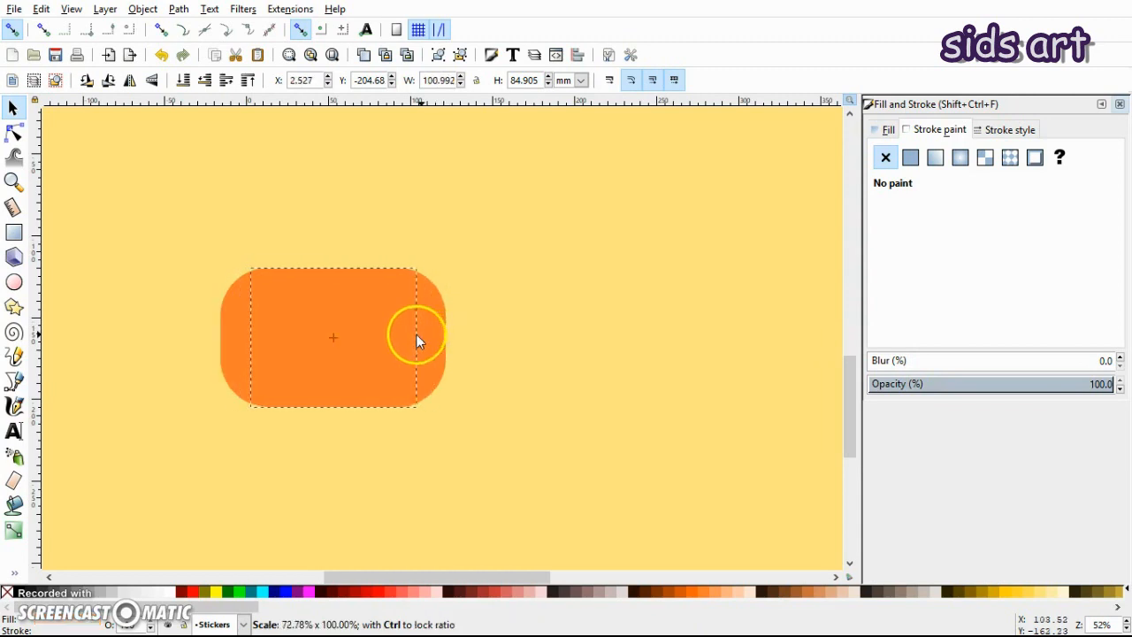
- Fill the narrowed copy of the rounded rectangle with lighter orange and add a paler centre copy about 62 mm wide
{"action": "left_click", "coordinate": [715, 593]}
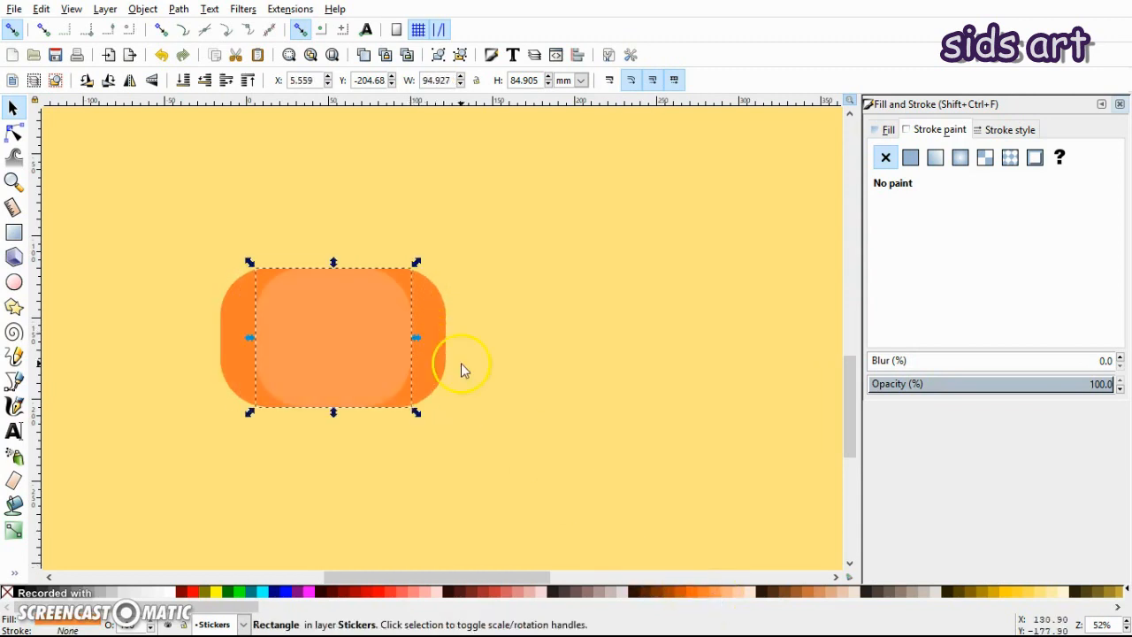
{"action": "left_click_drag", "start_coordinate": [419, 337], "coordinate": [383, 337]}
{"action": "left_click", "coordinate": [727, 594]}
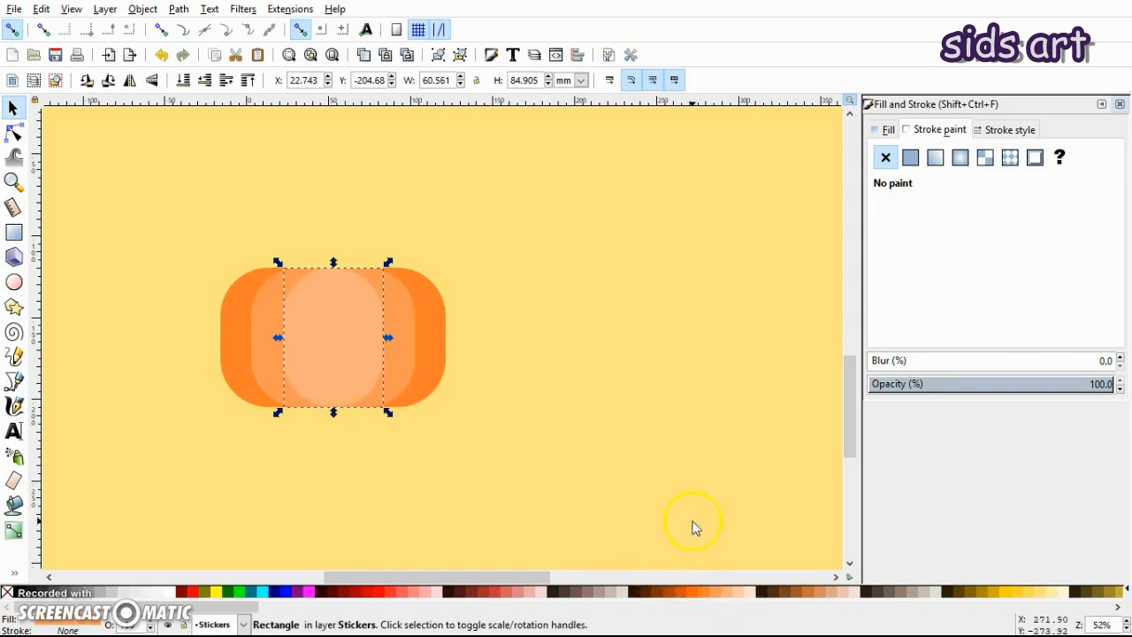
{"action": "left_click_drag", "start_coordinate": [392, 337], "coordinate": [394, 337]}
{"action": "left_click", "coordinate": [484, 346]}
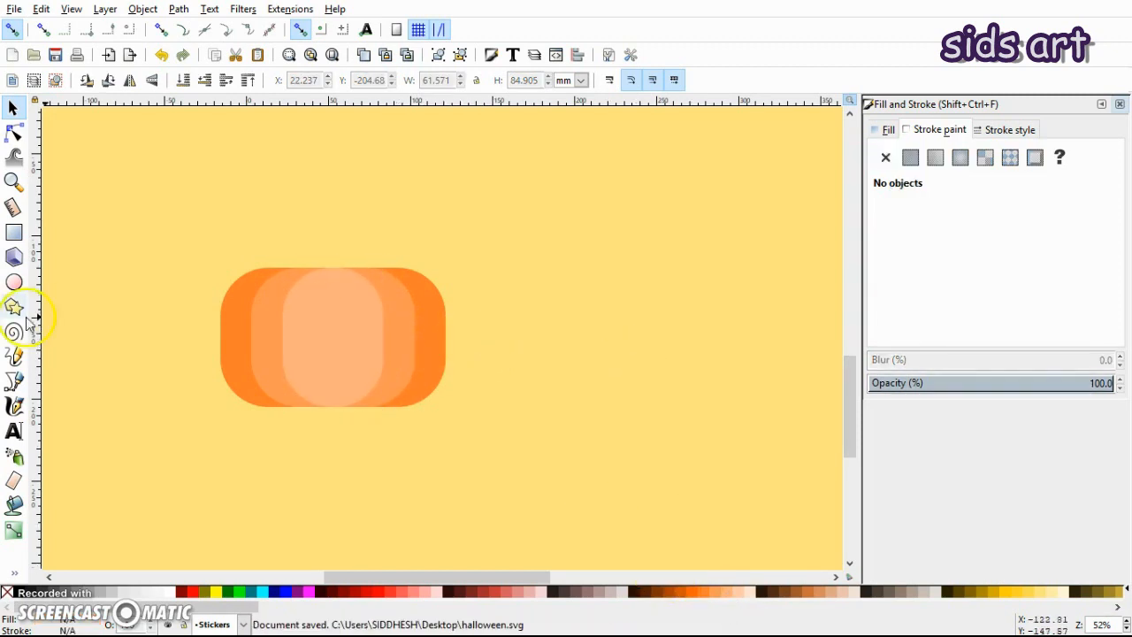
- Draw a circular eye about 22 mm across on the pumpkin's upper left and fill it with very dark brown
{"action": "left_click", "coordinate": [14, 282]}
{"action": "left_click_drag", "start_coordinate": [273, 308], "coordinate": [309, 343]}
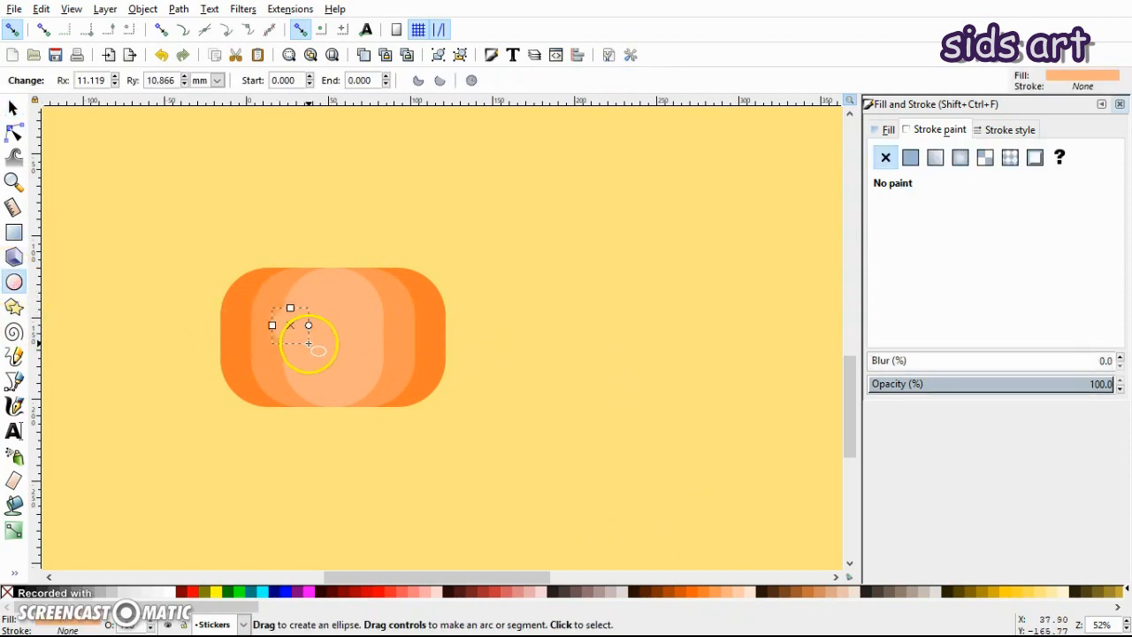
{"action": "left_click", "coordinate": [636, 592]}
{"action": "left_click", "coordinate": [645, 593]}
{"action": "left_click", "coordinate": [634, 593]}
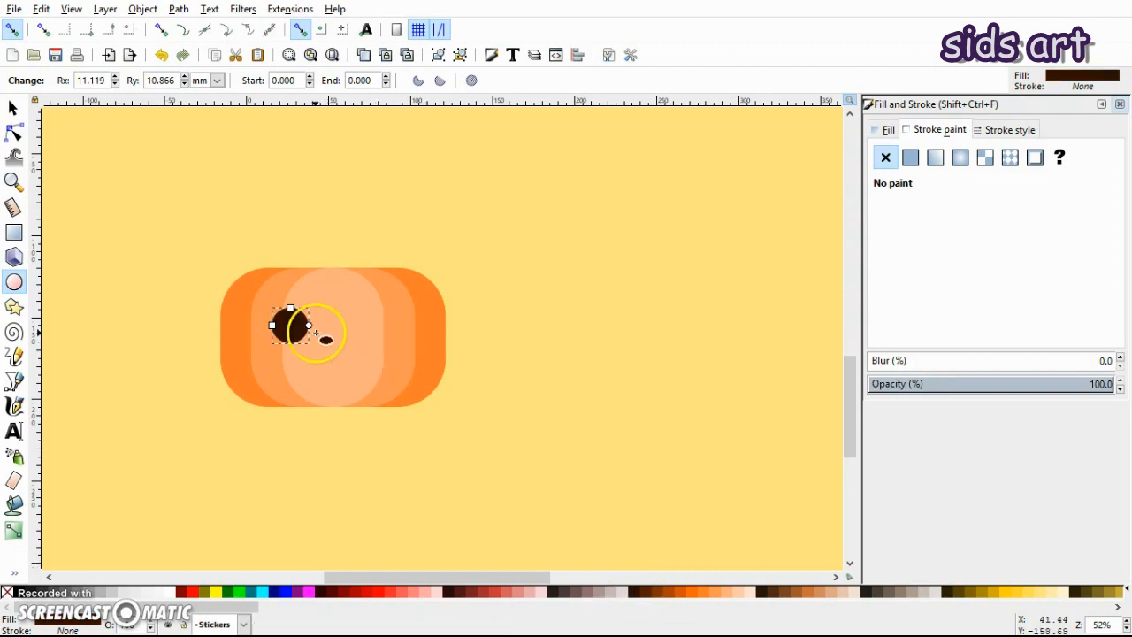
- Enlarge the eye to about 26 by 25 mm and place a duplicate on the pumpkin's right side
{"action": "key", "text": "s"}
{"action": "left_click_drag", "start_coordinate": [313, 348], "coordinate": [386, 344]}
{"action": "key", "text": "ctrl+d"}
{"action": "left_click", "coordinate": [542, 350]}
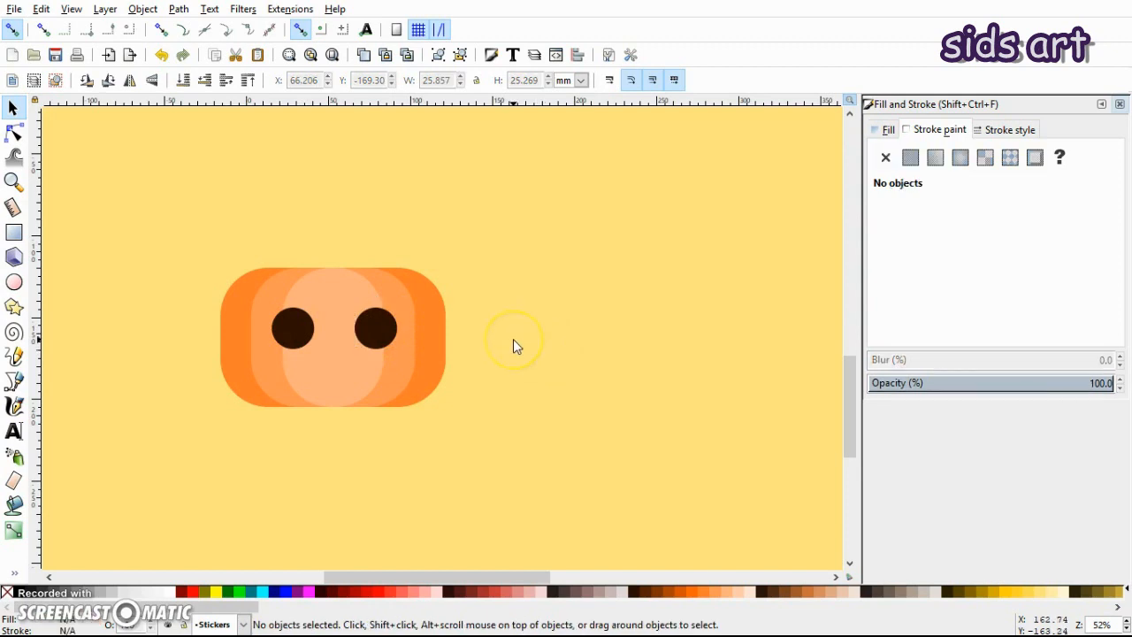
- Draw a wide, thin dark brown rectangle across the pumpkin's lower face as the mouth
{"action": "left_click", "coordinate": [15, 234]}
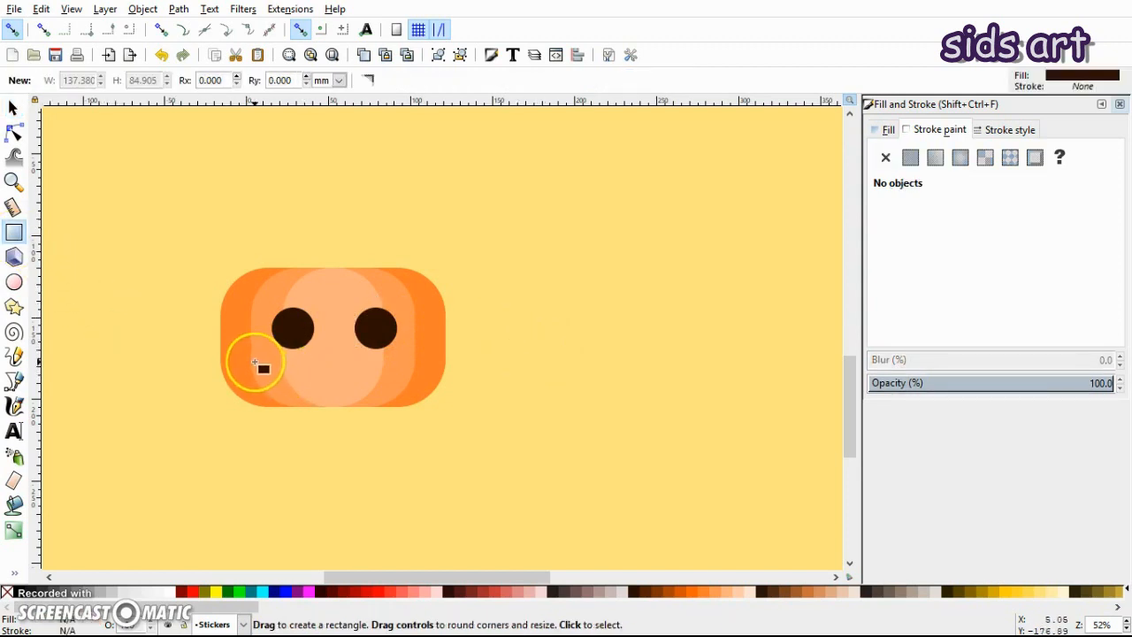
{"action": "key", "text": "s"}
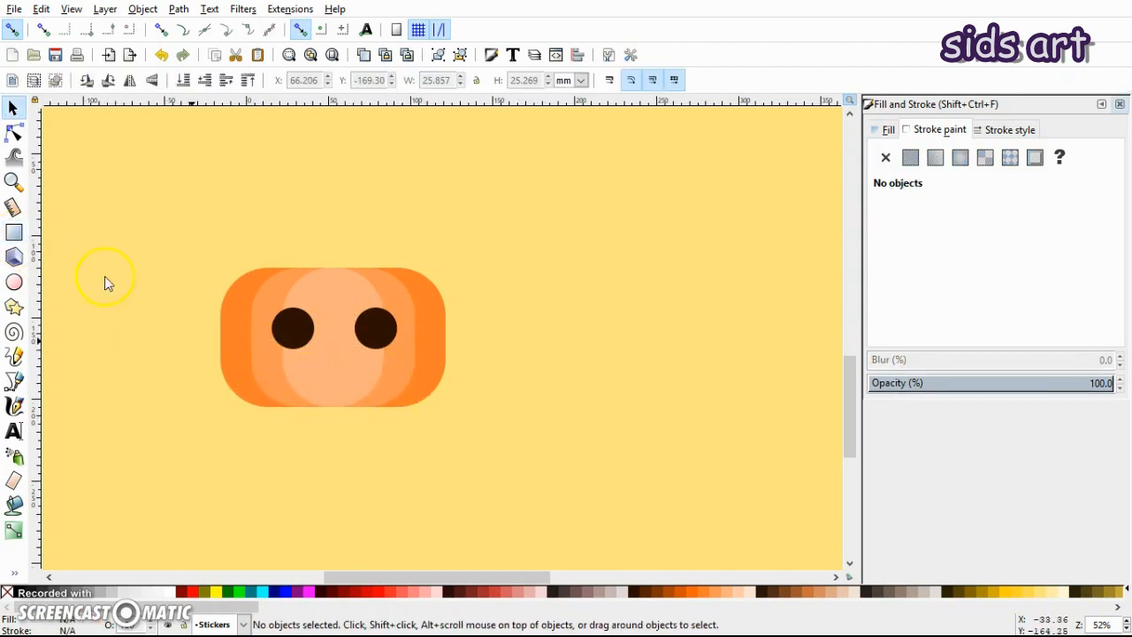
{"action": "left_click", "coordinate": [13, 234]}
{"action": "left_click_drag", "start_coordinate": [238, 363], "coordinate": [416, 389]}
{"action": "key", "text": "s"}
- Centre the mouth on the pumpkin body's vertical axis
{"action": "left_click", "coordinate": [438, 342], "text": "shift"}
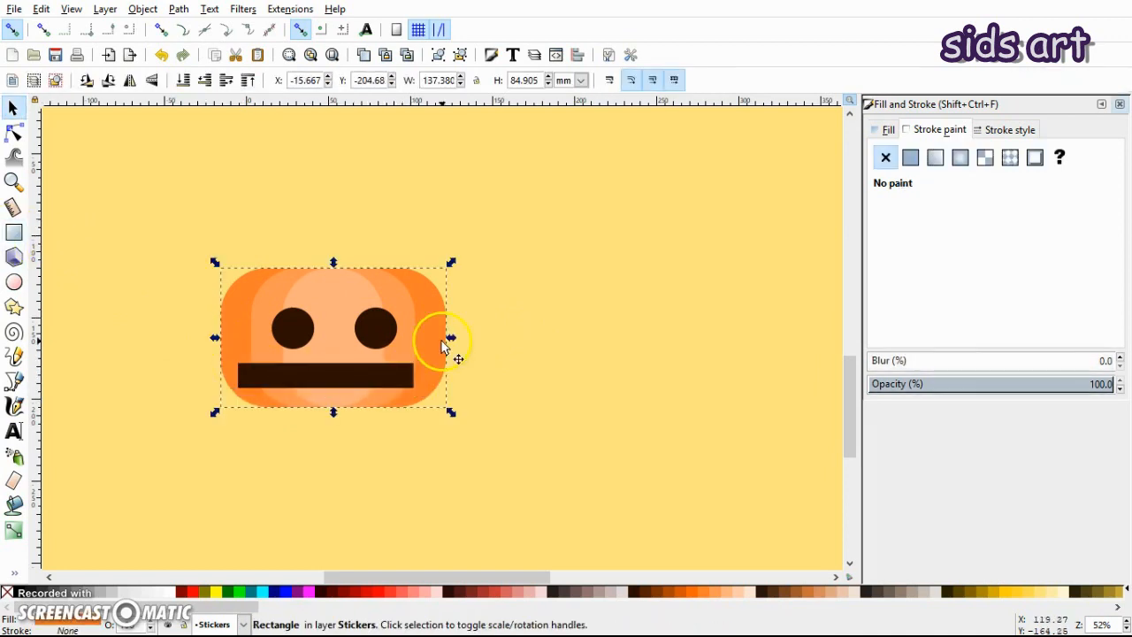
{"action": "left_click", "coordinate": [576, 55]}
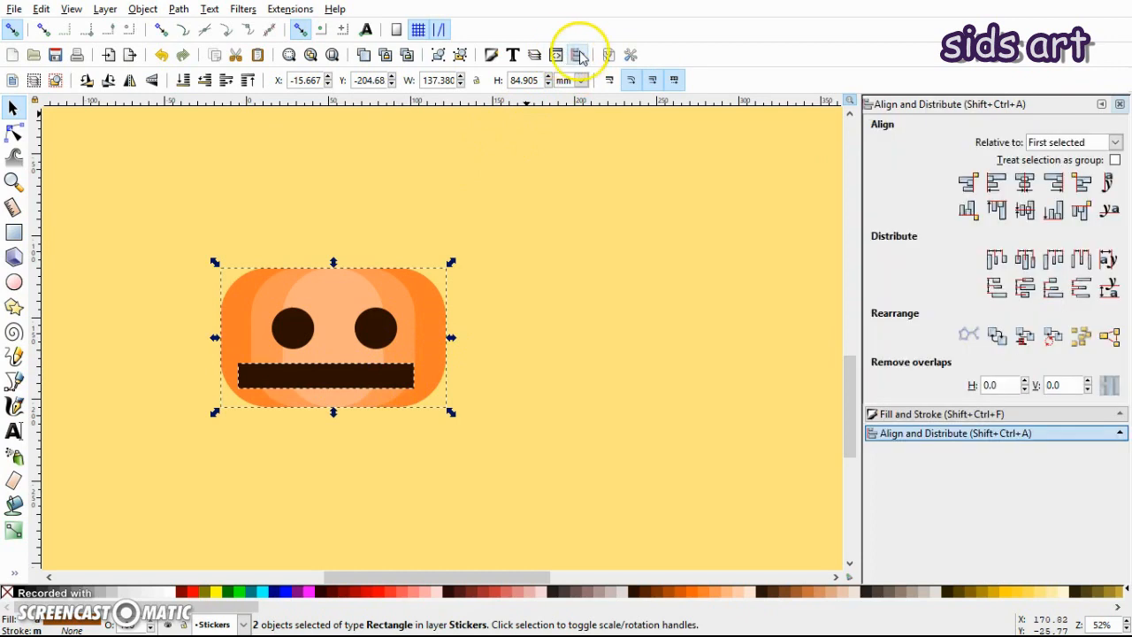
{"action": "left_click", "coordinate": [1025, 182]}
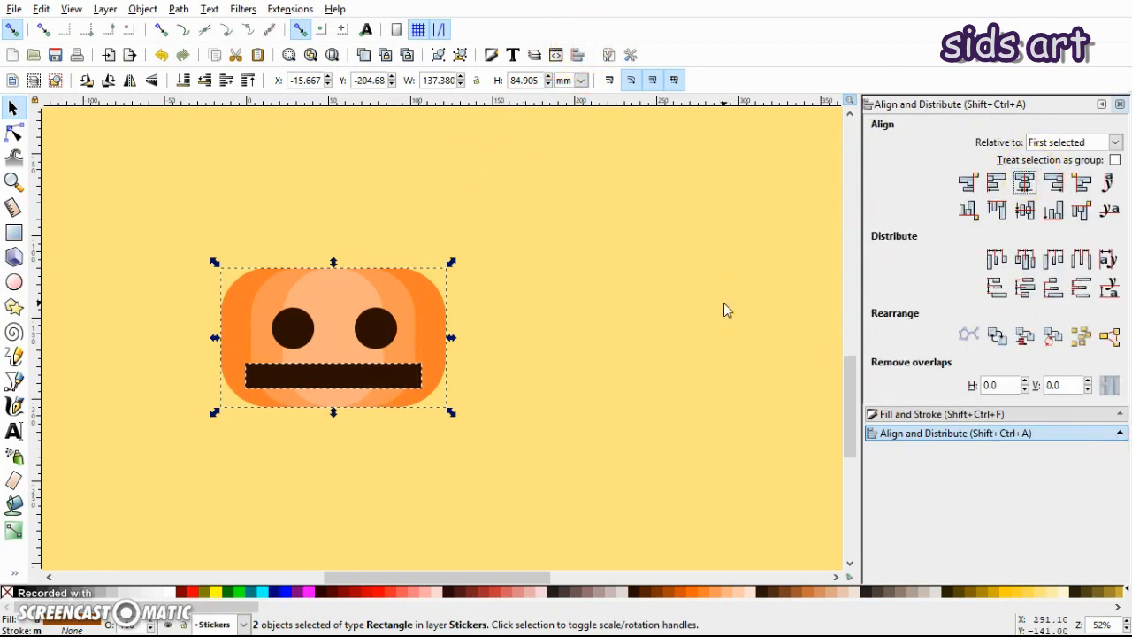
{"action": "left_click", "coordinate": [724, 310]}
- Fully round the mouth's corners and resize it to about 94 by 20 mm
{"action": "left_click", "coordinate": [382, 369]}
{"action": "left_click", "coordinate": [14, 131]}
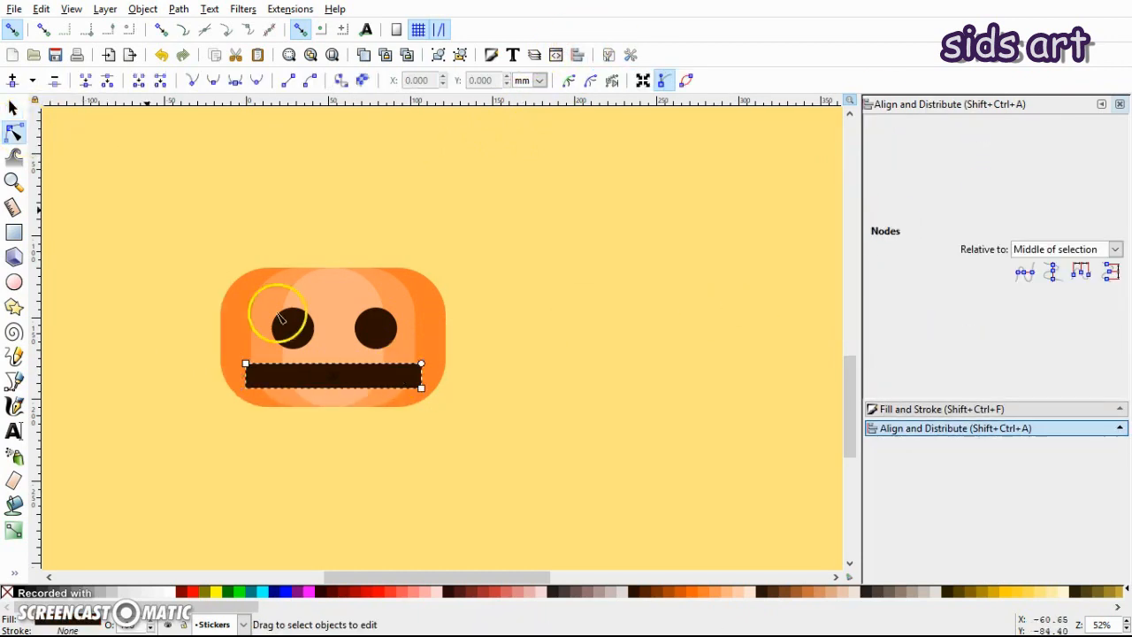
{"action": "left_click_drag", "start_coordinate": [416, 362], "coordinate": [412, 380]}
{"action": "key", "text": "s"}
{"action": "left_click_drag", "start_coordinate": [333, 394], "coordinate": [358, 369]}
{"action": "left_click", "coordinate": [484, 407]}
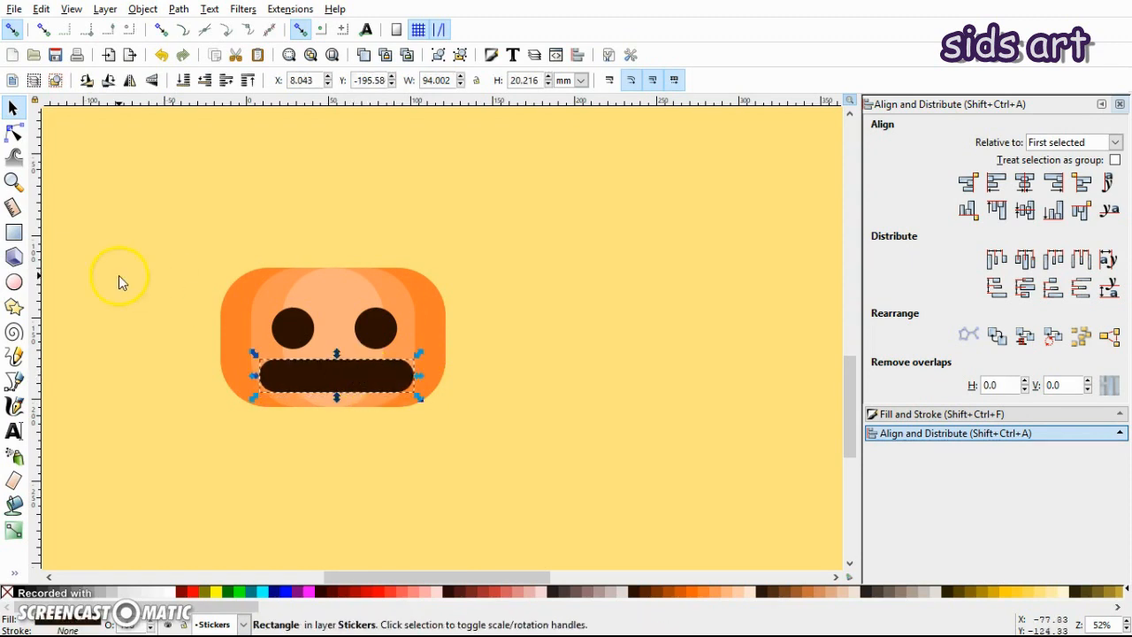
- Draw a small rounded tooth on the mouth's upper-left edge and fill it with the #ffb380 orange sampled from the pumpkin
{"action": "left_click", "coordinate": [118, 278]}
{"action": "left_click", "coordinate": [13, 232]}
{"action": "left_click_drag", "start_coordinate": [97, 236], "coordinate": [304, 367]}
{"action": "key", "text": "s"}
{"action": "key", "text": "d"}
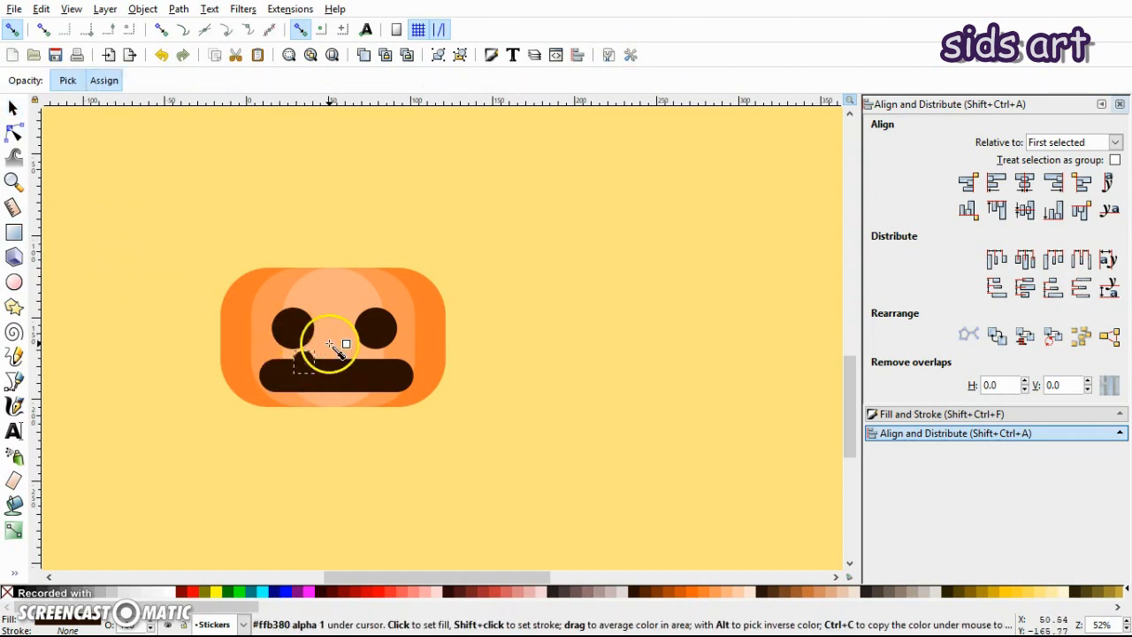
{"action": "left_click", "coordinate": [329, 344]}
{"action": "key", "text": "s"}
- Duplicate the tooth onto the mouth's lower edge and upper-right edge, about 10 by 14 mm, filling the right one with the orange beside it
{"action": "key", "text": "ctrl+d"}
{"action": "left_click_drag", "start_coordinate": [308, 363], "coordinate": [404, 359]}
{"action": "key", "text": "ctrl+d"}
{"action": "key", "text": "d"}
{"action": "left_click", "coordinate": [406, 352]}
{"action": "key", "text": "s"}
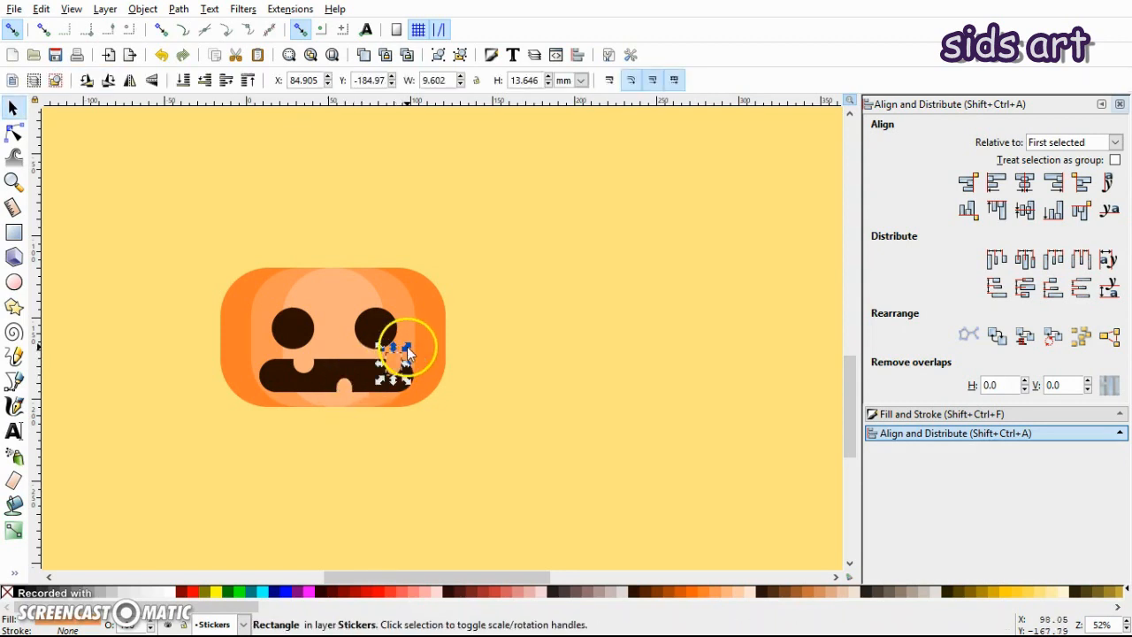
- Raise the right tooth slightly and save the document
{"action": "left_click", "coordinate": [508, 357]}
{"action": "left_click", "coordinate": [283, 360]}
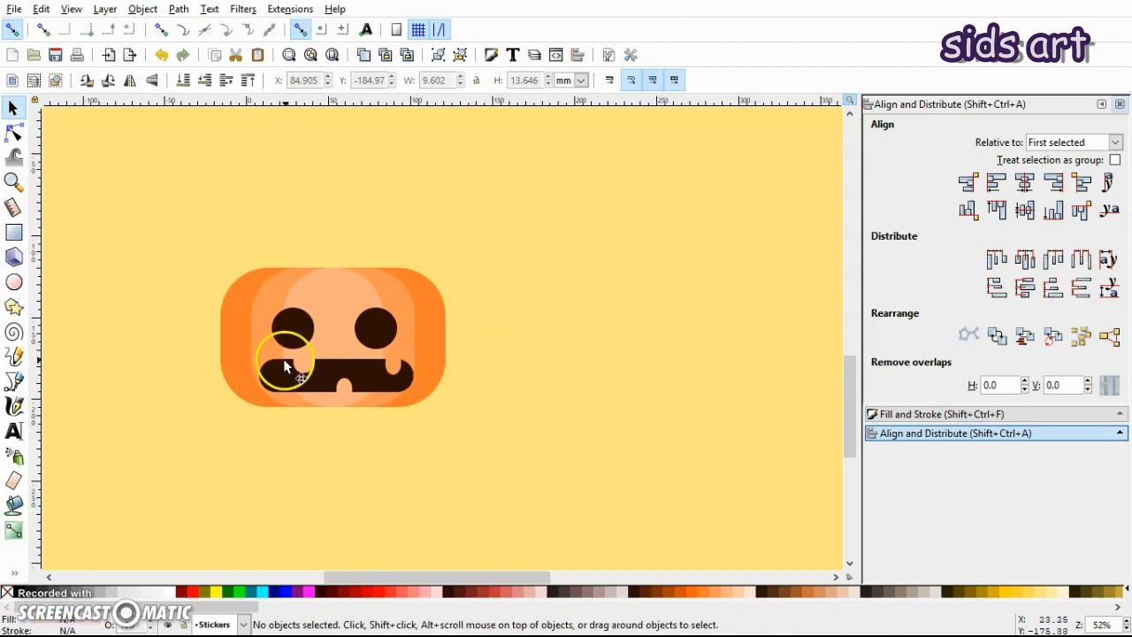
{"action": "left_click_drag", "start_coordinate": [393, 363], "coordinate": [394, 354]}
{"action": "left_click", "coordinate": [532, 372]}
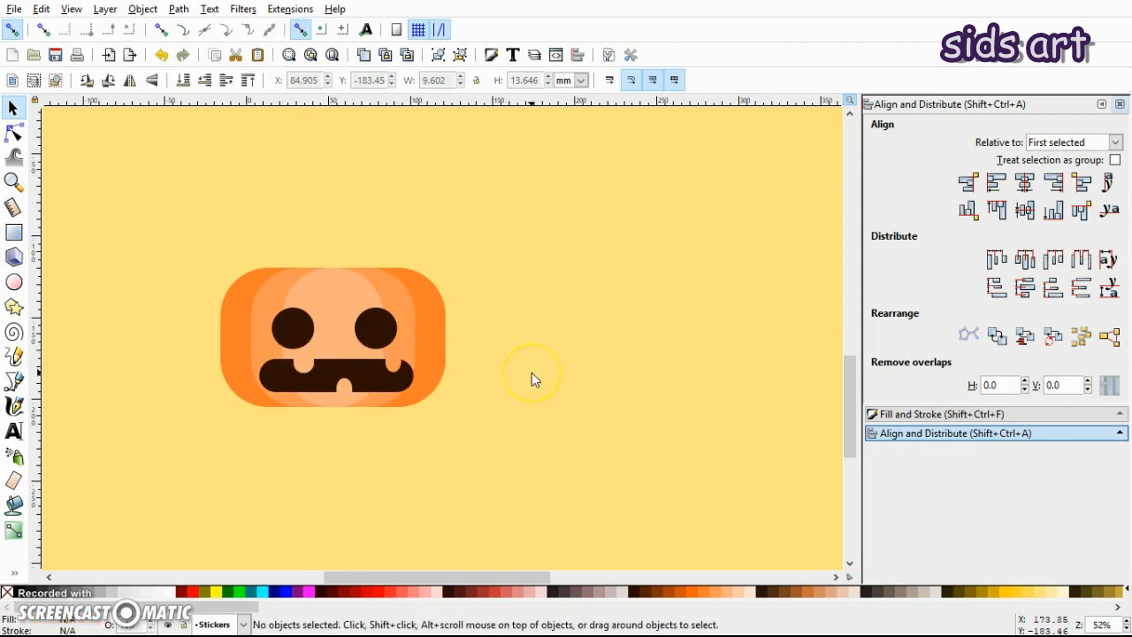
{"action": "key", "text": "ctrl+s"}
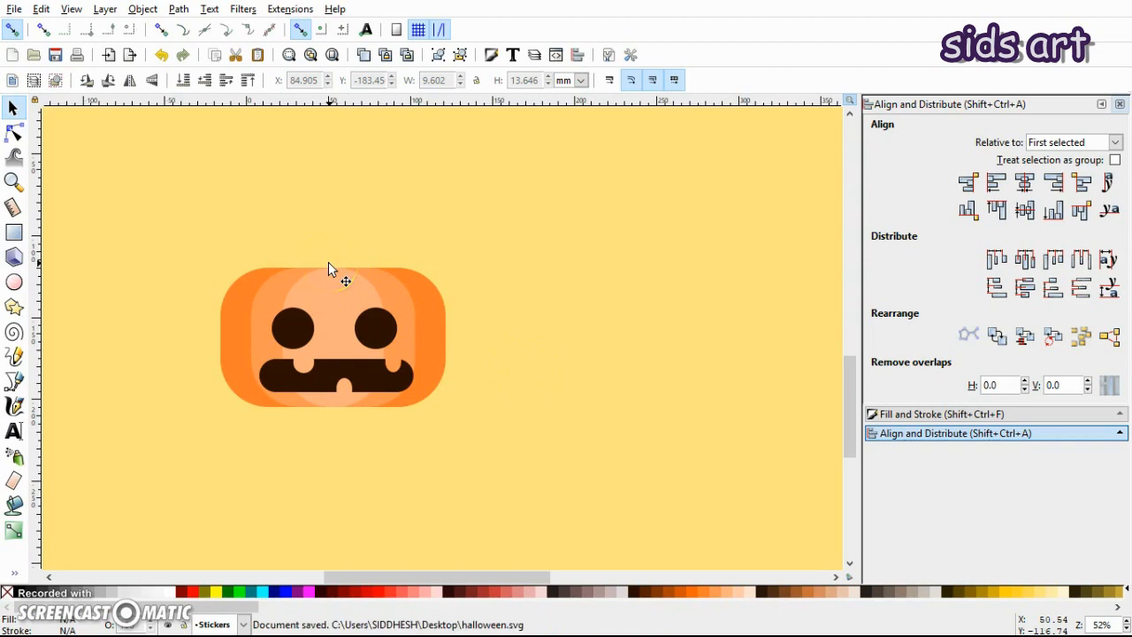
- Draw a rounded stem about 13 by 32 mm at the pumpkin's top and fill it with the mouth's dark brown
{"action": "double_click", "coordinate": [14, 232]}
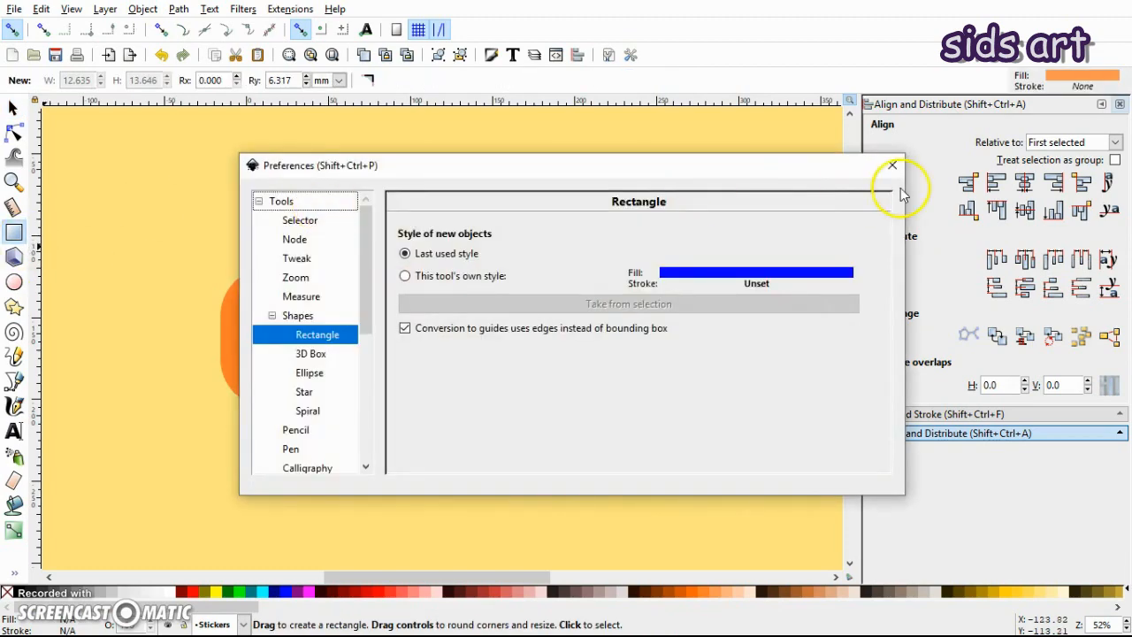
{"action": "left_click", "coordinate": [890, 161]}
{"action": "left_click_drag", "start_coordinate": [311, 230], "coordinate": [332, 283]}
{"action": "key", "text": "F7"}
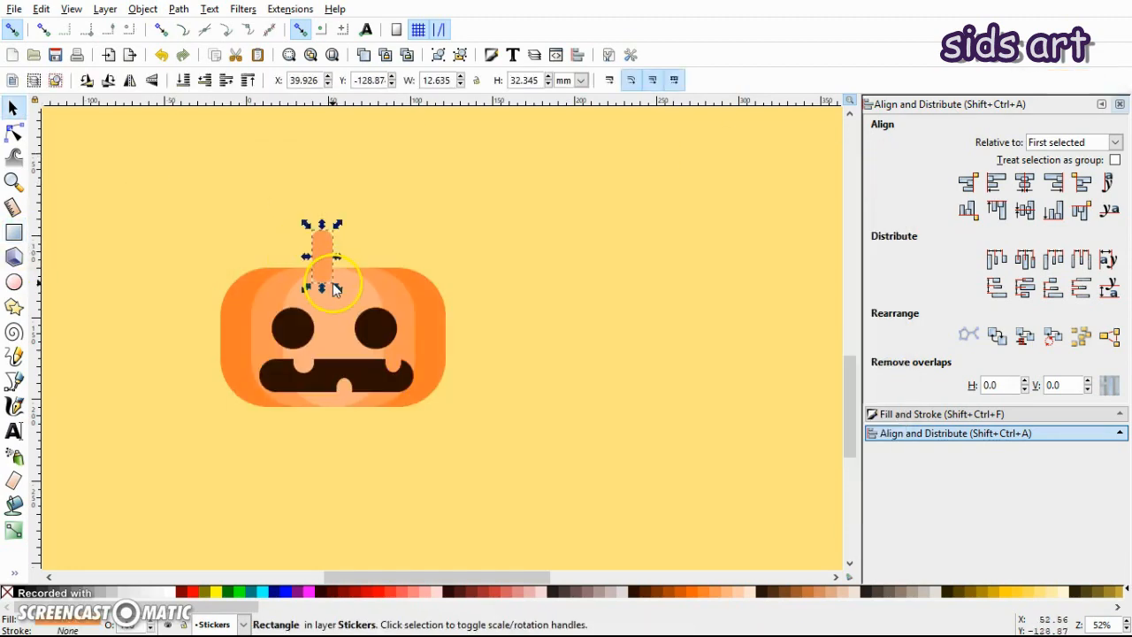
{"action": "left_click", "coordinate": [358, 359]}
{"action": "key", "text": "F1"}
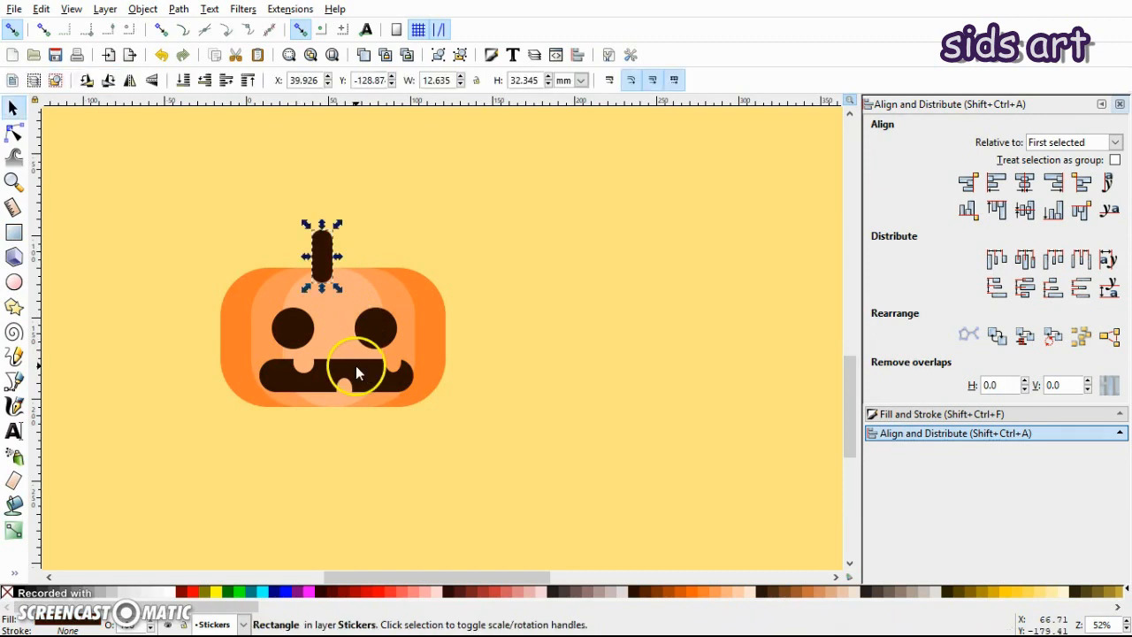
- Centre the stem horizontally on the pumpkin body
{"action": "left_click", "coordinate": [437, 310]}
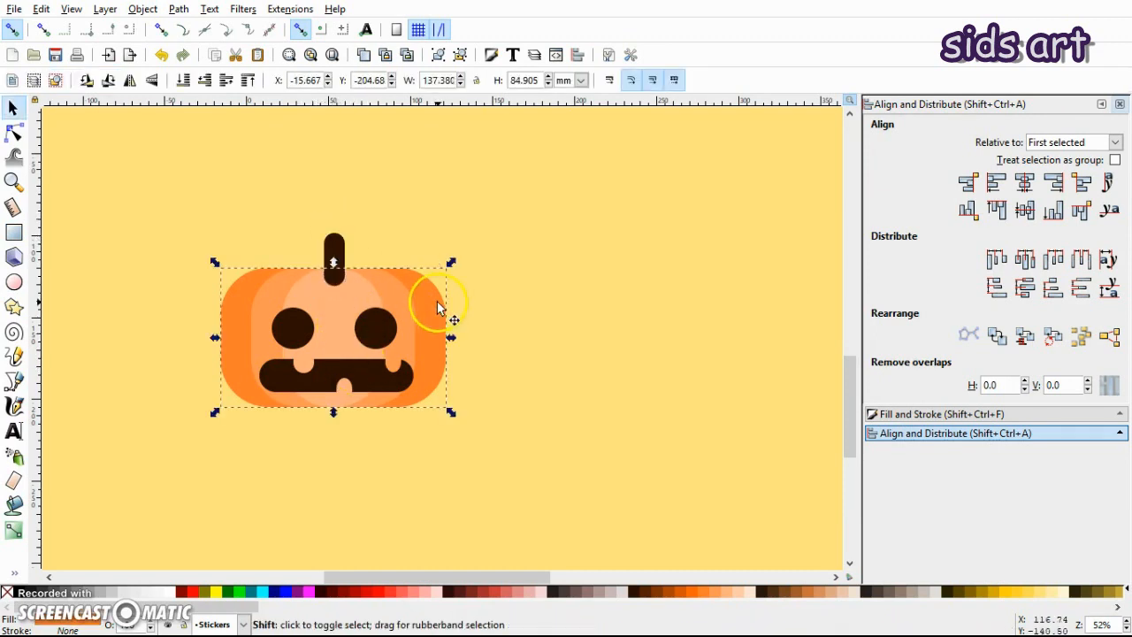
{"action": "left_click", "coordinate": [338, 253], "text": "shift"}
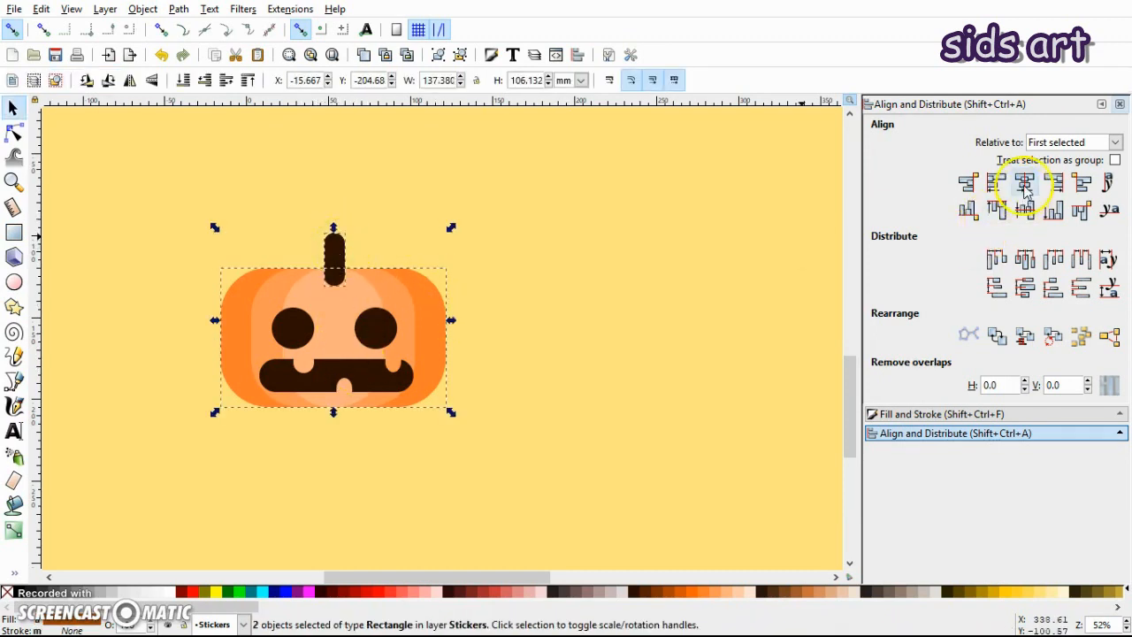
{"action": "left_click", "coordinate": [744, 256]}
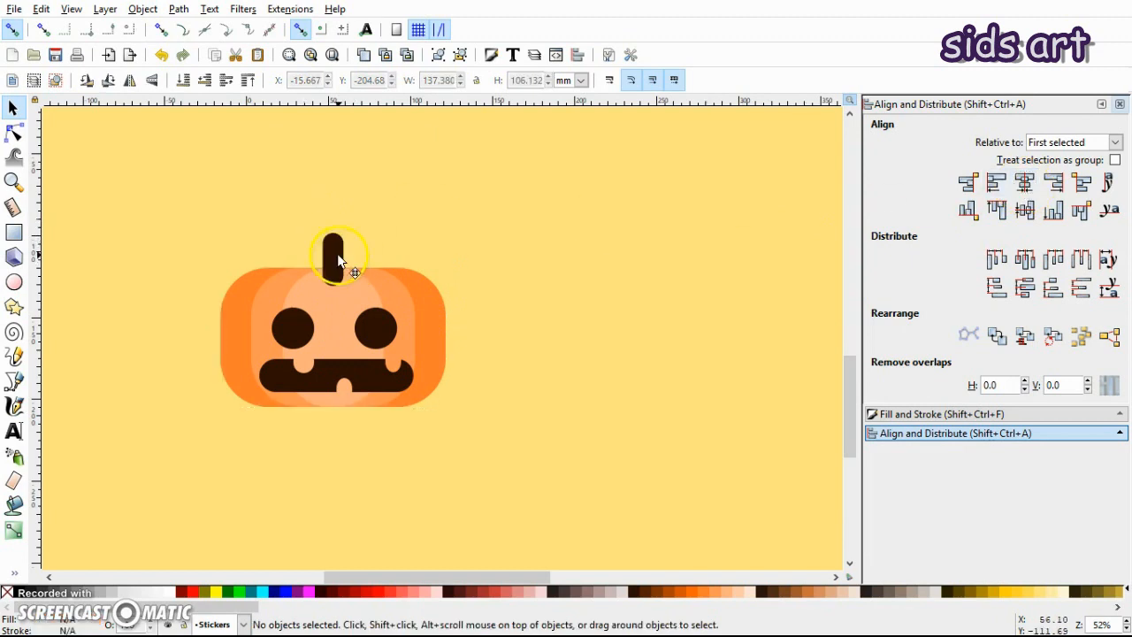
- Make the stem taller and thinner, about 11 by 41 mm
{"action": "left_click", "coordinate": [337, 255]}
{"action": "left_click_drag", "start_coordinate": [333, 230], "coordinate": [344, 253]}
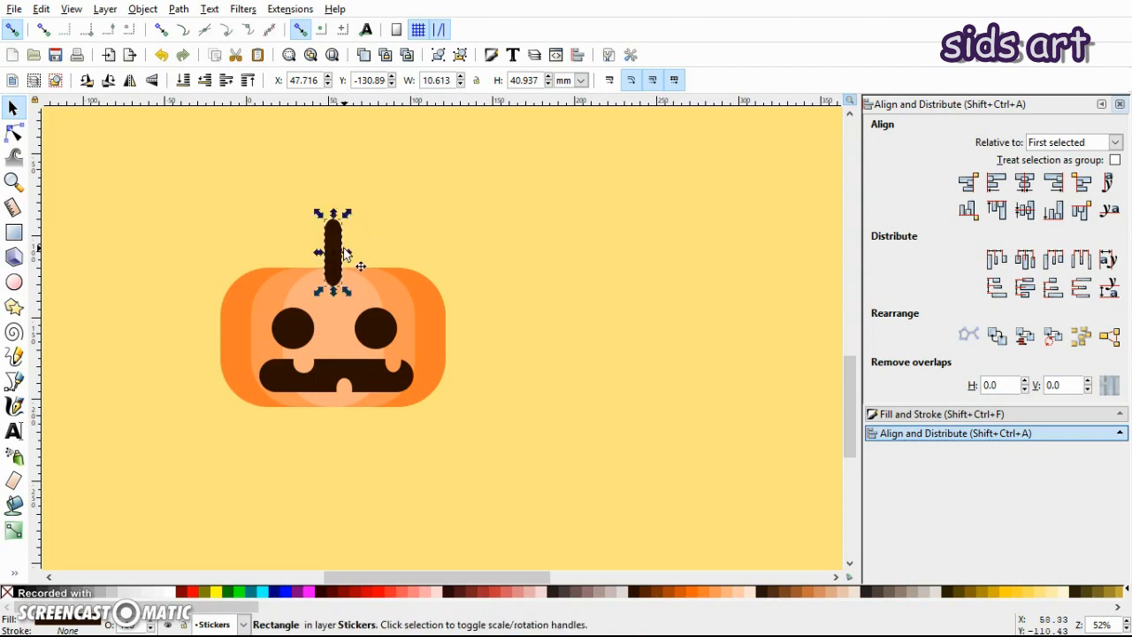
{"action": "left_click", "coordinate": [392, 240]}
- Add a shorter, tilted copy of the stem branching left from its top, about 35 by 17 mm overall, and save the document
{"action": "left_click", "coordinate": [329, 249]}
{"action": "left_click", "coordinate": [329, 249]}
{"action": "left_click_drag", "start_coordinate": [332, 251], "coordinate": [333, 232]}
{"action": "left_click_drag", "start_coordinate": [347, 291], "coordinate": [303, 241]}
{"action": "left_click", "coordinate": [292, 212]}
{"action": "left_click", "coordinate": [278, 244]}
{"action": "left_click", "coordinate": [469, 248]}
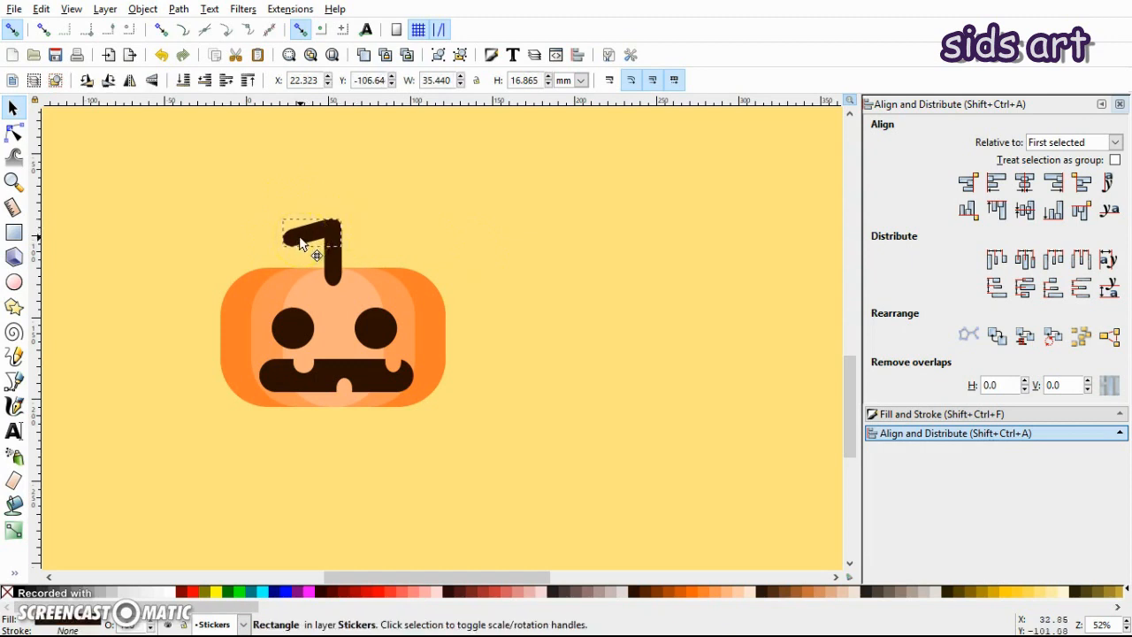
{"action": "left_click", "coordinate": [512, 212]}
{"action": "key", "text": "ctrl+s"}
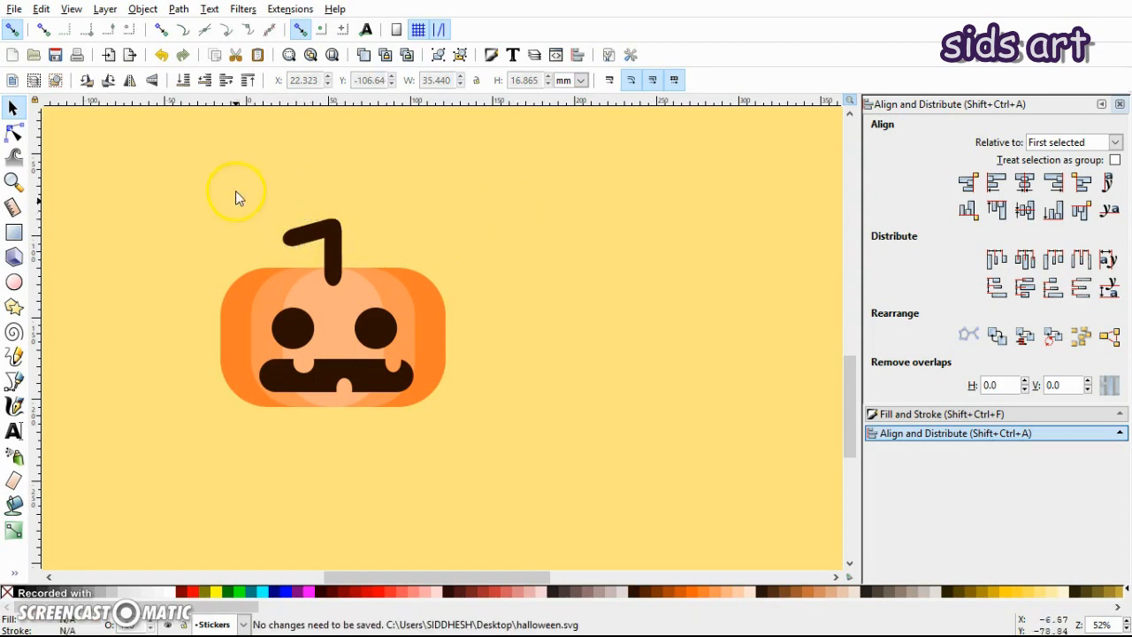
- Place a black copy of the pumpkin body in front of the face and set its opacity to 12.2%
{"action": "left_click", "coordinate": [245, 283]}
{"action": "key", "text": "Home"}
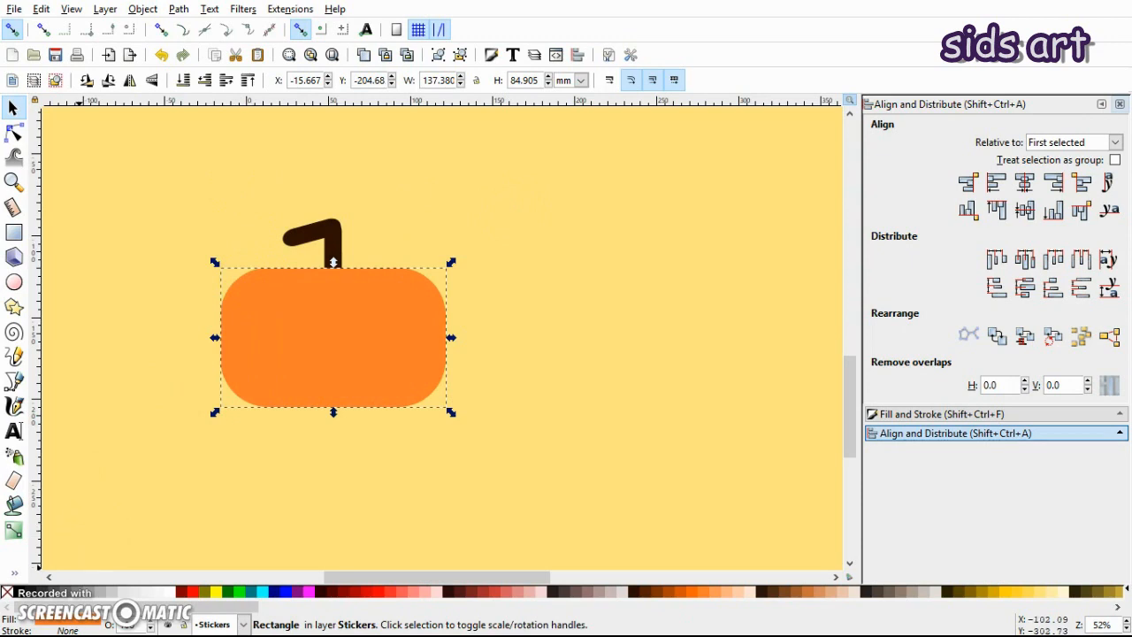
{"action": "left_click", "coordinate": [19, 592]}
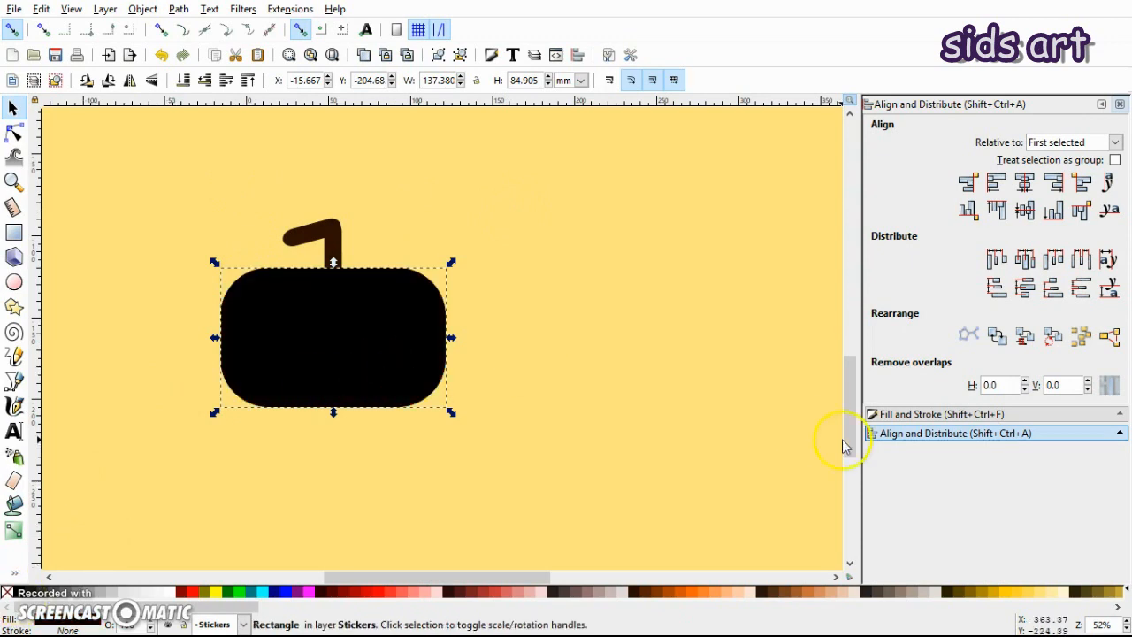
{"action": "left_click", "coordinate": [893, 415]}
{"action": "left_click", "coordinate": [893, 387]}
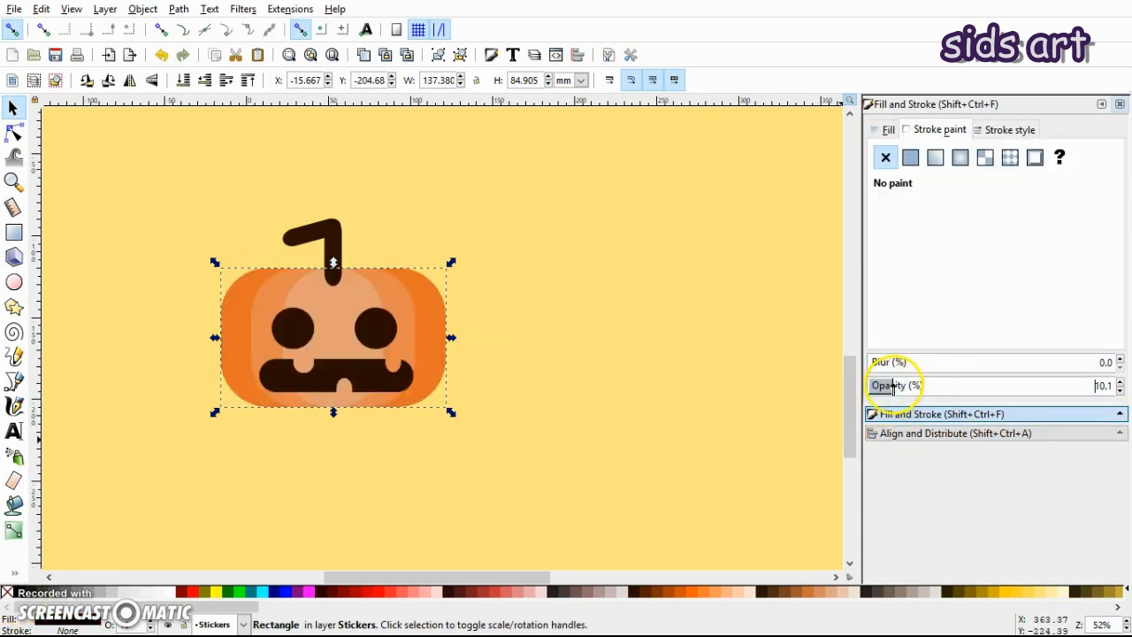
{"action": "left_click", "coordinate": [713, 354]}
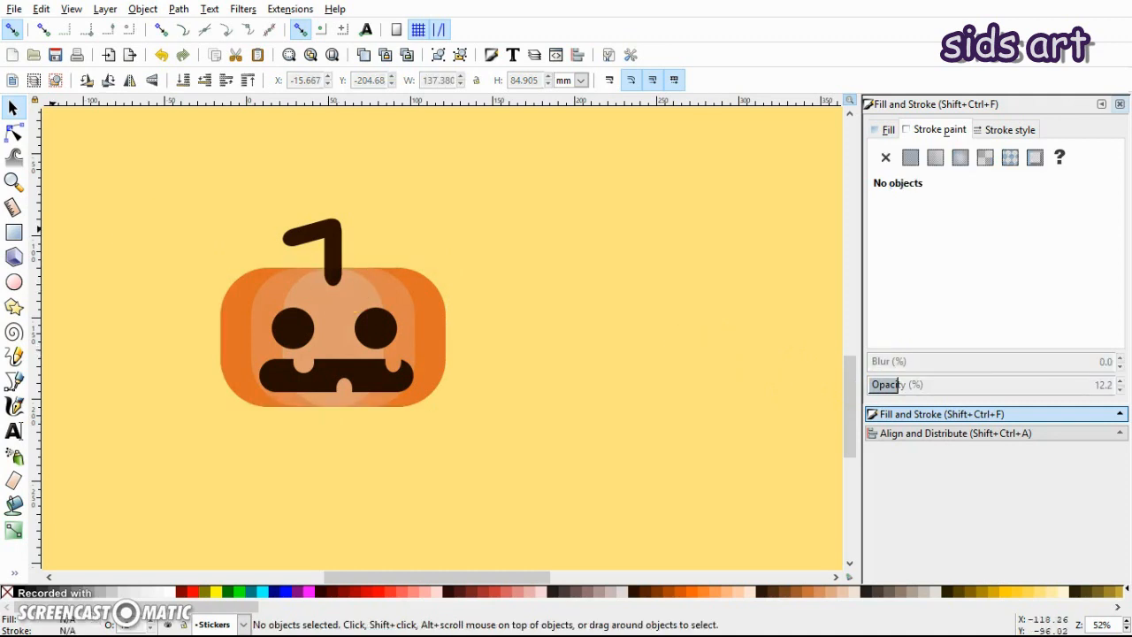
- Draw a translucent black ellipse about 166 by 141 mm and set it aside to the right of the pumpkin
{"action": "left_click", "coordinate": [13, 281]}
{"action": "left_click_drag", "start_coordinate": [155, 166], "coordinate": [433, 402]}
{"action": "key", "text": "s"}
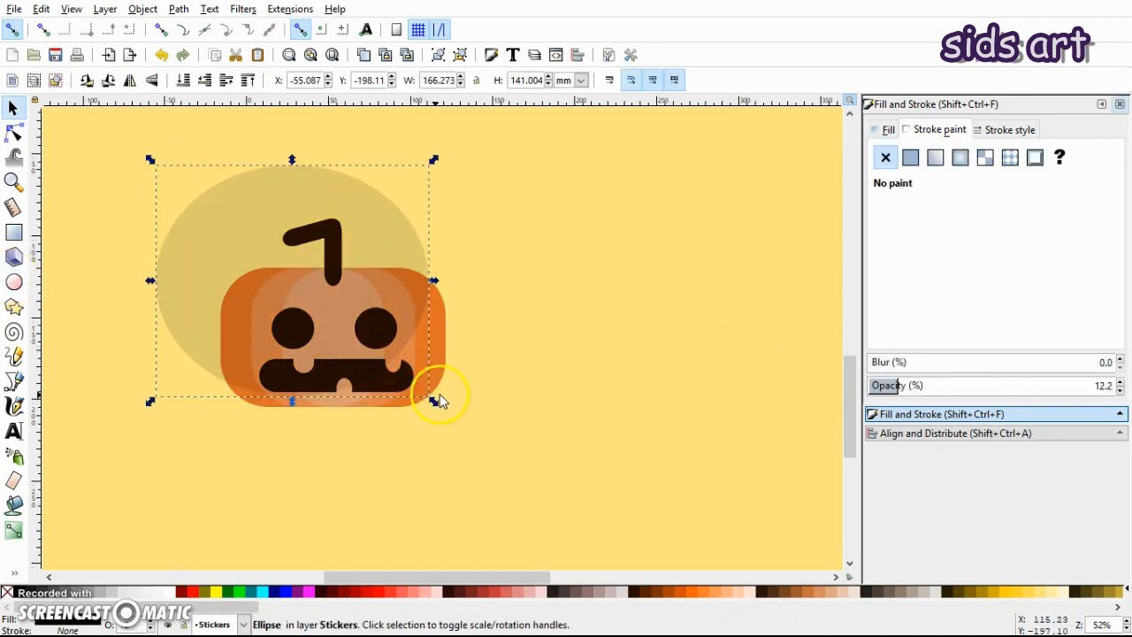
{"action": "left_click", "coordinate": [457, 397]}
{"action": "left_click_drag", "start_coordinate": [351, 236], "coordinate": [687, 214]}
- Duplicate the translucent body overlay, then move the ellipse over the pumpkin's upper left and duplicate it
{"action": "left_click", "coordinate": [428, 300]}
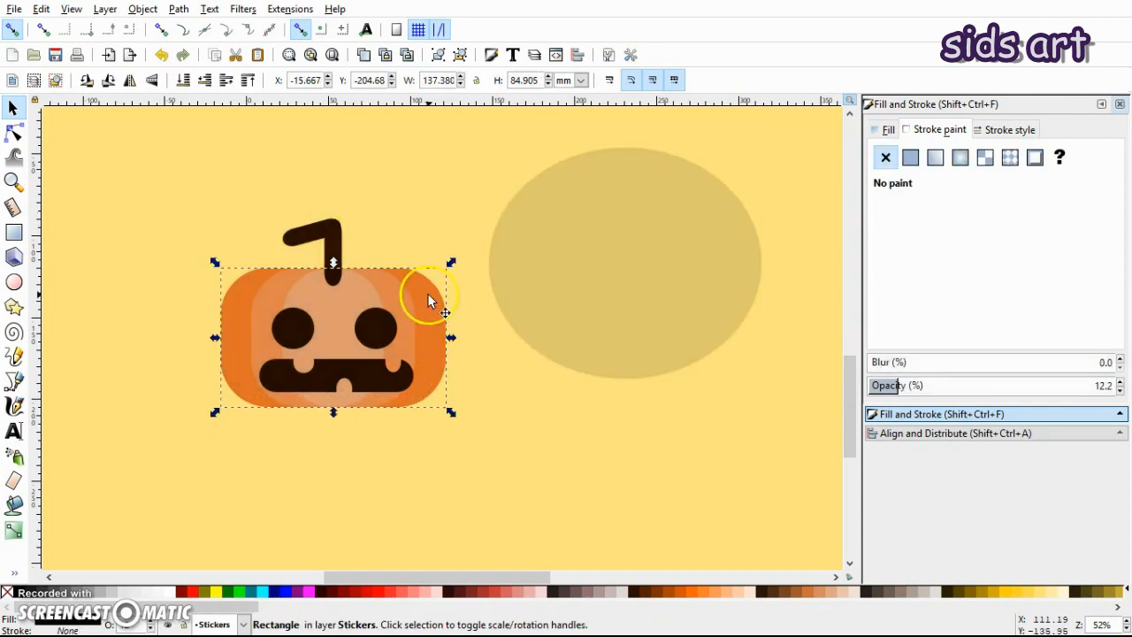
{"action": "key", "text": "ctrl+d"}
{"action": "left_click_drag", "start_coordinate": [614, 264], "coordinate": [229, 240]}
{"action": "key", "text": "ctrl+d"}
- Arrange the two translucent ellipses over the pumpkin, one covering most of its body and the other farther toward the upper left
{"action": "left_click", "coordinate": [433, 349]}
{"action": "left_click", "coordinate": [442, 359], "text": "shift"}
{"action": "left_click", "coordinate": [416, 283]}
{"action": "left_click", "coordinate": [452, 237]}
{"action": "left_click", "coordinate": [374, 236]}
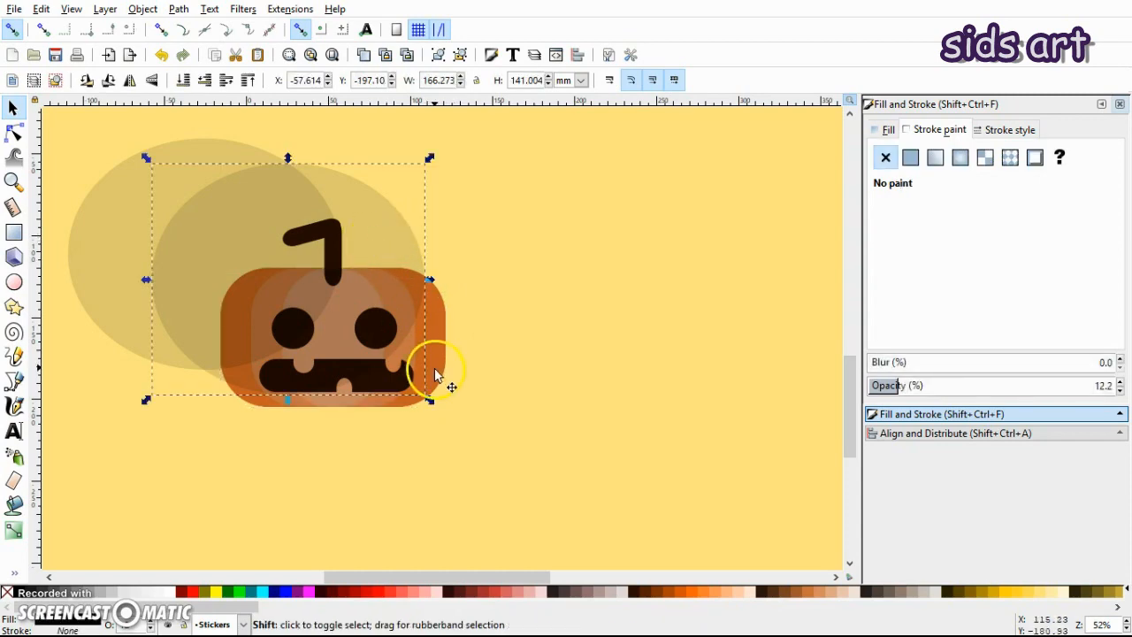
- Try a Difference between the ellipse nearer the pumpkin's right side and the translucent body overlay
{"action": "left_click", "coordinate": [434, 372], "text": "shift"}
{"action": "left_click", "coordinate": [154, 10]}
{"action": "mouse_move", "coordinate": [178, 9]}
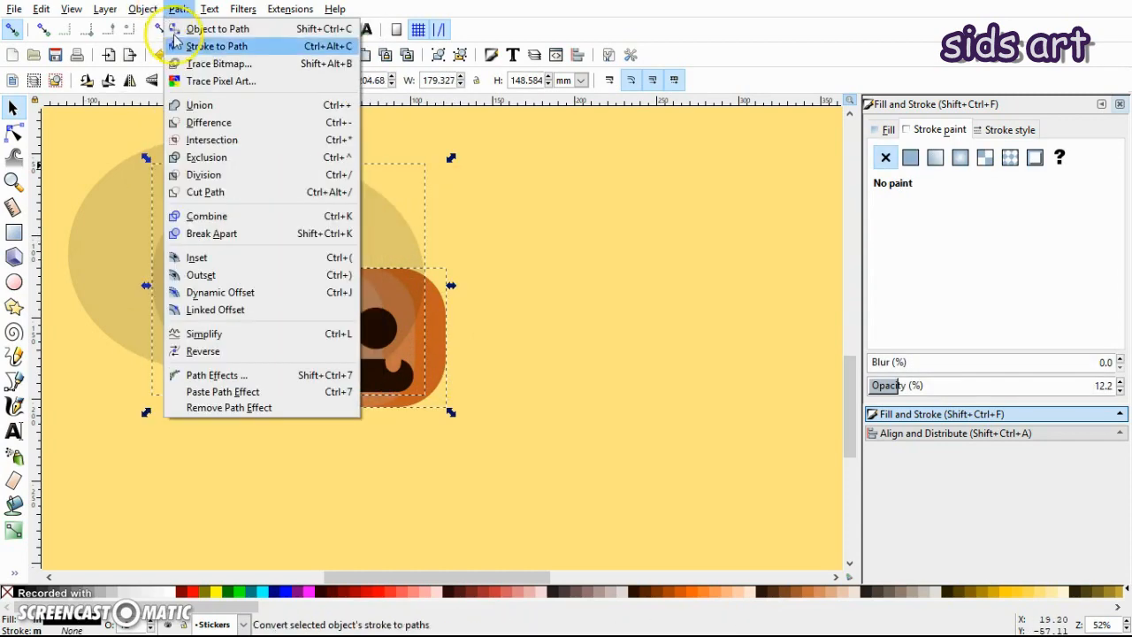
{"action": "left_click", "coordinate": [200, 119]}
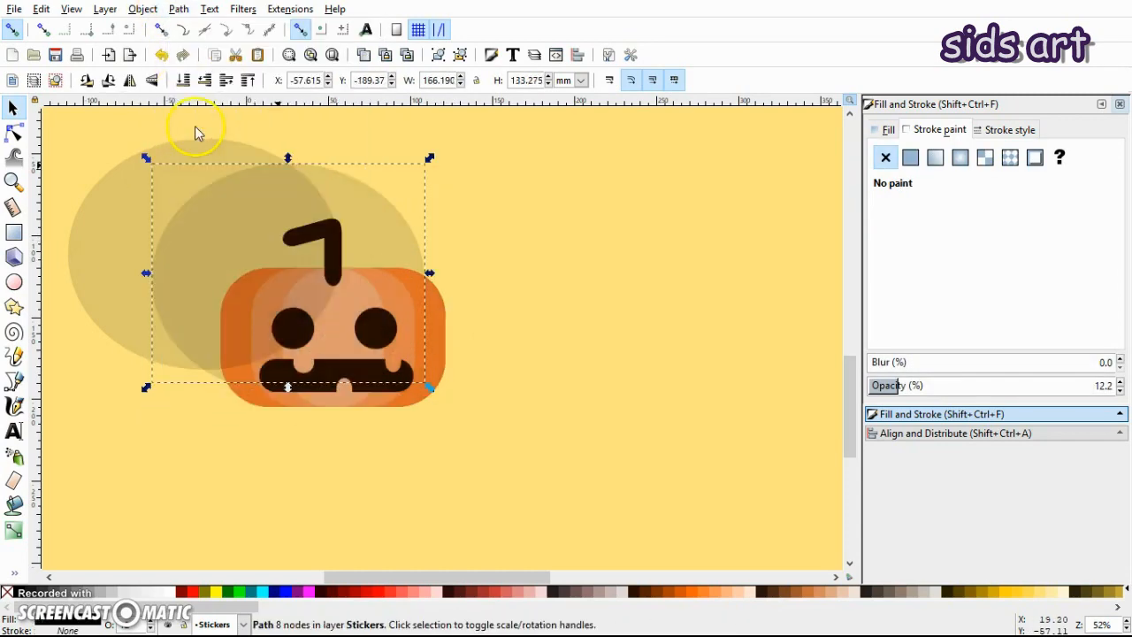
{"action": "left_click", "coordinate": [505, 277]}
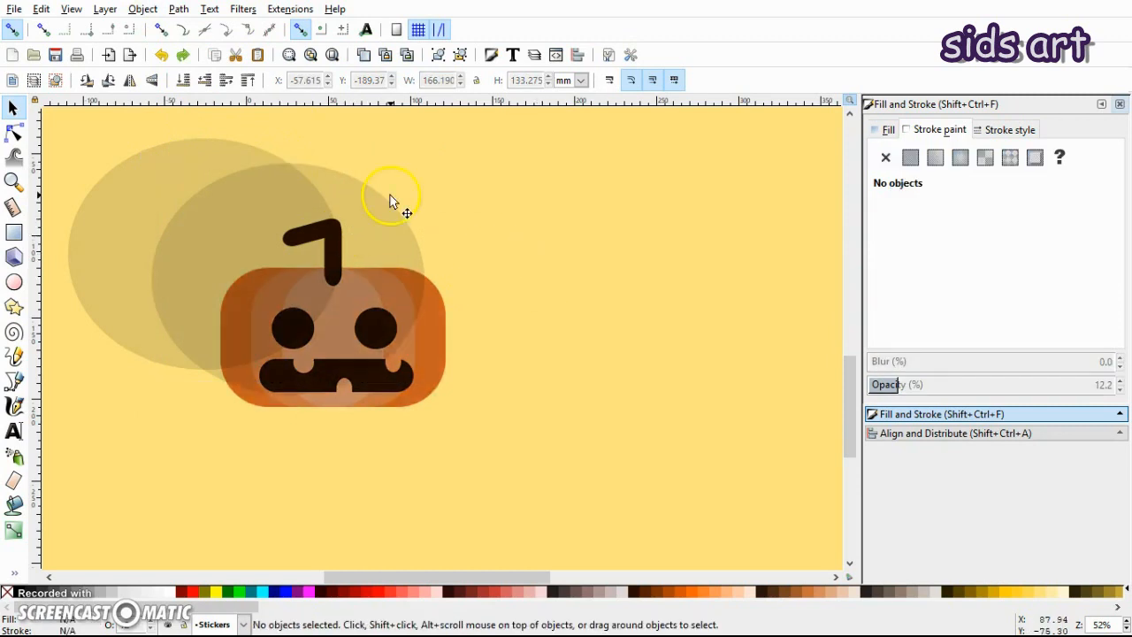
- Subtract the ellipse nearer the pumpkin's right side from a translucent body overlay using Difference
{"action": "left_click", "coordinate": [383, 212]}
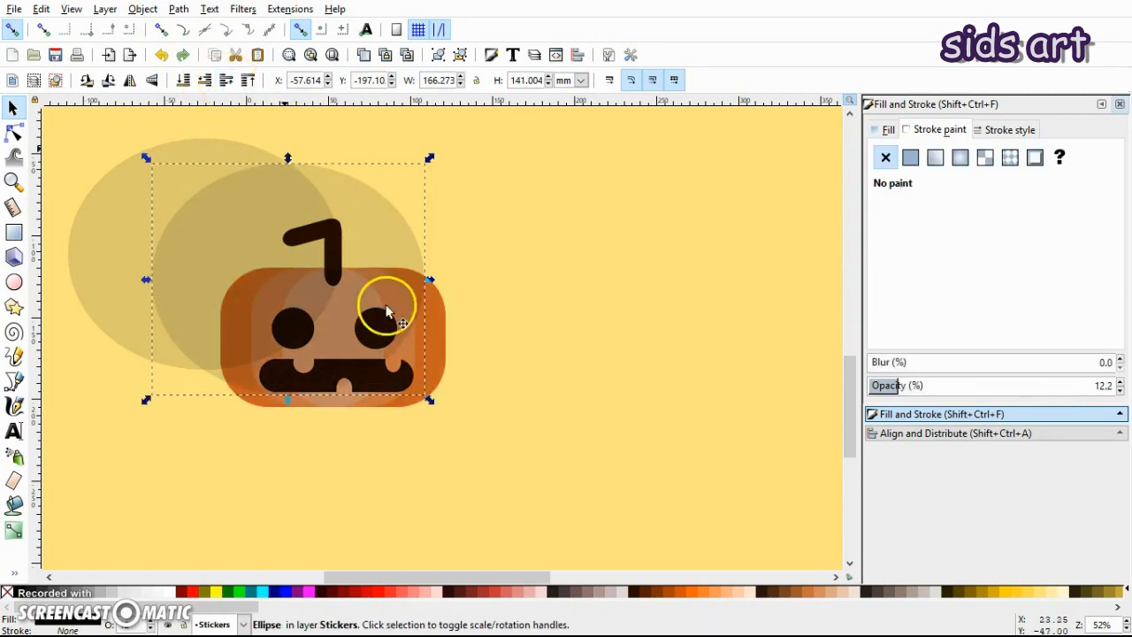
{"action": "left_click", "coordinate": [427, 347], "text": "shift"}
{"action": "left_click", "coordinate": [178, 9]}
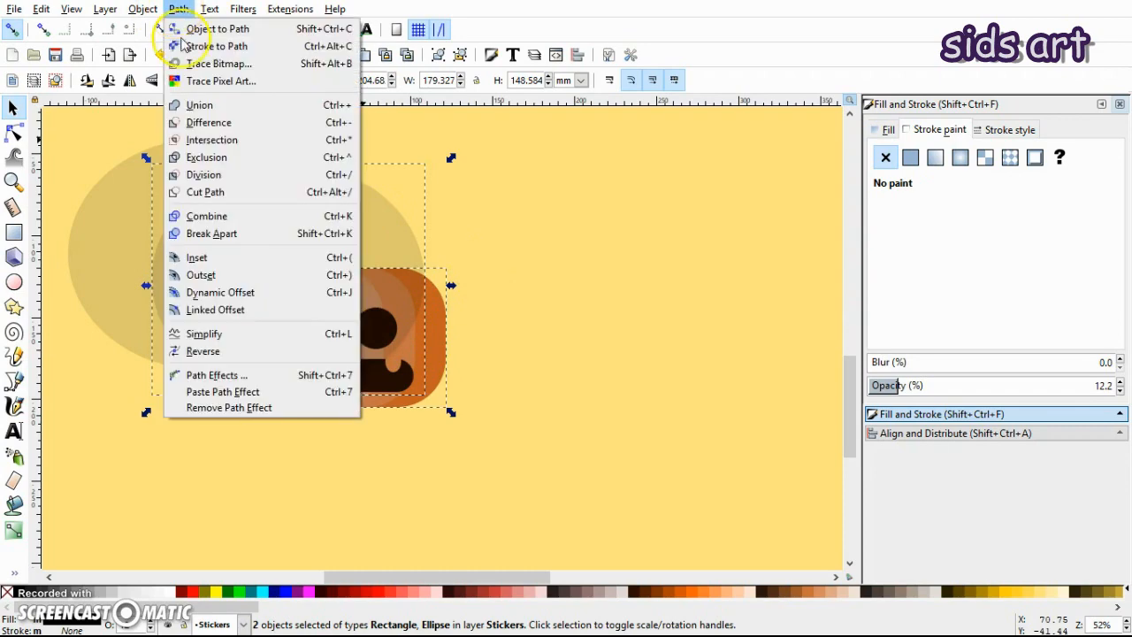
{"action": "left_click", "coordinate": [204, 120]}
- Subtract the remaining upper-left ellipse from the other translucent body overlay using Difference, and save the document
{"action": "left_click", "coordinate": [320, 202]}
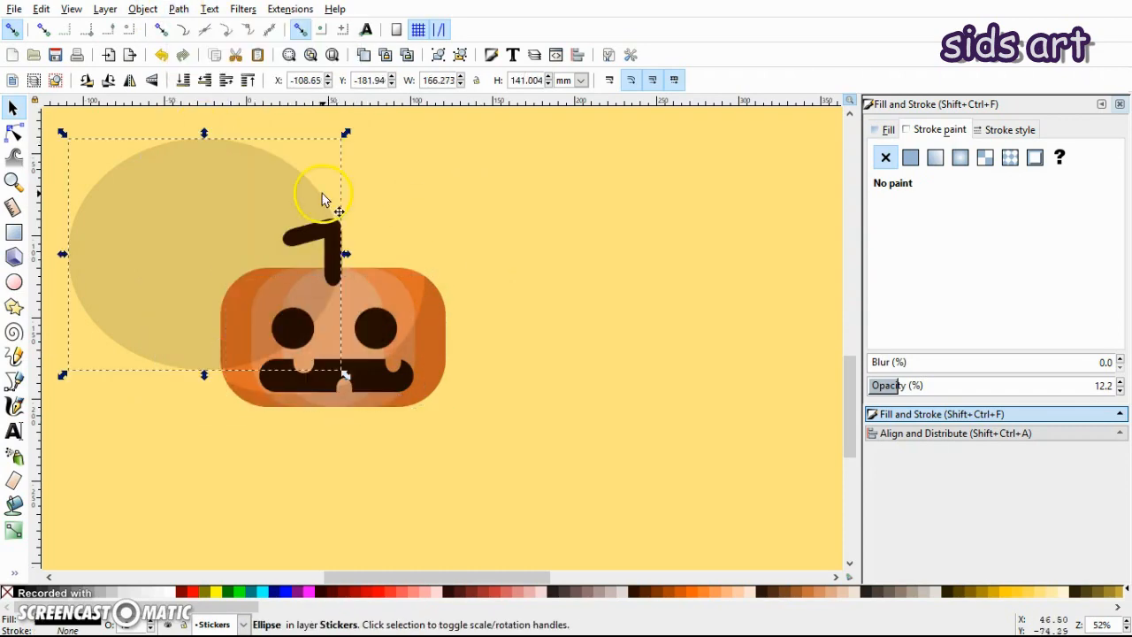
{"action": "left_click", "coordinate": [397, 296], "text": "shift"}
{"action": "left_click", "coordinate": [181, 9]}
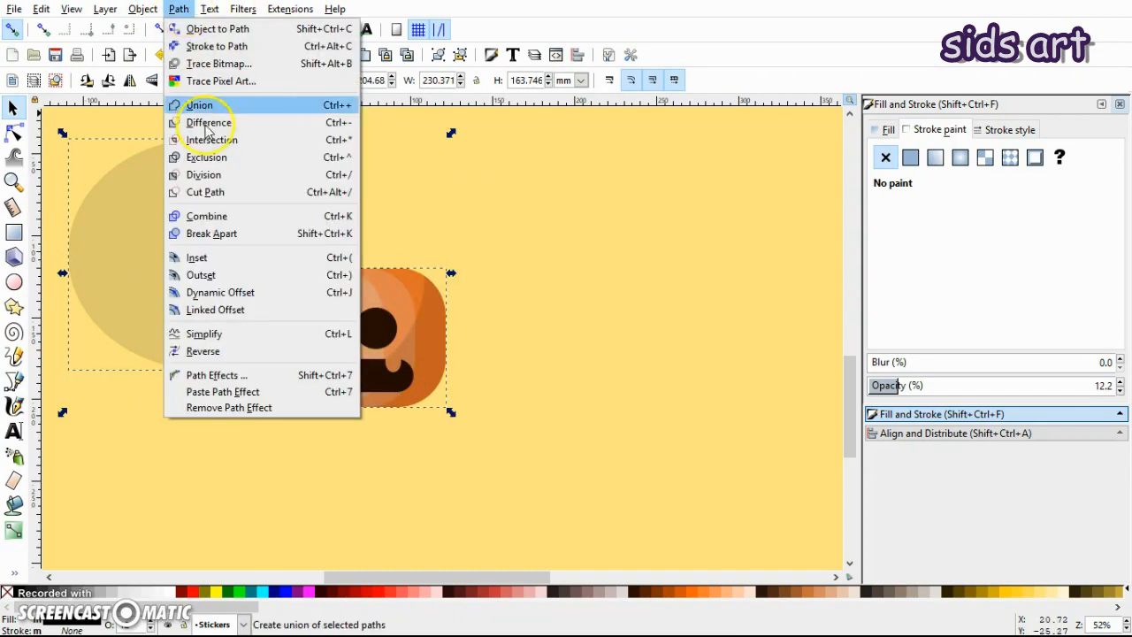
{"action": "left_click", "coordinate": [204, 120]}
{"action": "left_click", "coordinate": [450, 179]}
{"action": "key", "text": "ctrl+s"}
{"action": "key", "text": "ctrl+s"}
- Group all the pumpkin parts and move the group to the upper-left area of the canvas
{"action": "left_click_drag", "start_coordinate": [184, 195], "coordinate": [480, 406]}
{"action": "key", "text": "ctrl+g"}
{"action": "left_click_drag", "start_coordinate": [395, 303], "coordinate": [247, 213]}
{"action": "left_click", "coordinate": [466, 303]}
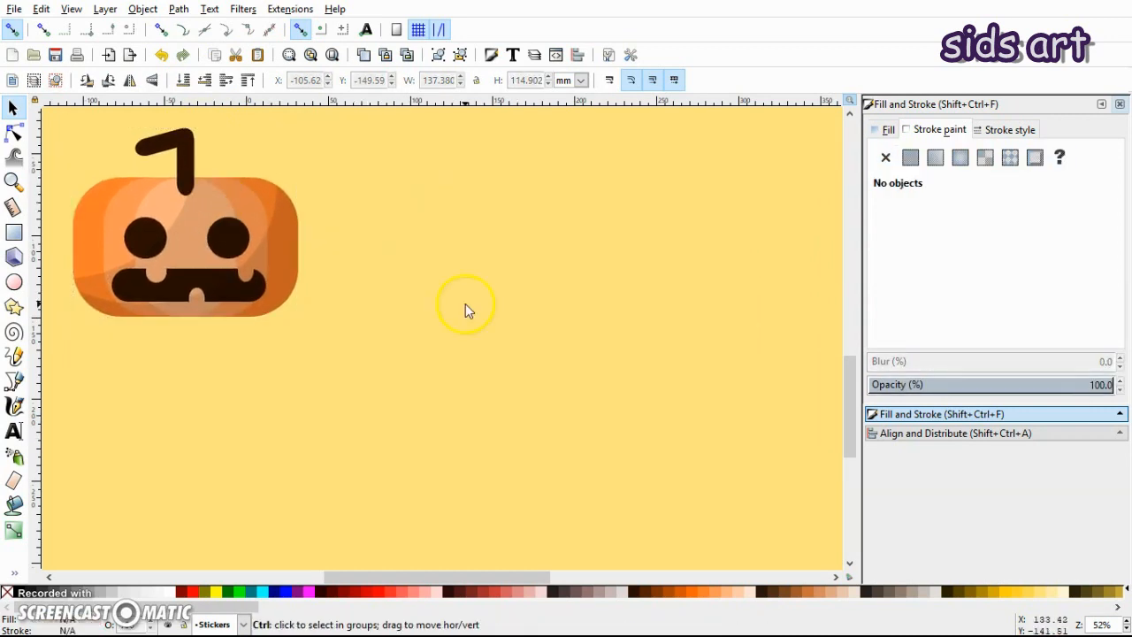
- Ungroup the pumpkin to send its vertical stem behind the body, and regroup all the parts
{"action": "left_click", "coordinate": [220, 206]}
{"action": "key", "text": "ctrl+shift+g"}
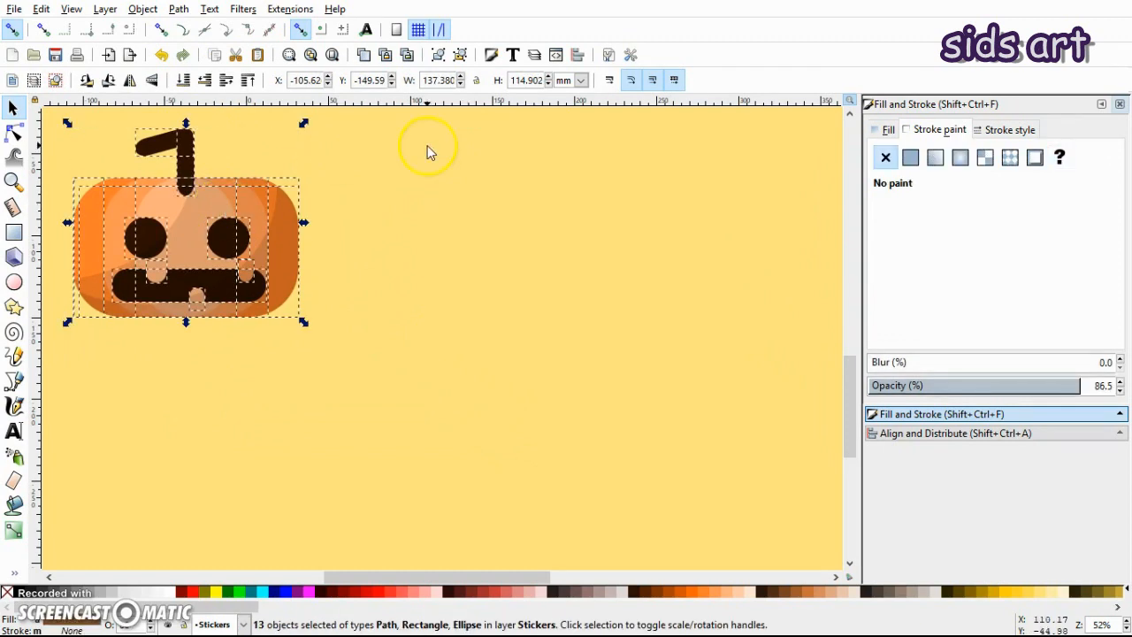
{"action": "left_click", "coordinate": [427, 145]}
{"action": "left_click", "coordinate": [182, 146]}
{"action": "left_click", "coordinate": [228, 80]}
{"action": "left_click_drag", "start_coordinate": [56, 123], "coordinate": [387, 384]}
{"action": "key", "text": "ctrl+g"}
{"action": "left_click", "coordinate": [386, 384]}
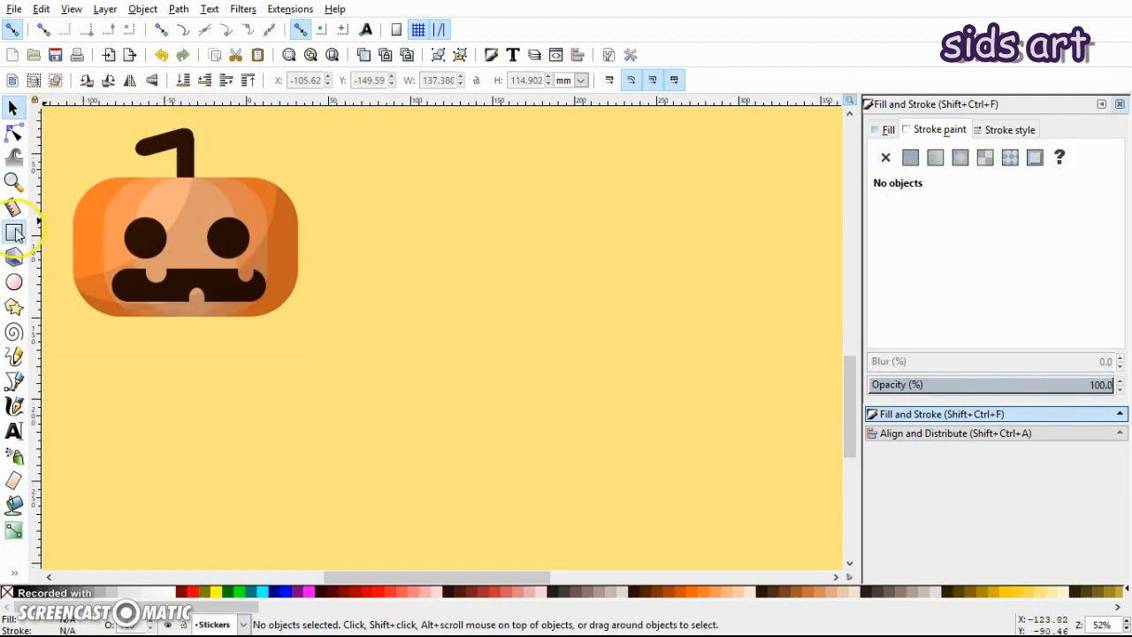
- Draw a black rectangle about 139 by 89 mm at 100% opacity beside the pumpkin and strongly round its corners
{"action": "left_click", "coordinate": [14, 232]}
{"action": "left_click_drag", "start_coordinate": [445, 237], "coordinate": [673, 383]}
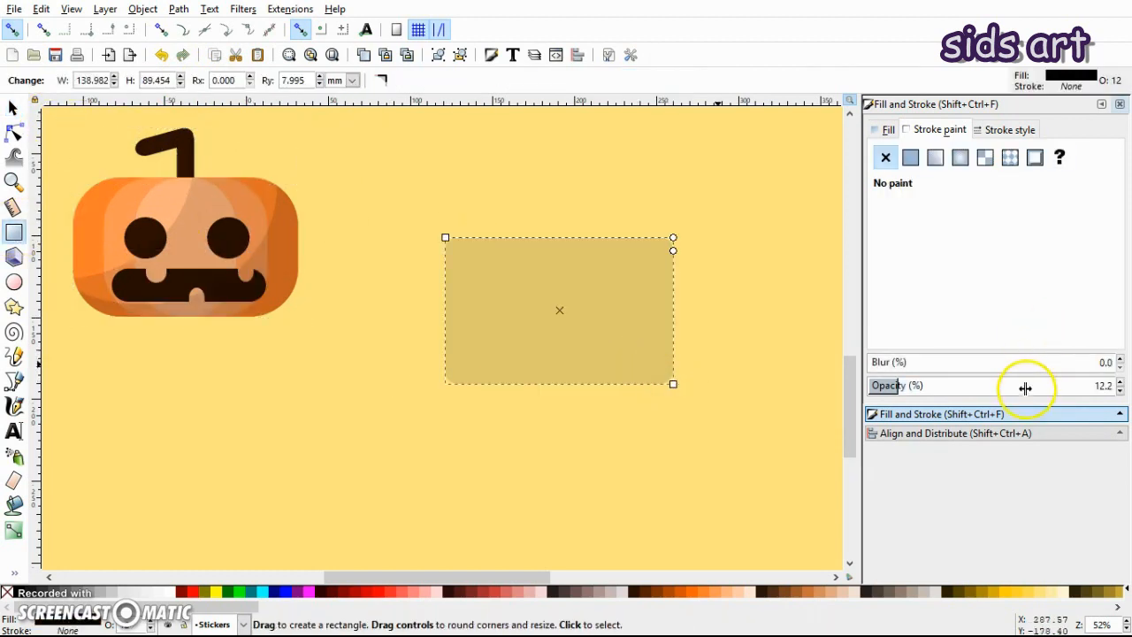
{"action": "left_click_drag", "start_coordinate": [1025, 387], "coordinate": [1116, 387]}
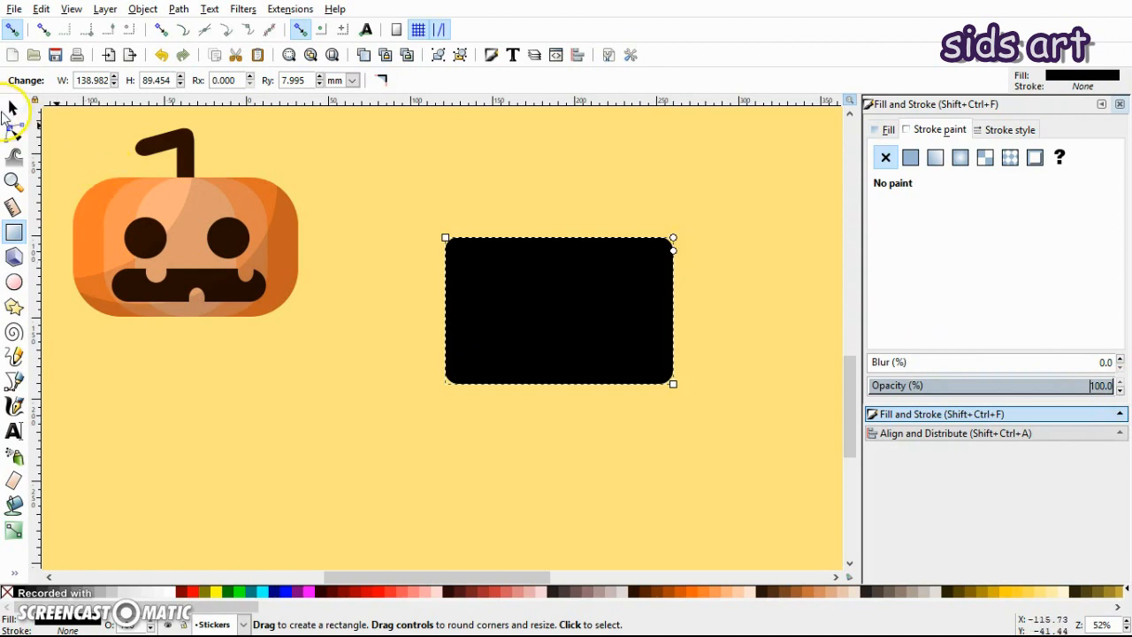
{"action": "left_click", "coordinate": [15, 106]}
{"action": "left_click_drag", "start_coordinate": [493, 266], "coordinate": [449, 260]}
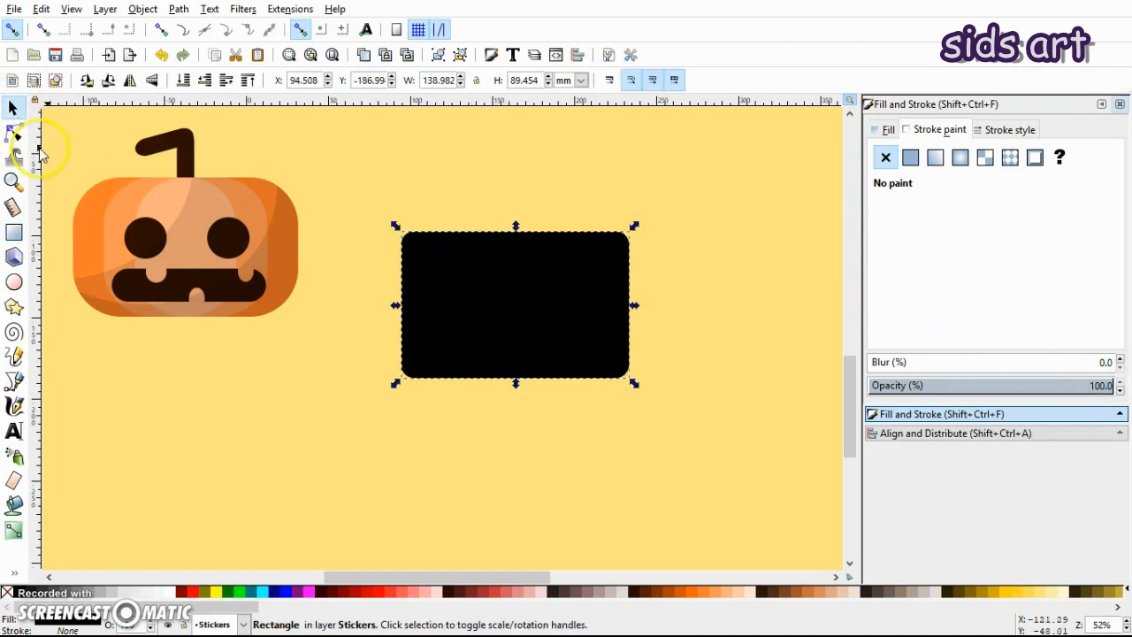
{"action": "left_click", "coordinate": [12, 132]}
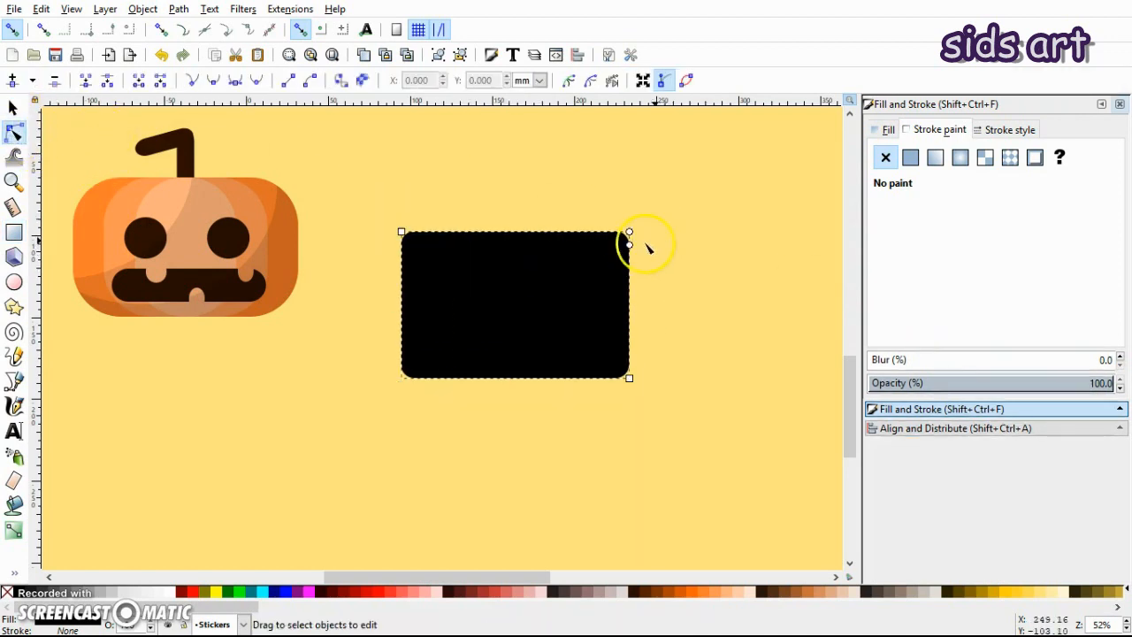
{"action": "left_click_drag", "start_coordinate": [629, 245], "coordinate": [630, 285]}
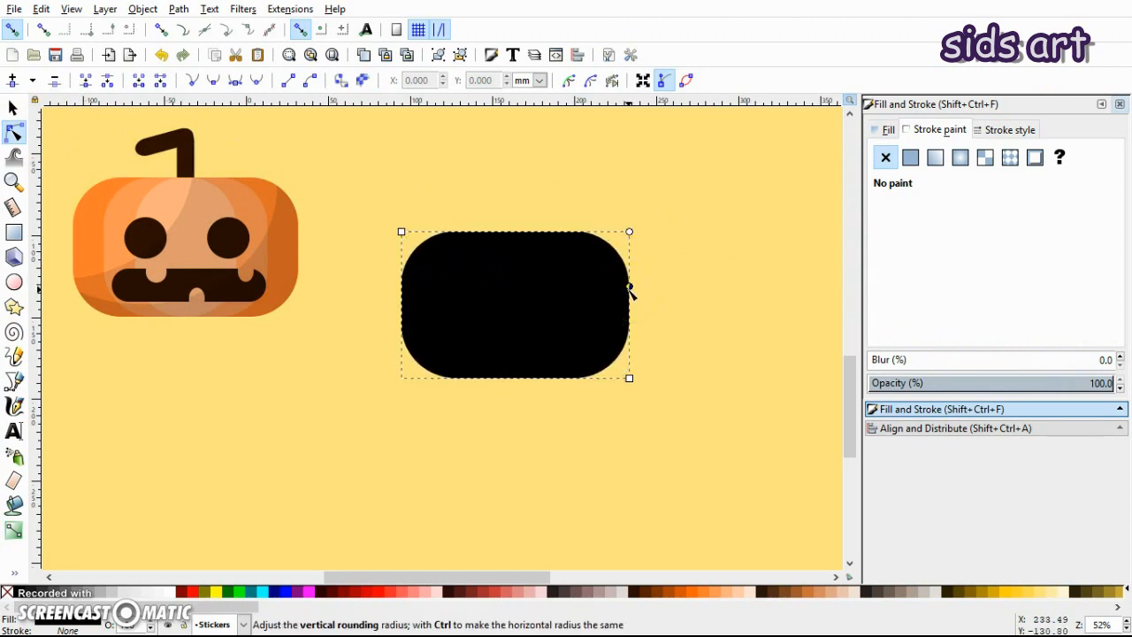
- Fill the rounded rectangle with off-white and scale it down to about 132 by 85 mm
{"action": "key", "text": "s"}
{"action": "left_click", "coordinate": [154, 592]}
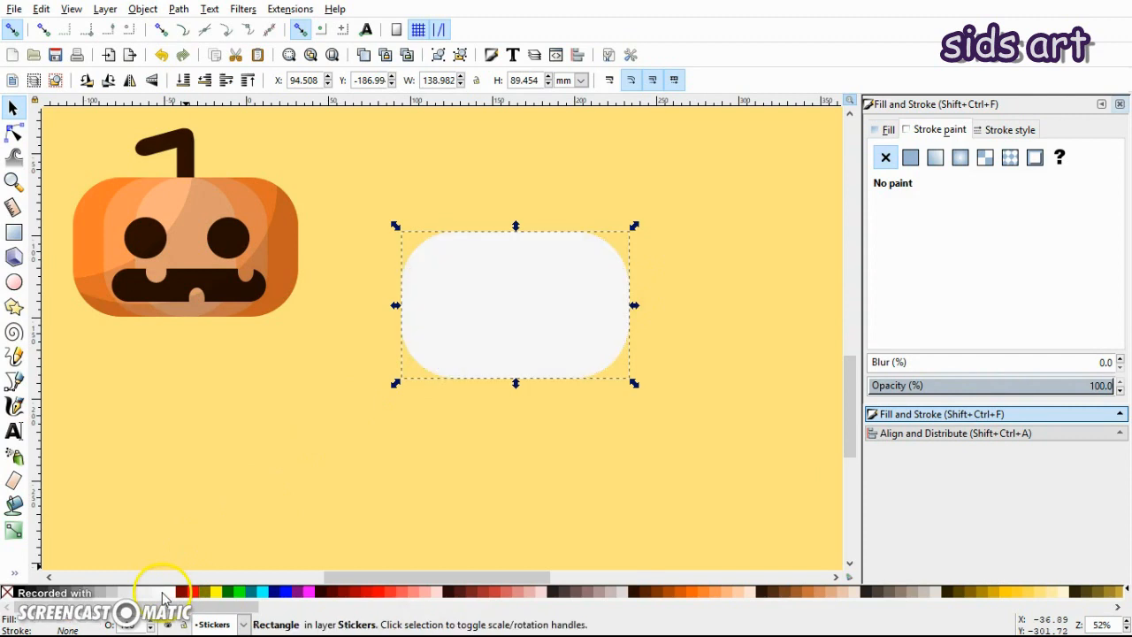
{"action": "left_click_drag", "start_coordinate": [634, 382], "coordinate": [624, 375]}
{"action": "left_click", "coordinate": [705, 308]}
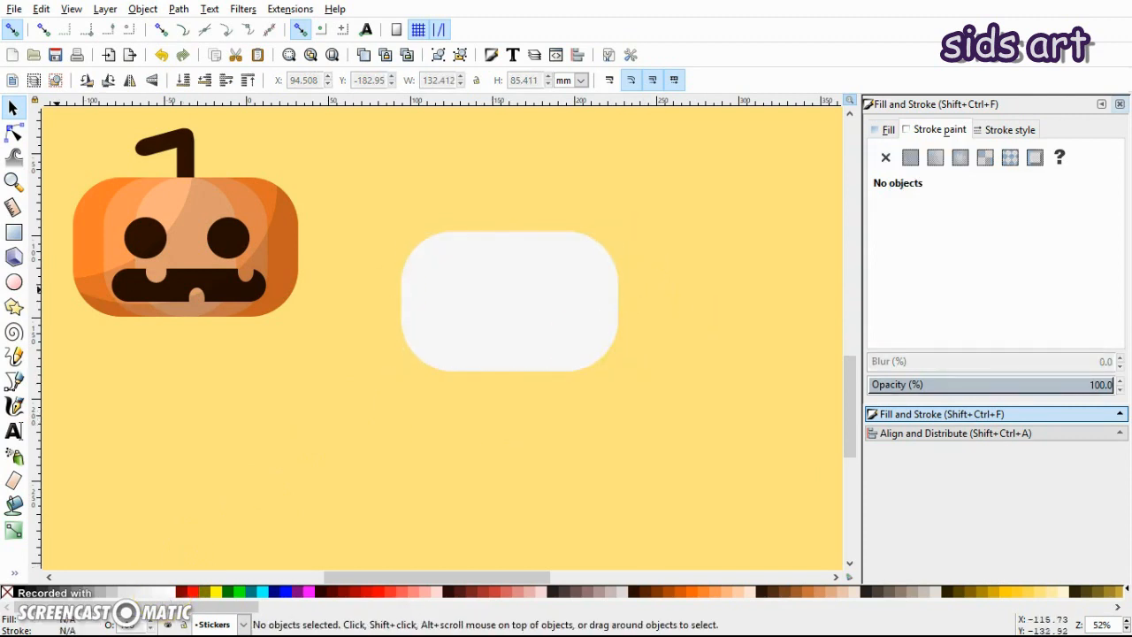
- Draw a narrow rounded off-white rectangle about 19 by 56 mm across the skull's lower edge and place two copies beside it
{"action": "left_click", "coordinate": [13, 232]}
{"action": "left_click_drag", "start_coordinate": [469, 331], "coordinate": [505, 432]}
{"action": "key", "text": "s"}
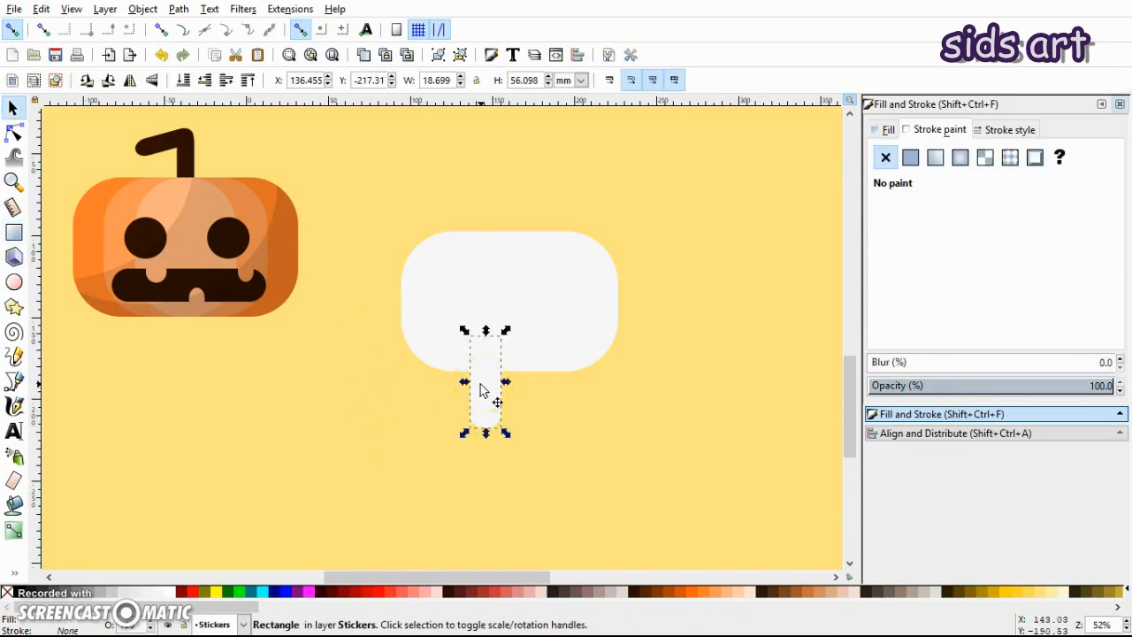
{"action": "left_click_drag", "start_coordinate": [480, 390], "coordinate": [548, 396]}
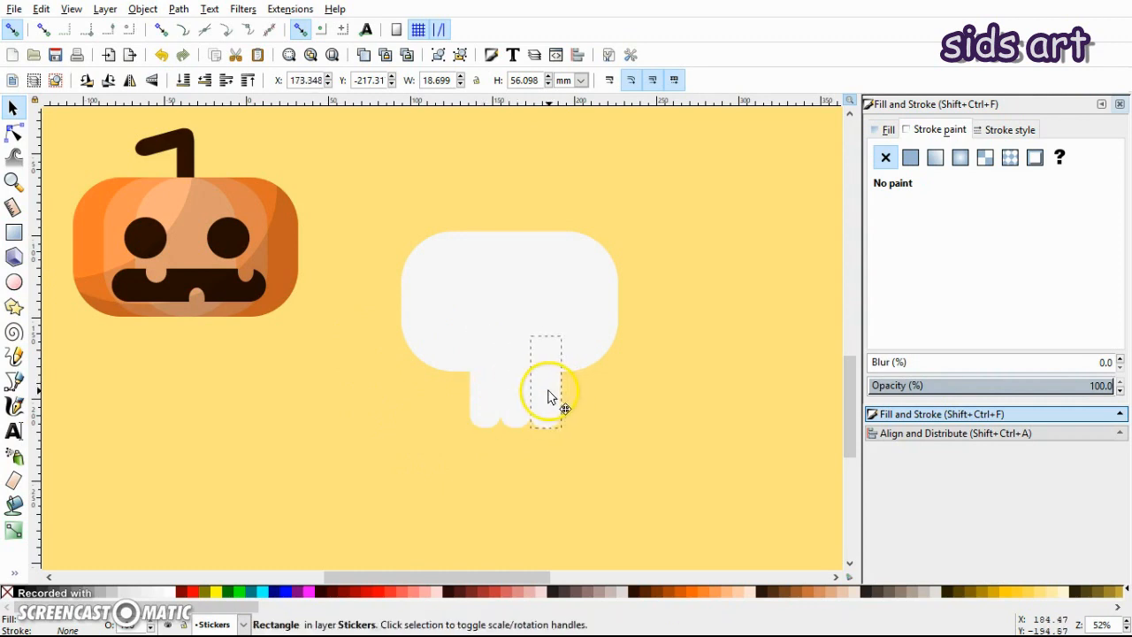
- Unite the three narrow rectangles into one tooth block, then enlarge and reposition it beneath the middle of the skull
{"action": "left_click", "coordinate": [485, 402], "text": "shift"}
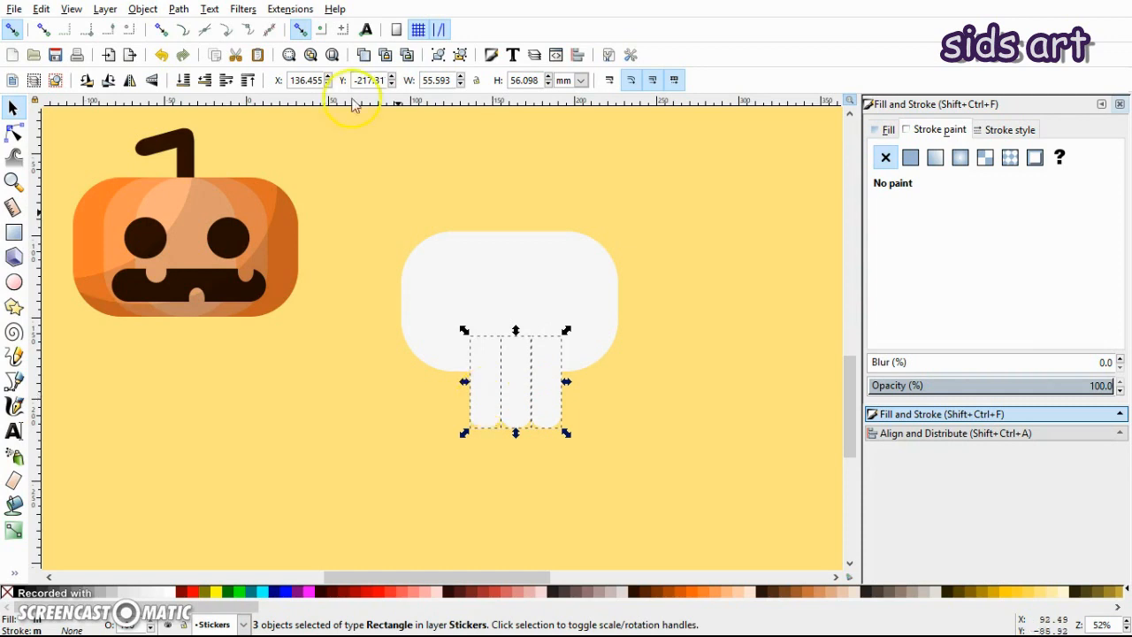
{"action": "mouse_move", "coordinate": [516, 391]}
{"action": "left_mouse_down"}
{"action": "mouse_move", "coordinate": [500, 391]}
{"action": "mouse_move", "coordinate": [516, 394]}
{"action": "left_mouse_up"}
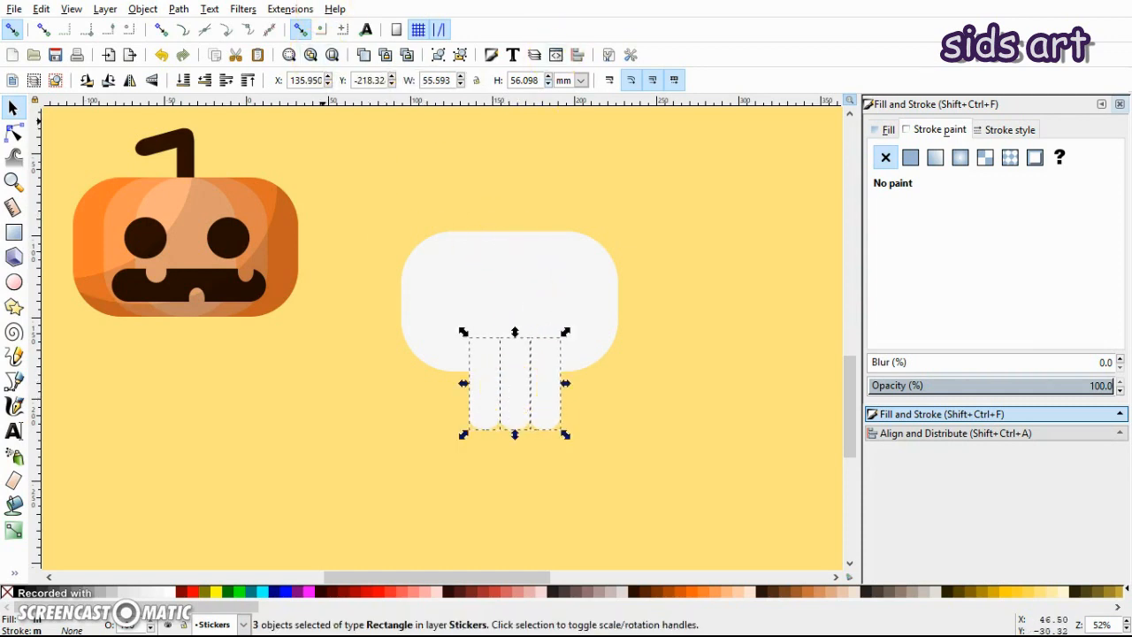
{"action": "left_click", "coordinate": [181, 11]}
{"action": "left_click", "coordinate": [213, 105]}
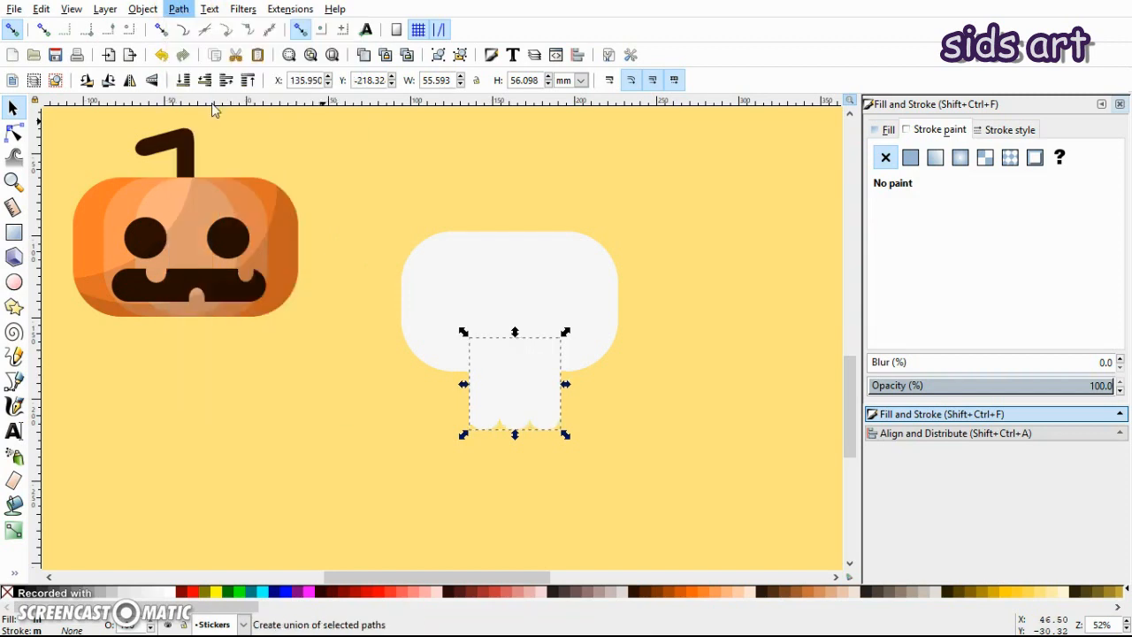
{"action": "left_click_drag", "start_coordinate": [568, 384], "coordinate": [577, 386]}
{"action": "left_click_drag", "start_coordinate": [528, 393], "coordinate": [521, 397]}
- Centre the tooth block horizontally on the large rounded rectangle and unite both into a single skull shape
{"action": "left_click", "coordinate": [551, 321]}
{"action": "left_click", "coordinate": [543, 405], "text": "shift"}
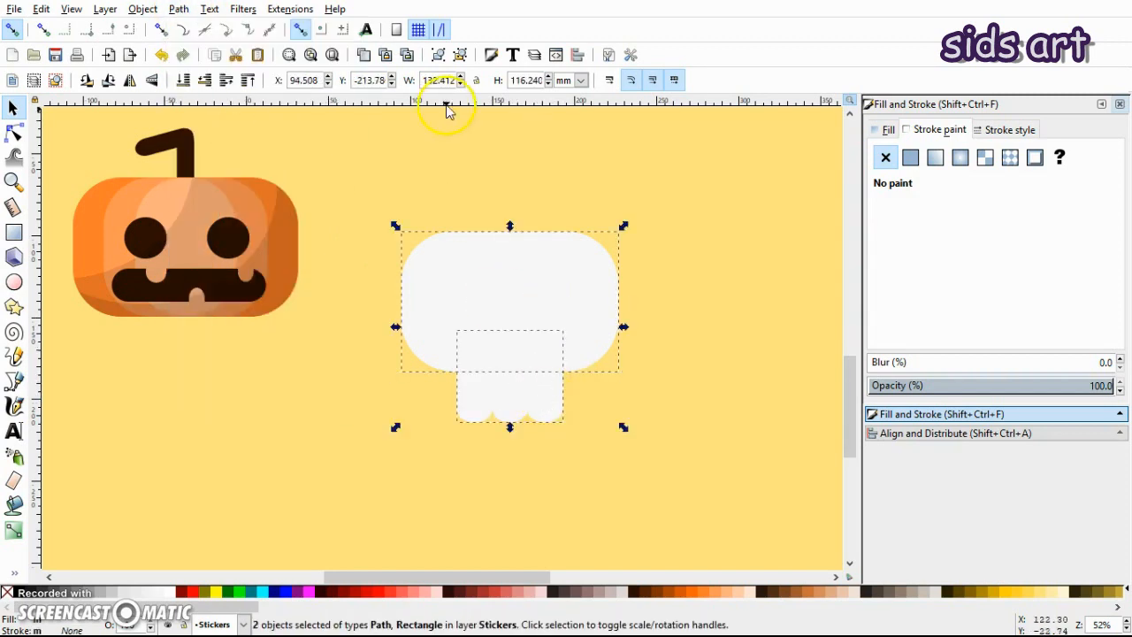
{"action": "left_click", "coordinate": [577, 55]}
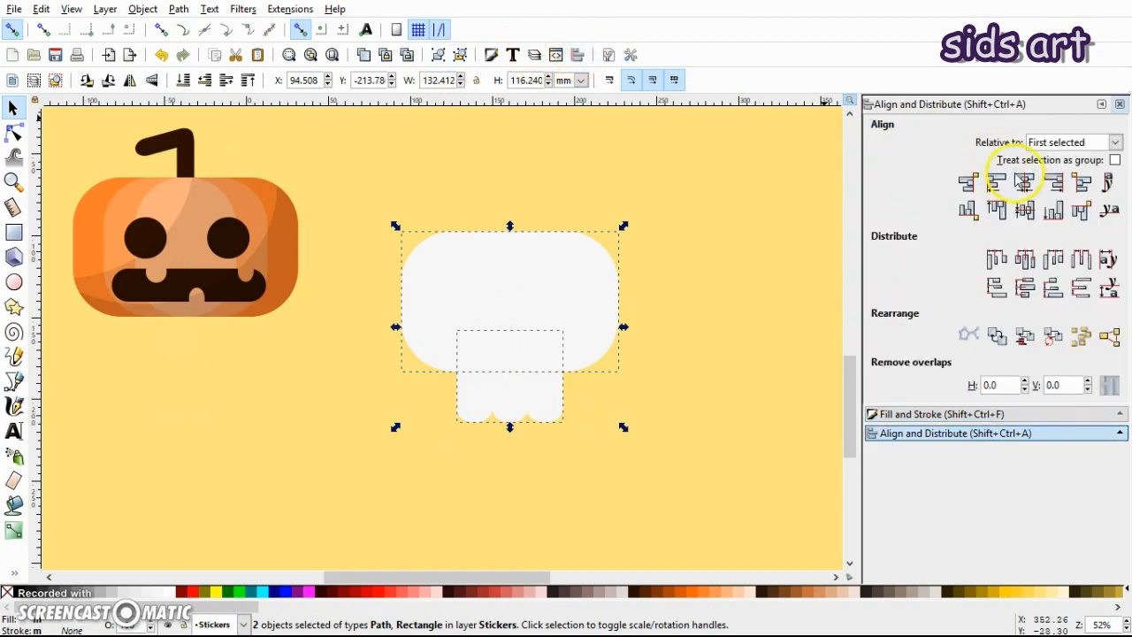
{"action": "left_click", "coordinate": [627, 274]}
{"action": "left_click", "coordinate": [555, 305]}
{"action": "left_click", "coordinate": [543, 397], "text": "shift"}
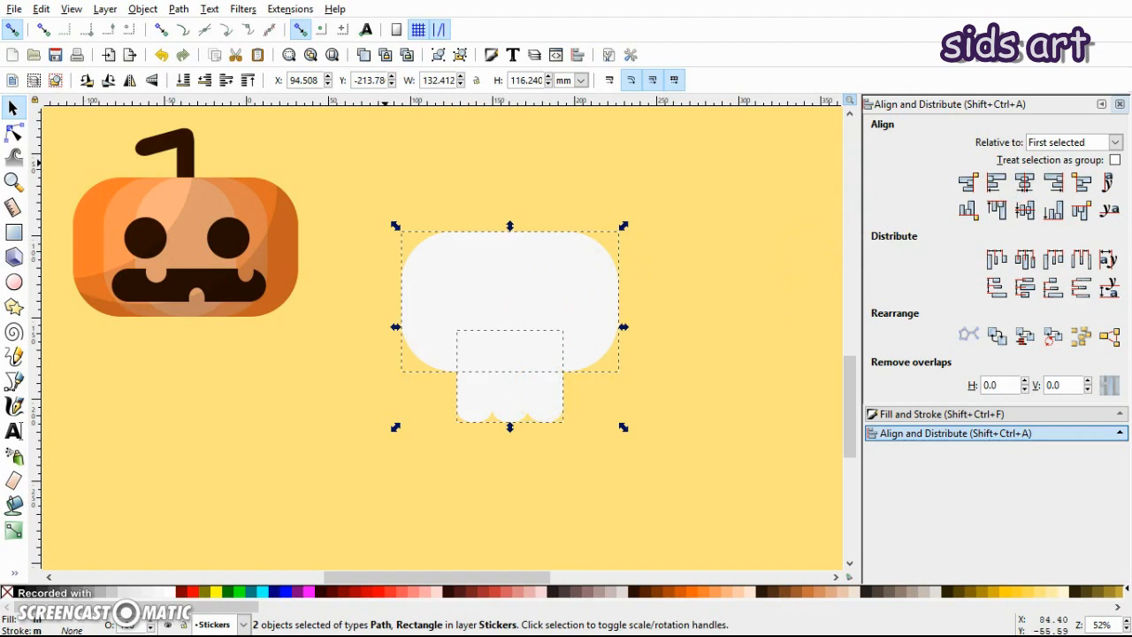
{"action": "left_click", "coordinate": [177, 10]}
{"action": "left_click", "coordinate": [199, 105]}
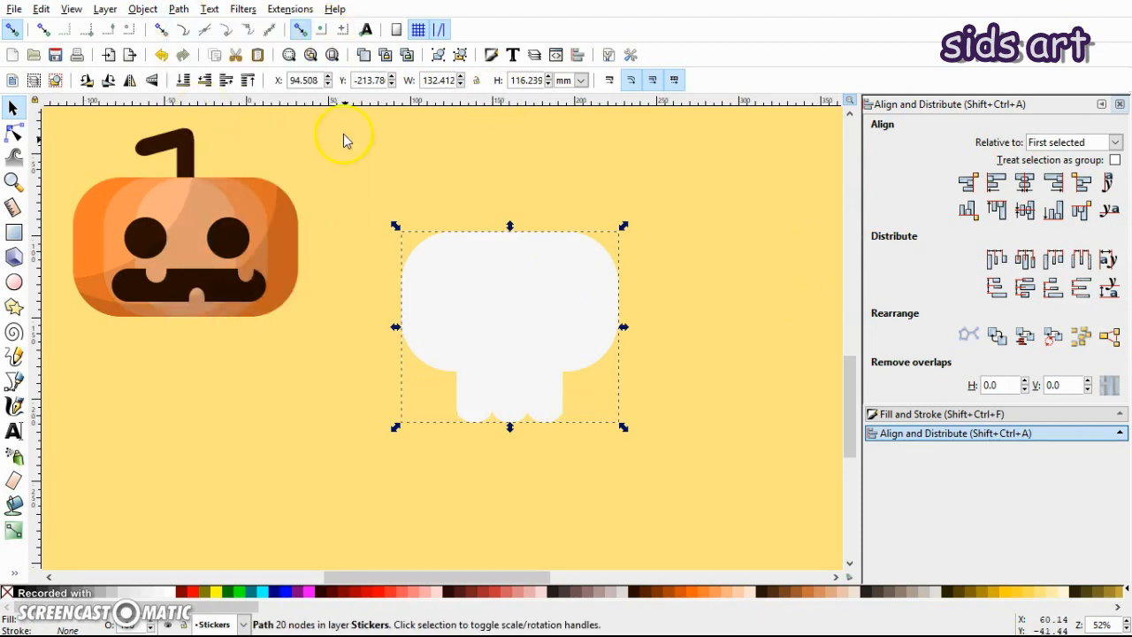
- Draw a dark grey circle about 39 mm across and place it as the skull's left eye
{"action": "left_click", "coordinate": [64, 231]}
{"action": "left_click", "coordinate": [14, 280]}
{"action": "mouse_move", "coordinate": [257, 386]}
{"action": "left_mouse_down"}
{"action": "mouse_move", "coordinate": [344, 455]}
{"action": "mouse_move", "coordinate": [335, 451]}
{"action": "left_mouse_up"}
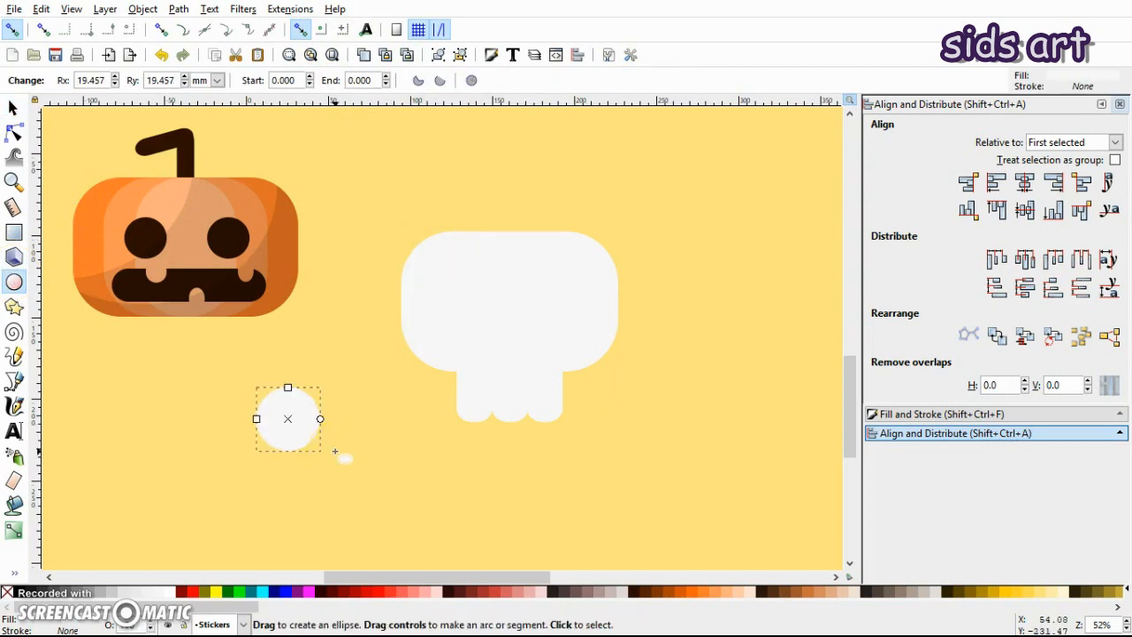
{"action": "left_click", "coordinate": [21, 591]}
{"action": "key", "text": "s"}
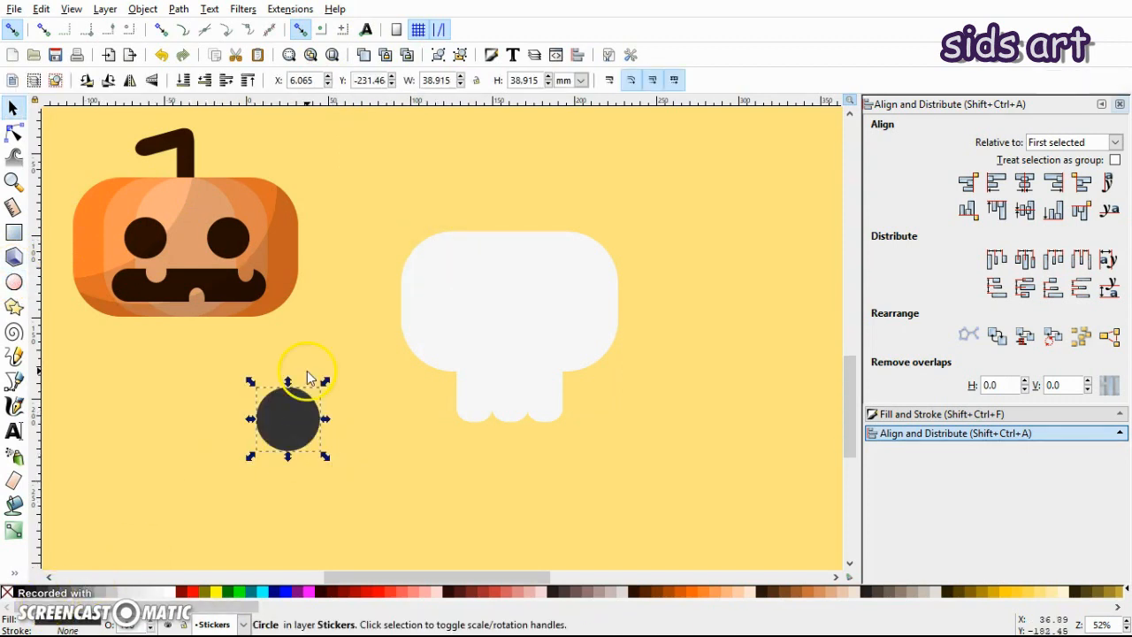
{"action": "left_click_drag", "start_coordinate": [295, 413], "coordinate": [475, 304]}
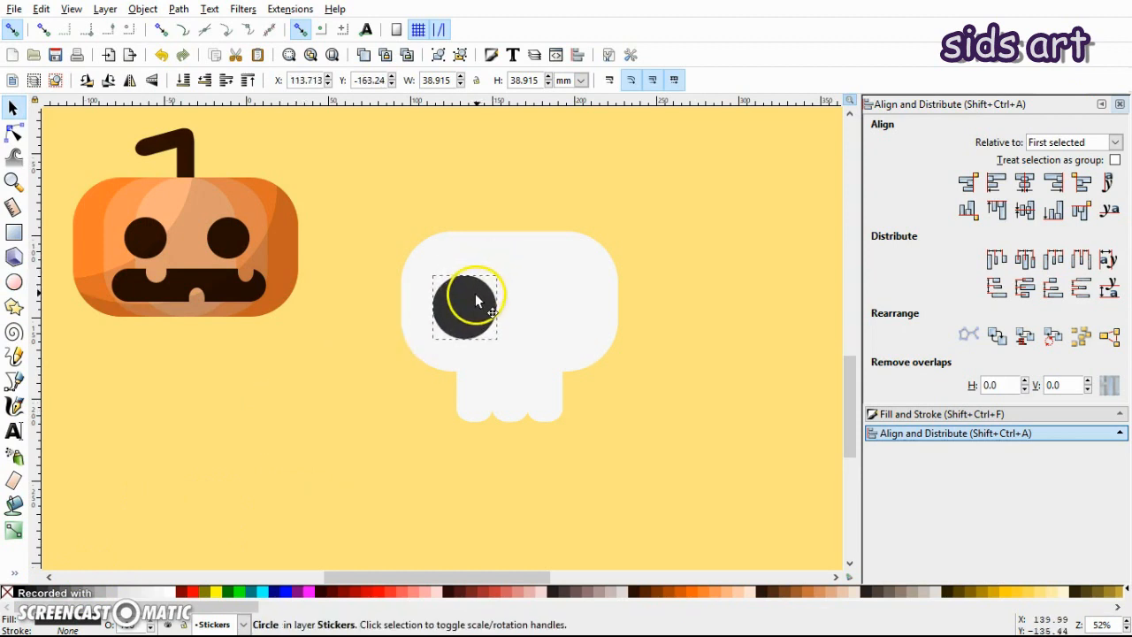
- Scale the eye circle to about 37 mm across and place a level copy on the skull's right side
{"action": "left_click_drag", "start_coordinate": [498, 347], "coordinate": [568, 328]}
{"action": "key", "text": "ctrl+d"}
{"action": "left_click", "coordinate": [520, 265]}
{"action": "left_click", "coordinate": [548, 313]}
{"action": "left_click", "coordinate": [521, 261]}
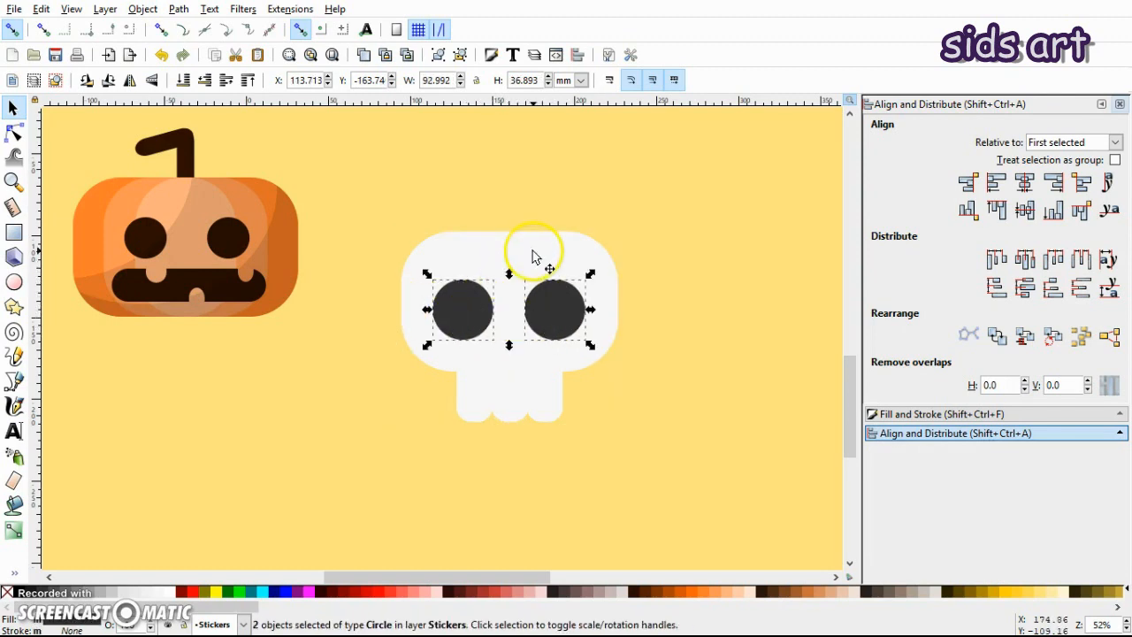
- Group the two eye circles and centre the group horizontally on the skull
{"action": "left_click", "coordinate": [551, 308]}
{"action": "left_click", "coordinate": [473, 313]}
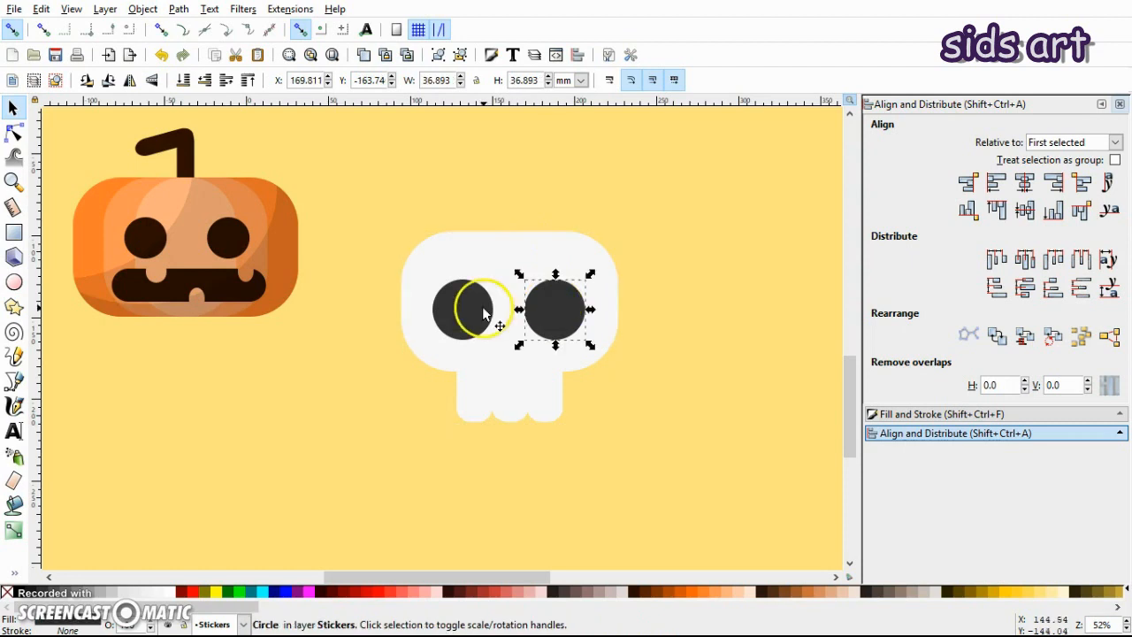
{"action": "left_click", "coordinate": [472, 307], "text": "shift"}
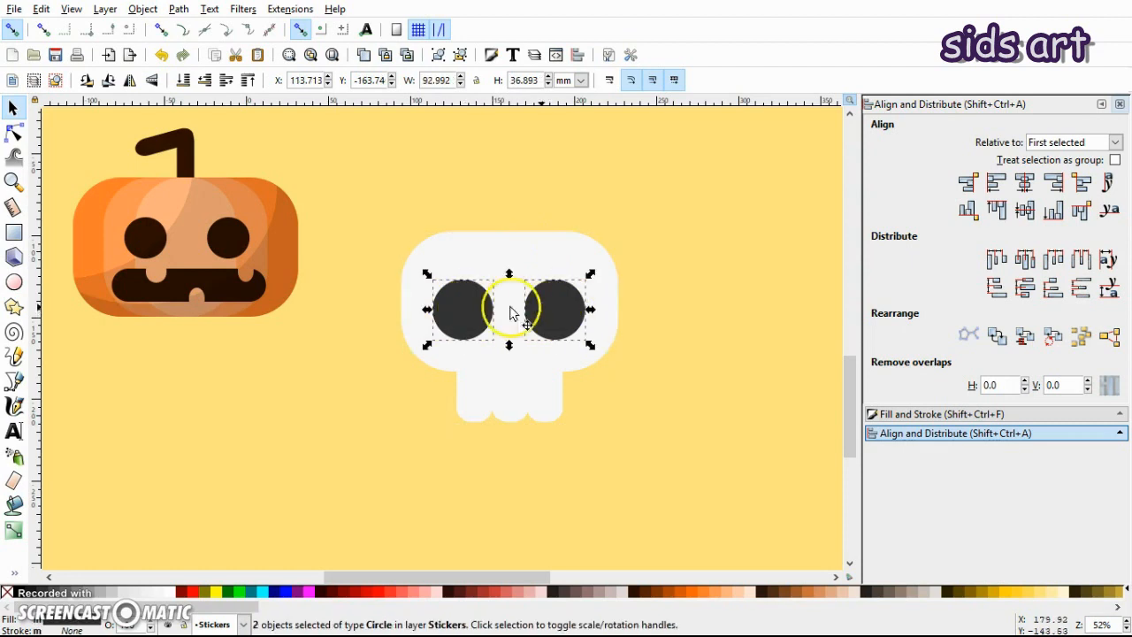
{"action": "left_click_drag", "start_coordinate": [563, 307], "coordinate": [568, 312]}
{"action": "key", "text": "ctrl+g"}
{"action": "left_click", "coordinate": [561, 253], "text": "shift"}
{"action": "left_click", "coordinate": [560, 303], "text": "shift"}
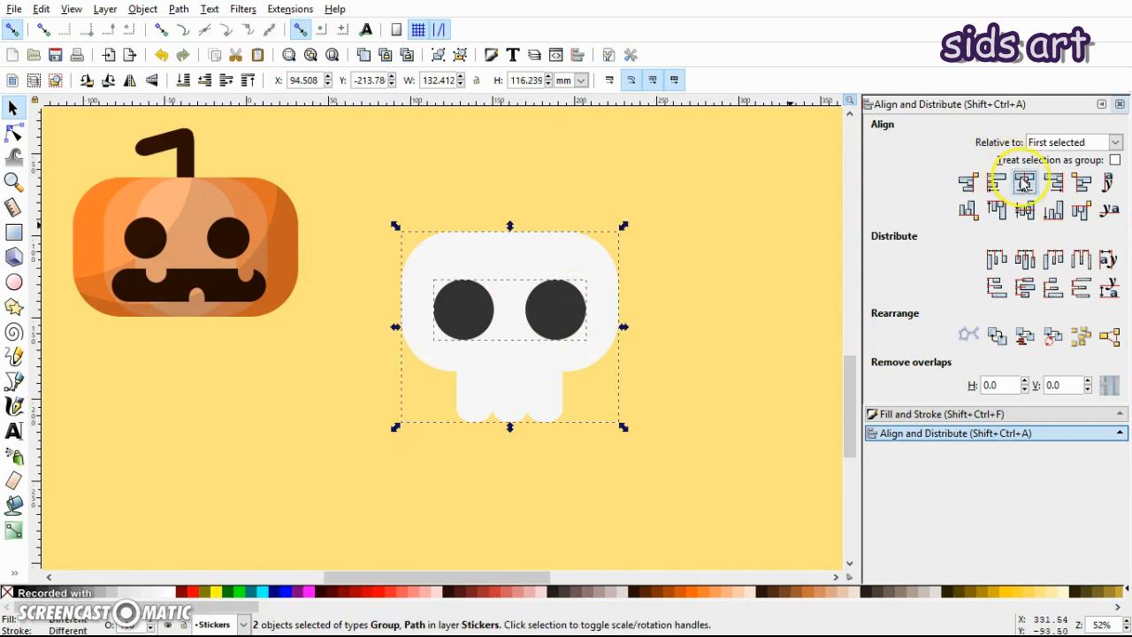
{"action": "left_click", "coordinate": [791, 252]}
{"action": "left_click", "coordinate": [554, 313]}
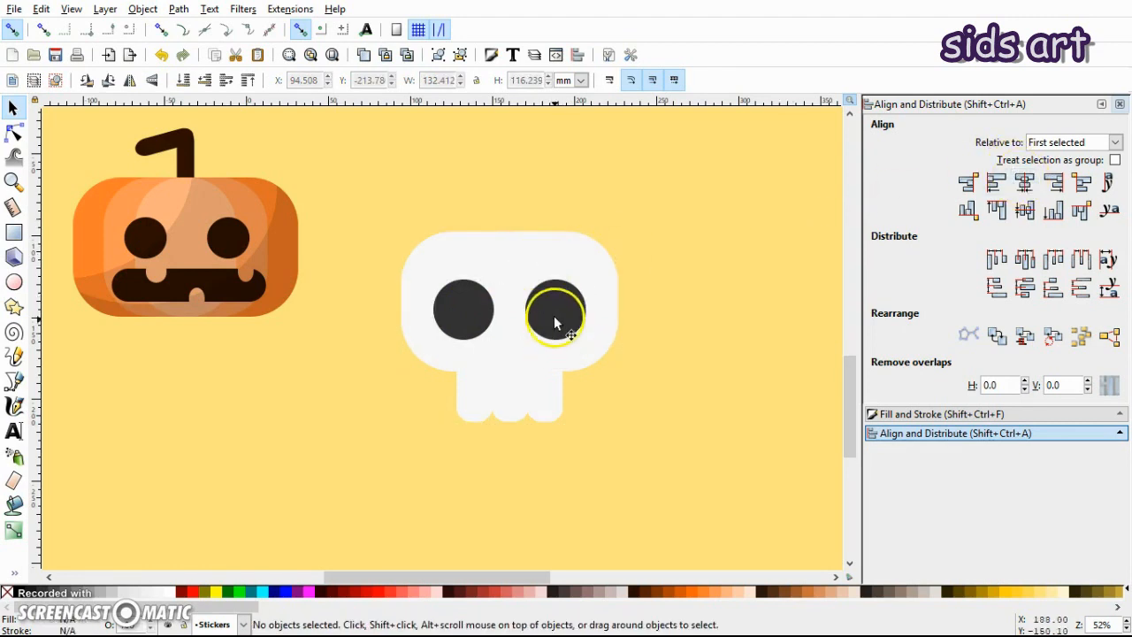
- Enlarge the pair of eyes to about 98 by 39 mm overall and save the document
{"action": "left_click_drag", "start_coordinate": [589, 346], "coordinate": [592, 356]}
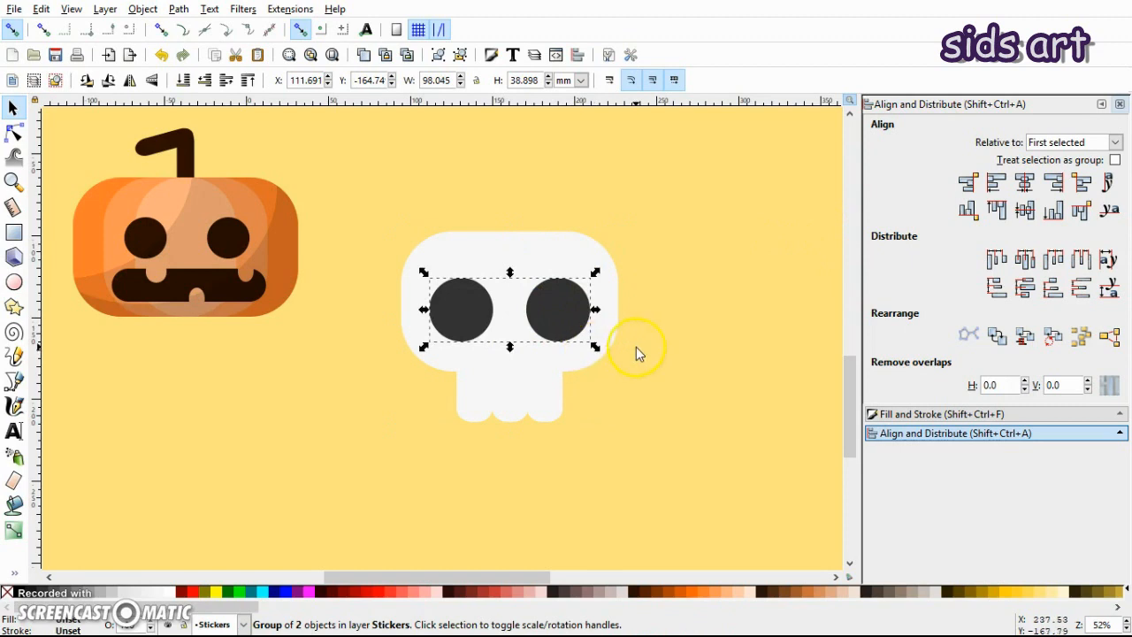
{"action": "left_click", "coordinate": [637, 351]}
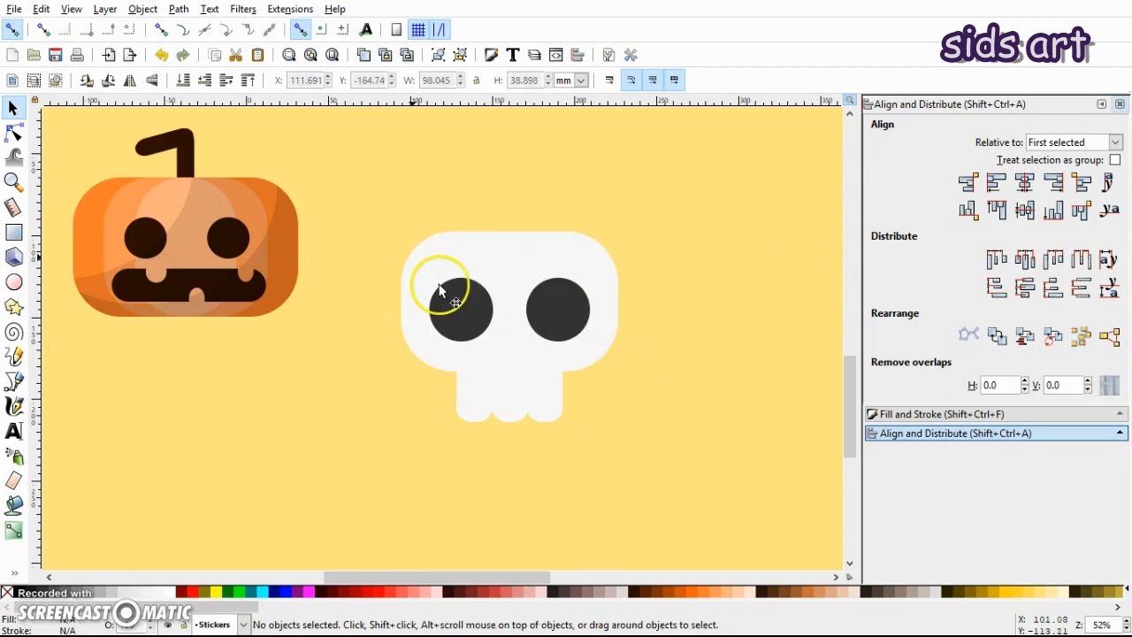
{"action": "key", "text": "ctrl+s"}
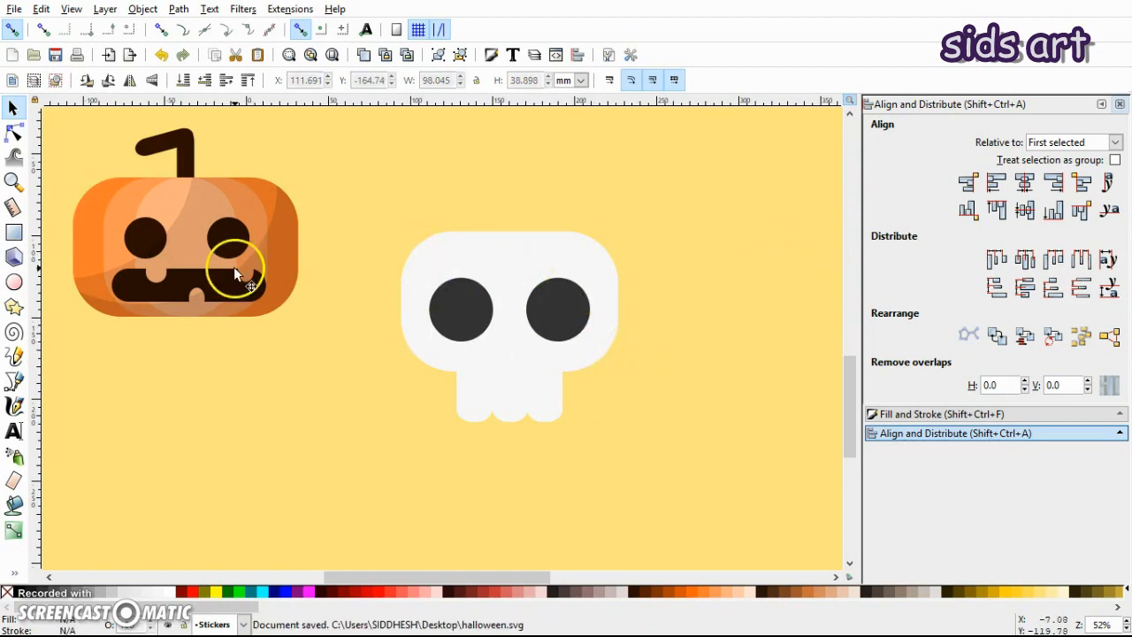
{"action": "left_click", "coordinate": [445, 381]}
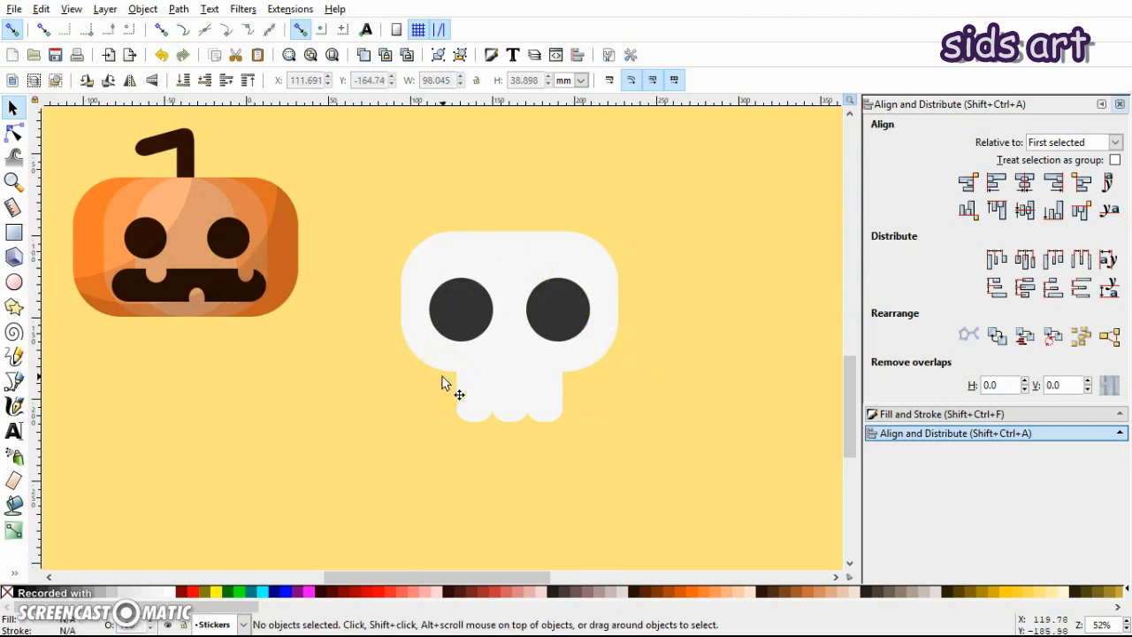
- Draw a dark grey rounded bar across the tops of both eyes and resize it to about 111 by 16 mm
{"action": "left_click", "coordinate": [14, 233]}
{"action": "left_click_drag", "start_coordinate": [427, 272], "coordinate": [537, 290]}
{"action": "key", "text": "s"}
{"action": "key", "text": "s"}
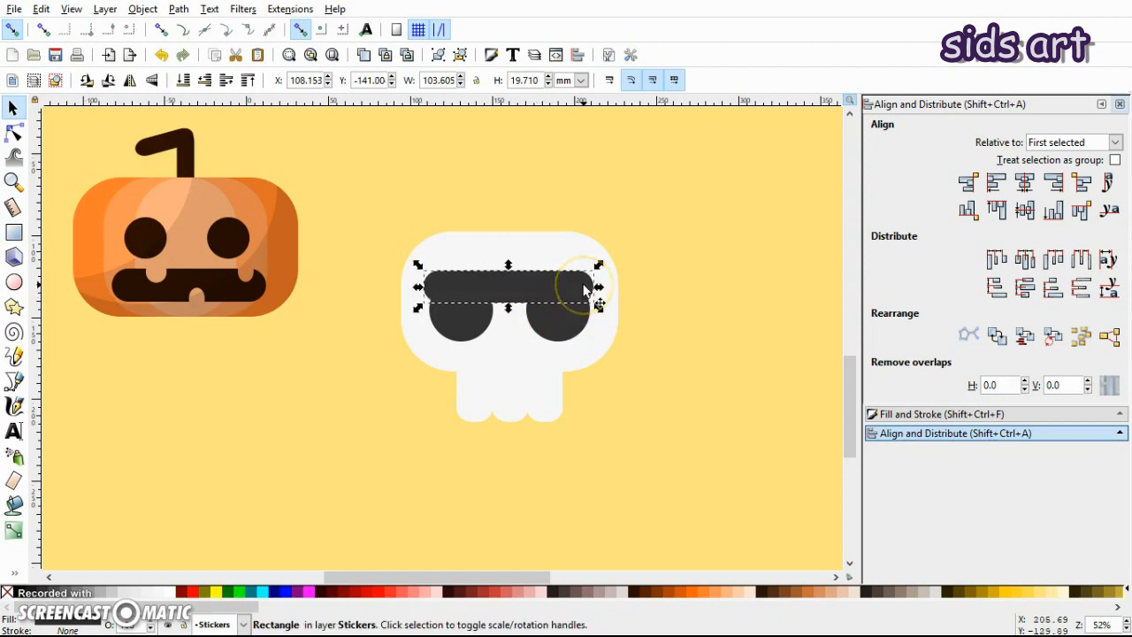
{"action": "left_click_drag", "start_coordinate": [599, 289], "coordinate": [614, 299]}
{"action": "left_click_drag", "start_coordinate": [509, 269], "coordinate": [508, 276]}
{"action": "left_click", "coordinate": [201, 313]}
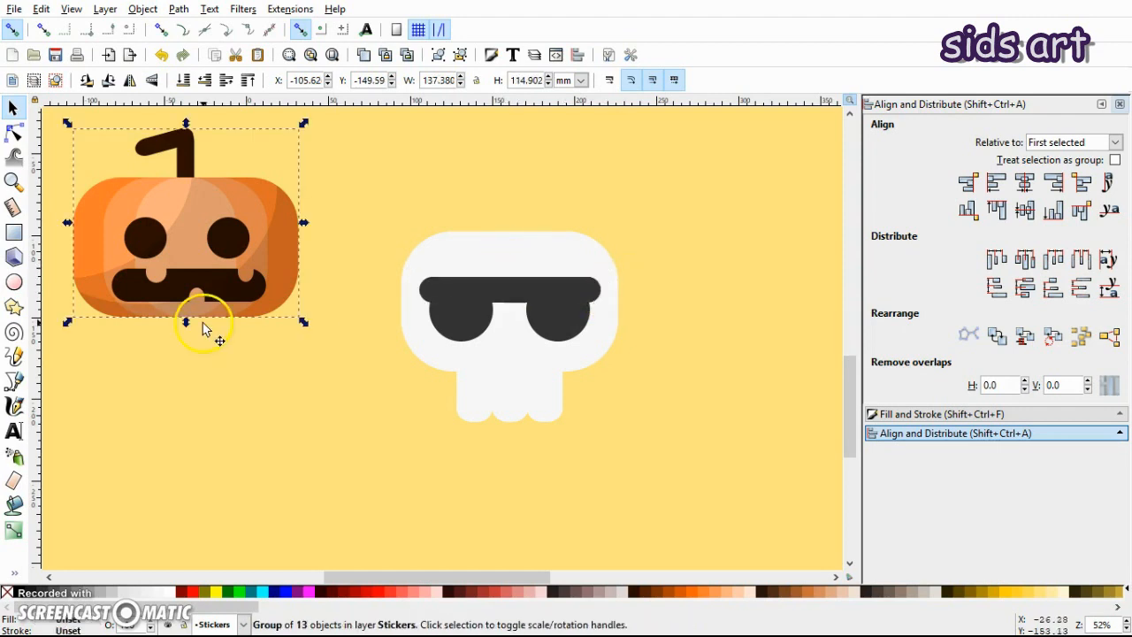
- Ungroup the two eye circles of the skull
{"action": "left_click", "coordinate": [451, 323]}
{"action": "left_click", "coordinate": [453, 331], "text": "ctrl"}
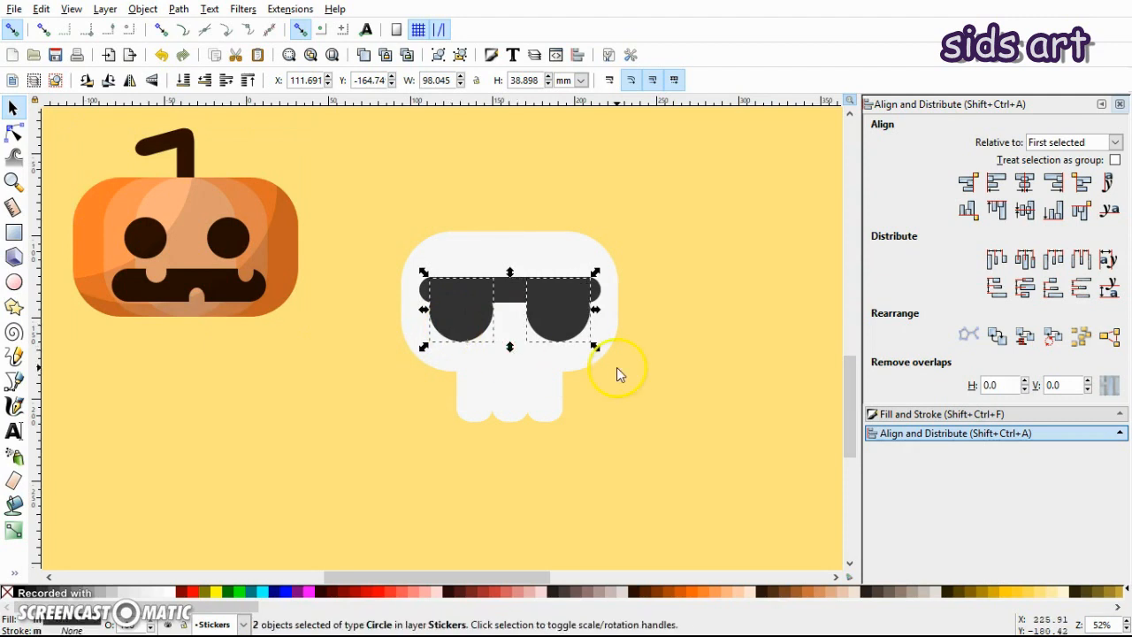
{"action": "left_click", "coordinate": [613, 374]}
- Add a lighter grey copy of the left eye, about 48 mm wide and 41 mm high, stacked behind the eye and the bar
{"action": "left_click", "coordinate": [463, 313], "text": "ctrl"}
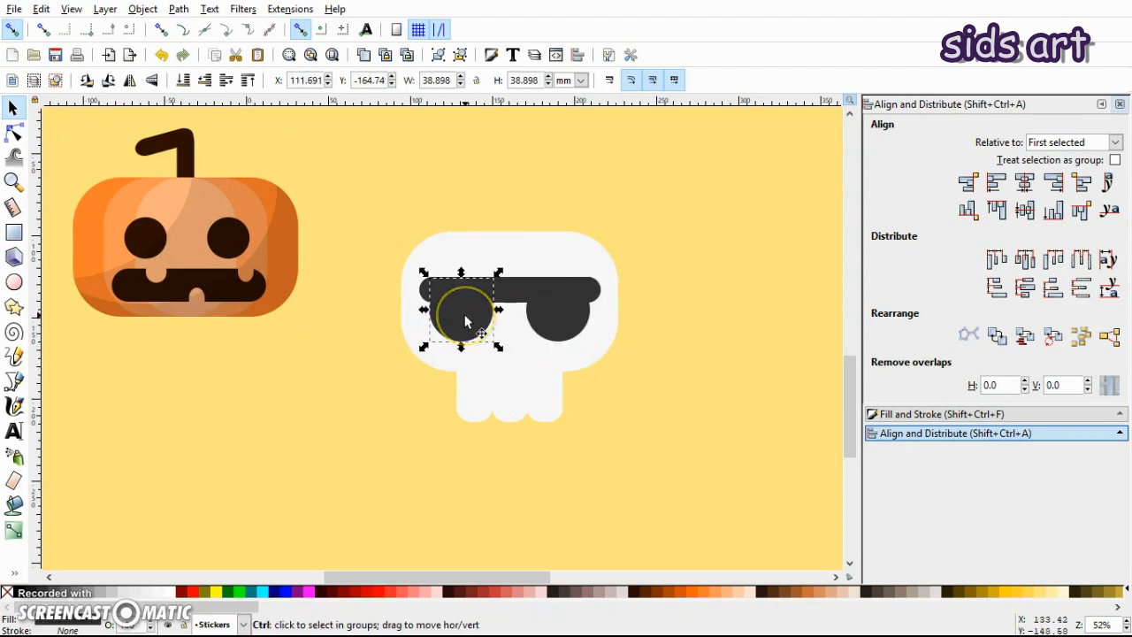
{"action": "left_click", "coordinate": [109, 590]}
{"action": "left_click_drag", "start_coordinate": [497, 345], "coordinate": [507, 354]}
{"action": "left_click", "coordinate": [204, 80]}
{"action": "left_click", "coordinate": [205, 80]}
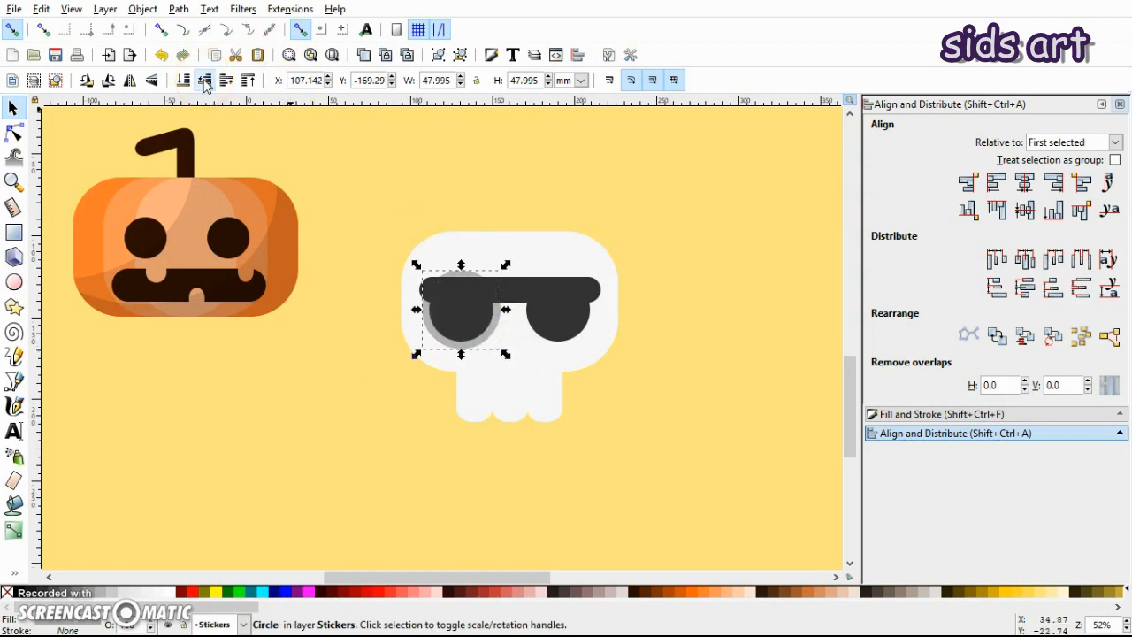
{"action": "left_click_drag", "start_coordinate": [462, 265], "coordinate": [463, 276]}
- Duplicate the light grey eye shadow for the right eye, lower it behind that eye and nudge it so it is centred
{"action": "key", "text": "ctrl+d"}
{"action": "key", "text": "ctrl+Right"}
{"action": "left_click_drag", "start_coordinate": [469, 323], "coordinate": [569, 339]}
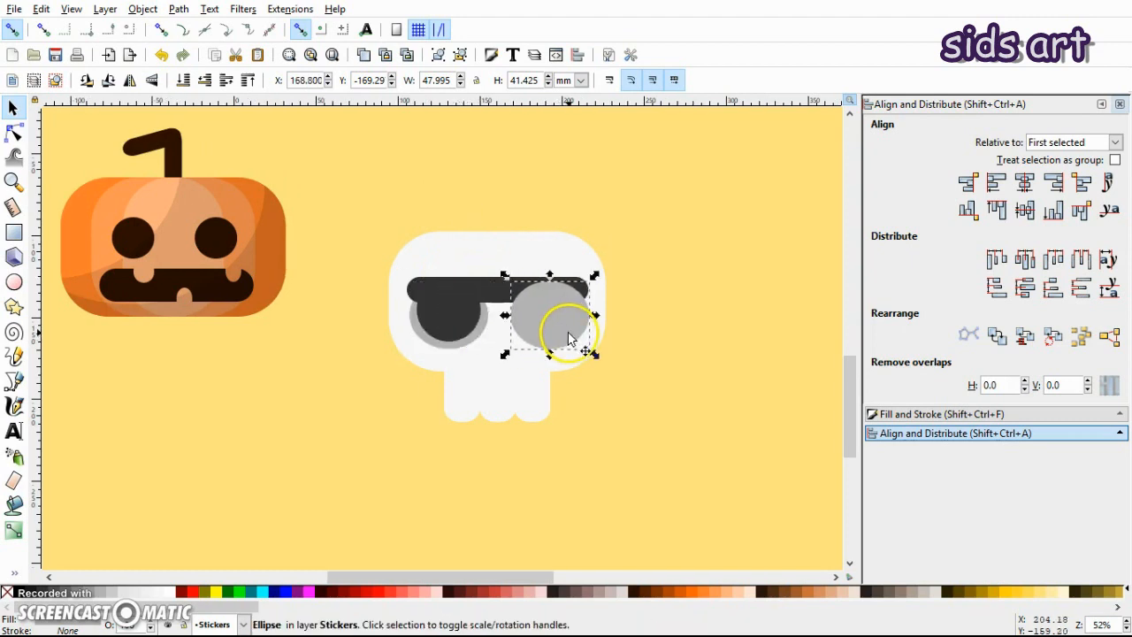
{"action": "left_click", "coordinate": [204, 81]}
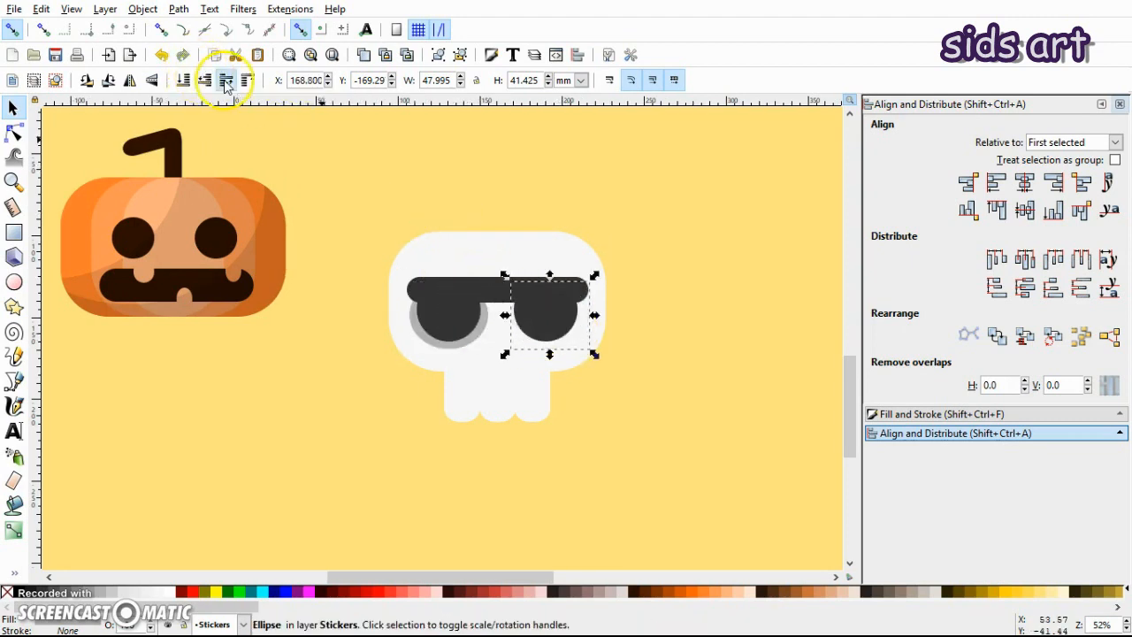
{"action": "left_click", "coordinate": [550, 345]}
{"action": "key", "text": "Left"}
{"action": "key", "text": "Left"}
{"action": "key", "text": "Left"}
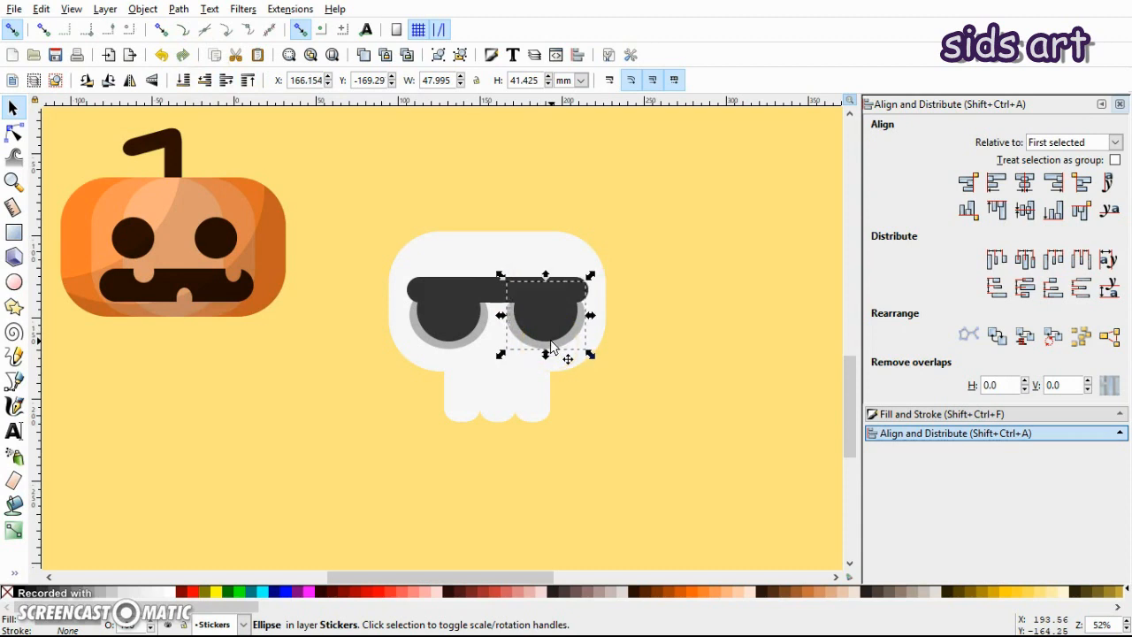
{"action": "left_click", "coordinate": [793, 369]}
- Put a dark grey duplicate of the skull shape on top of the drawing and set its opacity to 20.9%
{"action": "left_click", "coordinate": [557, 250]}
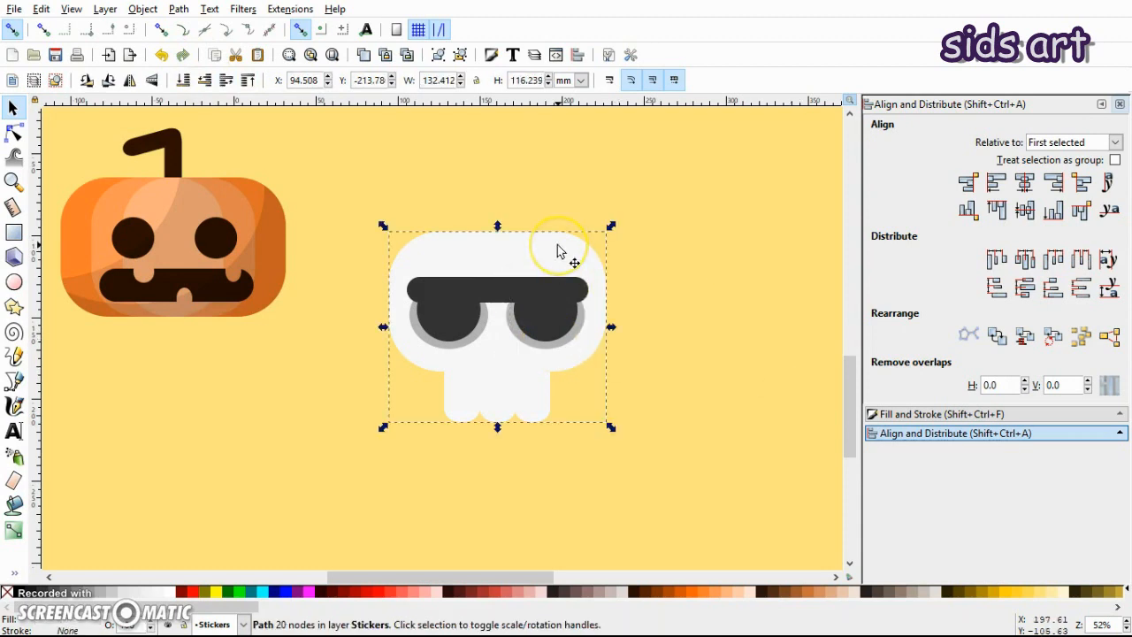
{"action": "key", "text": "Home"}
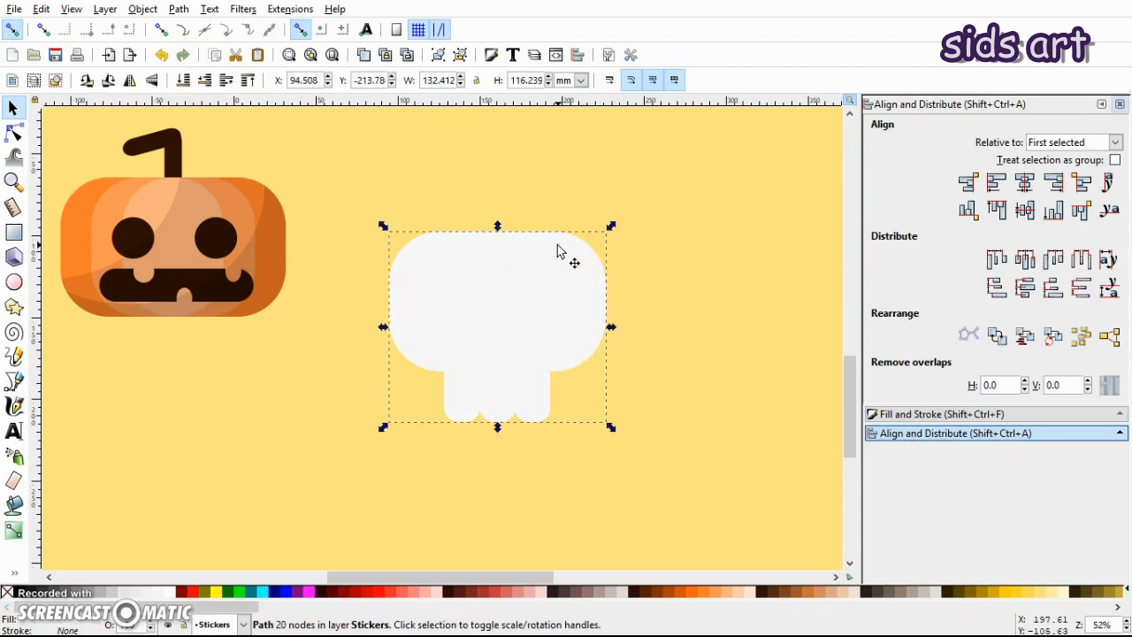
{"action": "left_click", "coordinate": [49, 596]}
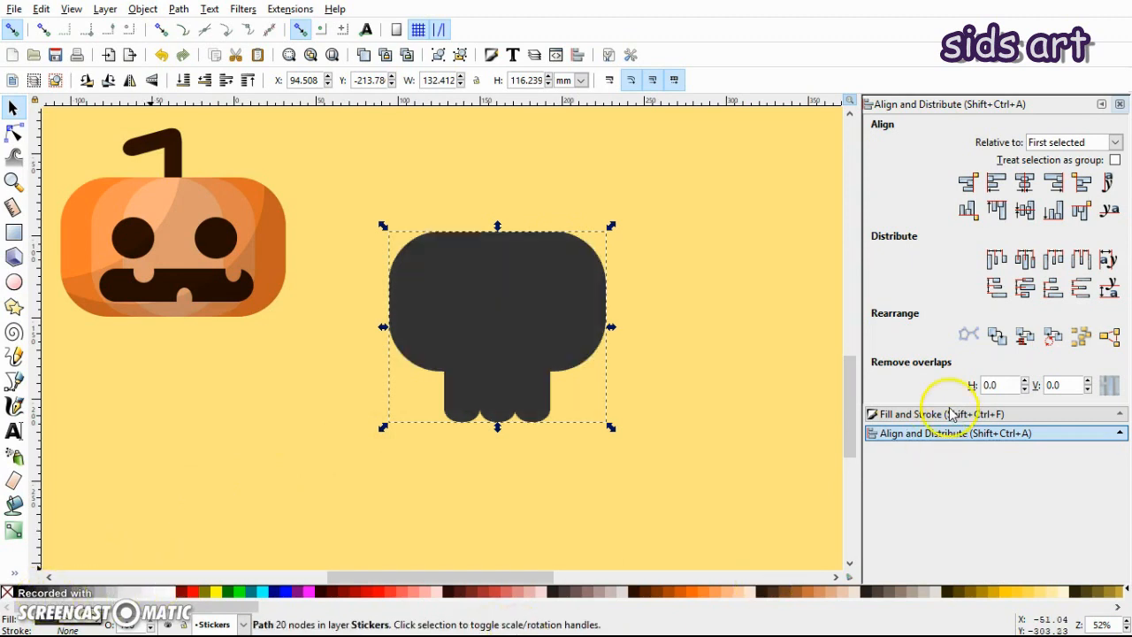
{"action": "left_click", "coordinate": [981, 415]}
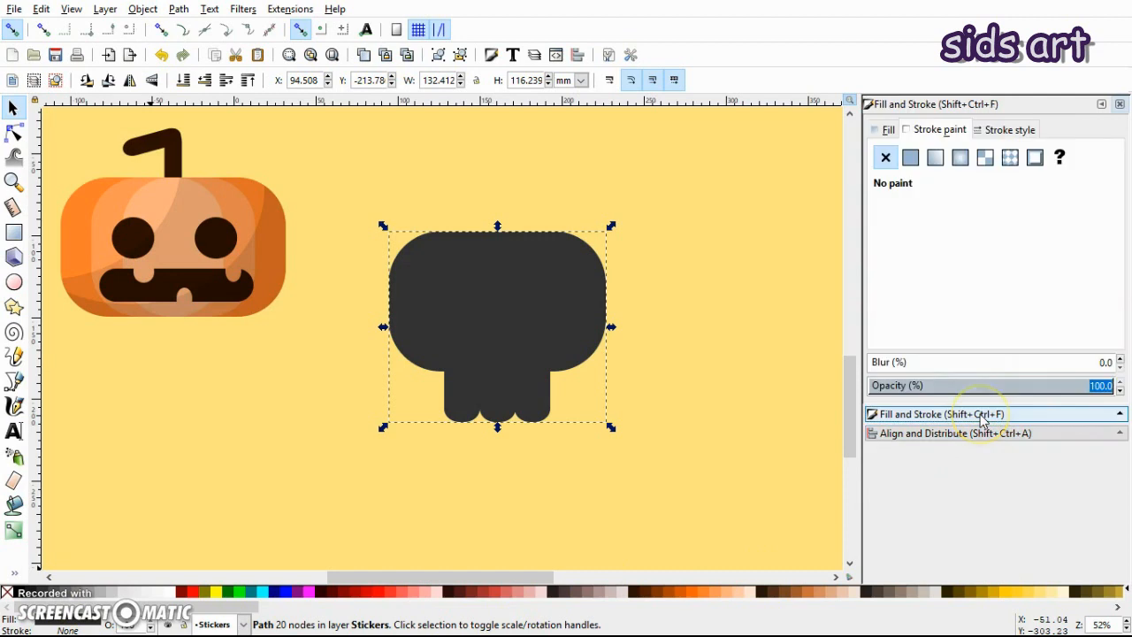
{"action": "left_click", "coordinate": [993, 386]}
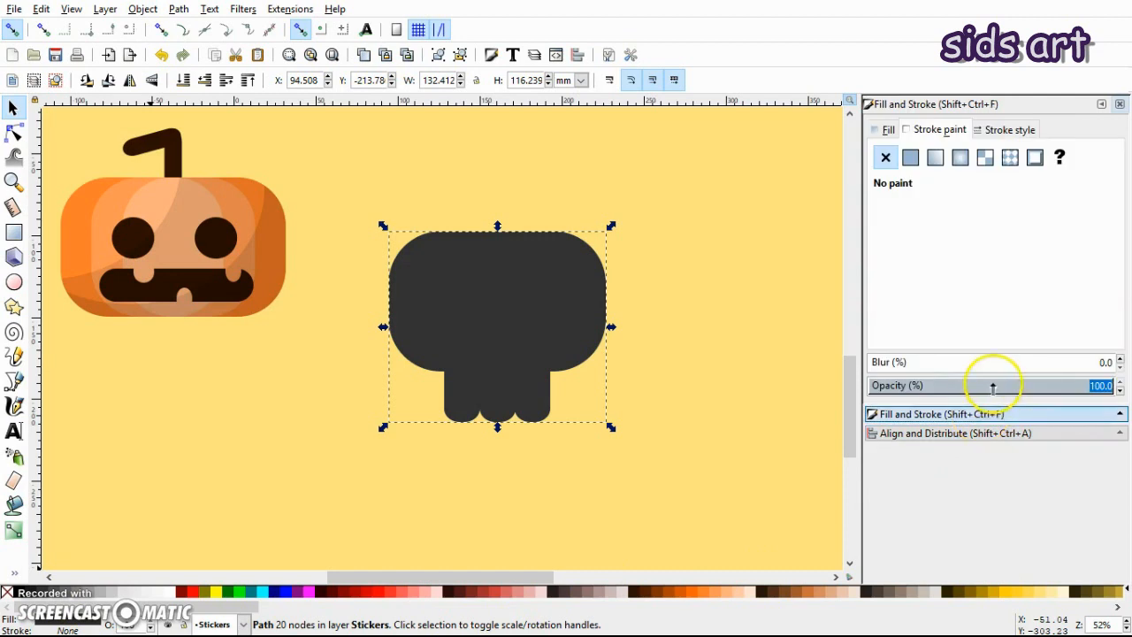
{"action": "left_click", "coordinate": [920, 386]}
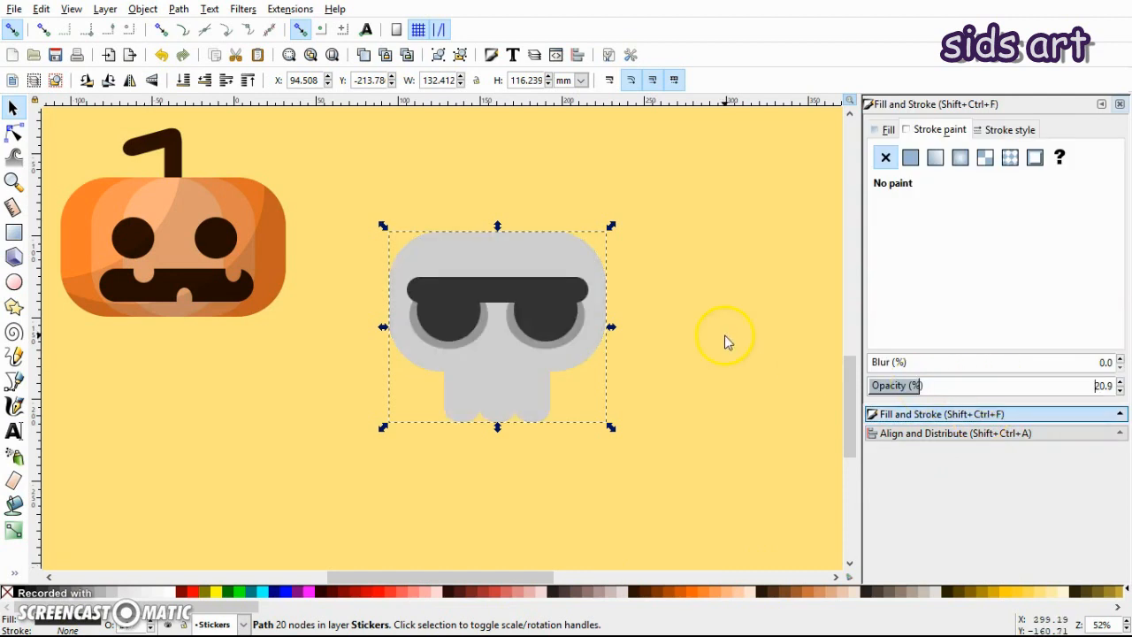
{"action": "left_click_drag", "start_coordinate": [502, 256], "coordinate": [758, 428]}
{"action": "key", "text": "Delete"}
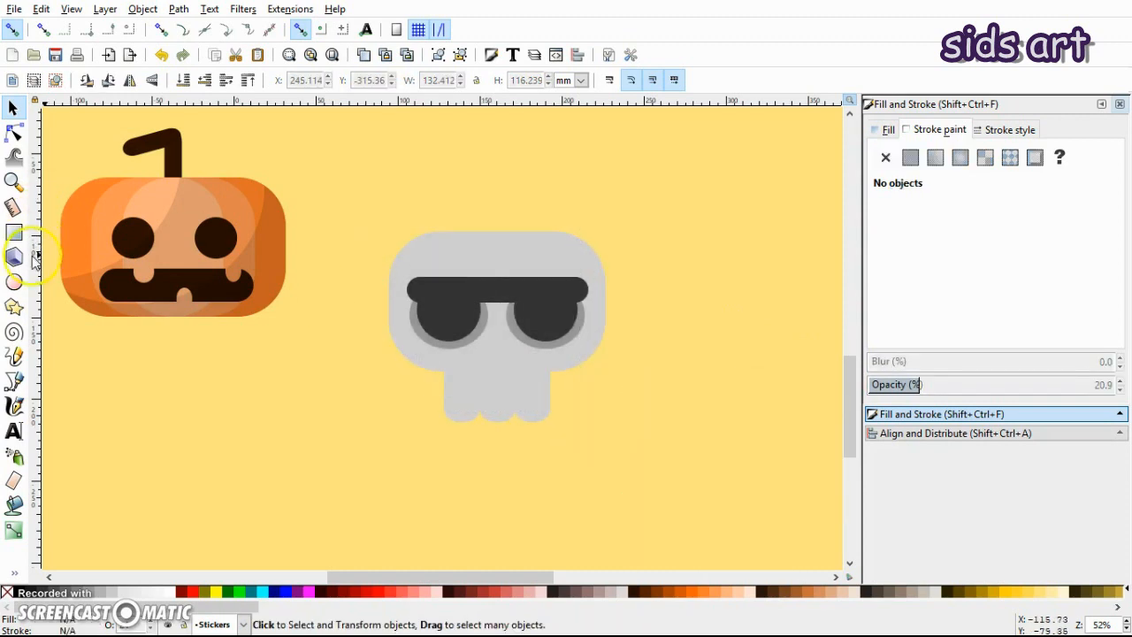
{"action": "left_click", "coordinate": [14, 282]}
{"action": "key", "text": "s"}
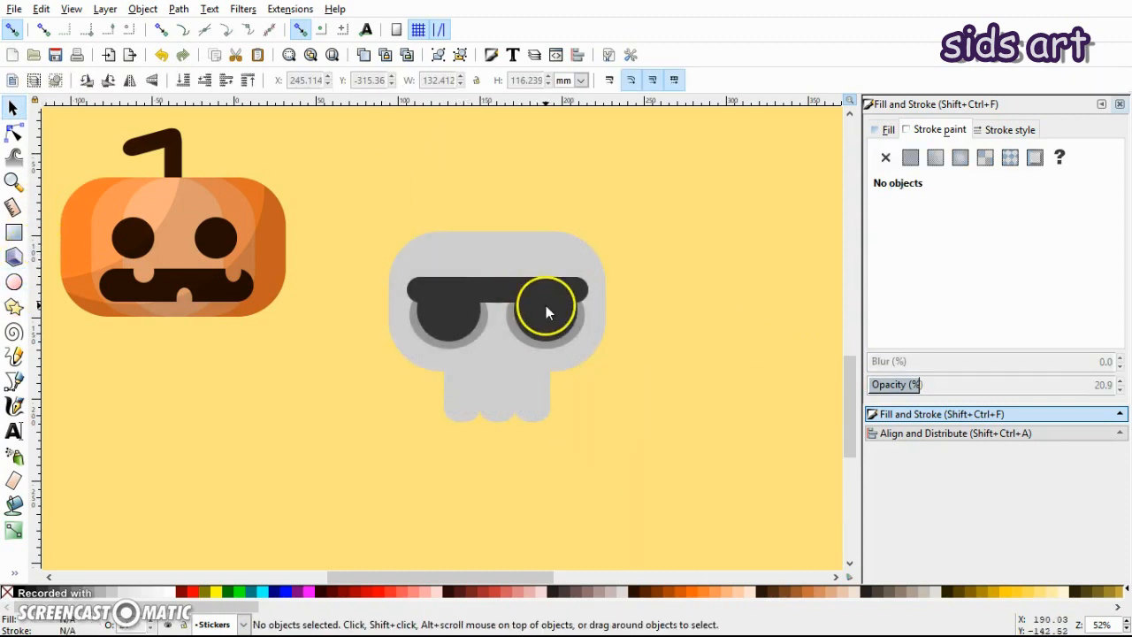
- Duplicate the translucent grey overlay in place on the skull
{"action": "left_click", "coordinate": [545, 252]}
{"action": "key", "text": "ctrl+d"}
{"action": "left_click", "coordinate": [652, 270]}
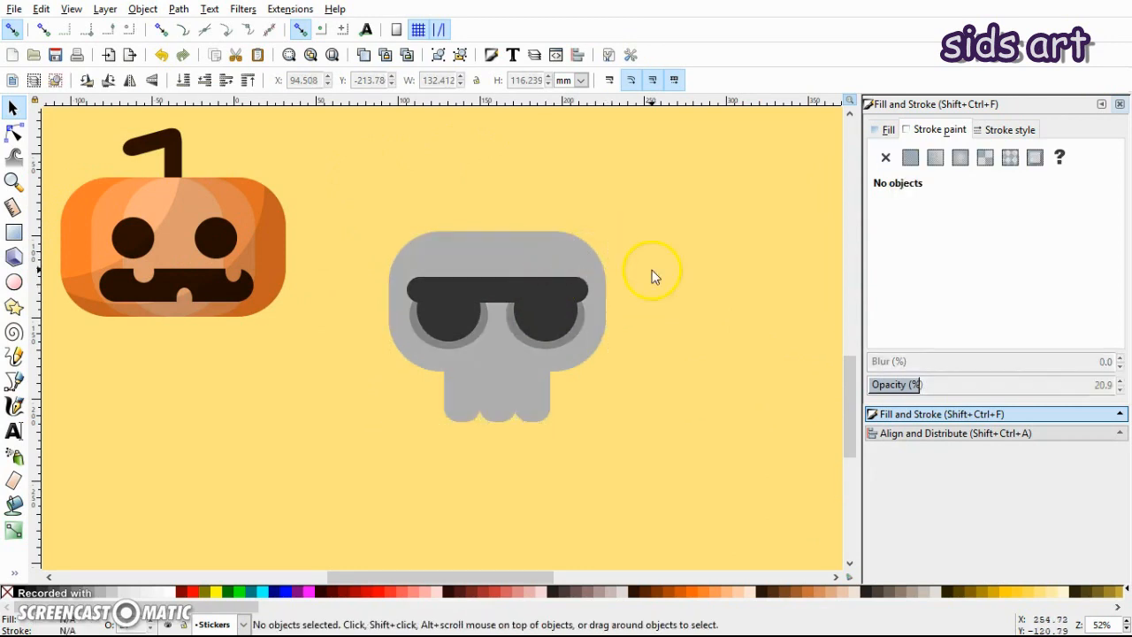
- Draw a translucent ellipse about 162 by 136 mm over the skull's upper left and add a copy offset up and to the left
{"action": "left_click", "coordinate": [14, 283]}
{"action": "left_click_drag", "start_coordinate": [345, 144], "coordinate": [589, 369]}
{"action": "key", "text": "s"}
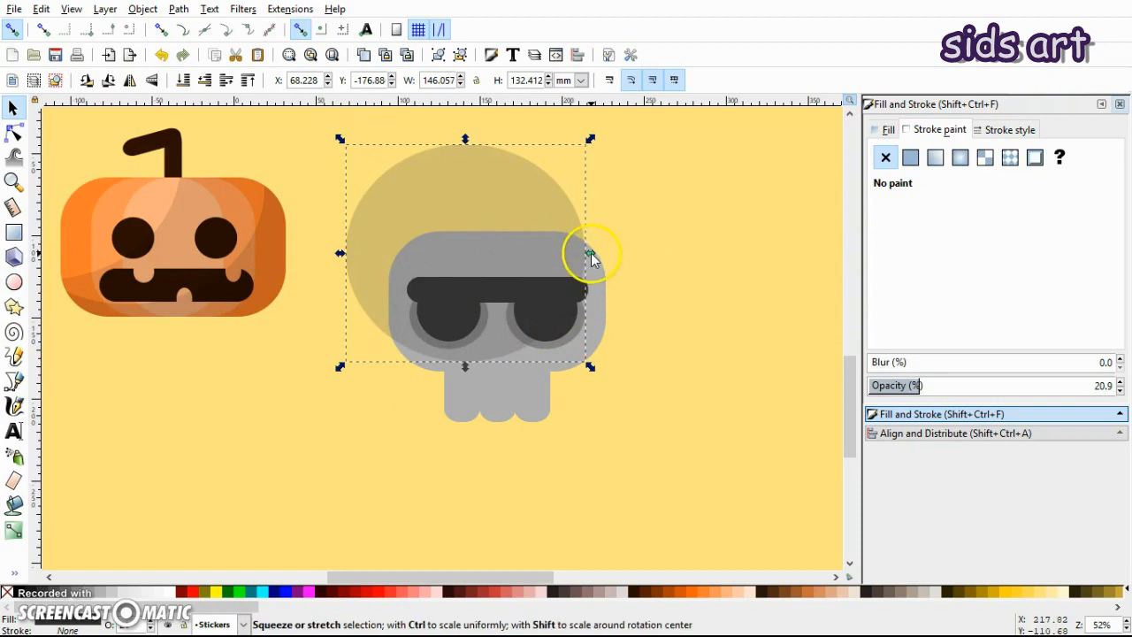
{"action": "left_click_drag", "start_coordinate": [591, 253], "coordinate": [621, 253]}
{"action": "left_click", "coordinate": [430, 220]}
{"action": "left_click_drag", "start_coordinate": [343, 138], "coordinate": [323, 183]}
{"action": "left_click_drag", "start_coordinate": [535, 172], "coordinate": [426, 159]}
{"action": "key", "text": "ctrl+d"}
- Subtract the lower ellipse from the upper skull overlay with a path Difference
{"action": "left_click", "coordinate": [579, 275]}
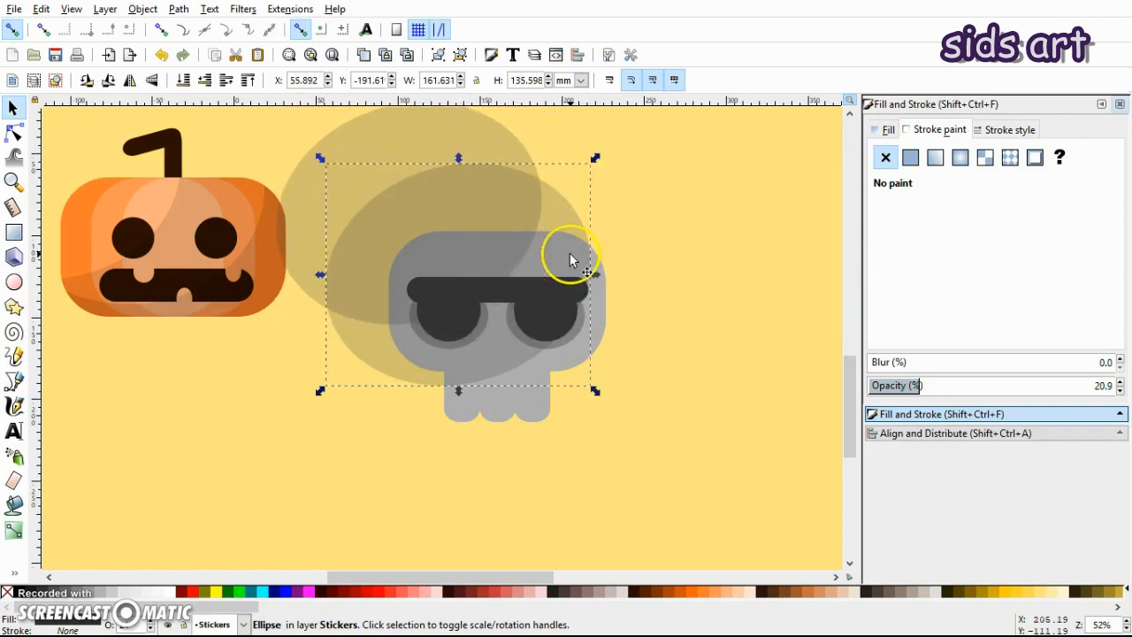
{"action": "left_click", "coordinate": [598, 340], "text": "shift"}
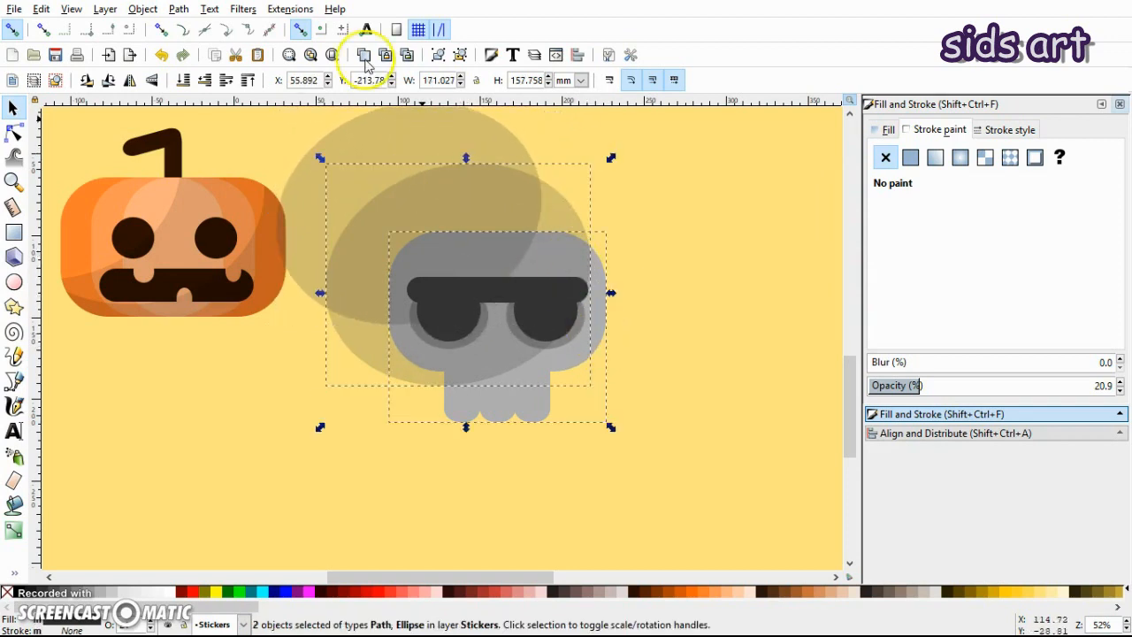
{"action": "left_click", "coordinate": [178, 9]}
{"action": "left_click", "coordinate": [219, 126]}
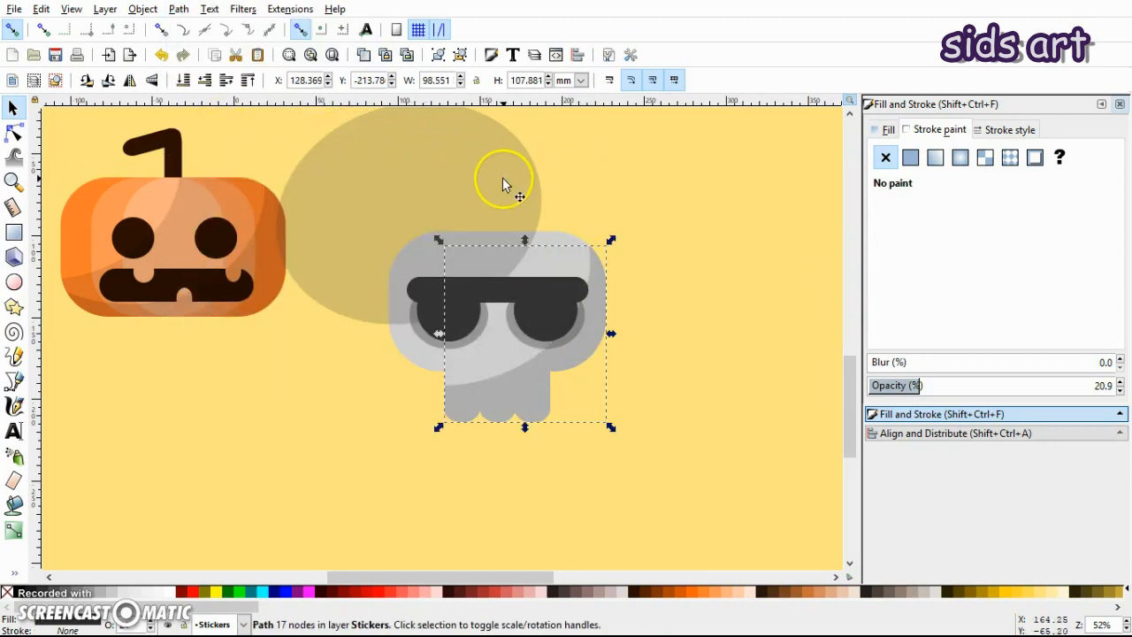
- Subtract the remaining upper-left ellipse from the other skull overlay with a path Difference
{"action": "left_click", "coordinate": [566, 182]}
{"action": "left_click", "coordinate": [399, 189]}
{"action": "left_click", "coordinate": [560, 266], "text": "shift"}
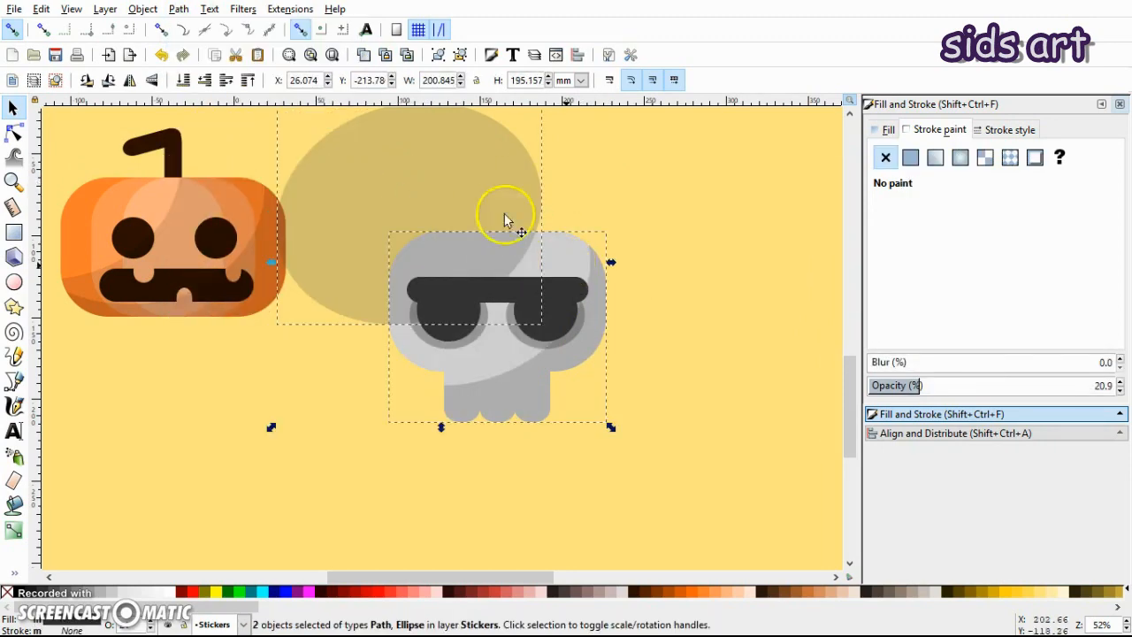
{"action": "left_click", "coordinate": [177, 9]}
{"action": "left_click", "coordinate": [207, 124]}
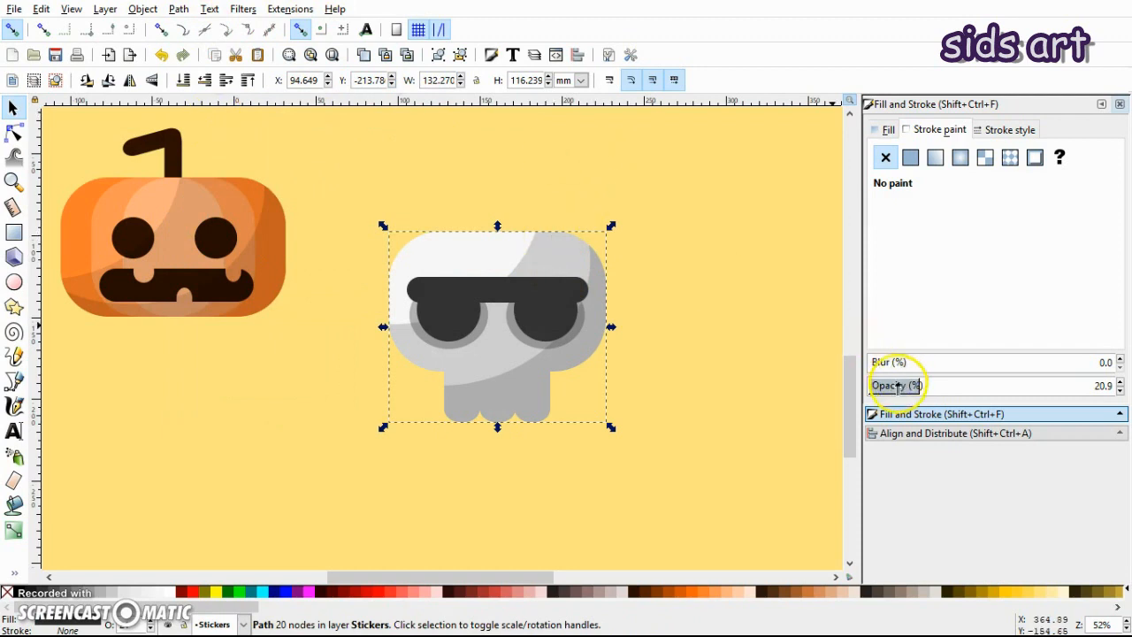
- Lower the opacity of both shading overlays on the skull to about 12%
{"action": "left_click", "coordinate": [898, 387]}
{"action": "left_click", "coordinate": [520, 382]}
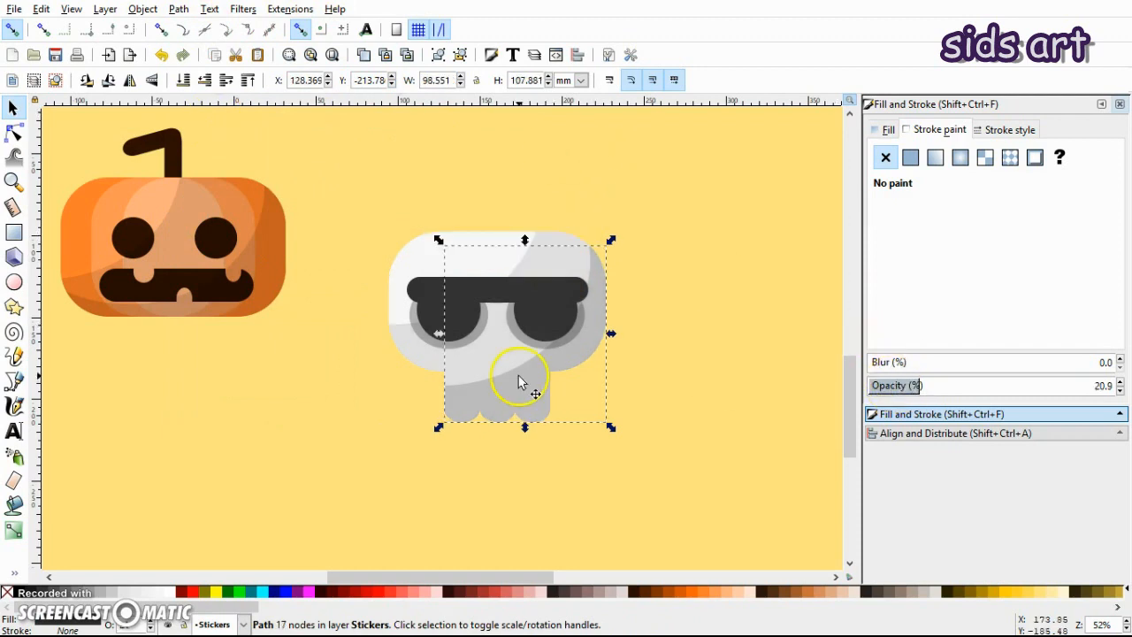
{"action": "left_click", "coordinate": [893, 385]}
- Recolour the dark bar over the eyes with the skull's white and raise it above the shading overlays
{"action": "left_click", "coordinate": [430, 282]}
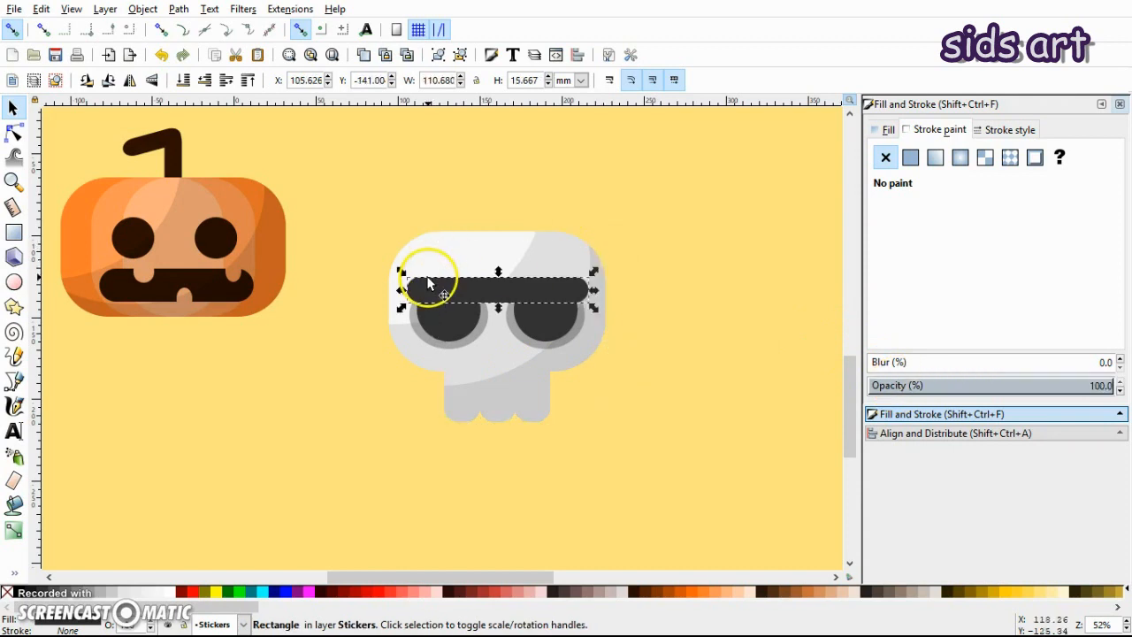
{"action": "key", "text": "d"}
{"action": "left_click", "coordinate": [449, 260]}
{"action": "key", "text": "s"}
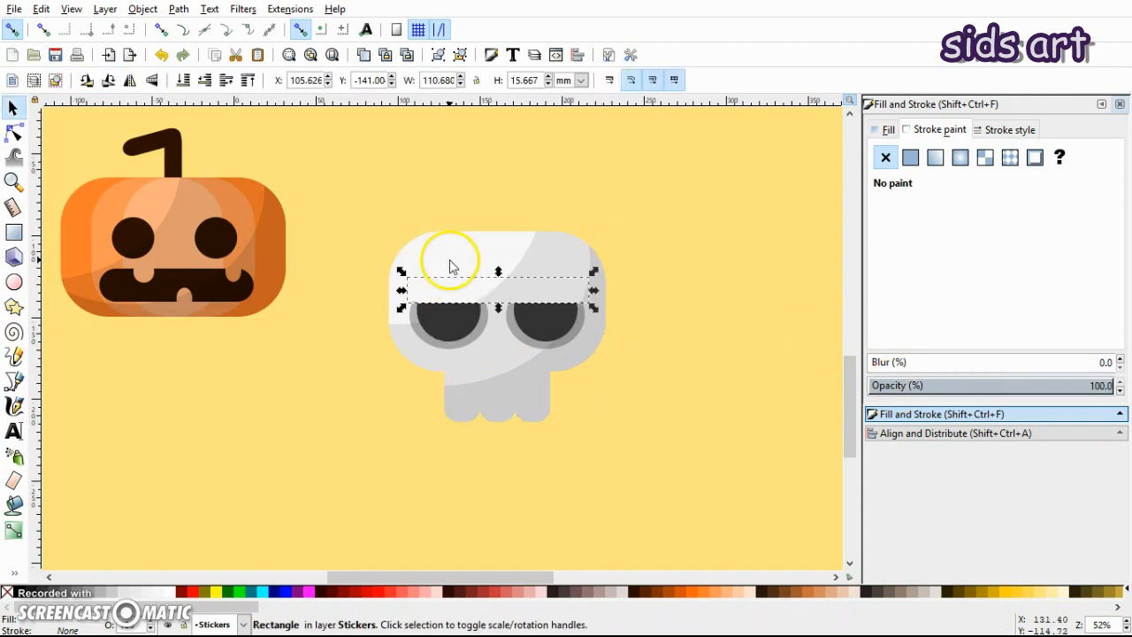
{"action": "left_click", "coordinate": [628, 218]}
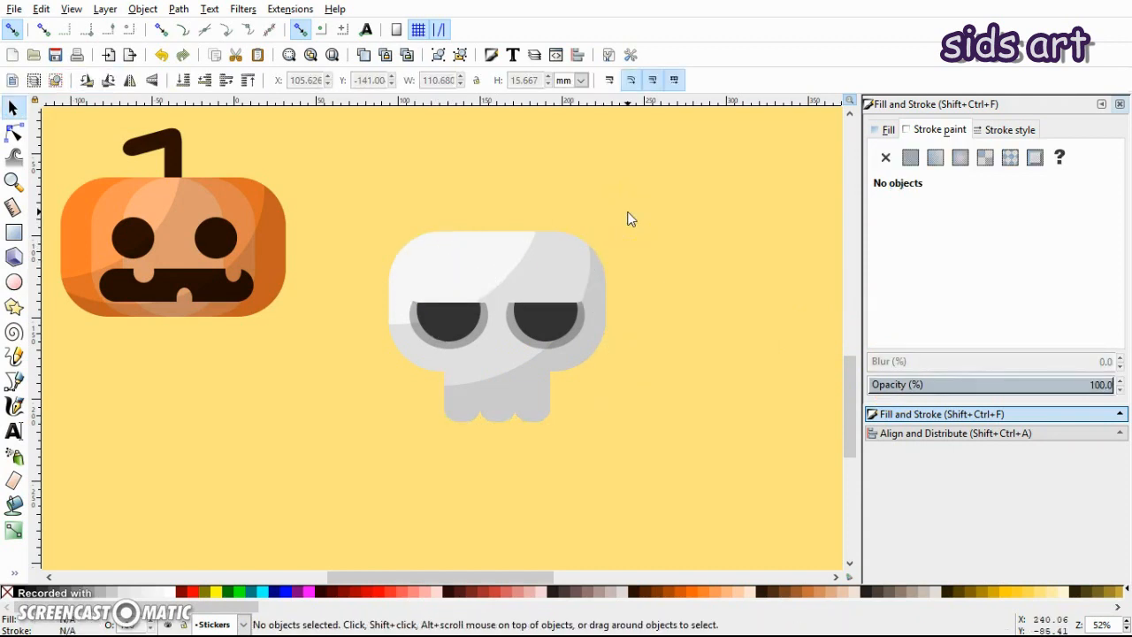
{"action": "left_click", "coordinate": [385, 292]}
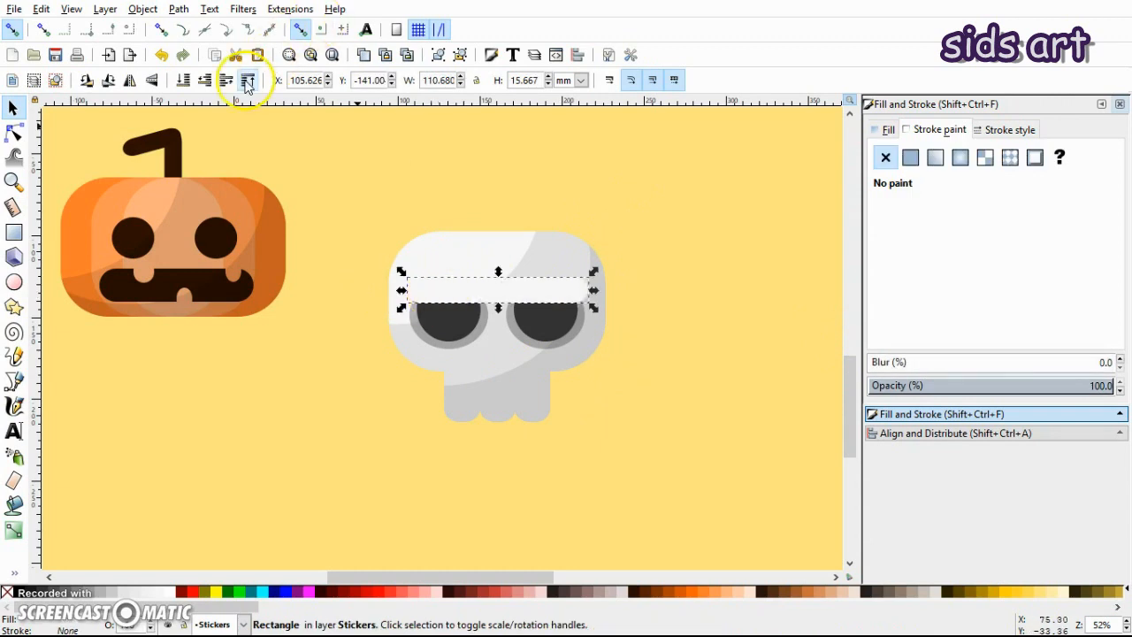
{"action": "left_click", "coordinate": [536, 118]}
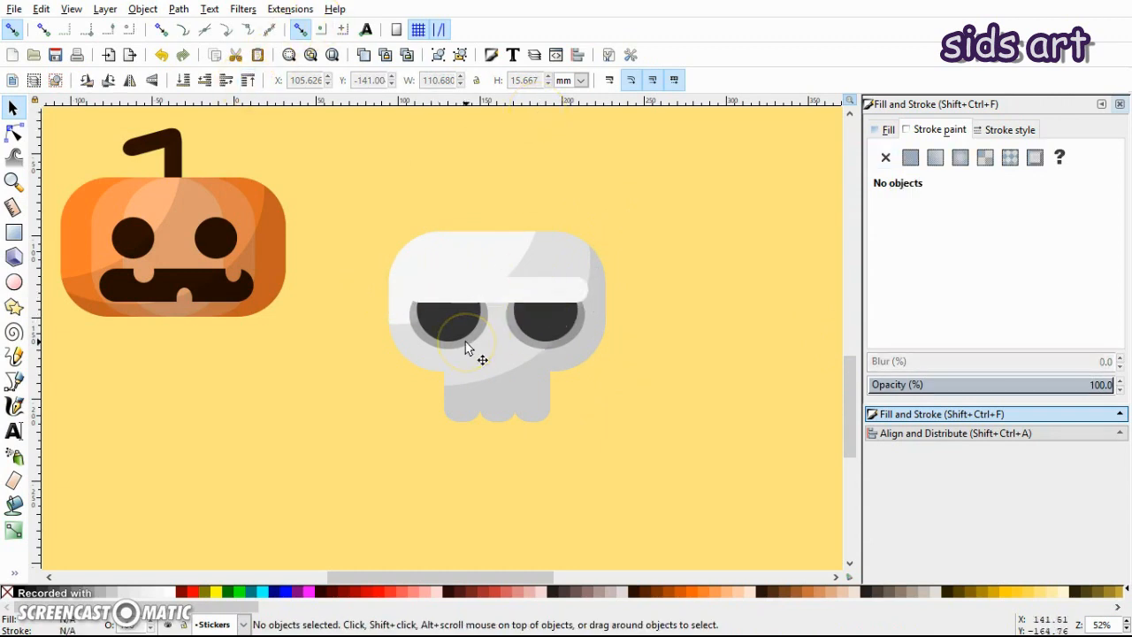
- Draw a star beside the skull and reset its shape to the defaults of 5 corners and a 0.500 spoke ratio
{"action": "left_click", "coordinate": [14, 307]}
{"action": "left_click_drag", "start_coordinate": [644, 389], "coordinate": [664, 422]}
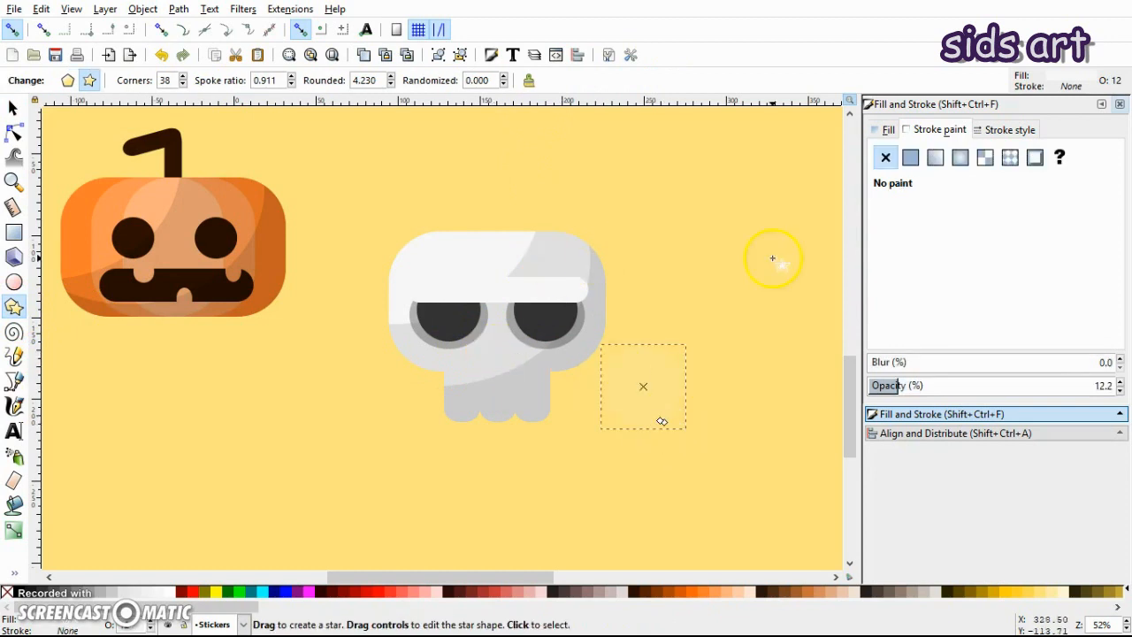
{"action": "left_click", "coordinate": [528, 82]}
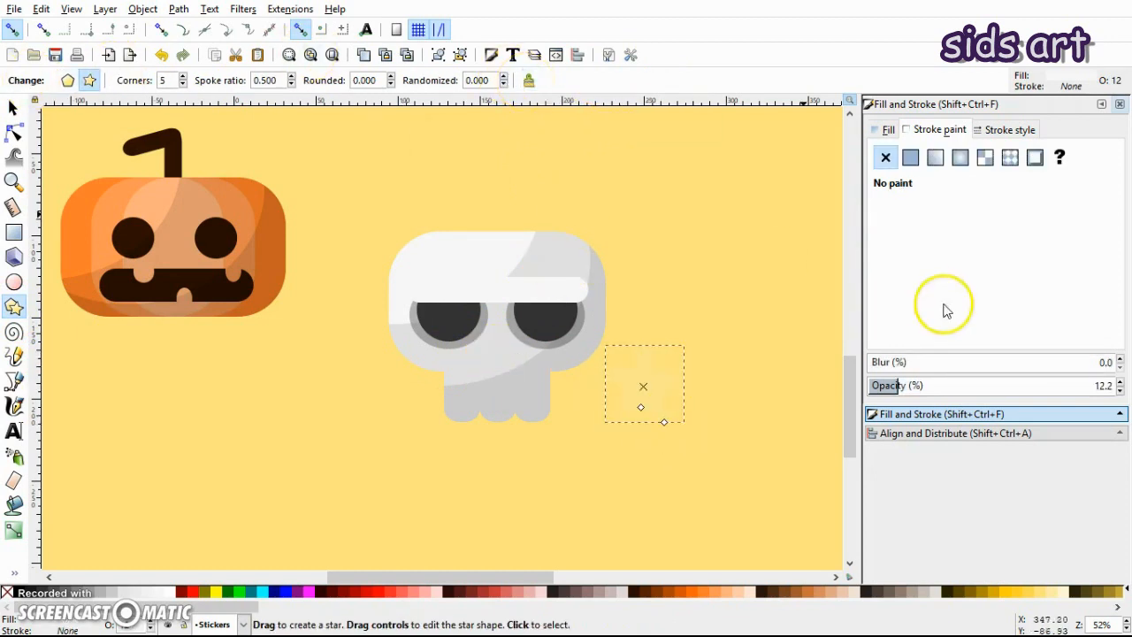
- Set the star's opacity to 100% and reduce it to 3 corners
{"action": "left_click_drag", "start_coordinate": [914, 387], "coordinate": [1116, 386]}
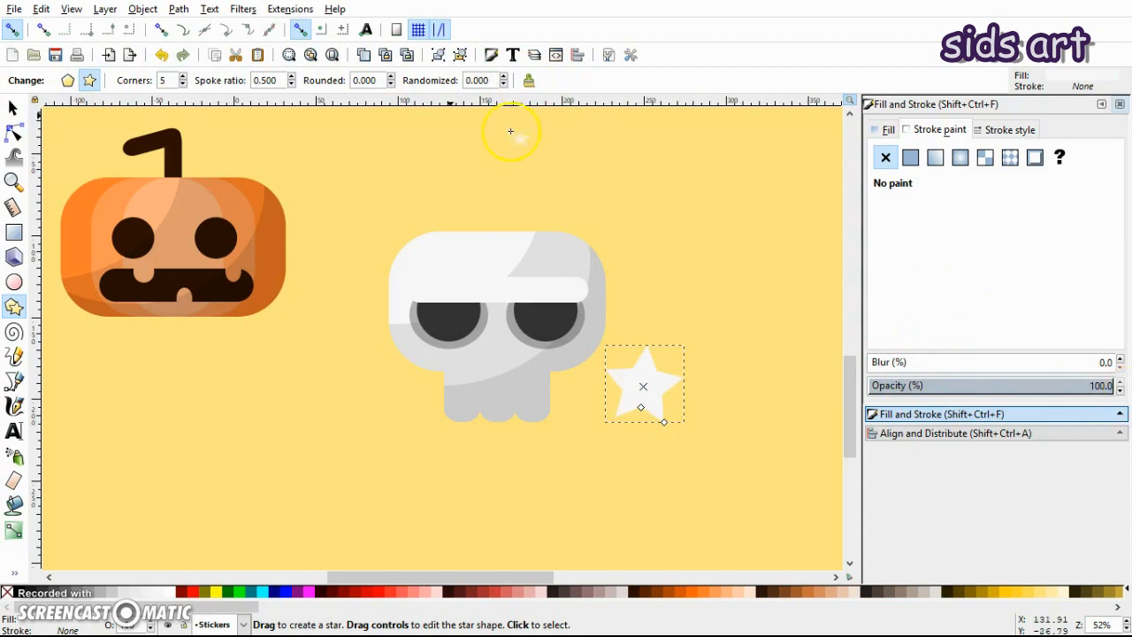
{"action": "left_click", "coordinate": [183, 84]}
{"action": "key", "text": "s"}
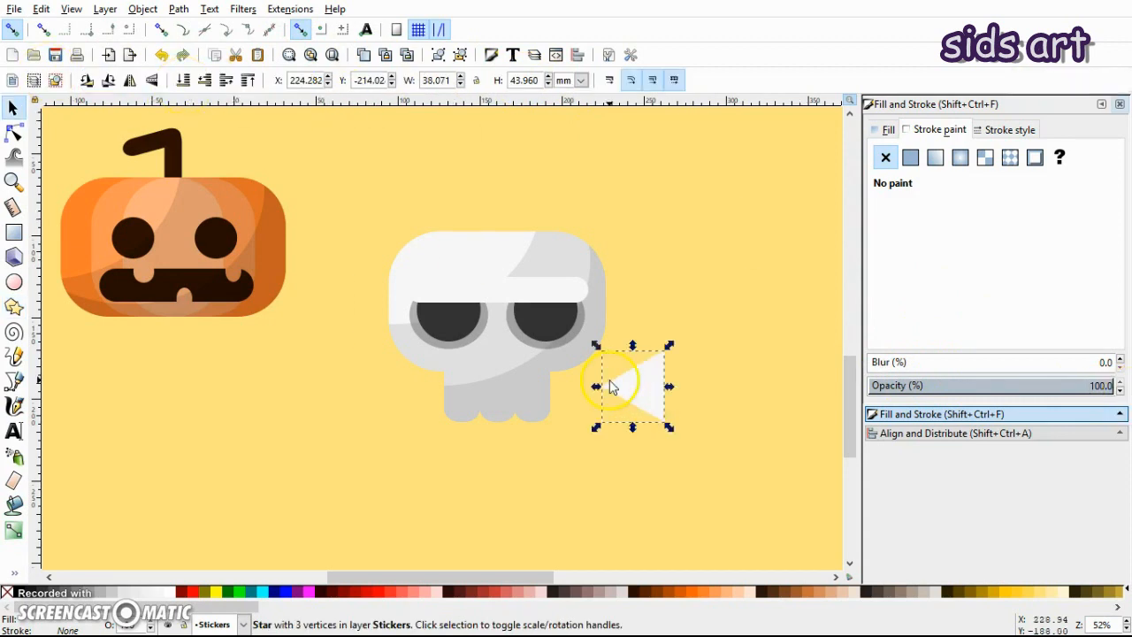
- Move the white triangle onto the skull, rotate it to point upward and place it between the eyes as a nose
{"action": "left_click_drag", "start_coordinate": [628, 390], "coordinate": [487, 374]}
{"action": "left_click", "coordinate": [491, 376]}
{"action": "left_click_drag", "start_coordinate": [529, 414], "coordinate": [527, 384]}
{"action": "left_click", "coordinate": [511, 368]}
{"action": "left_click", "coordinate": [504, 370]}
- Centre the triangular nose horizontally on the skull
{"action": "left_click", "coordinate": [499, 276]}
{"action": "left_click", "coordinate": [513, 362], "text": "shift"}
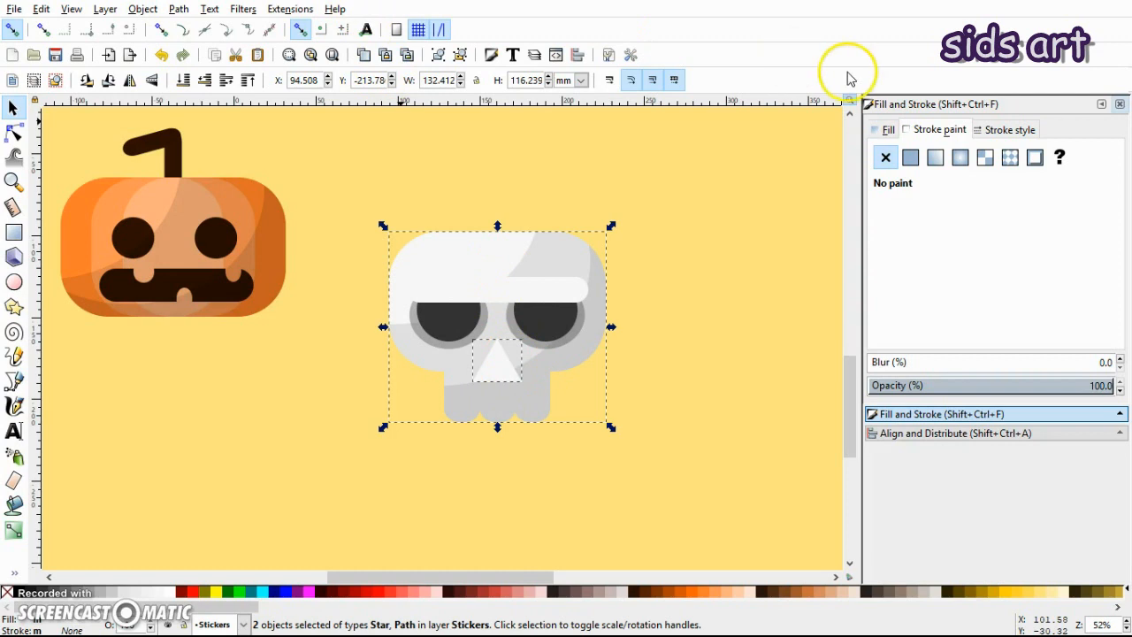
{"action": "left_click", "coordinate": [609, 55]}
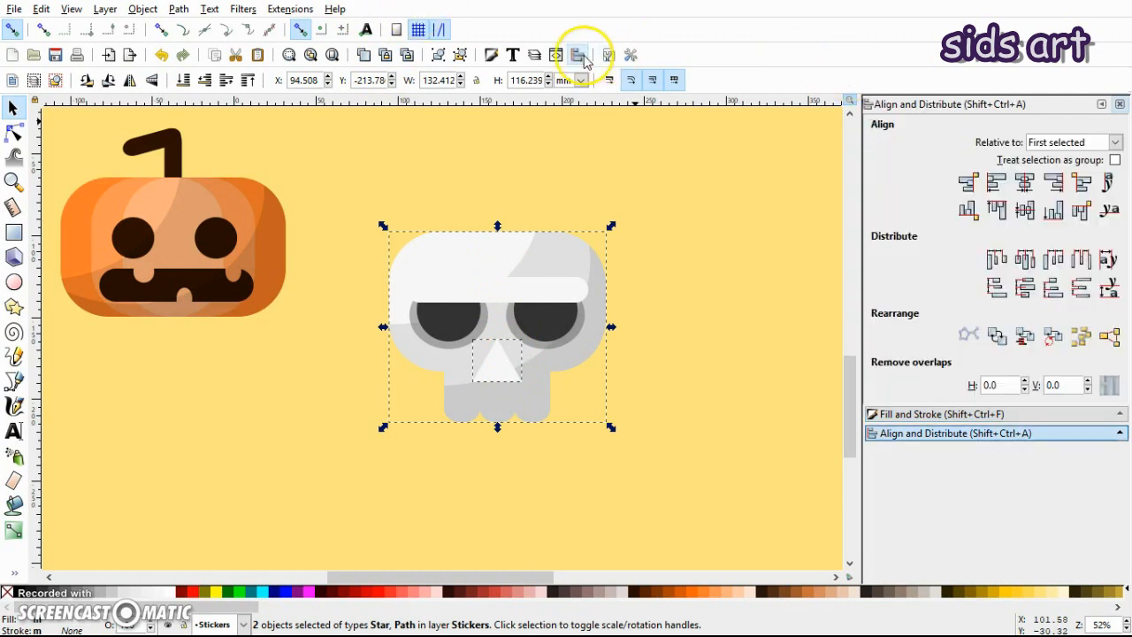
{"action": "left_click", "coordinate": [798, 268]}
- Shrink the nose to about 22 × 26 mm and centre it horizontally on the skull again
{"action": "left_click", "coordinate": [505, 373]}
{"action": "left_click_drag", "start_coordinate": [526, 365], "coordinate": [508, 376]}
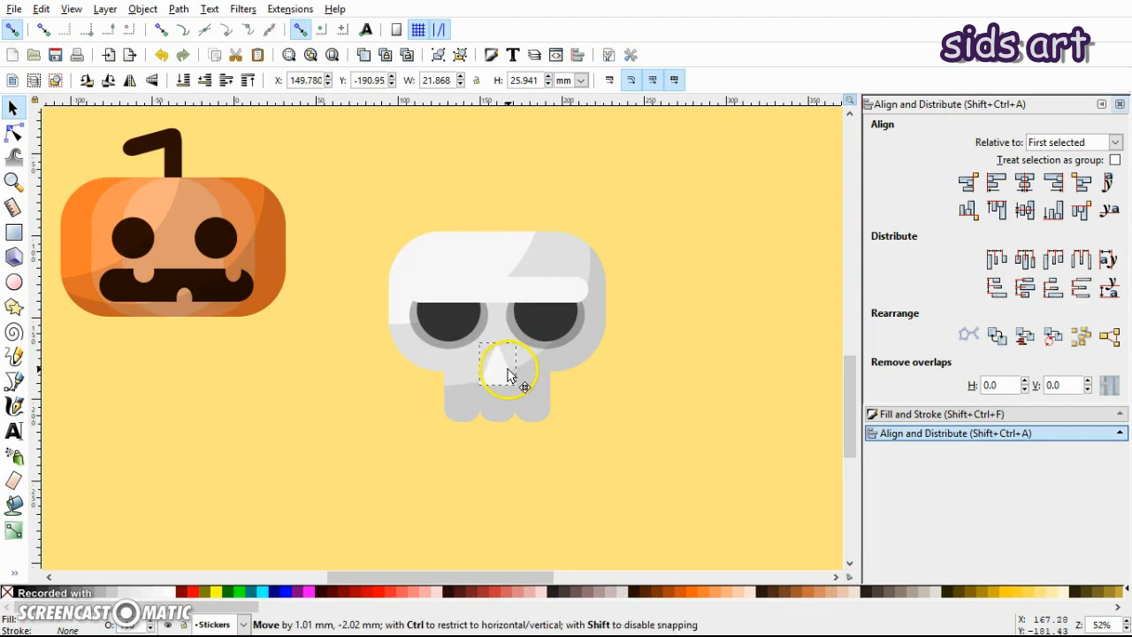
{"action": "left_click", "coordinate": [487, 237]}
{"action": "left_click", "coordinate": [498, 377], "text": "shift"}
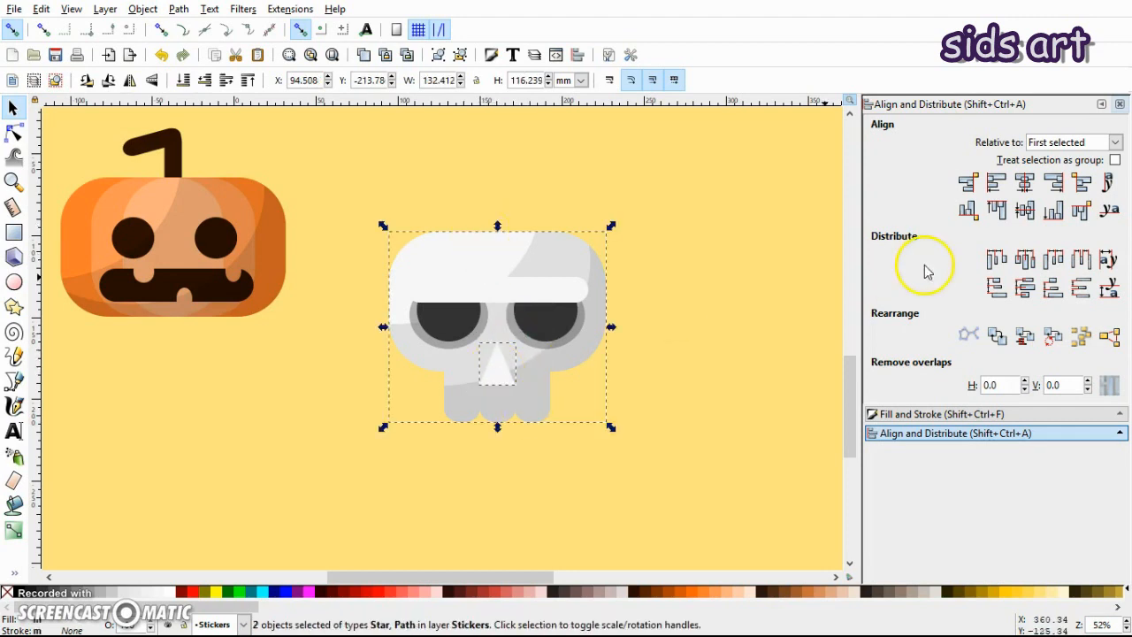
{"action": "left_click", "coordinate": [798, 333]}
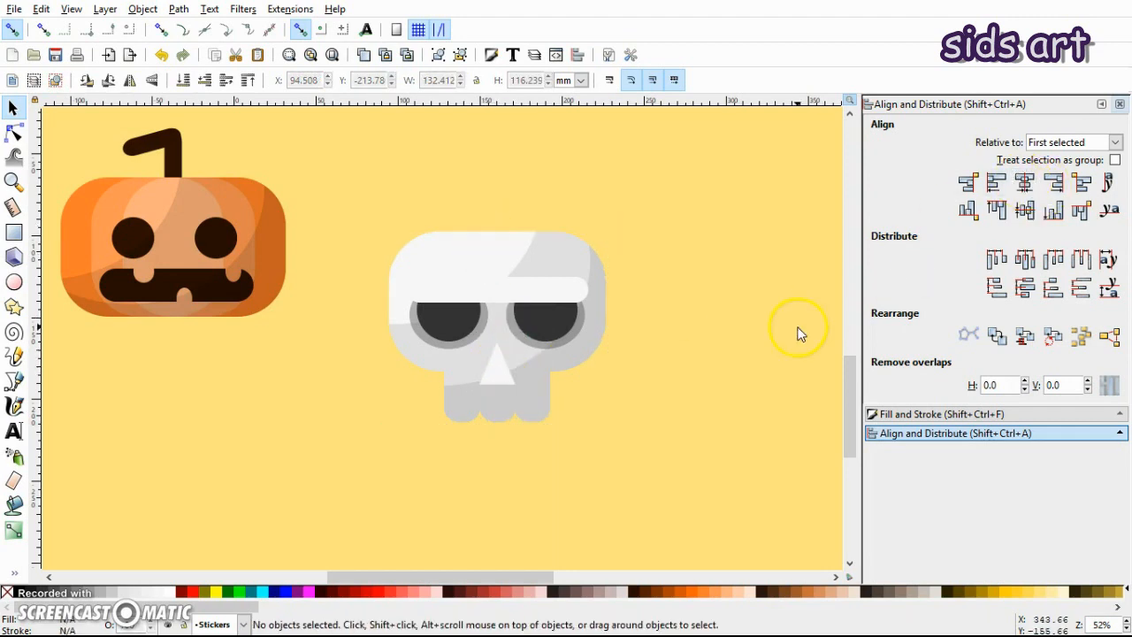
- Recolour the nose with the dark grey sampled from the eyes and save the document
{"action": "left_click", "coordinate": [502, 376]}
{"action": "key", "text": "d"}
{"action": "left_click", "coordinate": [536, 323]}
{"action": "key", "text": "s"}
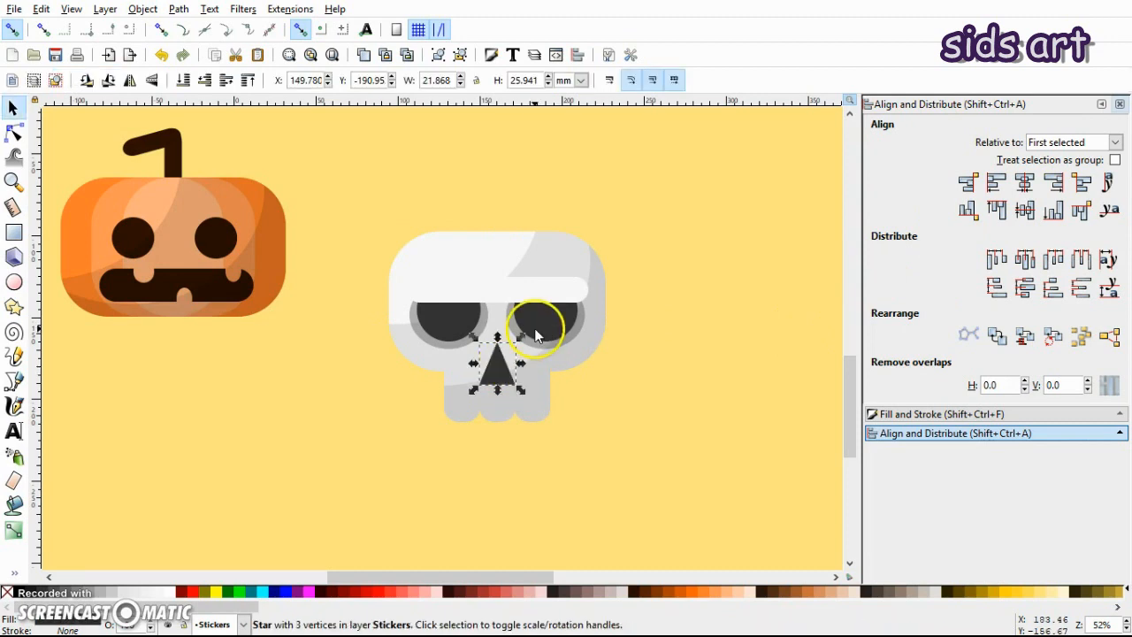
{"action": "left_click", "coordinate": [659, 333]}
{"action": "key", "text": "ctrl+s"}
- Draw a dark rectangle about 158 × 167 mm around the whole skull and lower it behind all the skull parts
{"action": "left_click", "coordinate": [22, 229]}
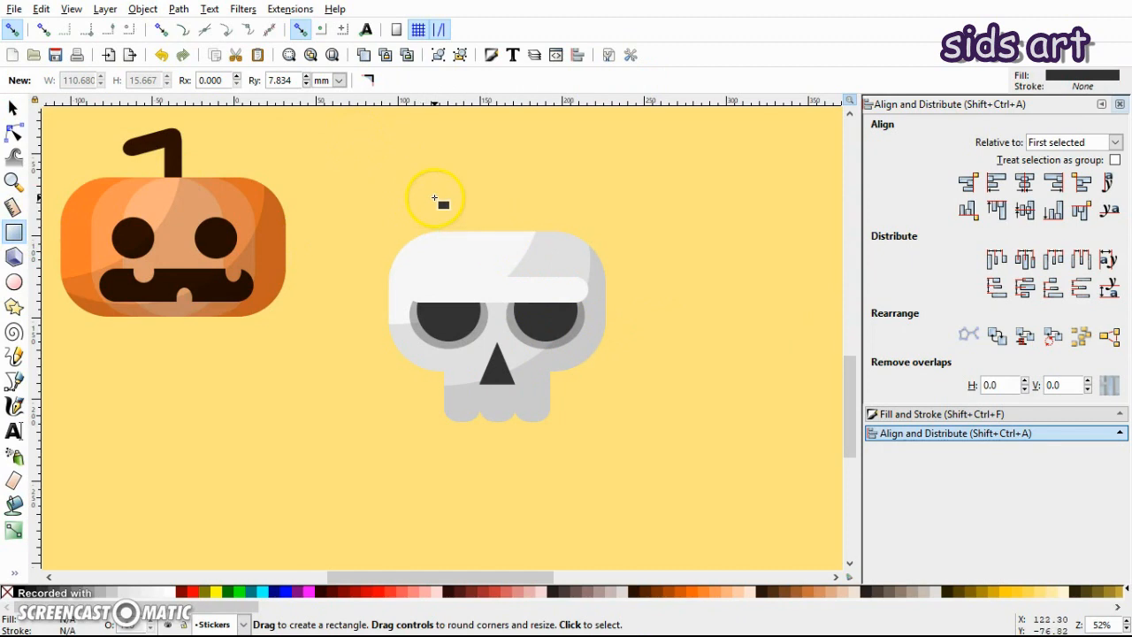
{"action": "left_click_drag", "start_coordinate": [368, 177], "coordinate": [625, 450]}
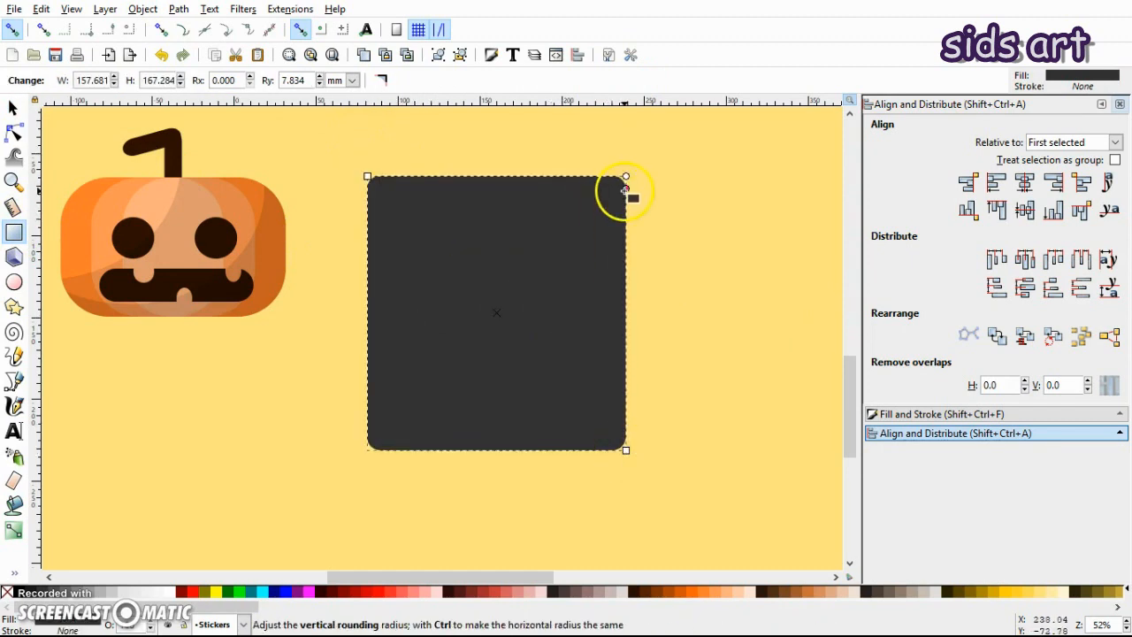
{"action": "key", "text": "s"}
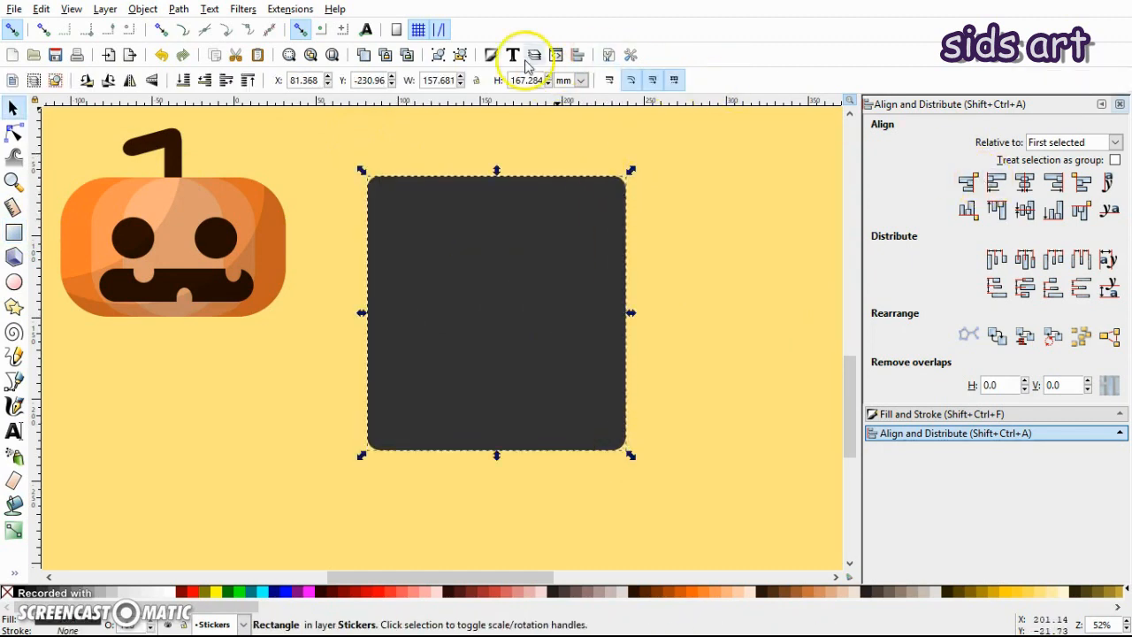
{"action": "left_click", "coordinate": [183, 79]}
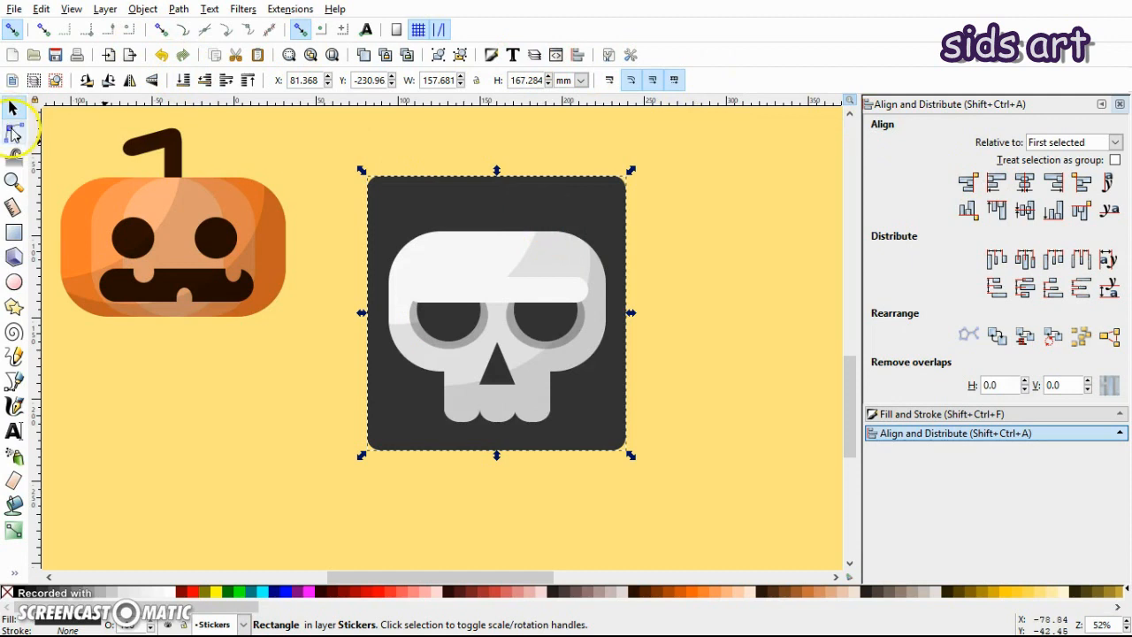
- Increase the dark backing rectangle's corner rounding until it forms a nearly oval hood around the skull
{"action": "left_click", "coordinate": [13, 132]}
{"action": "left_click_drag", "start_coordinate": [625, 187], "coordinate": [626, 283]}
{"action": "key", "text": "s"}
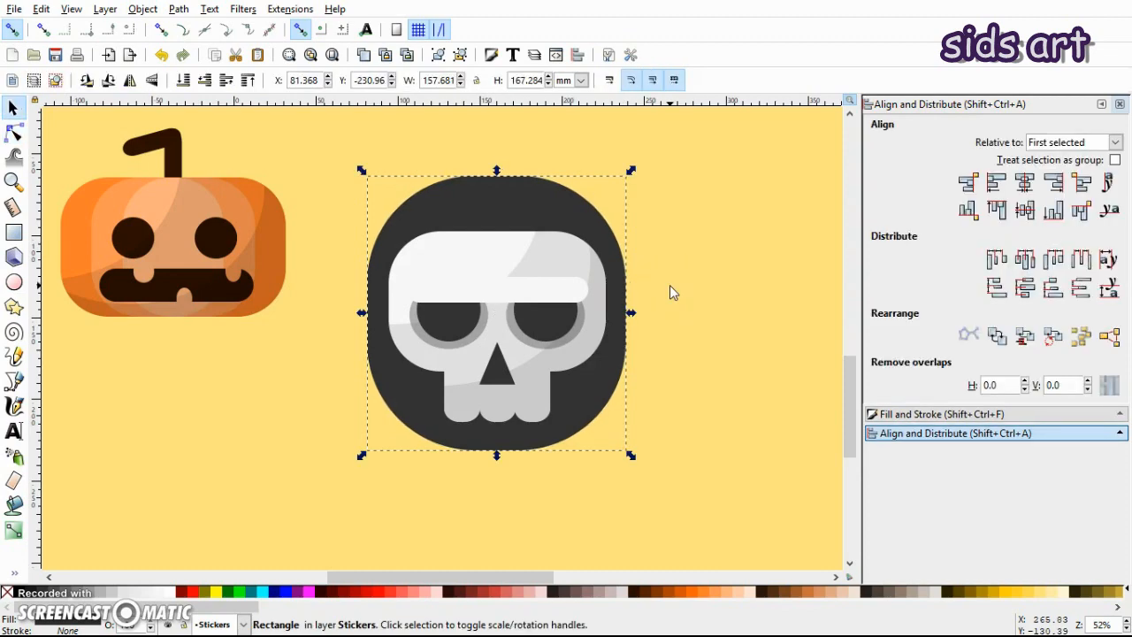
{"action": "key", "text": "Escape"}
{"action": "key", "text": "minus"}
{"action": "key", "text": "minus"}
{"action": "key", "text": "plus"}
{"action": "key", "text": "plus"}
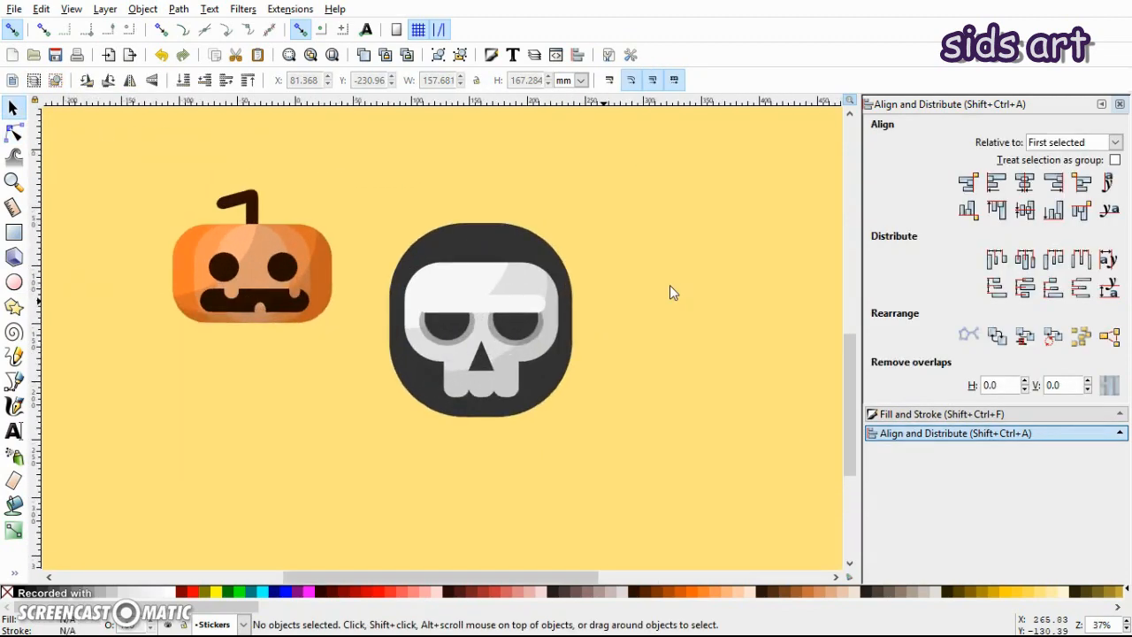
- Group the skull with its backing, scale it to about 118 × 125 mm beside the pumpkin and save the document
{"action": "left_click_drag", "start_coordinate": [323, 140], "coordinate": [699, 530]}
{"action": "left_click_drag", "start_coordinate": [631, 457], "coordinate": [613, 444]}
{"action": "left_click_drag", "start_coordinate": [497, 281], "coordinate": [426, 201]}
{"action": "left_click_drag", "start_coordinate": [557, 366], "coordinate": [538, 345]}
{"action": "left_click_drag", "start_coordinate": [472, 249], "coordinate": [473, 234]}
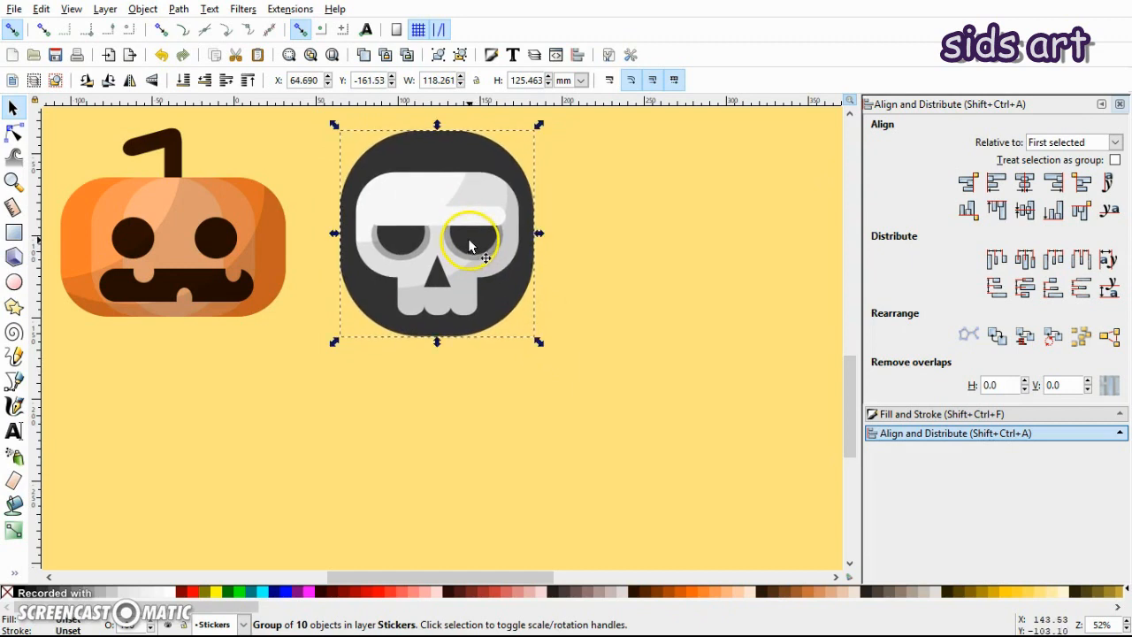
{"action": "left_click", "coordinate": [586, 244]}
{"action": "key", "text": "ctrl+s"}
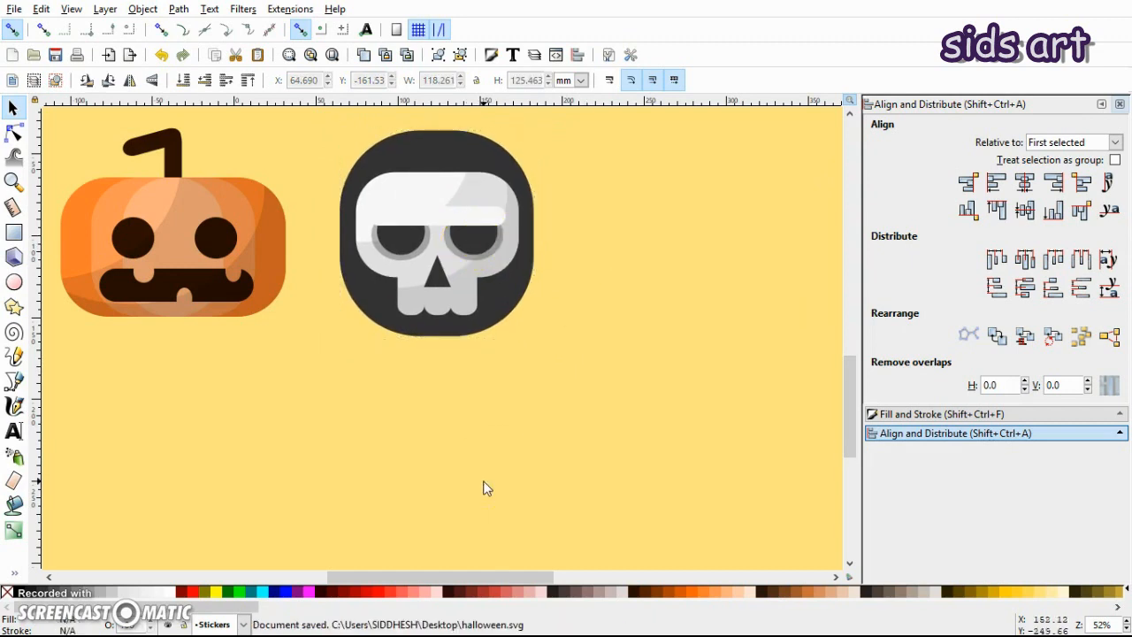
- Draw a dark ellipse about 138 × 133 mm in the empty area below and to the right of the skull
{"action": "mouse_move", "coordinate": [359, 570]}
{"action": "left_mouse_down"}
{"action": "mouse_move", "coordinate": [402, 578]}
{"action": "mouse_move", "coordinate": [378, 576]}
{"action": "left_mouse_up"}
{"action": "left_click", "coordinate": [13, 281]}
{"action": "left_click_drag", "start_coordinate": [464, 345], "coordinate": [708, 555]}
{"action": "key", "text": "s"}
{"action": "left_click_drag", "start_coordinate": [629, 470], "coordinate": [705, 430]}
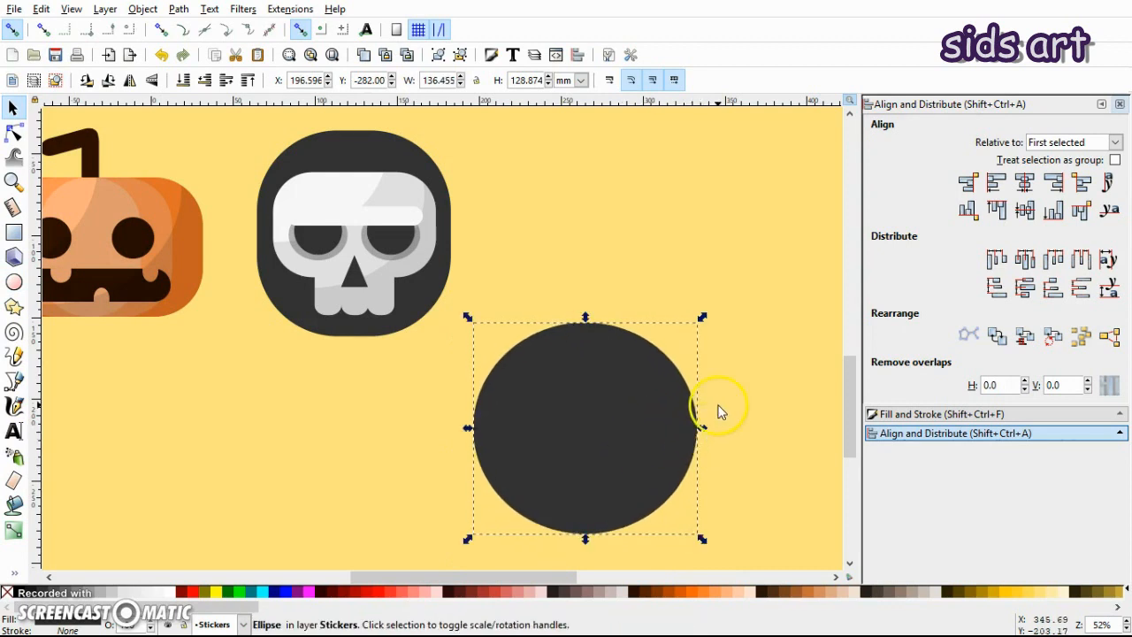
{"action": "left_click_drag", "start_coordinate": [703, 315], "coordinate": [707, 312]}
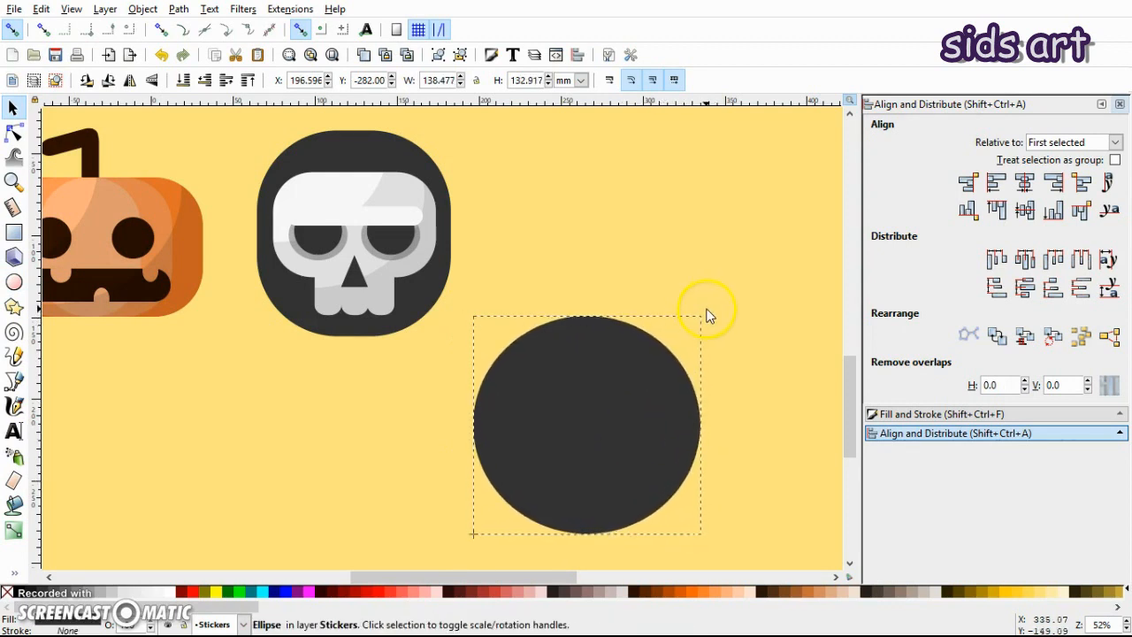
{"action": "left_click", "coordinate": [740, 355]}
{"action": "left_click_drag", "start_coordinate": [649, 392], "coordinate": [647, 400]}
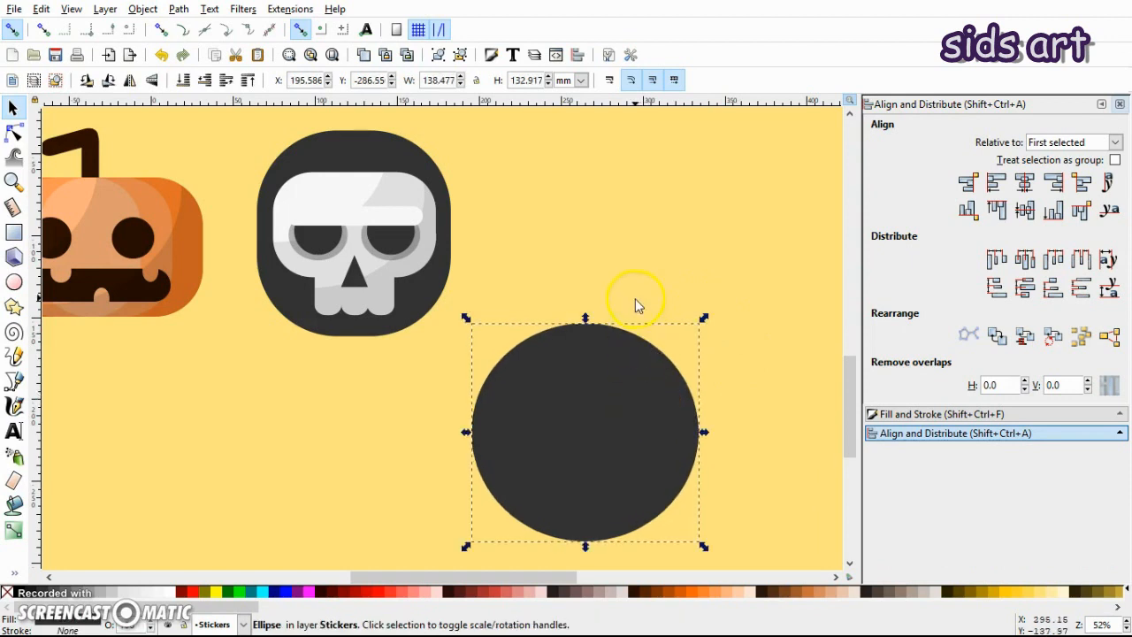
- Draw a rectangle about 202 × 83 mm over the ellipse's upper part and subtract it with a path Difference
{"action": "key", "text": "Escape"}
{"action": "left_click", "coordinate": [13, 231]}
{"action": "left_click_drag", "start_coordinate": [439, 273], "coordinate": [772, 412]}
{"action": "key", "text": "s"}
{"action": "left_click_drag", "start_coordinate": [731, 369], "coordinate": [705, 353]}
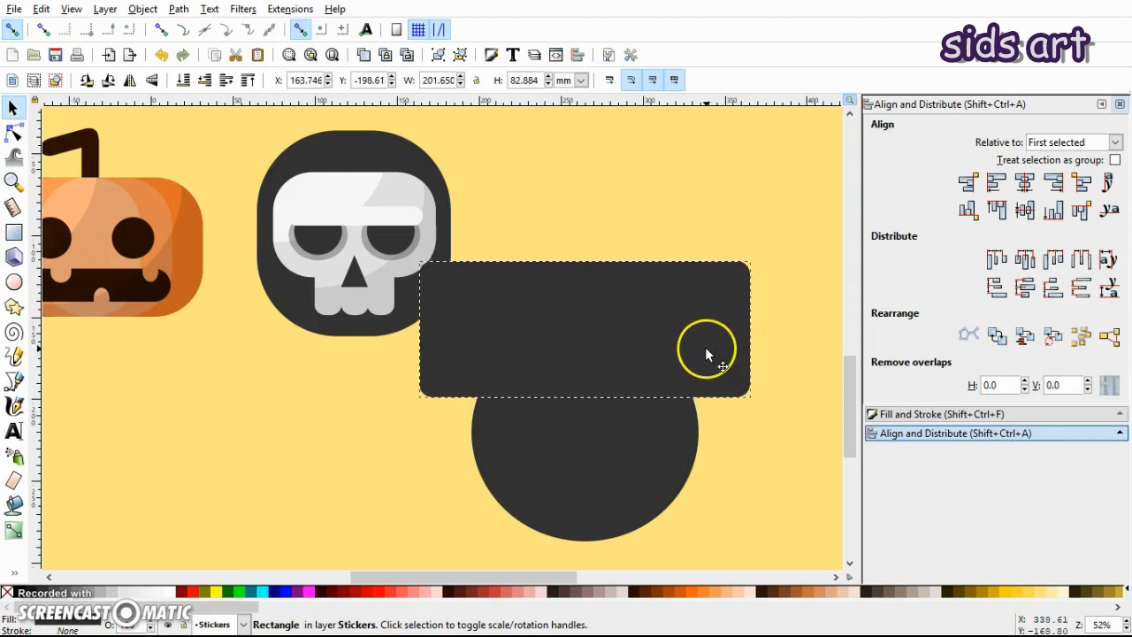
{"action": "left_click", "coordinate": [656, 467], "text": "shift"}
{"action": "left_click", "coordinate": [174, 9]}
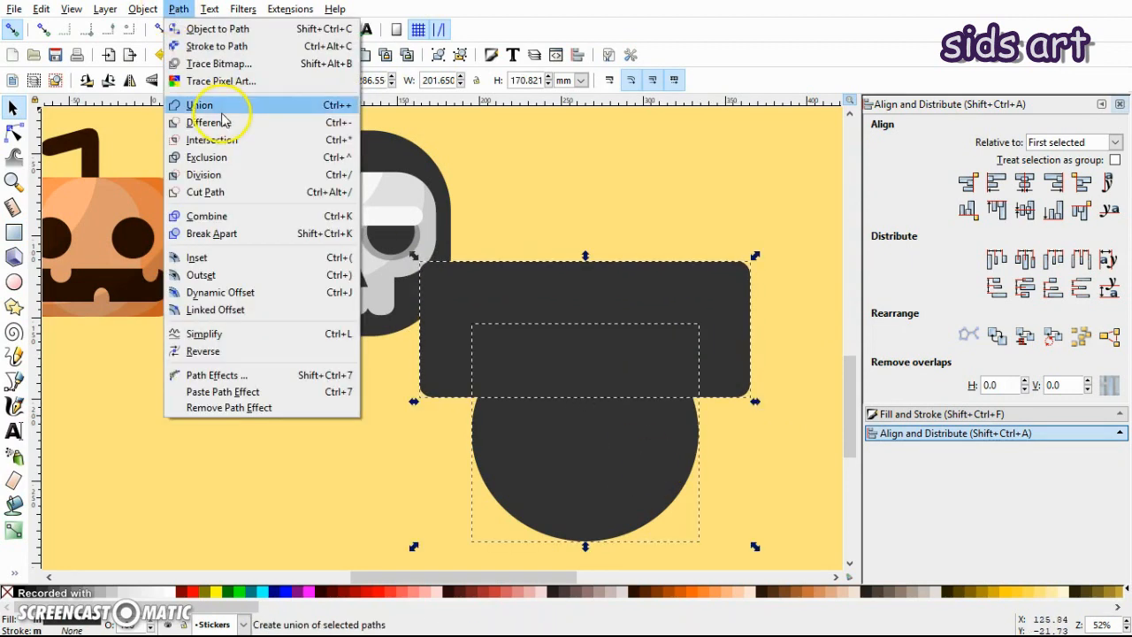
{"action": "left_click", "coordinate": [218, 118]}
- Draw a rounded bar about 147 × 15 mm across the bowl's flat top edge as a rim
{"action": "left_click", "coordinate": [14, 231]}
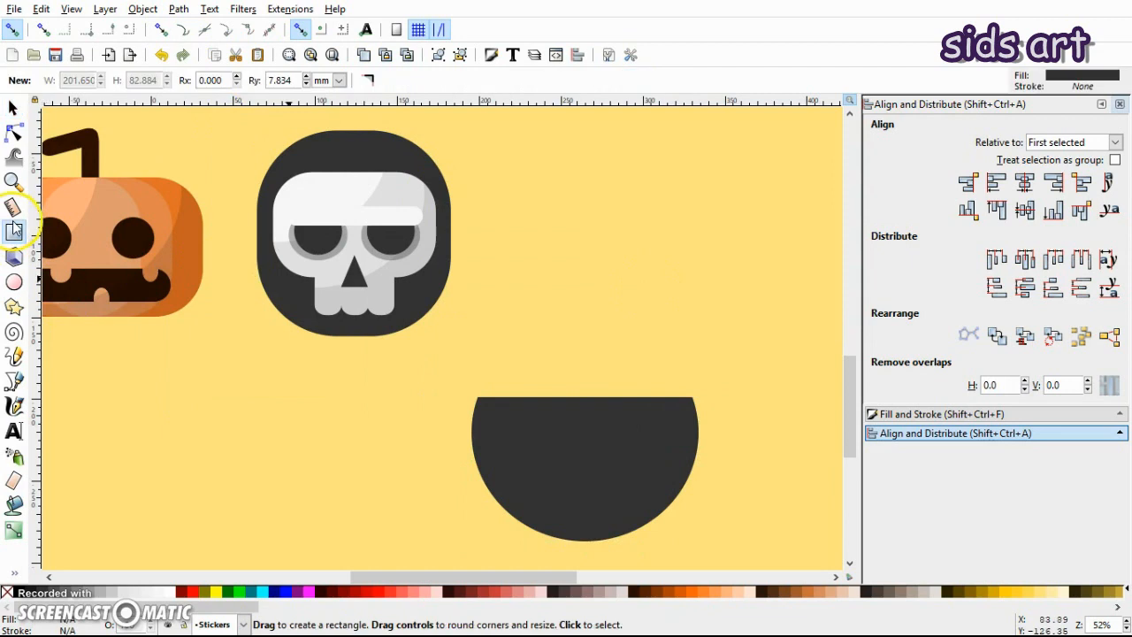
{"action": "mouse_move", "coordinate": [513, 306]}
{"action": "left_mouse_down"}
{"action": "mouse_move", "coordinate": [770, 346]}
{"action": "mouse_move", "coordinate": [793, 335]}
{"action": "mouse_move", "coordinate": [792, 319]}
{"action": "mouse_move", "coordinate": [793, 335]}
{"action": "mouse_move", "coordinate": [702, 380]}
{"action": "mouse_move", "coordinate": [719, 394]}
{"action": "mouse_move", "coordinate": [711, 389]}
{"action": "left_mouse_up"}
{"action": "key", "text": "s"}
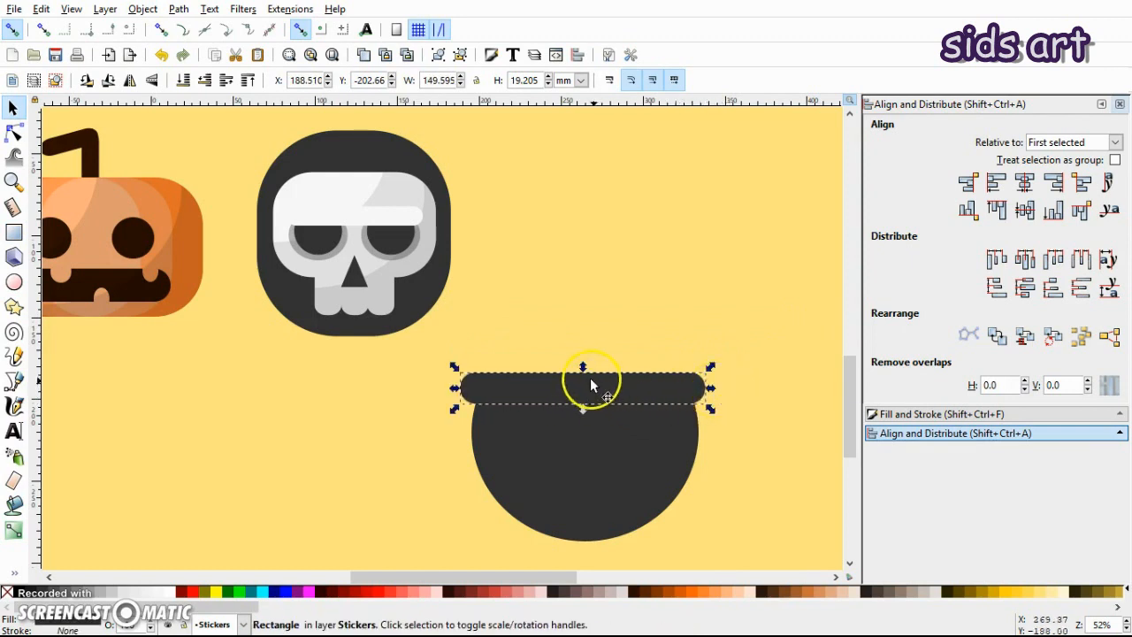
{"action": "left_click_drag", "start_coordinate": [583, 367], "coordinate": [584, 375]}
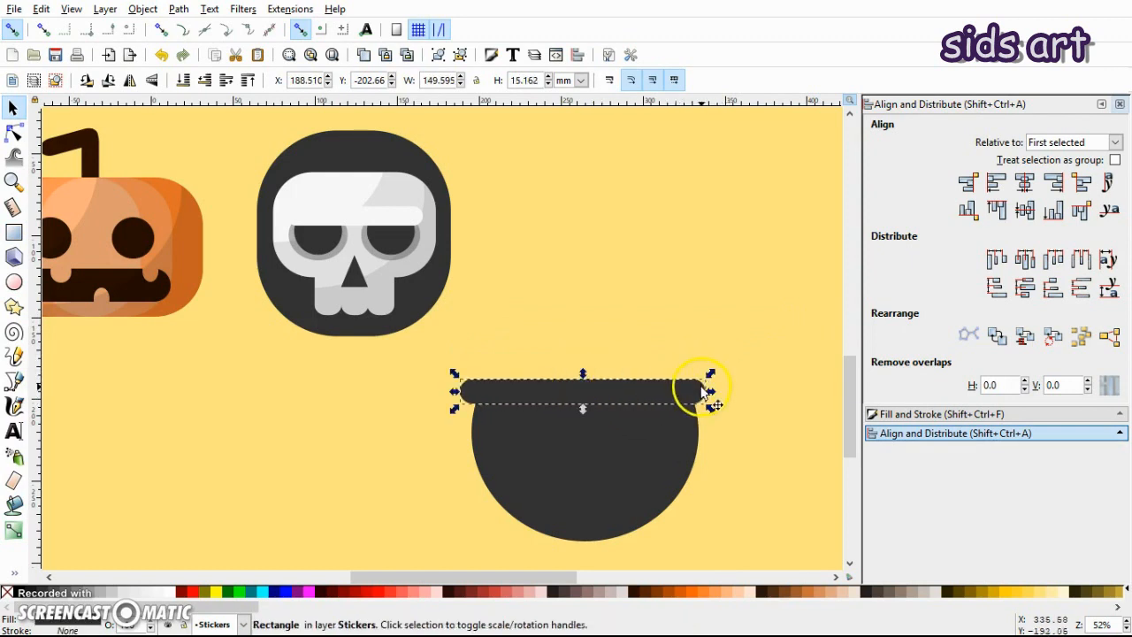
{"action": "left_click_drag", "start_coordinate": [705, 391], "coordinate": [704, 391]}
- Centre the rim bar horizontally on the bowl
{"action": "left_click", "coordinate": [654, 490]}
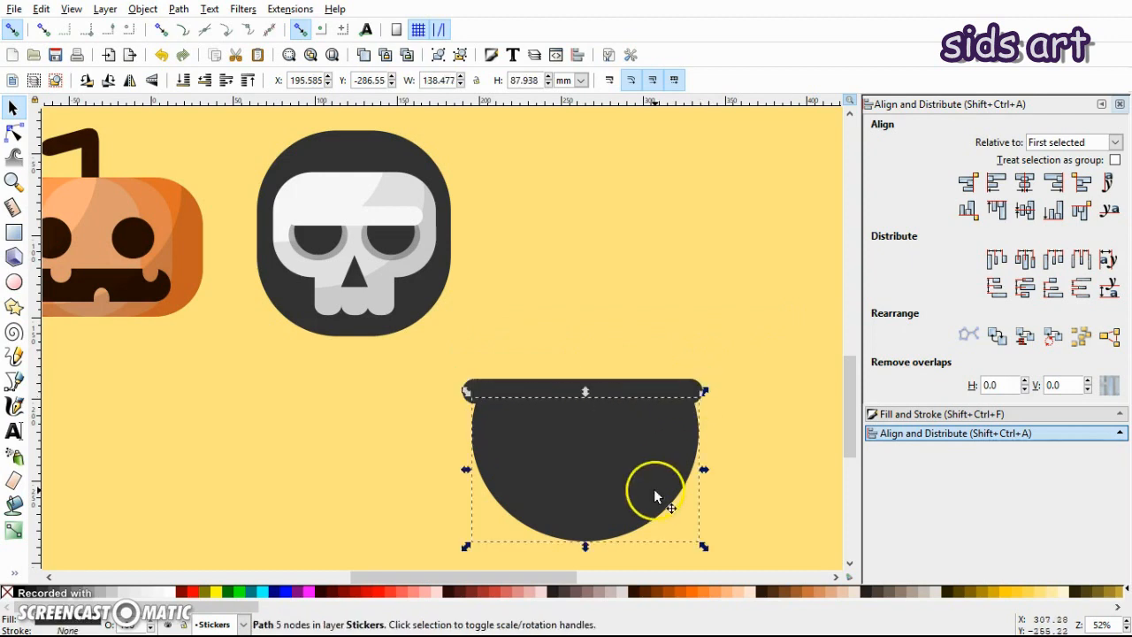
{"action": "left_click", "coordinate": [660, 384], "text": "shift"}
{"action": "left_click", "coordinate": [1024, 182]}
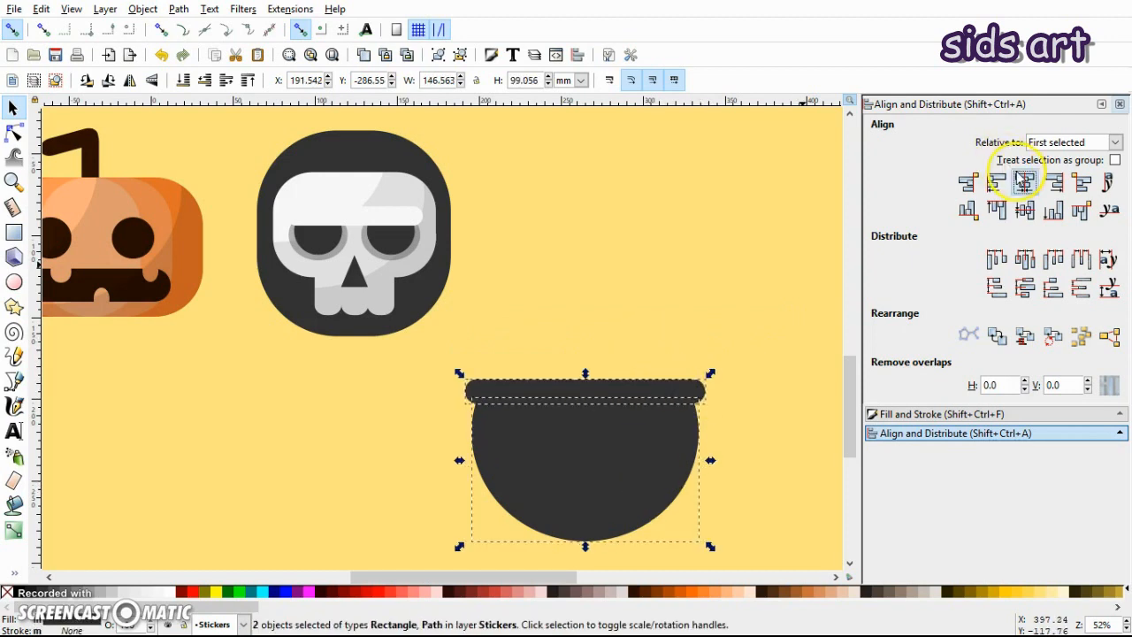
{"action": "left_click", "coordinate": [743, 257]}
- Merge the rim bar and the bowl into one cauldron shape with a path Union
{"action": "left_click", "coordinate": [617, 524]}
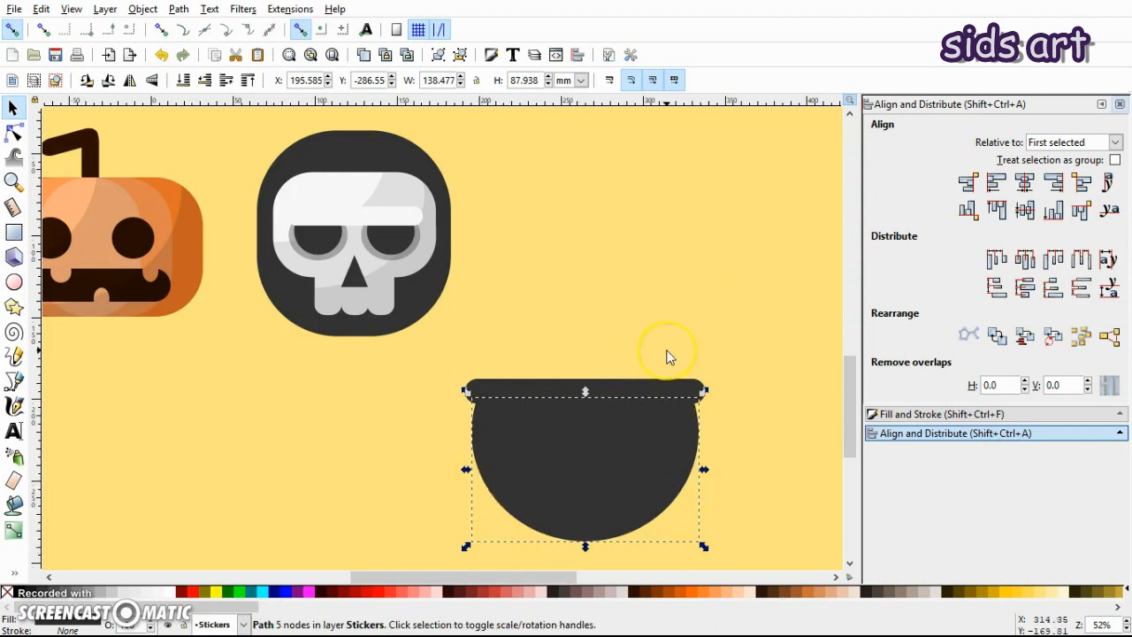
{"action": "left_click", "coordinate": [737, 357]}
{"action": "left_click", "coordinate": [663, 391]}
{"action": "left_click", "coordinate": [610, 529], "text": "shift"}
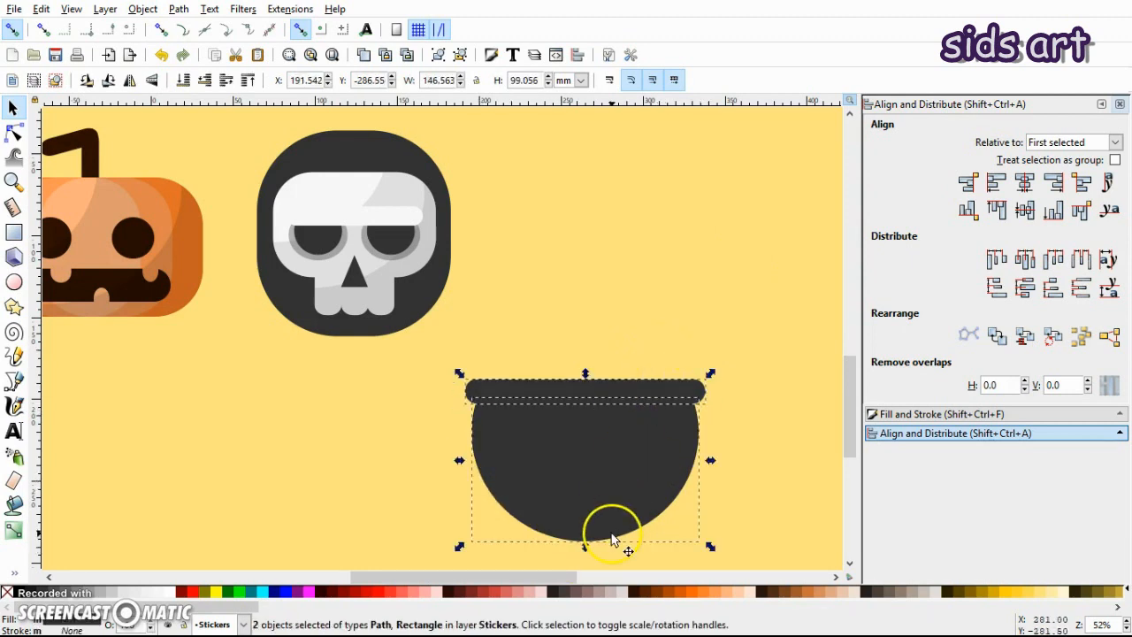
{"action": "left_click", "coordinate": [181, 8]}
{"action": "left_click", "coordinate": [206, 106]}
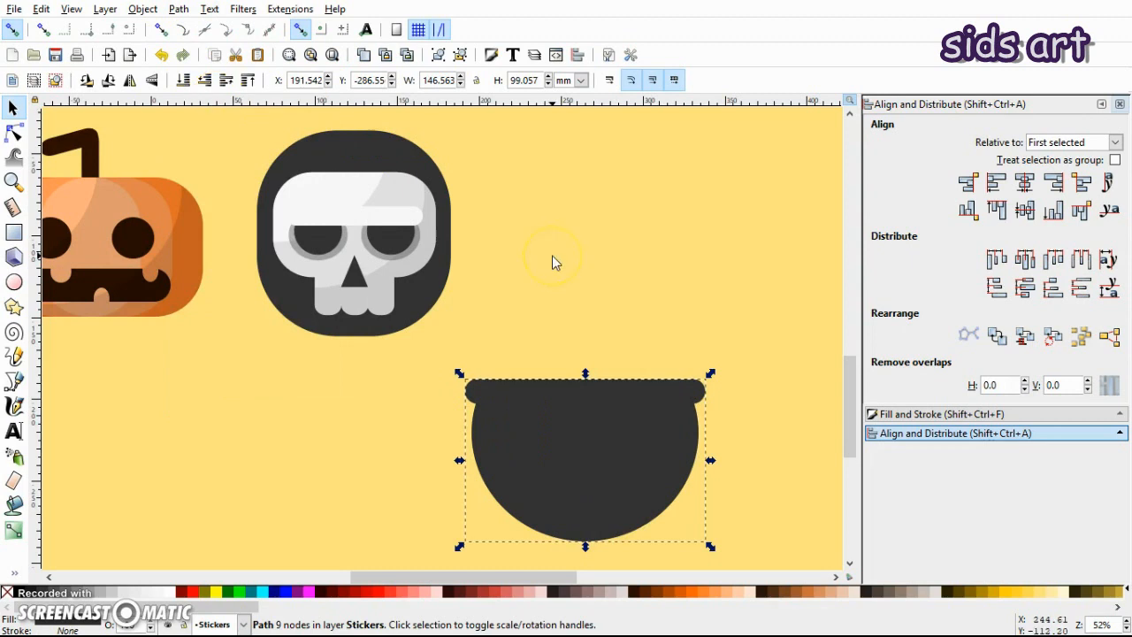
- Fill the cauldron with a lighter dark grey from the palette
{"action": "scroll", "coordinate": [585, 232], "scroll_direction": "down", "scroll_amount": 2}
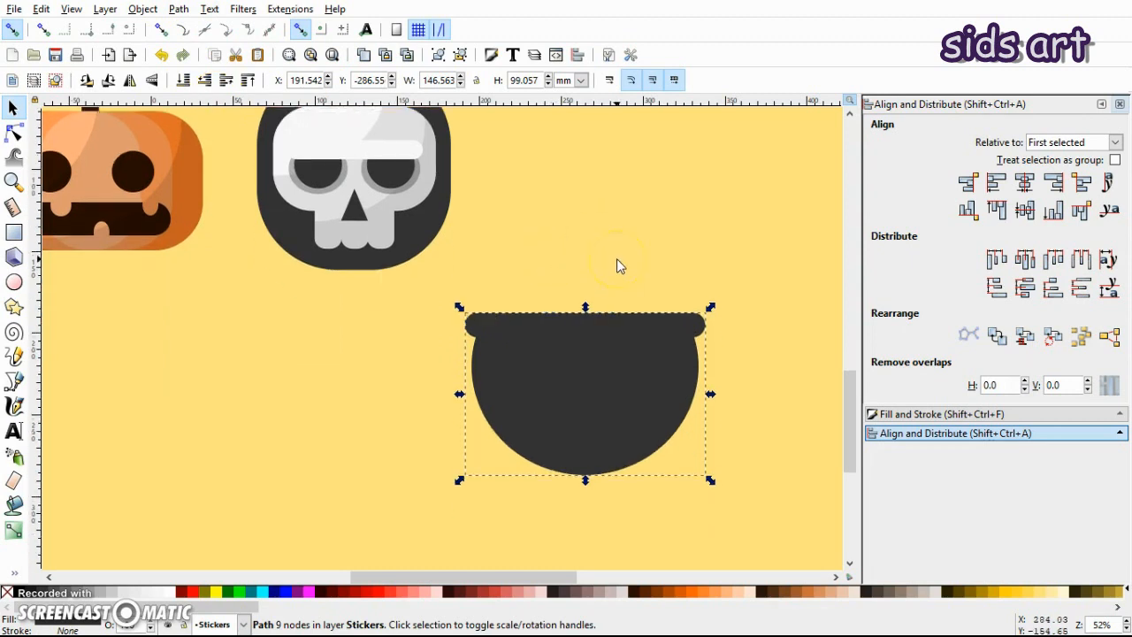
{"action": "scroll", "coordinate": [616, 258], "scroll_direction": "up", "scroll_amount": 1}
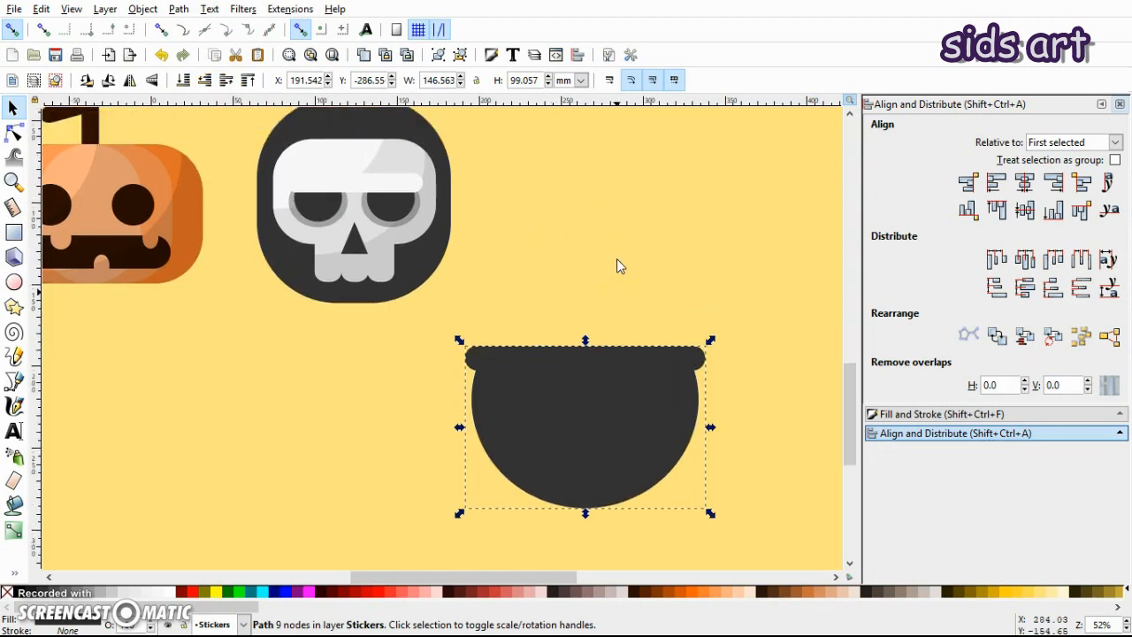
{"action": "left_click", "coordinate": [52, 596]}
{"action": "left_click", "coordinate": [291, 370]}
- Duplicate the cauldron, fill the copy with black and lower its opacity to about 17% as a shading overlay
{"action": "left_click", "coordinate": [606, 426]}
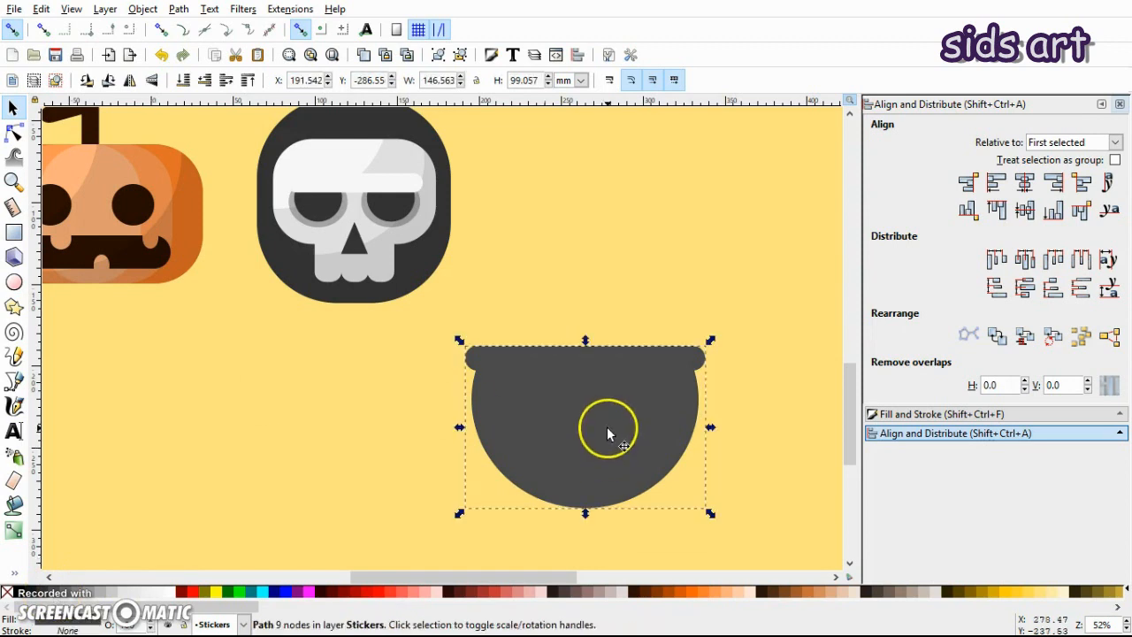
{"action": "left_click", "coordinate": [22, 592]}
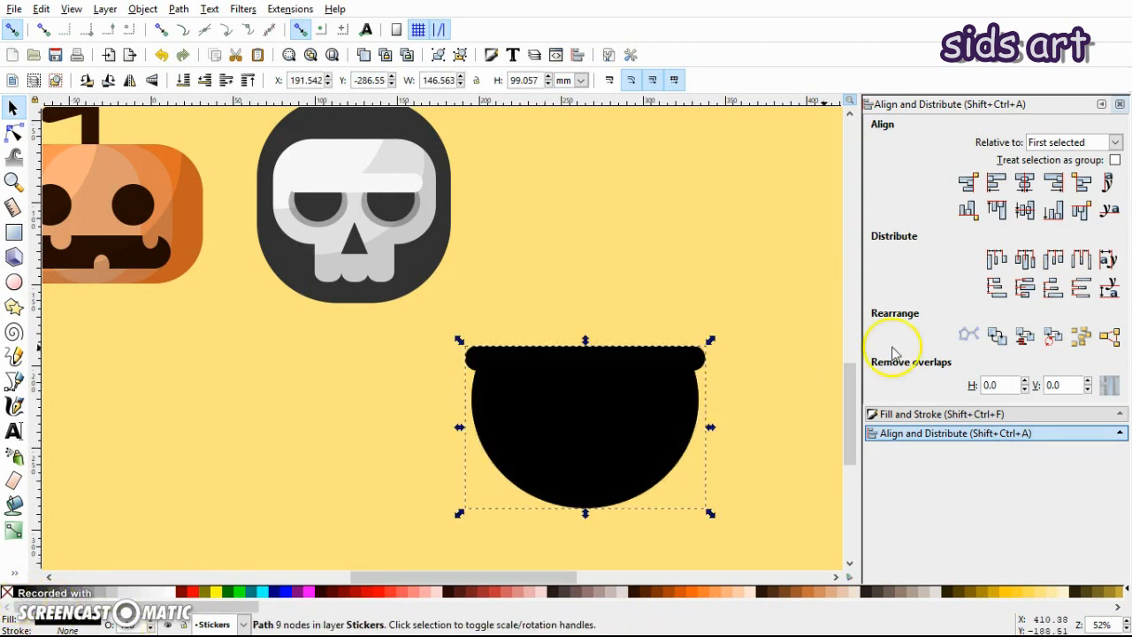
{"action": "left_click", "coordinate": [880, 414]}
{"action": "left_click", "coordinate": [903, 385]}
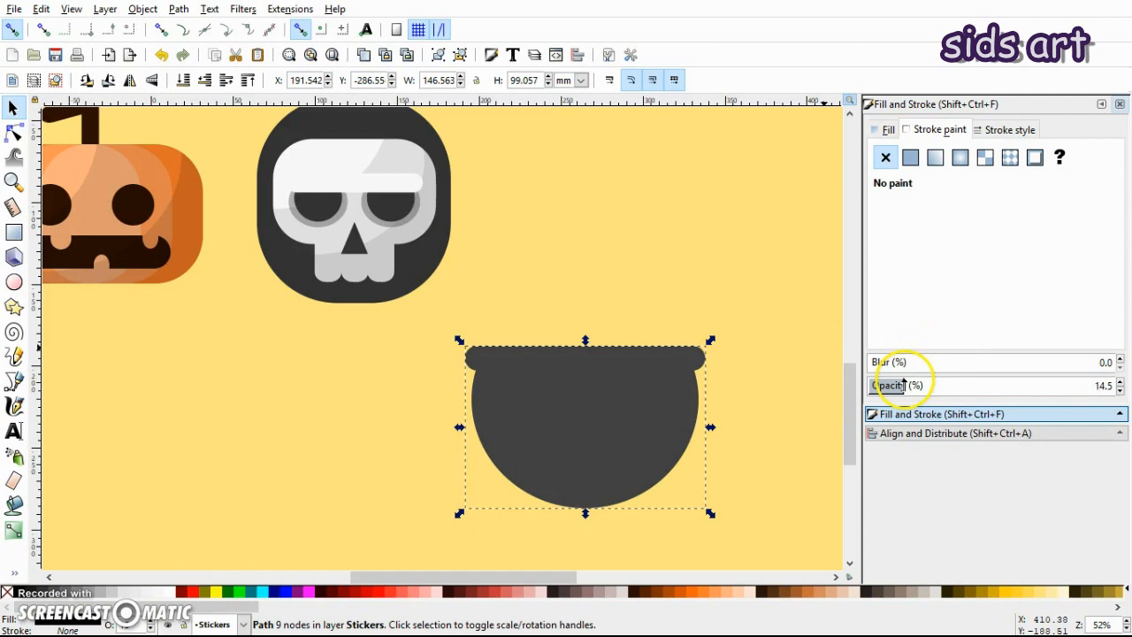
{"action": "left_click", "coordinate": [815, 318]}
- Duplicate the translucent black overlay on the cauldron
{"action": "left_click", "coordinate": [644, 402]}
{"action": "key", "text": "ctrl+d"}
{"action": "left_click", "coordinate": [721, 338]}
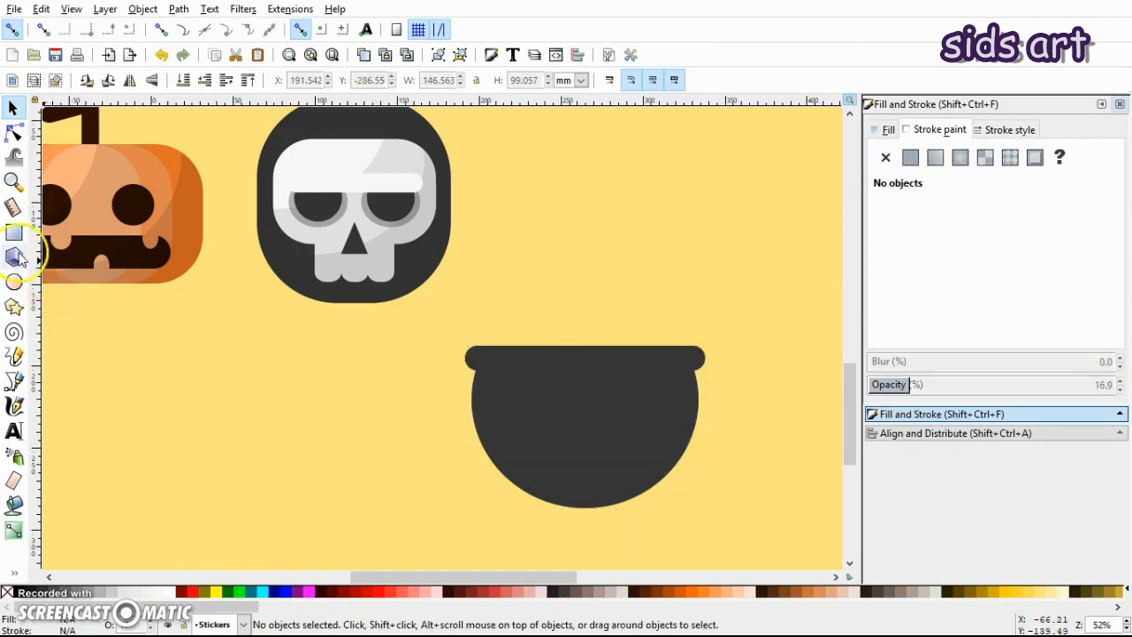
- Draw an ellipse about 157 mm by 130 mm over the cauldron's upper left and place a duplicate further up and left
{"action": "left_click", "coordinate": [13, 282]}
{"action": "left_click_drag", "start_coordinate": [400, 287], "coordinate": [657, 476]}
{"action": "key", "text": "s"}
{"action": "left_click_drag", "start_coordinate": [585, 353], "coordinate": [599, 363]}
{"action": "left_click_drag", "start_coordinate": [539, 284], "coordinate": [540, 257]}
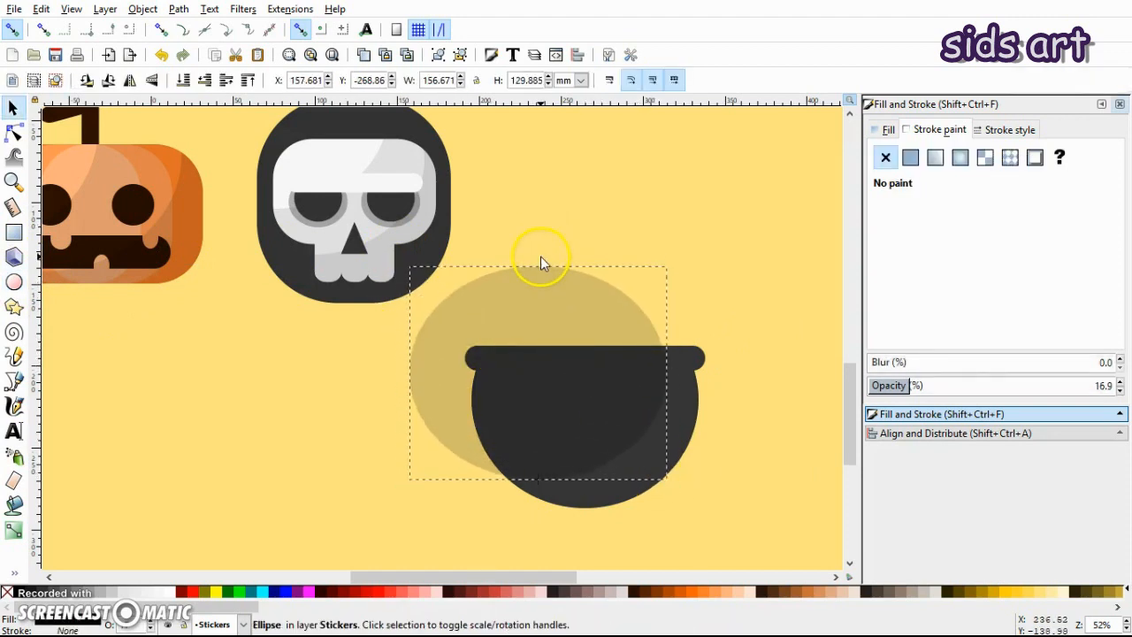
{"action": "key", "text": "ctrl+d"}
{"action": "left_click_drag", "start_coordinate": [563, 382], "coordinate": [521, 329]}
- Subtract the lower ellipse from one of the cauldron's translucent overlays with a path Difference
{"action": "left_click", "coordinate": [667, 397]}
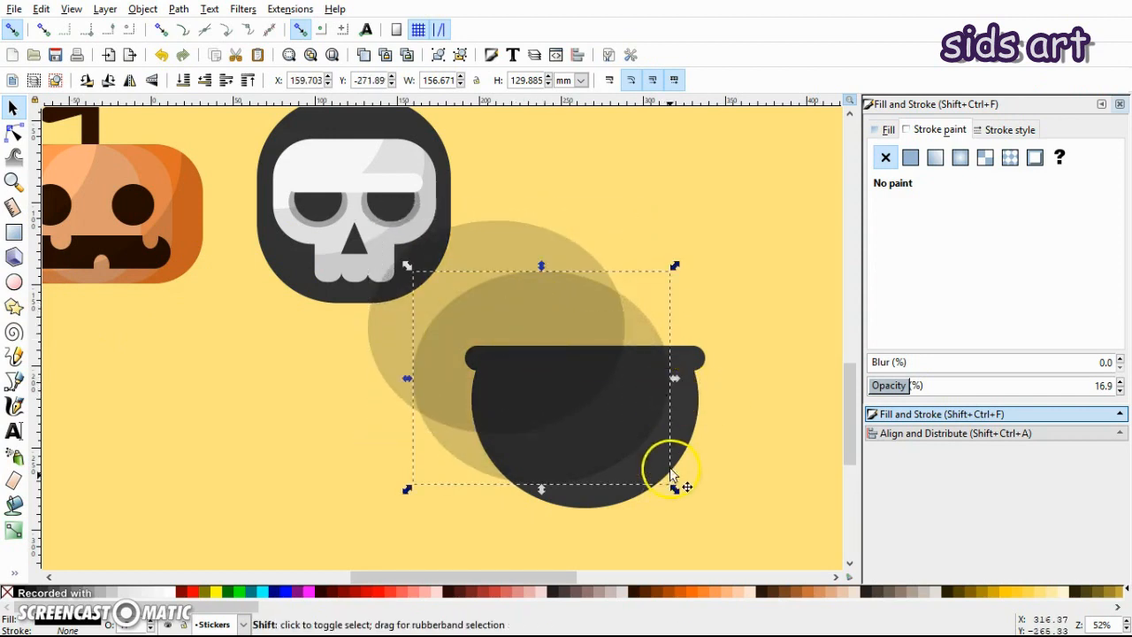
{"action": "left_click", "coordinate": [669, 481], "text": "shift"}
{"action": "left_click", "coordinate": [178, 9]}
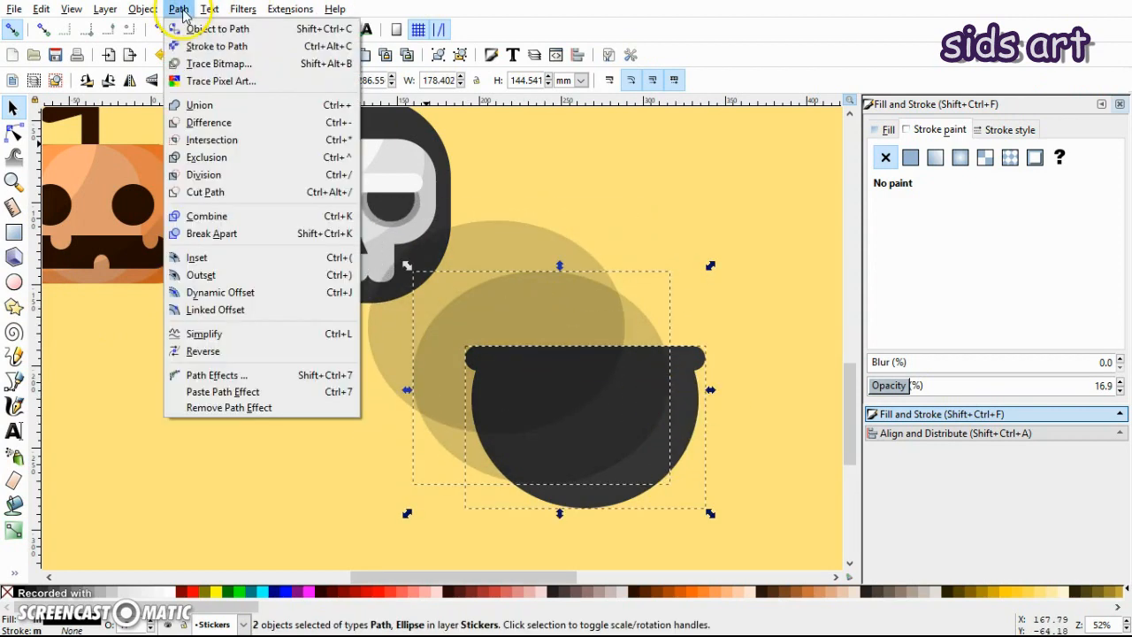
{"action": "left_click", "coordinate": [228, 131]}
- Subtract the upper ellipse from the other cauldron overlay with a path Difference and save the document
{"action": "left_click", "coordinate": [561, 336], "text": "shift"}
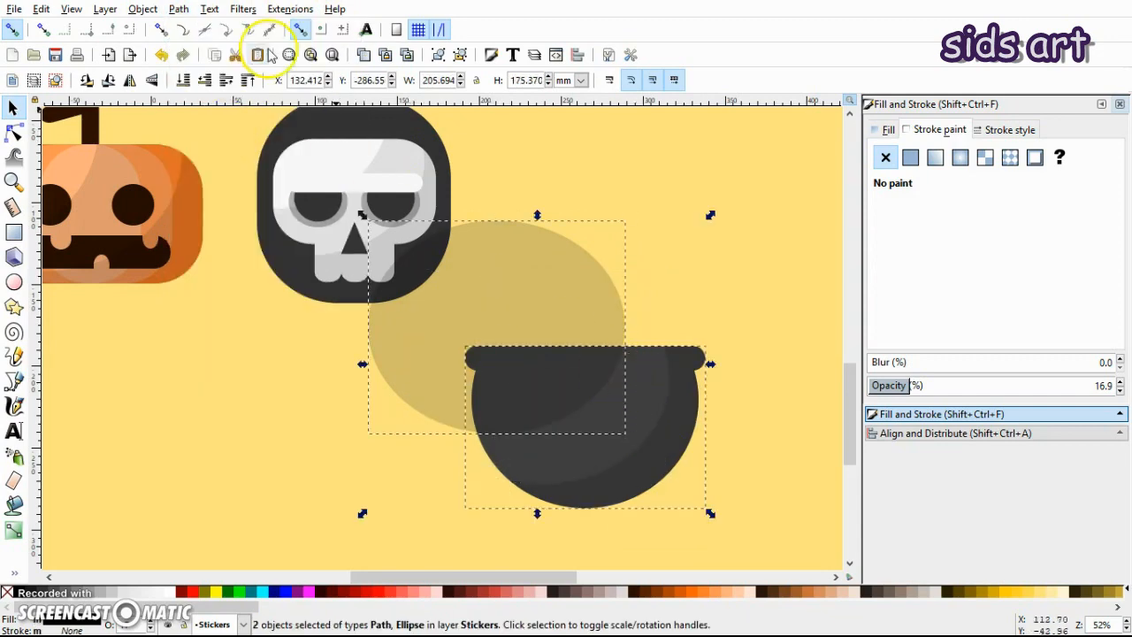
{"action": "left_click", "coordinate": [178, 8]}
{"action": "left_click", "coordinate": [210, 122]}
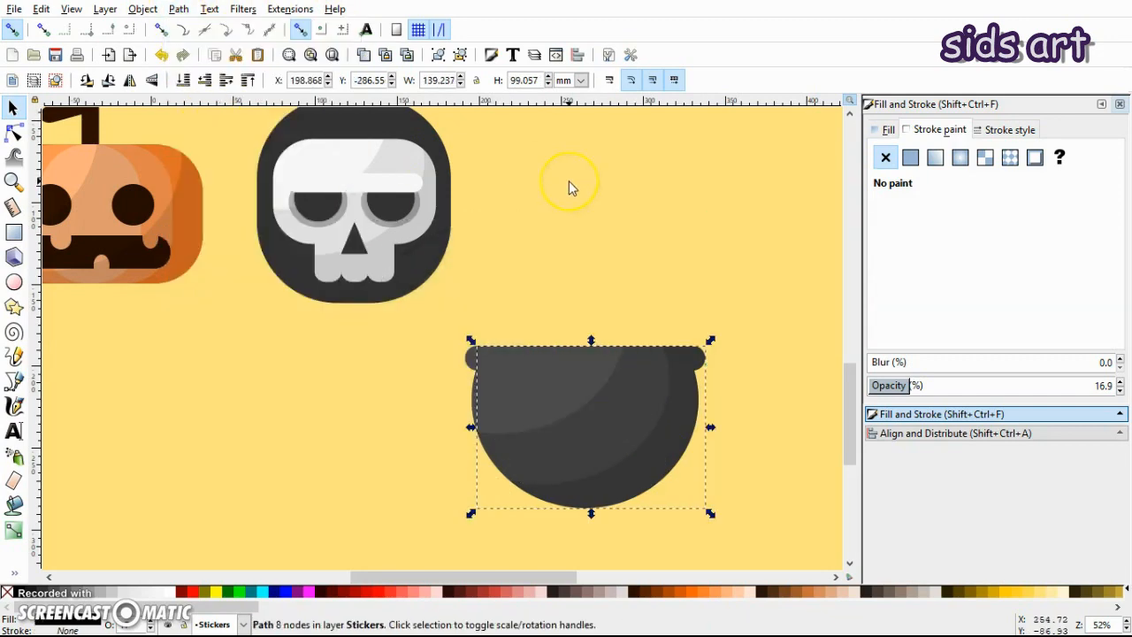
{"action": "left_click", "coordinate": [569, 181]}
{"action": "key", "text": "ctrl+s"}
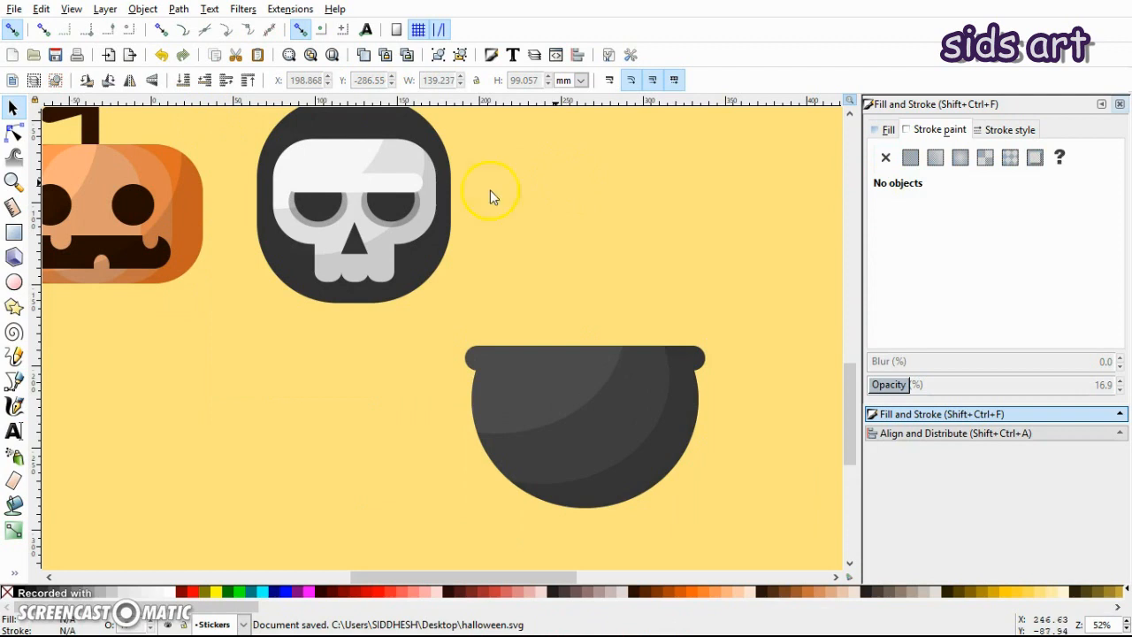
- Draw a rounded upright bar about 18 mm by 41 mm left of the cauldron, at 100% opacity and filled with green #8DD35F
{"action": "left_click", "coordinate": [13, 231]}
{"action": "mouse_move", "coordinate": [221, 348]}
{"action": "left_mouse_down"}
{"action": "mouse_move", "coordinate": [274, 424]}
{"action": "mouse_move", "coordinate": [251, 416]}
{"action": "left_mouse_up"}
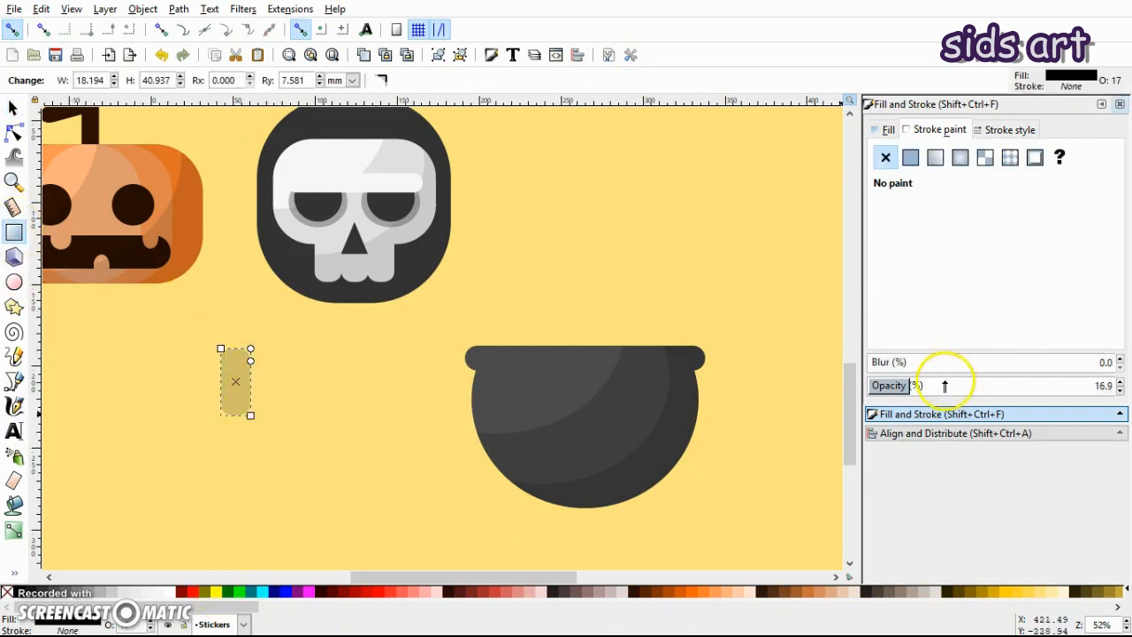
{"action": "left_click_drag", "start_coordinate": [1096, 385], "coordinate": [1125, 386]}
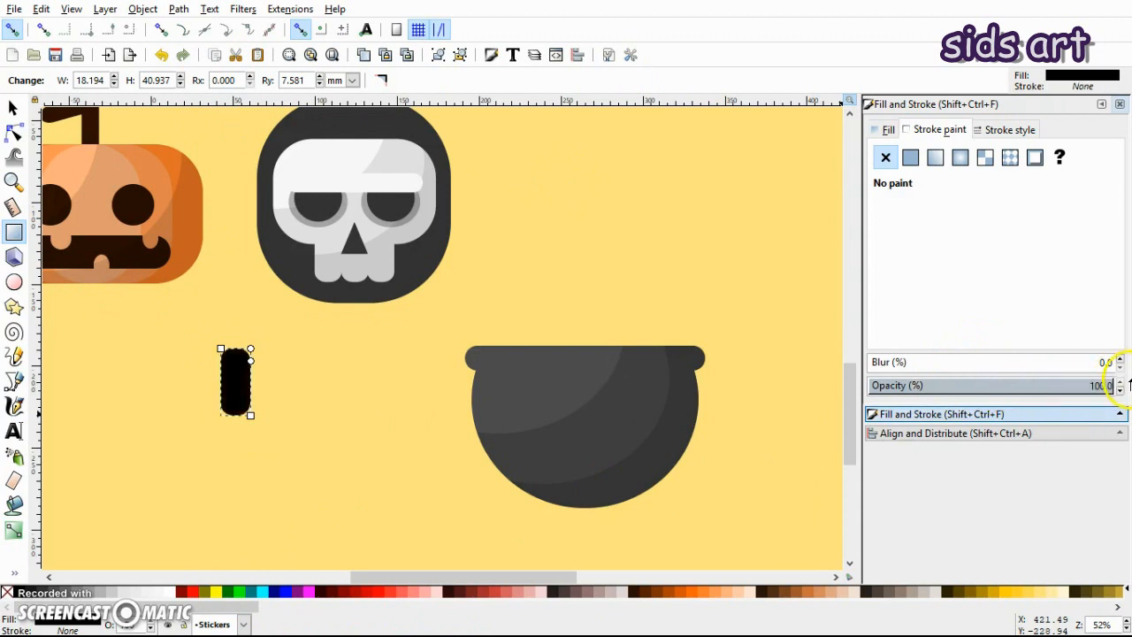
{"action": "scroll", "coordinate": [622, 591], "scroll_direction": "down", "scroll_amount": 5}
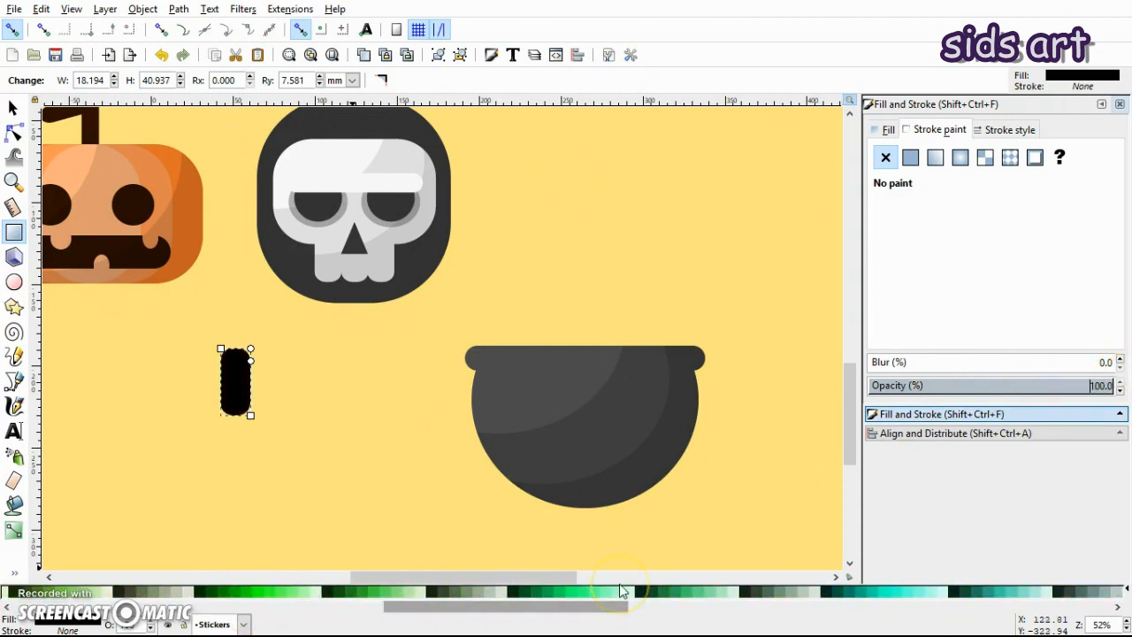
{"action": "left_click", "coordinate": [81, 577]}
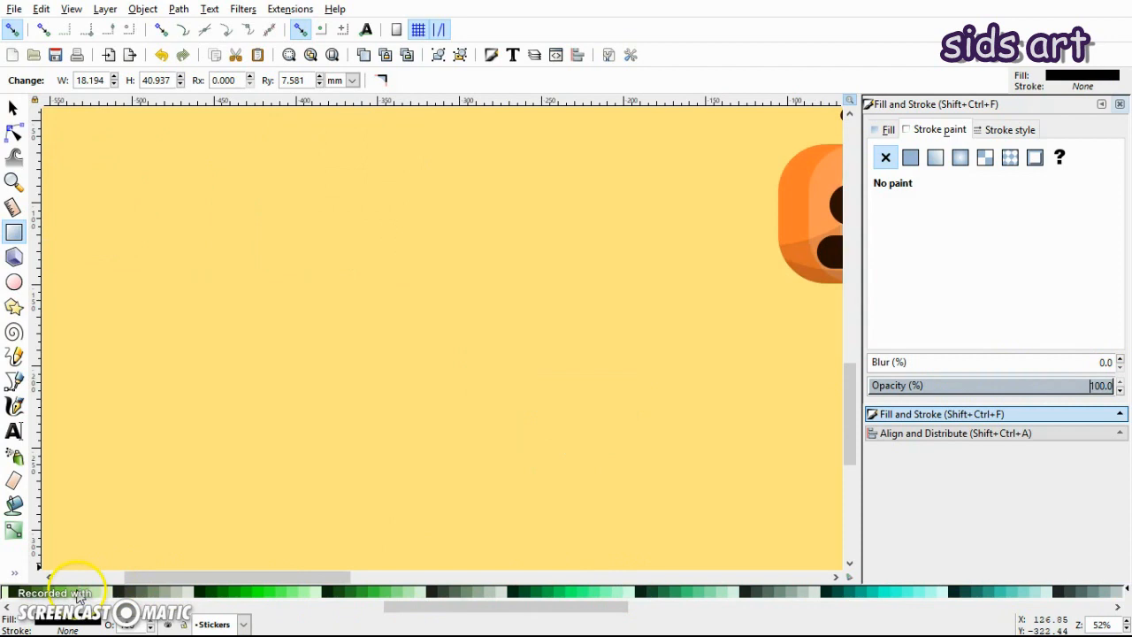
{"action": "left_click_drag", "start_coordinate": [337, 577], "coordinate": [576, 560]}
{"action": "left_click", "coordinate": [78, 592]}
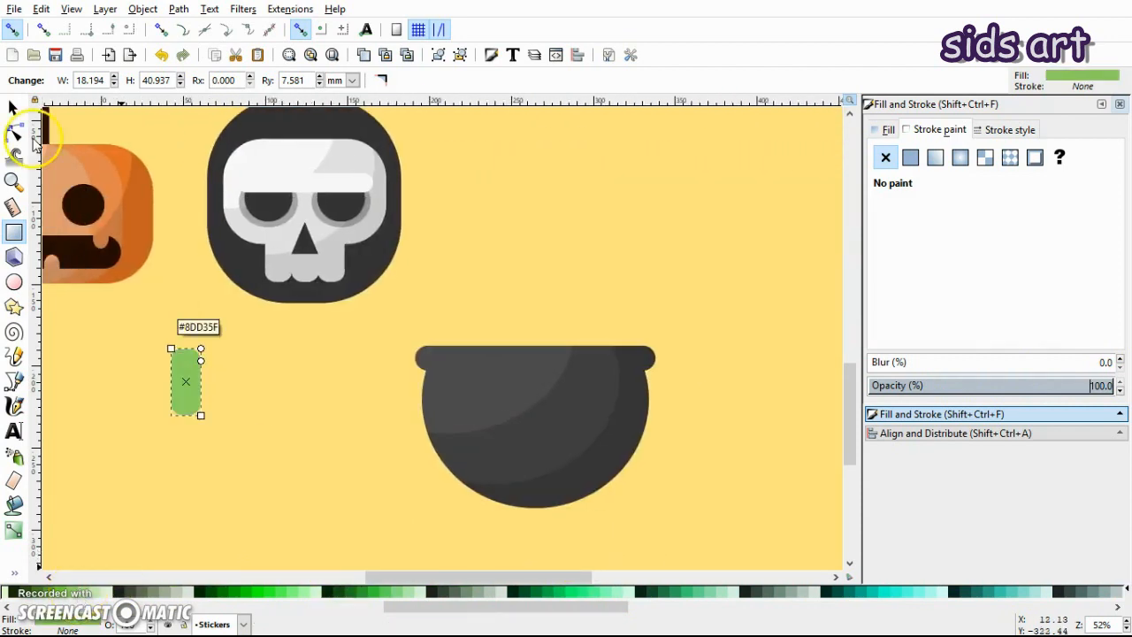
- Move the green bar across the middle of the cauldron's rim, enlarge it to about 25 mm by 50 mm and fully round its ends
{"action": "key", "text": "s"}
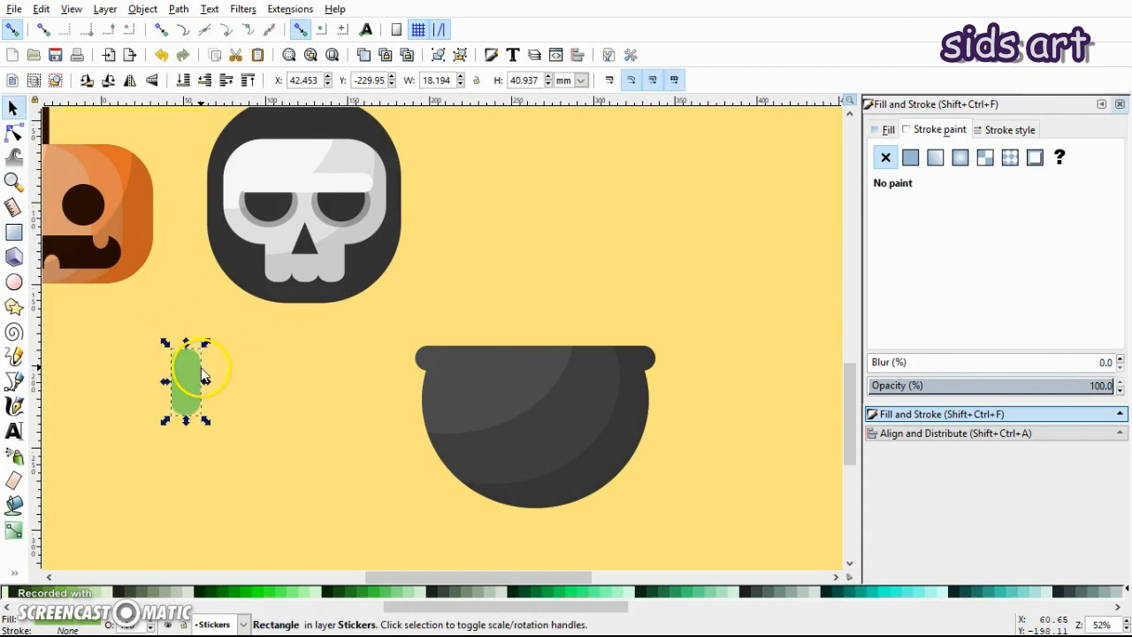
{"action": "left_click_drag", "start_coordinate": [190, 381], "coordinate": [553, 423]}
{"action": "left_click", "coordinate": [523, 366]}
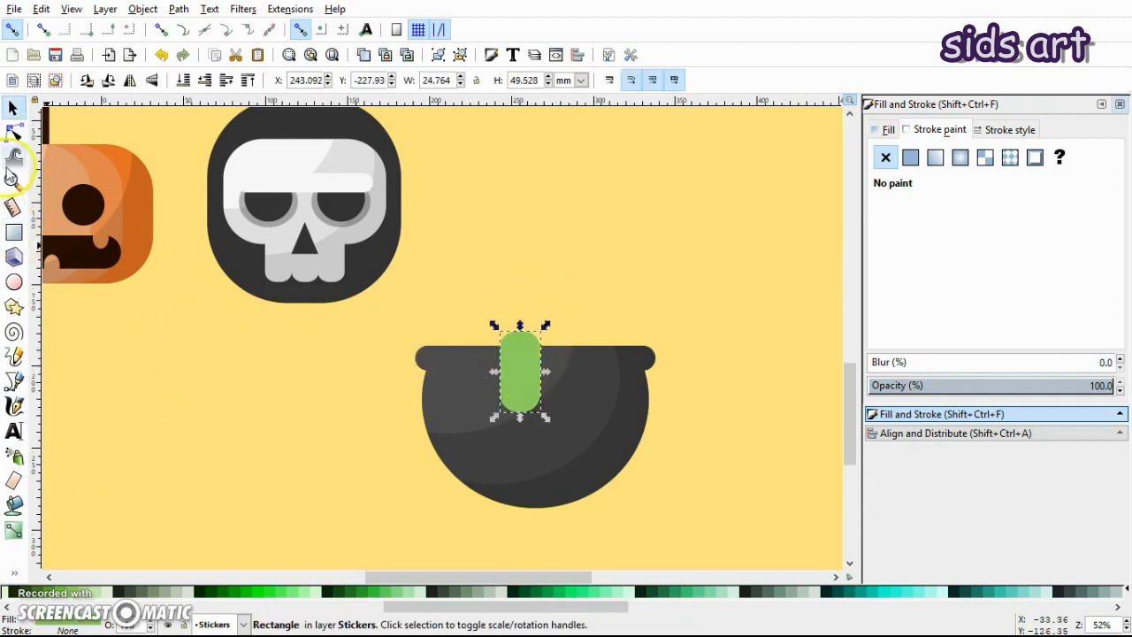
{"action": "left_click", "coordinate": [13, 133]}
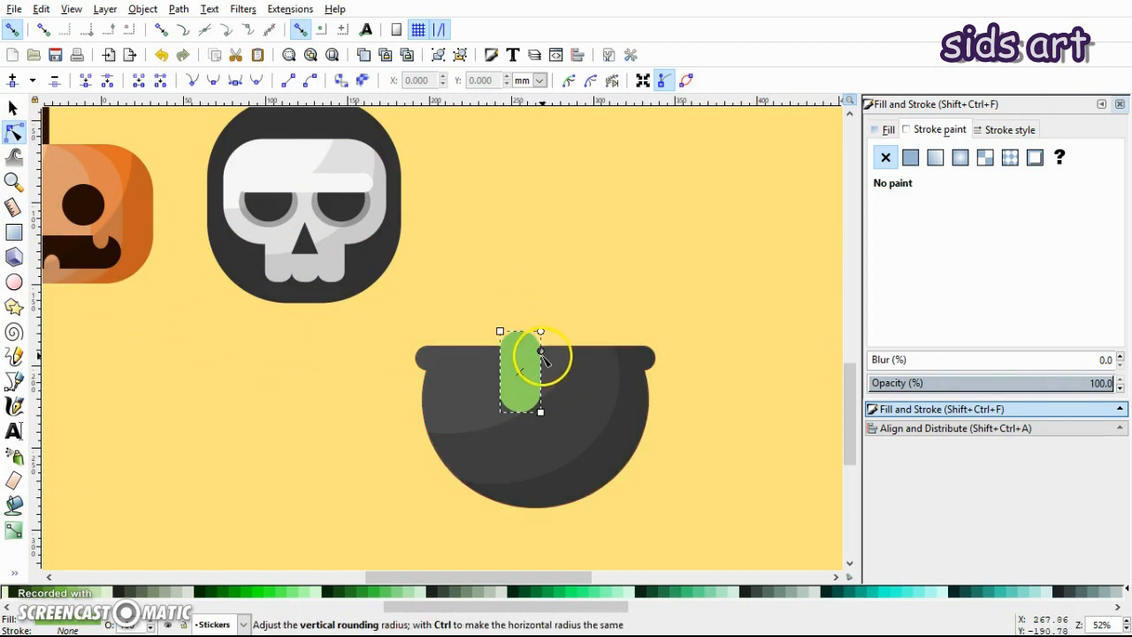
- Duplicate the green bar as a dark green strip about 12 mm wide along its left edge, with fully rounded ends
{"action": "key", "text": "s"}
{"action": "left_click_drag", "start_coordinate": [543, 364], "coordinate": [519, 372]}
{"action": "left_click", "coordinate": [538, 594]}
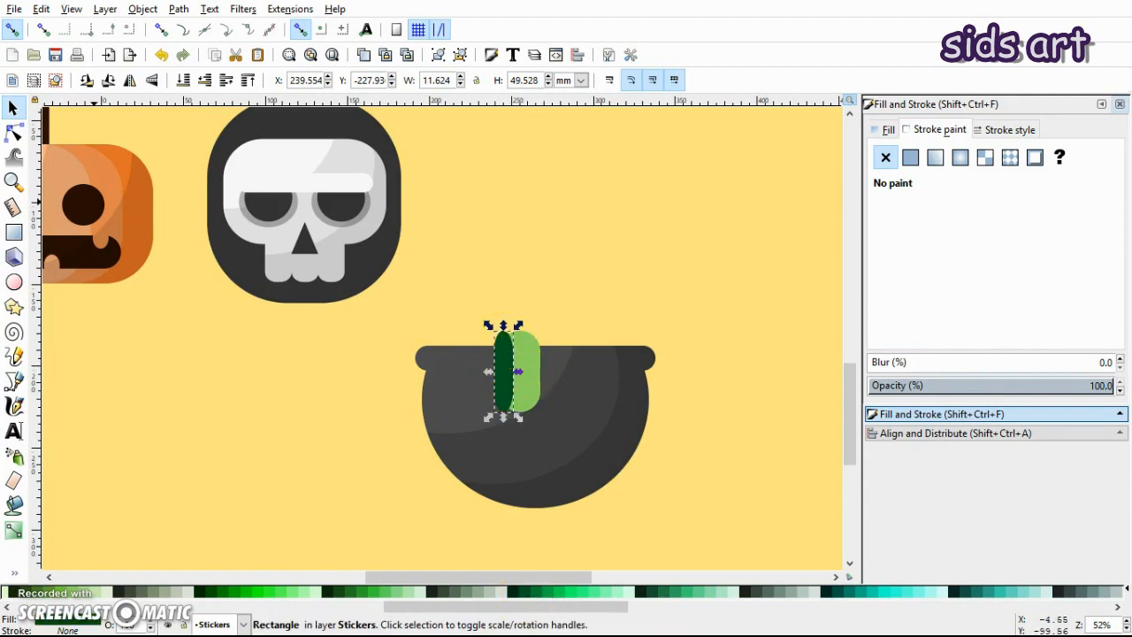
{"action": "left_click", "coordinate": [13, 132]}
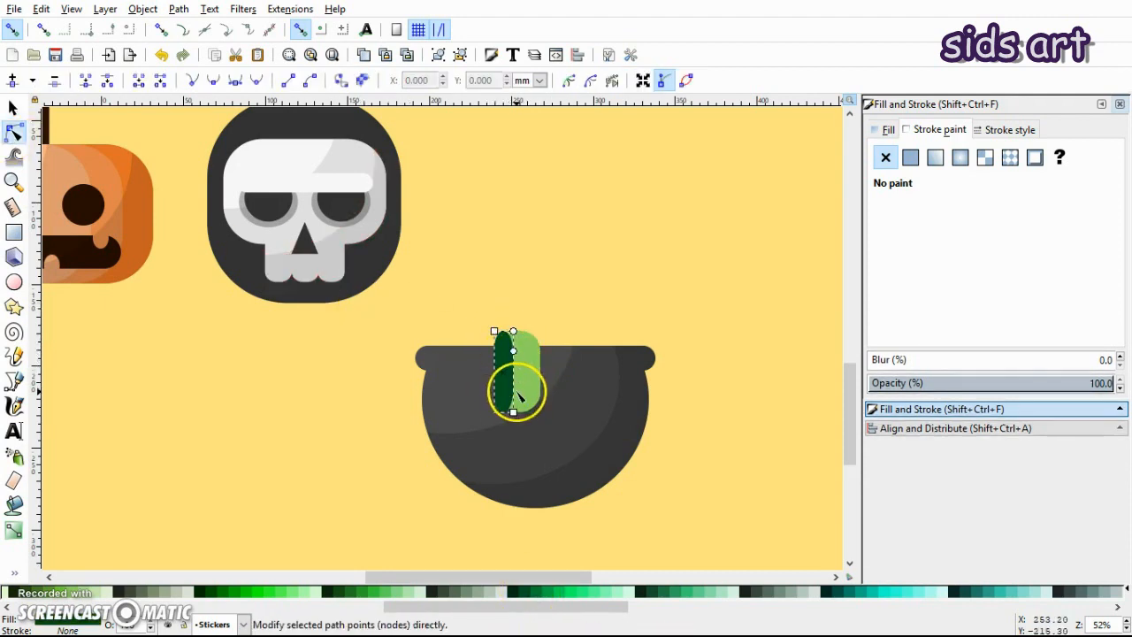
{"action": "key", "text": "s"}
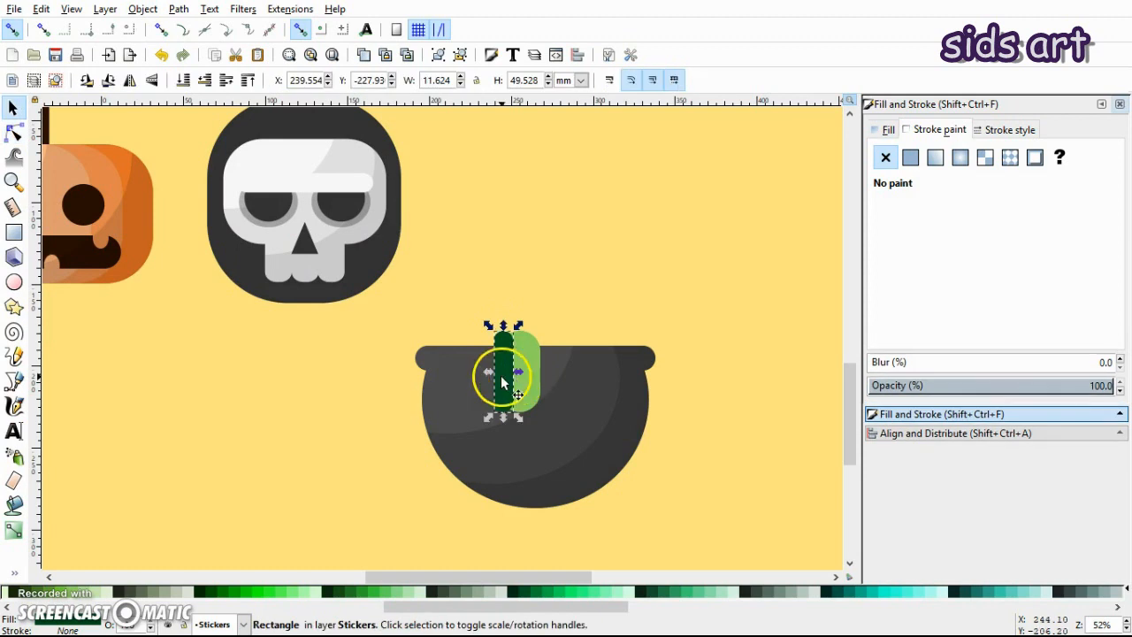
- Duplicate the light green bar, place the copy slightly higher left of the dark strip and narrow it to about 15 mm with rounded ends
{"action": "left_click", "coordinate": [529, 372]}
{"action": "key", "text": "ctrl+d"}
{"action": "left_click_drag", "start_coordinate": [529, 373], "coordinate": [492, 358]}
{"action": "left_click", "coordinate": [13, 131]}
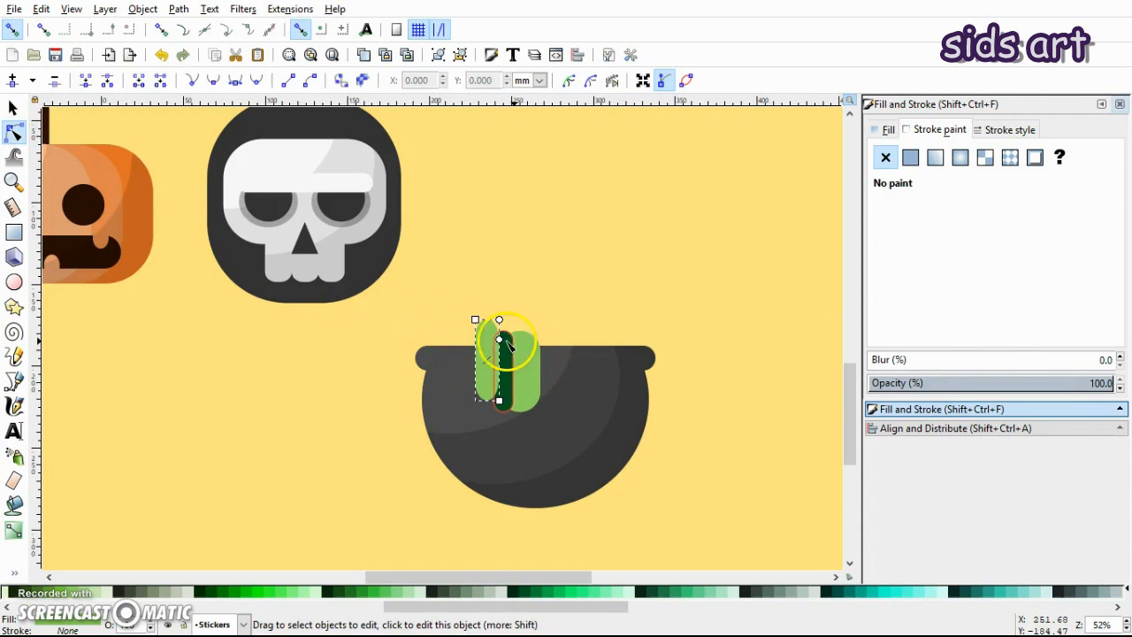
{"action": "left_click", "coordinate": [563, 306]}
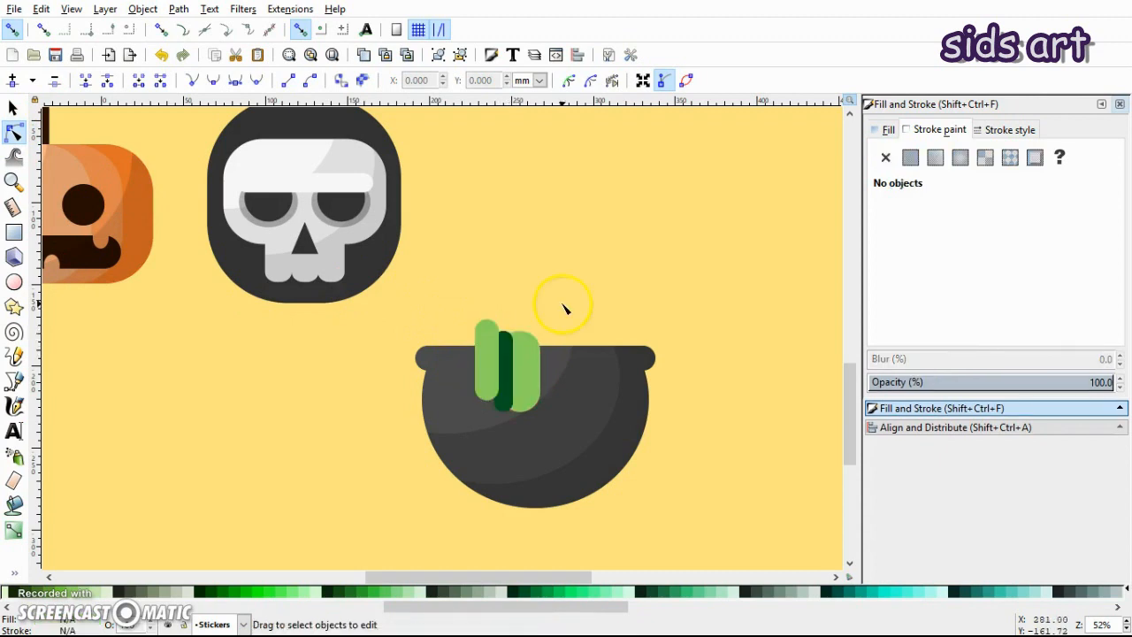
- Duplicate the dark green strip and fill the copy with the cauldron's dark grey using the colour picker
{"action": "key", "text": "s"}
{"action": "left_click", "coordinate": [503, 383]}
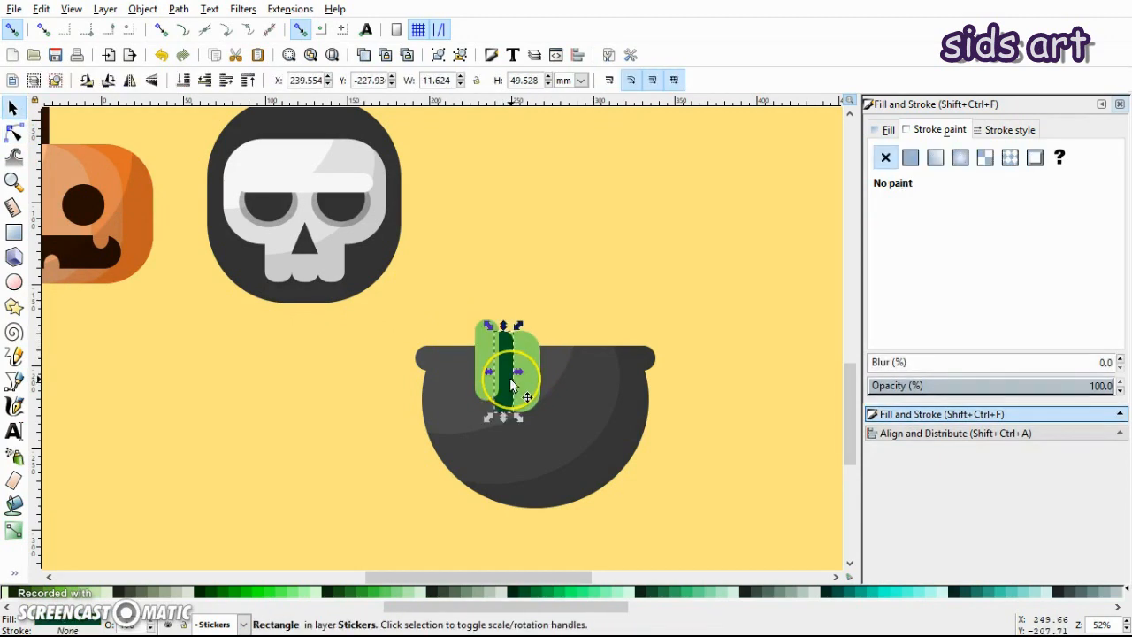
{"action": "key", "text": "d"}
{"action": "key", "text": "s"}
{"action": "key", "text": "d"}
{"action": "left_click", "coordinate": [628, 428]}
{"action": "key", "text": "s"}
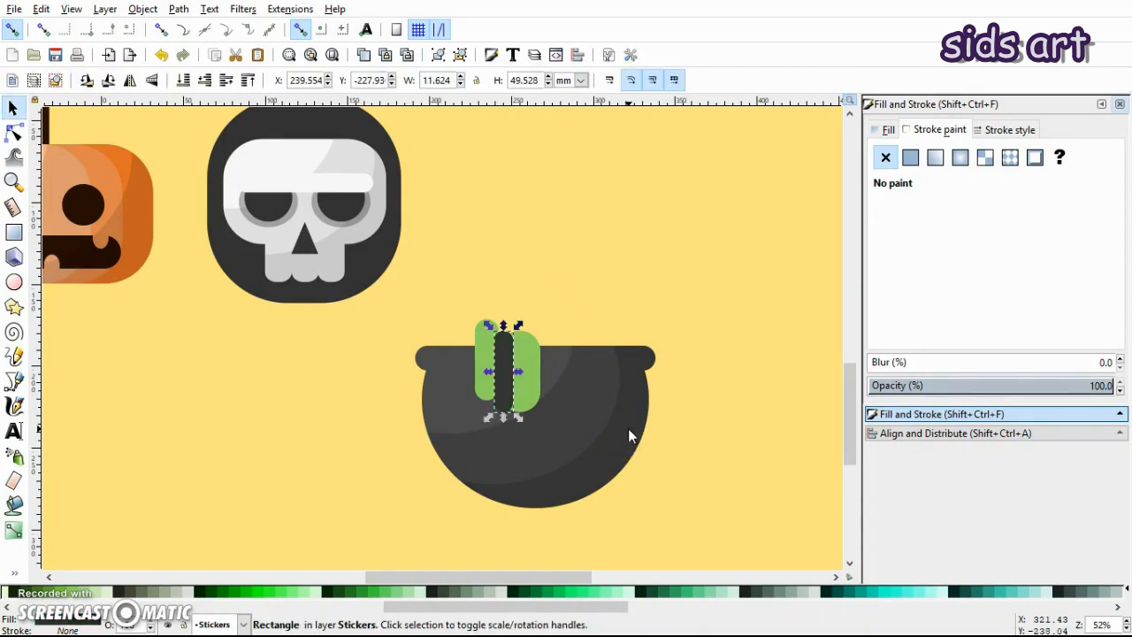
- Shift the dark grey copy down and subtract it from the dark green strip with a path Difference
{"action": "left_click_drag", "start_coordinate": [510, 359], "coordinate": [510, 397]}
{"action": "left_click", "coordinate": [508, 338], "text": "shift"}
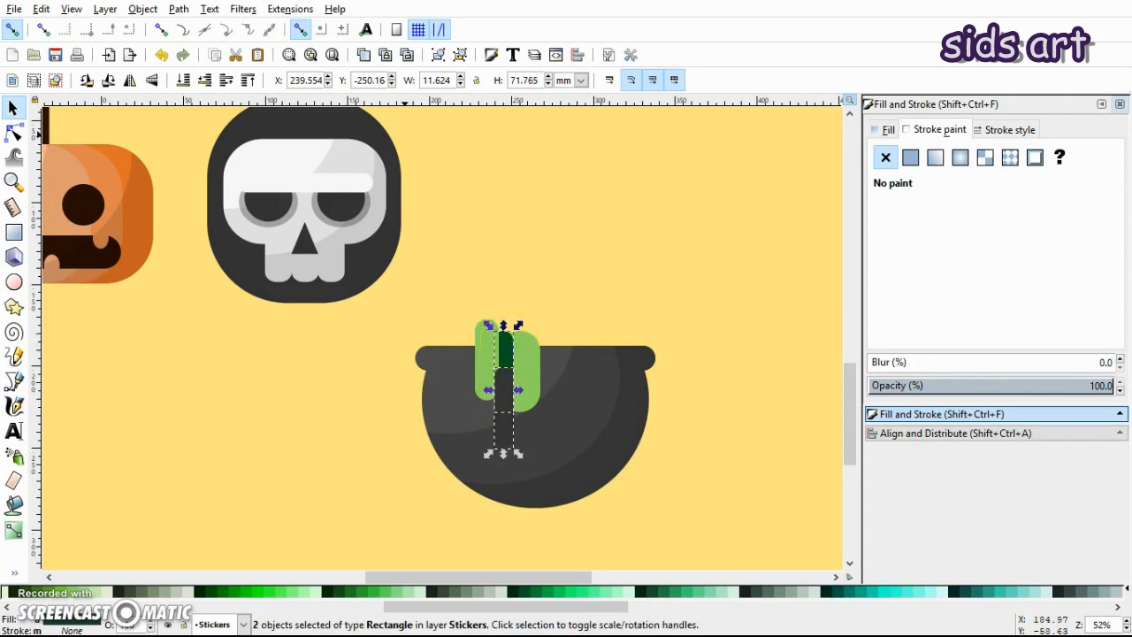
{"action": "left_click", "coordinate": [179, 11]}
{"action": "left_click", "coordinate": [185, 122]}
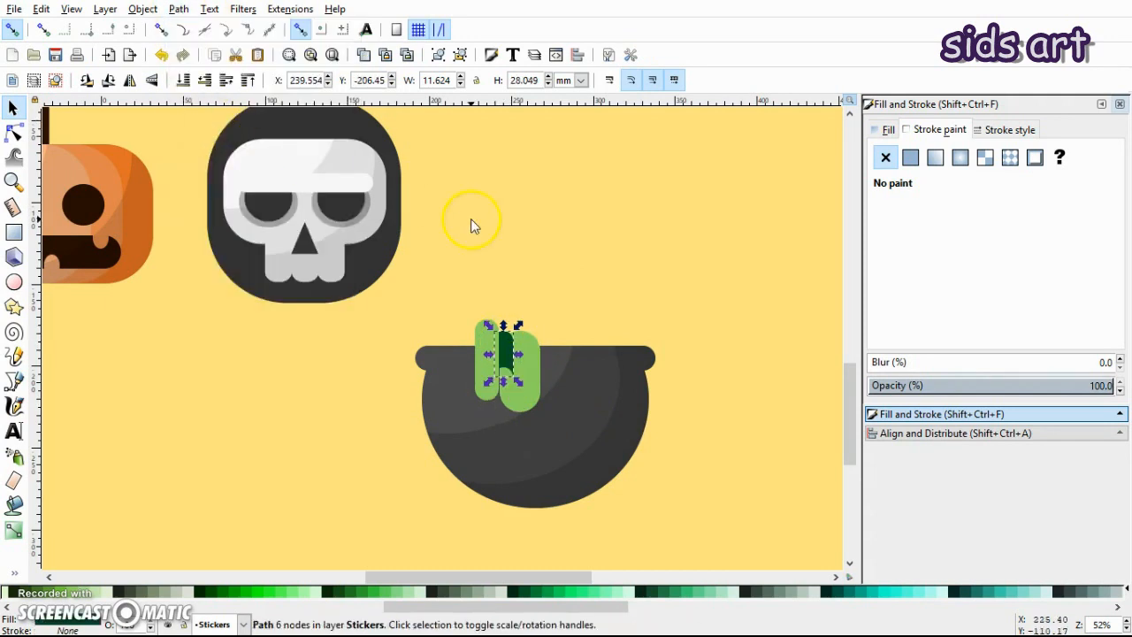
- Narrow the right light green bar to about 19 mm by pulling in its left side
{"action": "left_click", "coordinate": [525, 220]}
{"action": "left_click", "coordinate": [532, 379]}
{"action": "left_click_drag", "start_coordinate": [490, 373], "coordinate": [500, 372]}
- Fill the dark green middle strip with the light green #8DD35F sampled from the neighbouring bar
{"action": "left_click", "coordinate": [502, 360]}
{"action": "key", "text": "d"}
{"action": "key", "text": "s"}
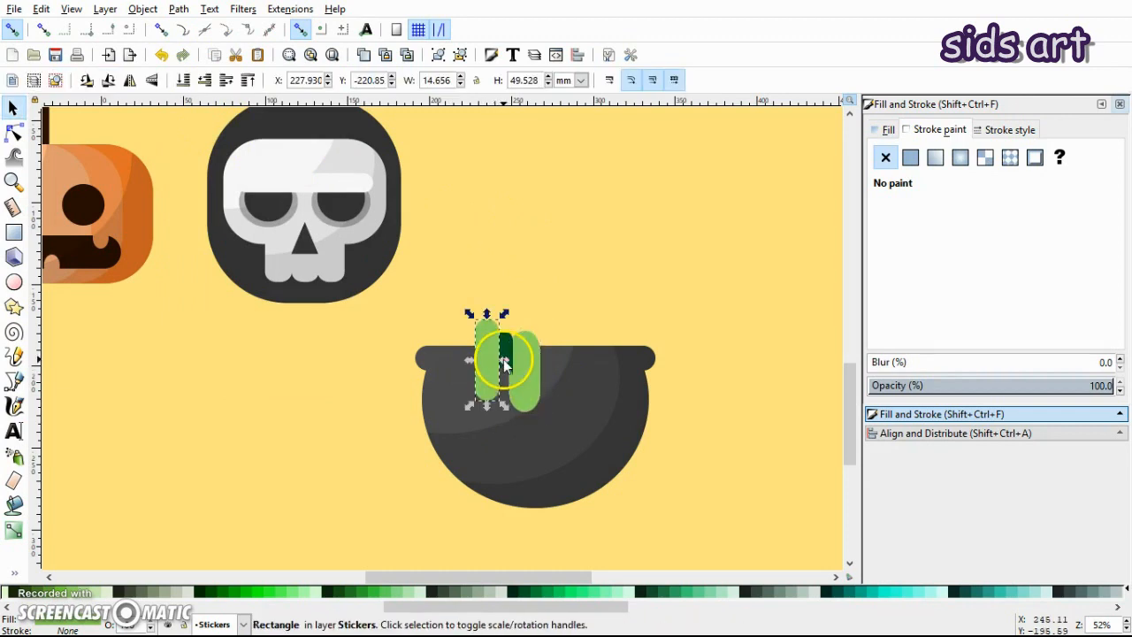
{"action": "left_click", "coordinate": [511, 354]}
{"action": "key", "text": "d"}
{"action": "left_click", "coordinate": [525, 355]}
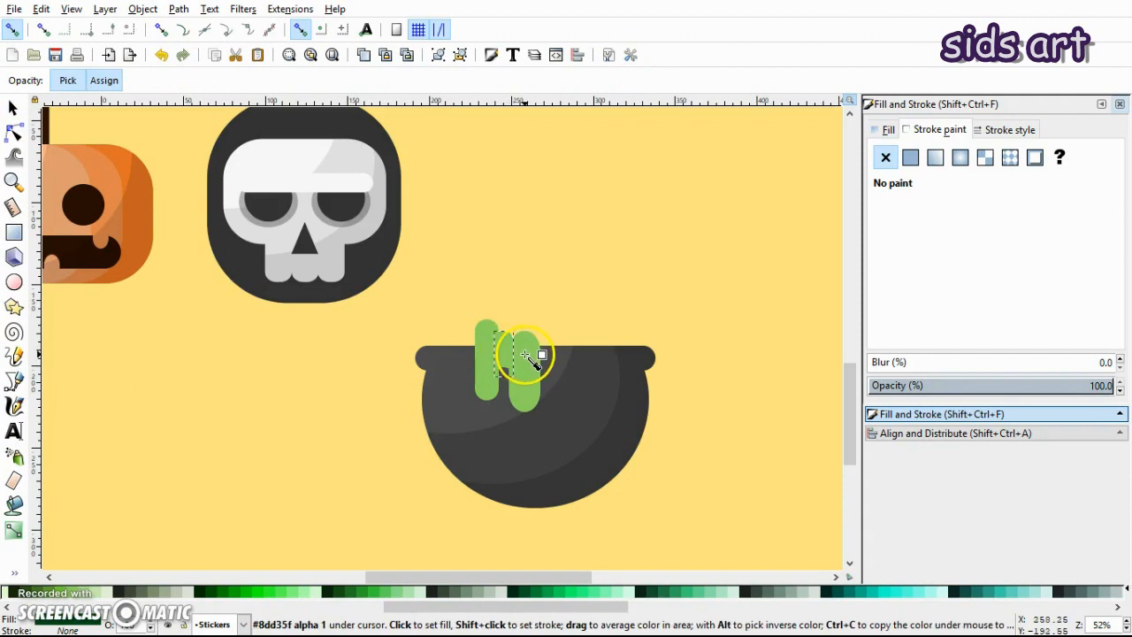
{"action": "key", "text": "s"}
- Nudge the left green bar slightly left and the right green bar slightly right
{"action": "left_click", "coordinate": [477, 373]}
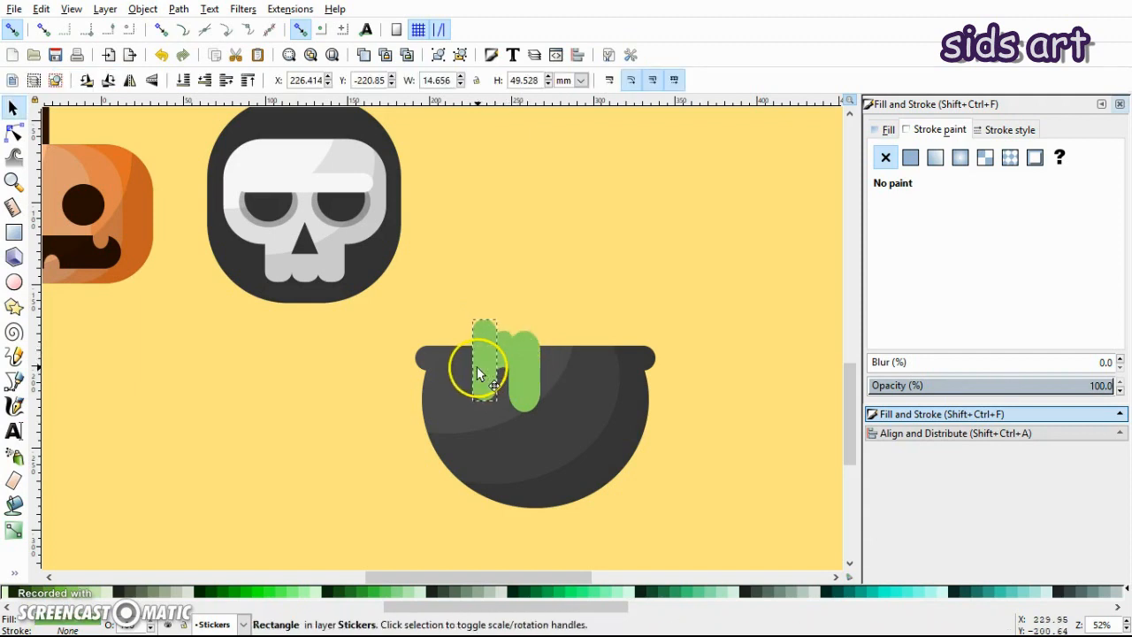
{"action": "left_click_drag", "start_coordinate": [533, 361], "coordinate": [534, 360]}
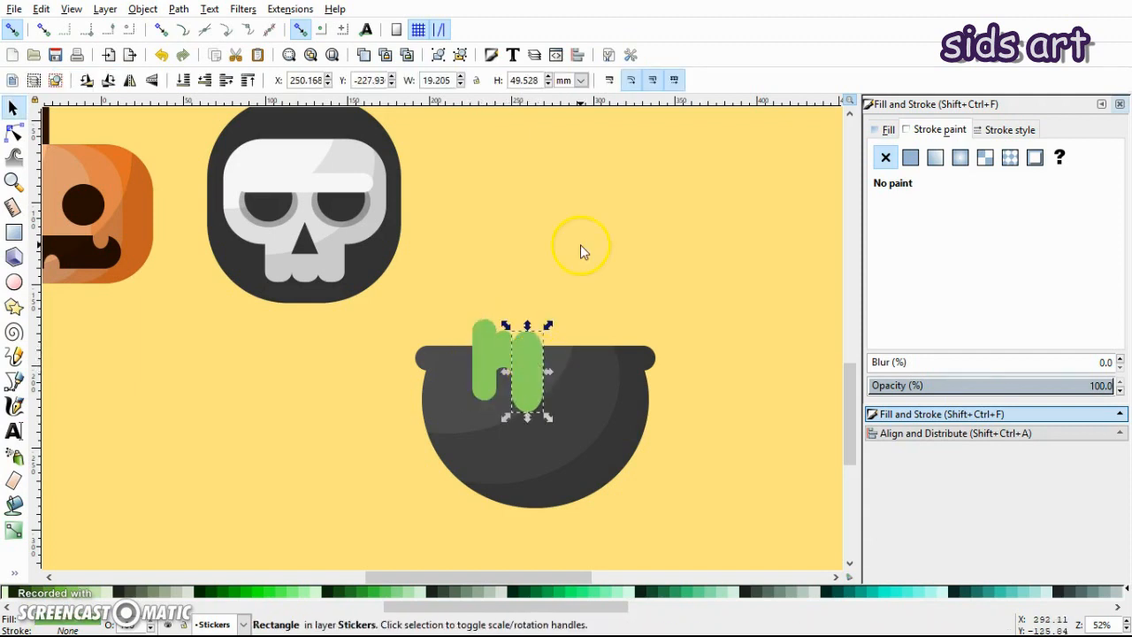
{"action": "left_click", "coordinate": [489, 270]}
- Squeeze the three green pieces to an overall width of about 39 mm and merge them with a path Union
{"action": "left_click_drag", "start_coordinate": [464, 273], "coordinate": [573, 426]}
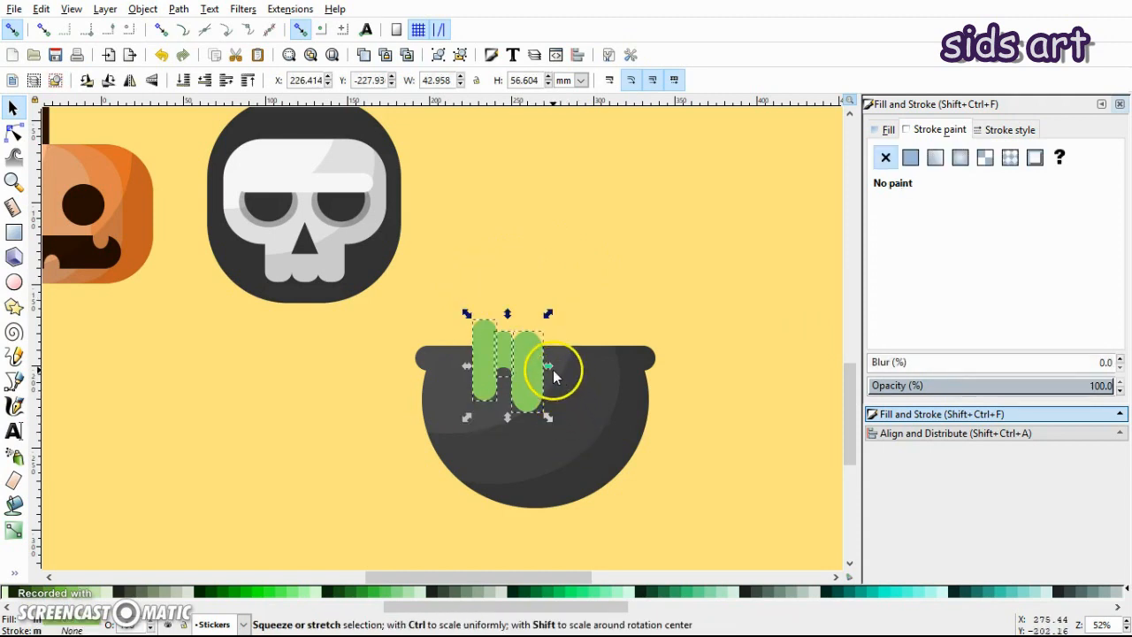
{"action": "left_click_drag", "start_coordinate": [552, 365], "coordinate": [548, 365]}
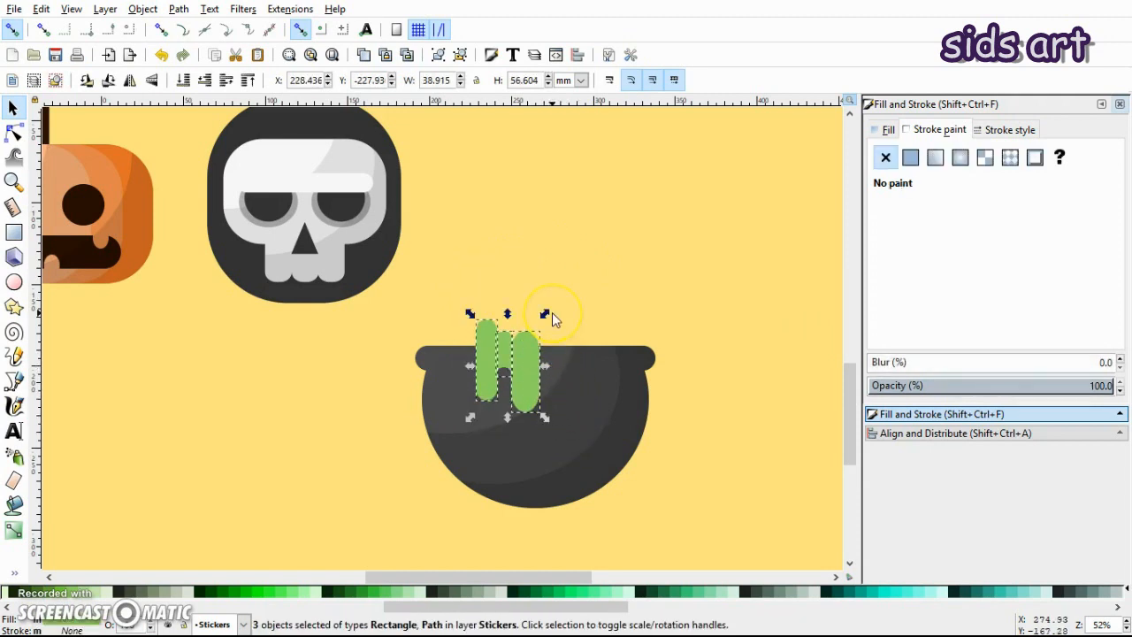
{"action": "left_click", "coordinate": [178, 9]}
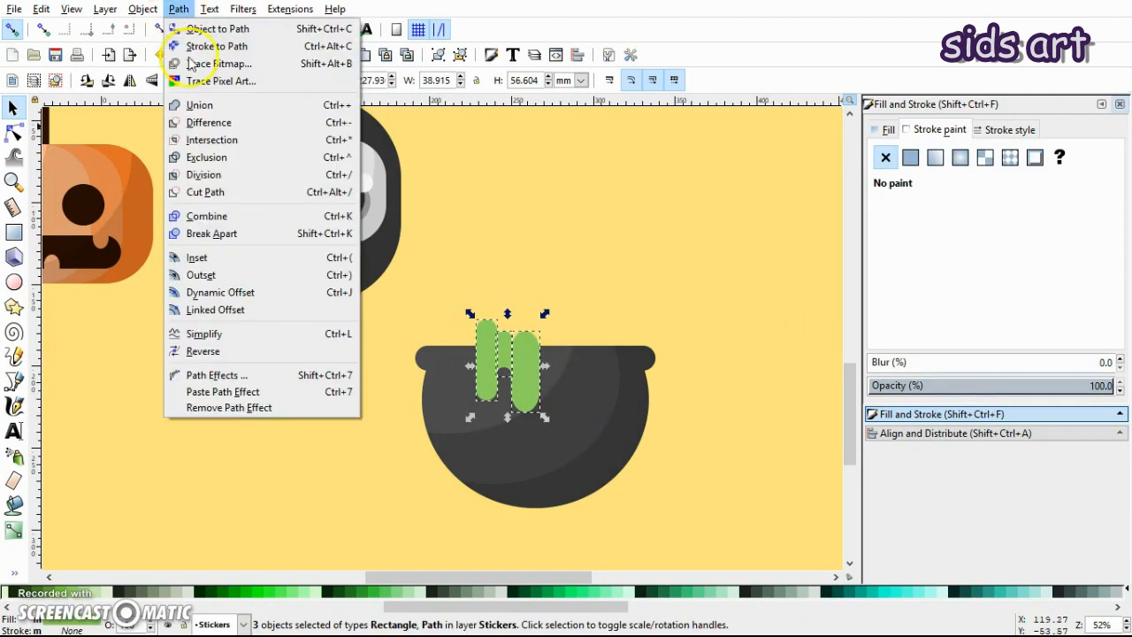
{"action": "left_click", "coordinate": [200, 106]}
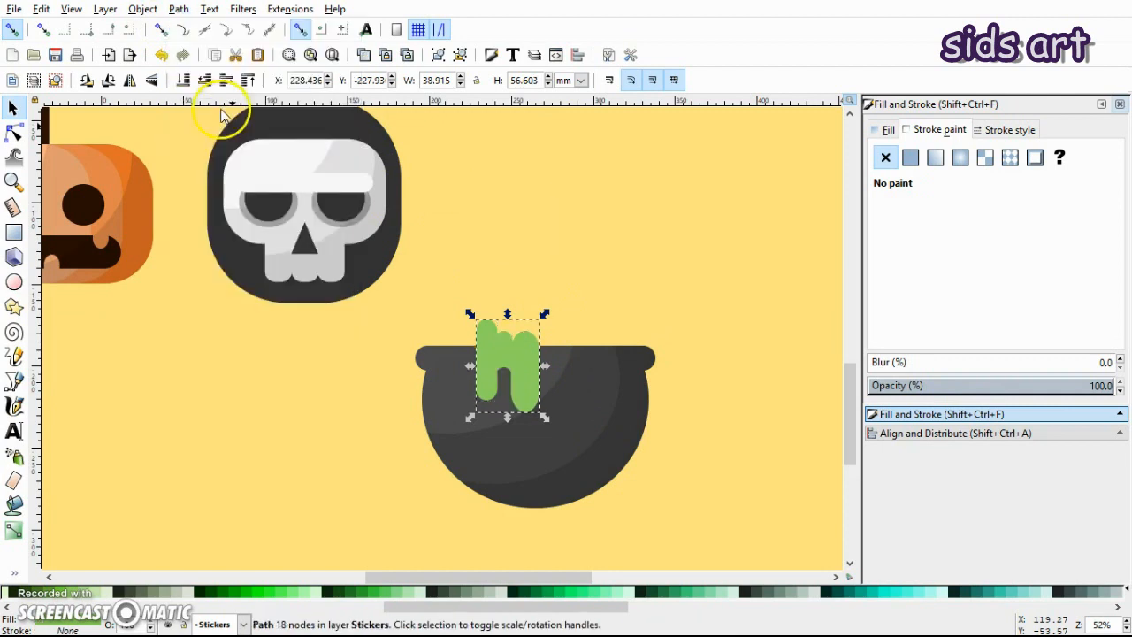
- Nudge the merged green drip shape slightly up and to the left on the cauldron
{"action": "left_click", "coordinate": [524, 190]}
{"action": "left_click_drag", "start_coordinate": [515, 339], "coordinate": [513, 336]}
{"action": "left_click", "coordinate": [633, 262]}
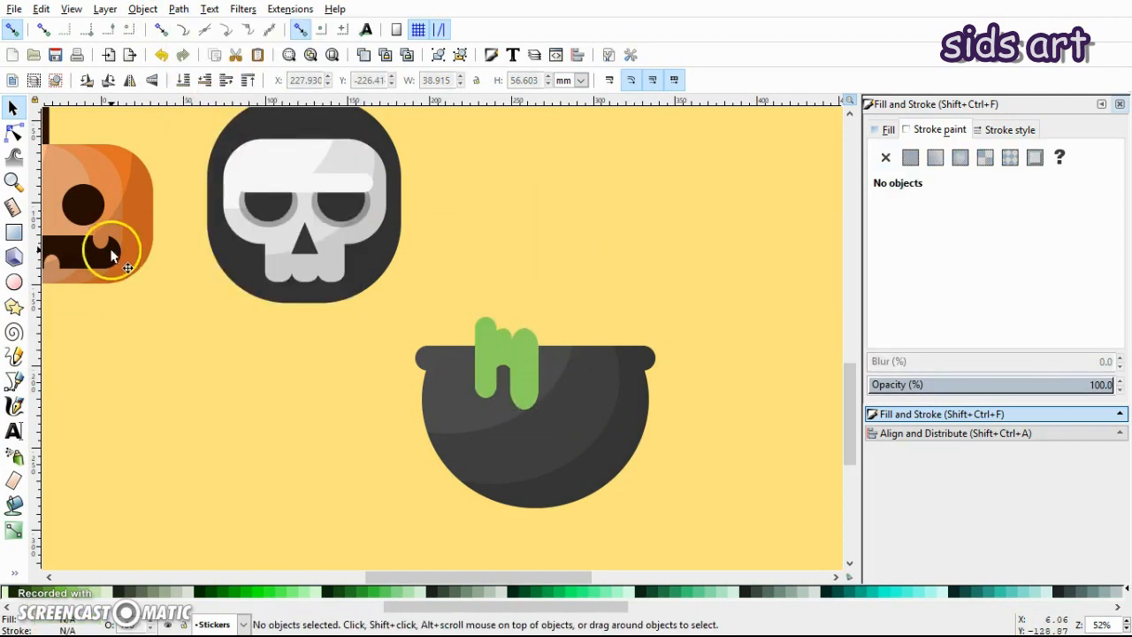
- Draw a rounded rectangle about 105 mm by 31 mm over the drip's top above the rim and subtract it with a path Difference
{"action": "left_click", "coordinate": [13, 231]}
{"action": "left_click_drag", "start_coordinate": [435, 298], "coordinate": [608, 347]}
{"action": "key", "text": "s"}
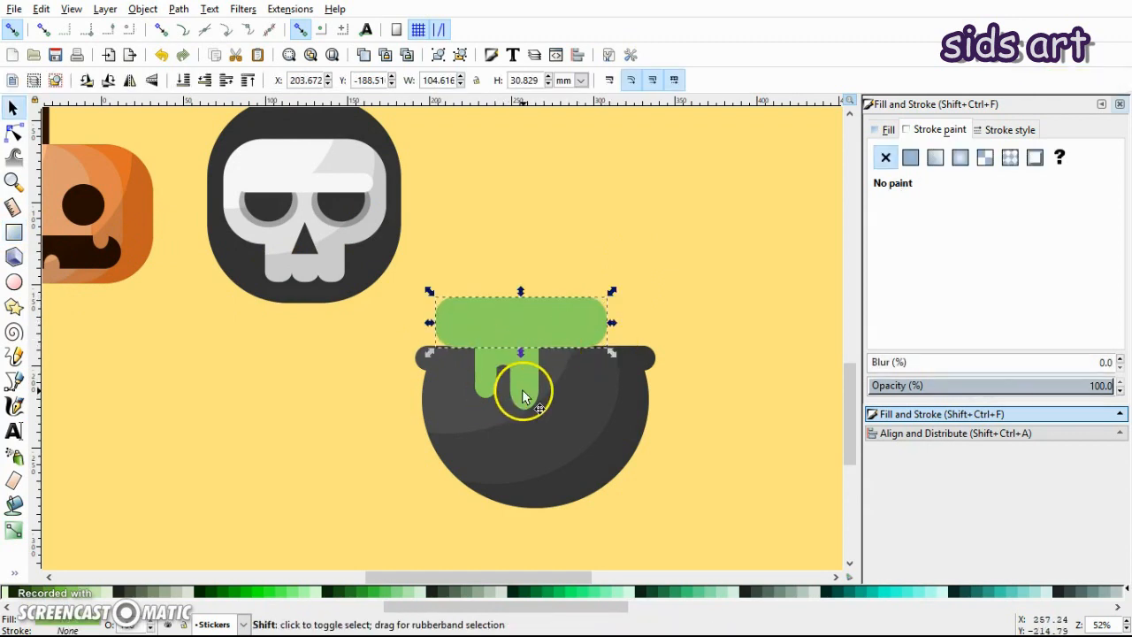
{"action": "left_click", "coordinate": [522, 389], "text": "shift"}
{"action": "left_click", "coordinate": [178, 10]}
{"action": "left_click", "coordinate": [208, 119]}
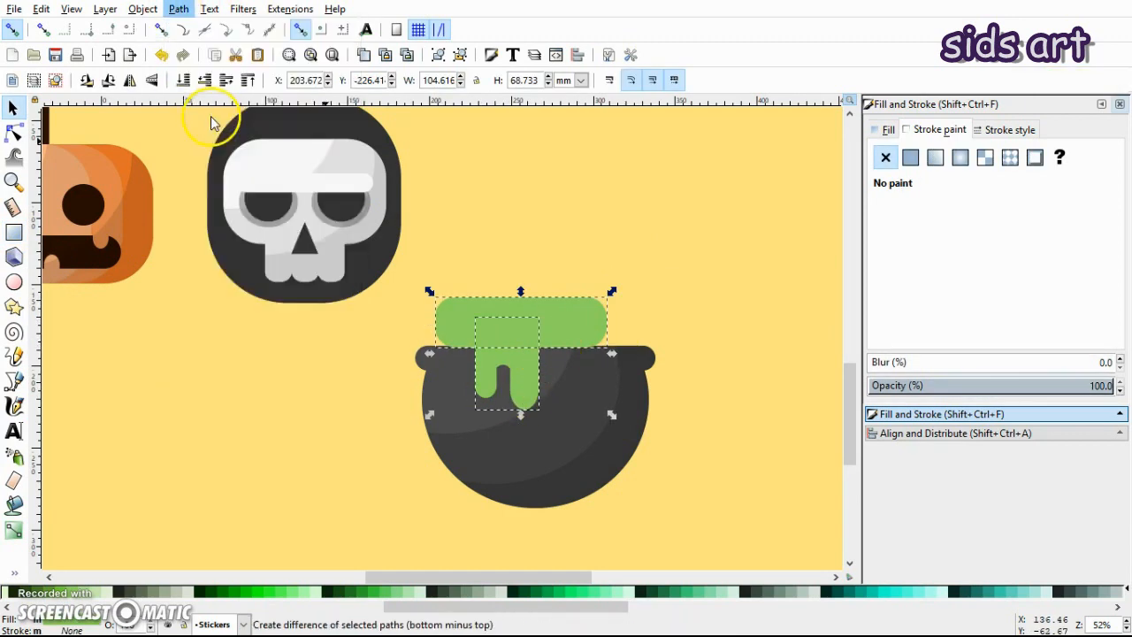
- Enlarge the trimmed green drip to about 43 mm by 45 mm, hanging from the cauldron's rim
{"action": "left_click_drag", "start_coordinate": [544, 339], "coordinate": [551, 335]}
{"action": "left_click", "coordinate": [606, 275]}
{"action": "left_click", "coordinate": [520, 346]}
{"action": "left_click_drag", "start_coordinate": [508, 417], "coordinate": [510, 426]}
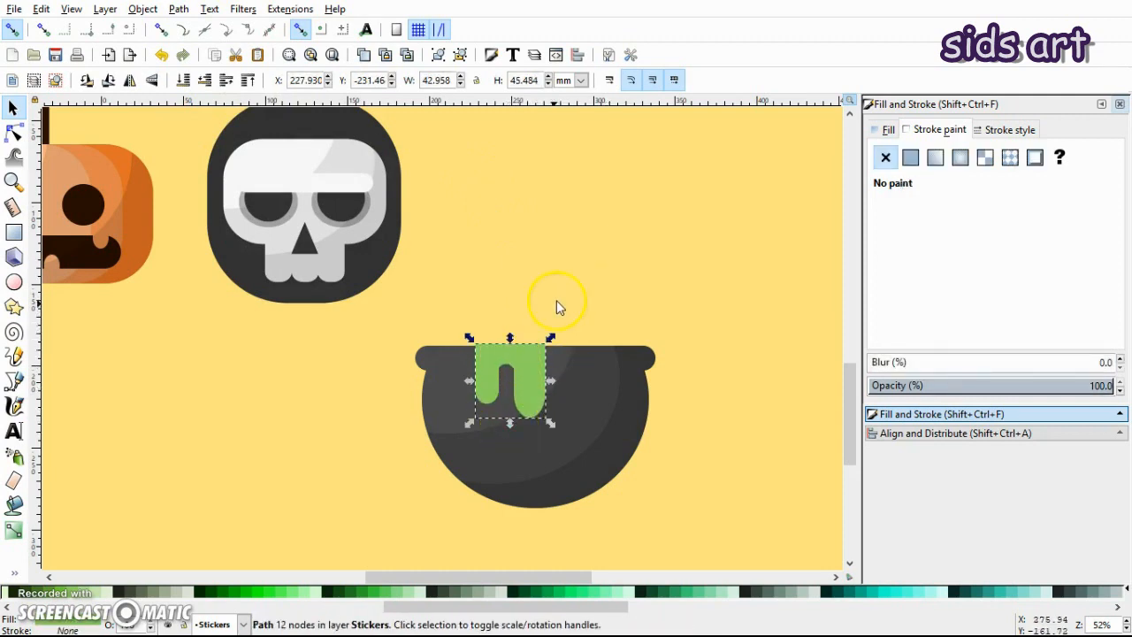
- Offset a copy of the green drip about 3 mm to the right, fill it darker green and lower it behind the original
{"action": "left_click_drag", "start_coordinate": [530, 375], "coordinate": [525, 372]}
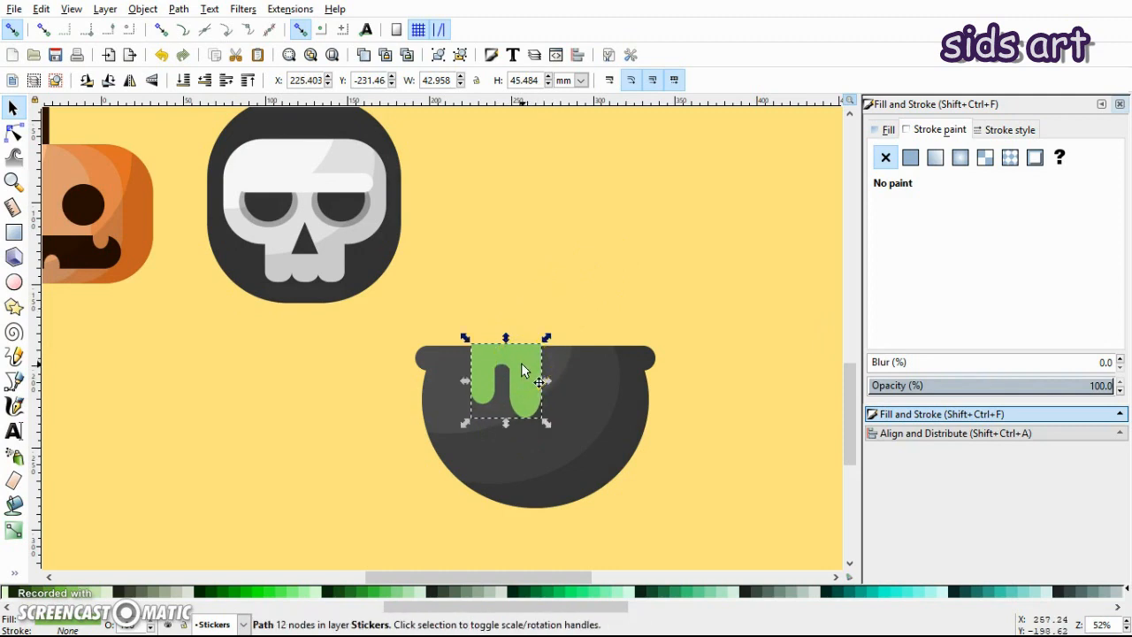
{"action": "left_click_drag", "start_coordinate": [521, 363], "coordinate": [530, 364]}
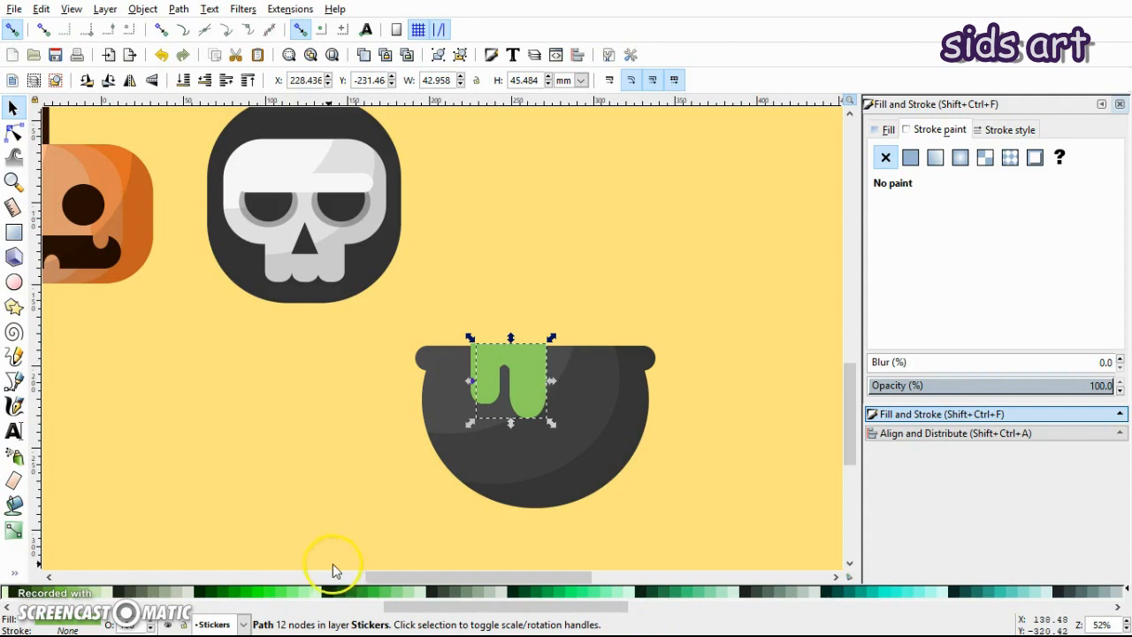
{"action": "left_click", "coordinate": [50, 594]}
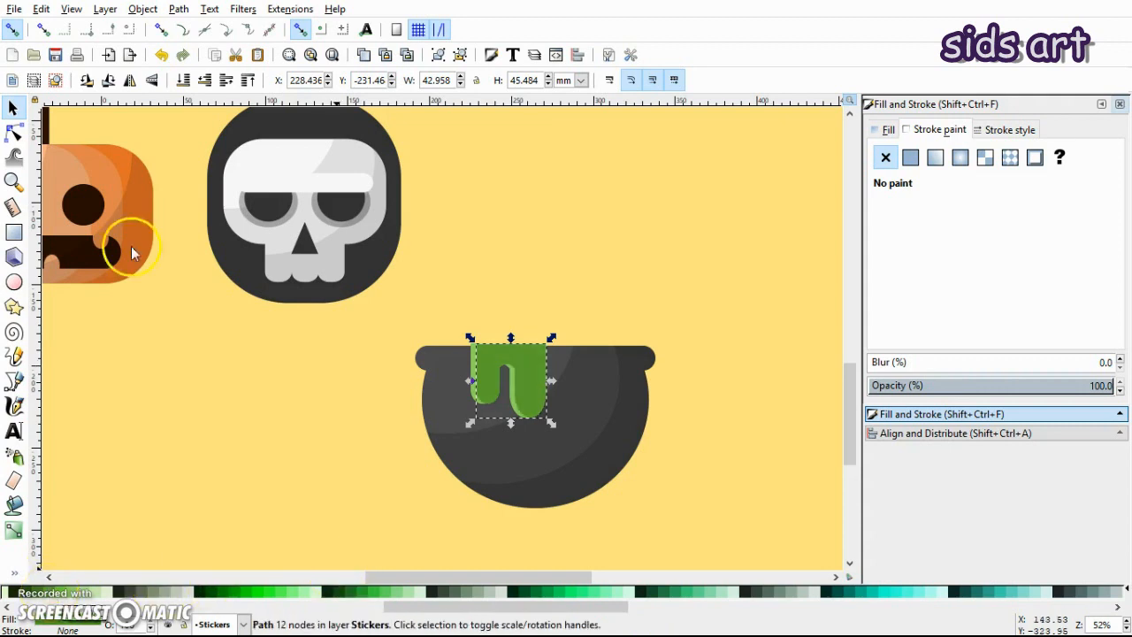
{"action": "left_click", "coordinate": [204, 80]}
{"action": "left_click", "coordinate": [544, 203]}
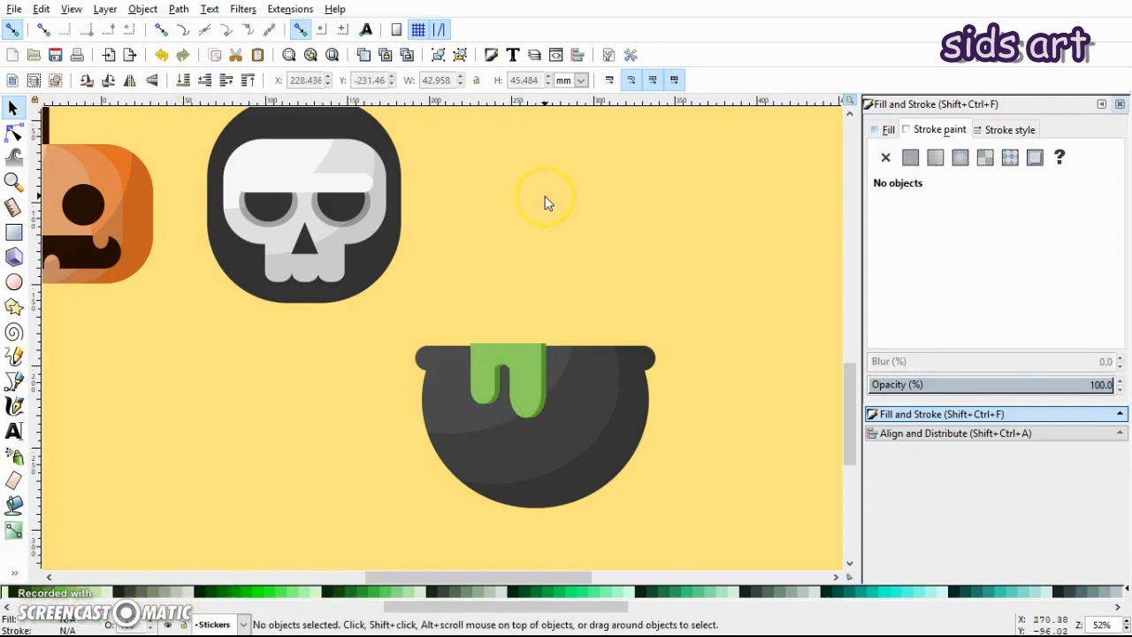
- Build a bubble about 18 mm wide above the drip from a dark green circle and an offset light green copy, grouped together
{"action": "left_click", "coordinate": [14, 282]}
{"action": "left_click_drag", "start_coordinate": [484, 277], "coordinate": [516, 311]}
{"action": "key", "text": "s"}
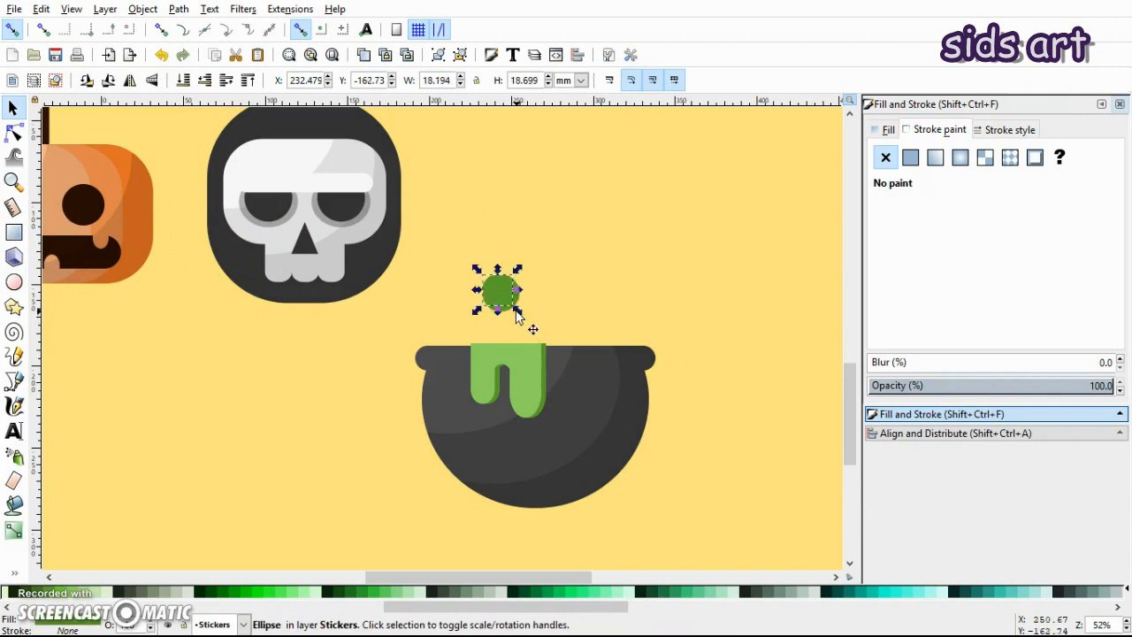
{"action": "key", "text": "d"}
{"action": "left_click", "coordinate": [524, 358]}
{"action": "key", "text": "s"}
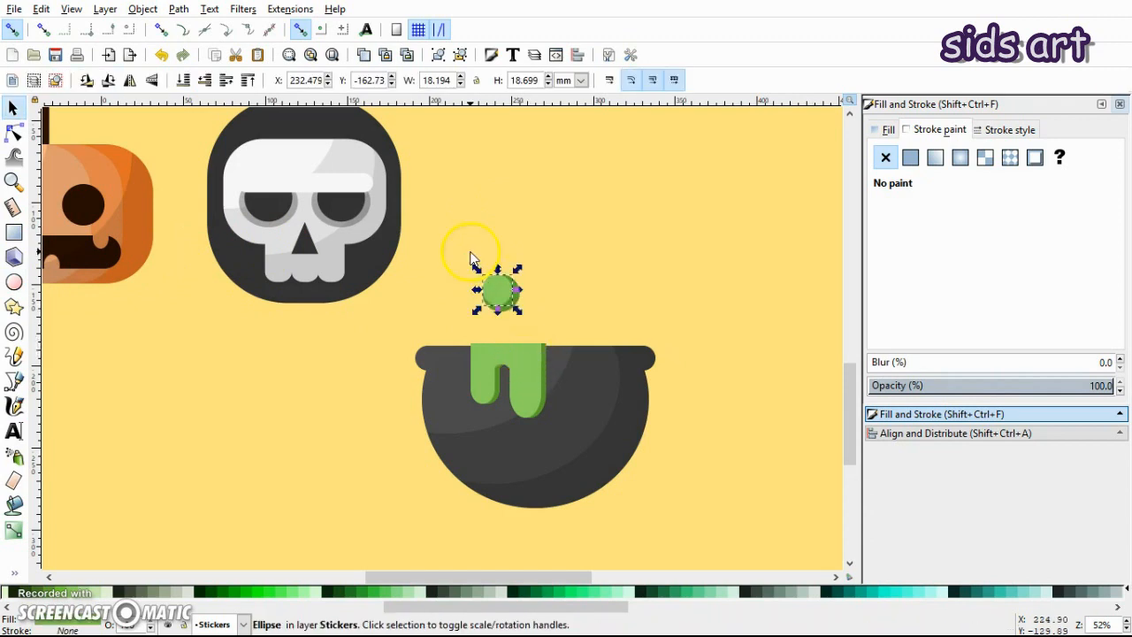
{"action": "left_click_drag", "start_coordinate": [470, 258], "coordinate": [538, 323]}
{"action": "key", "text": "ctrl+g"}
- Arrange the bubble above the drip with two smaller copies about 14 mm and 10 mm wide, and save the file
{"action": "left_click_drag", "start_coordinate": [498, 289], "coordinate": [494, 332]}
{"action": "key", "text": "ctrl+d"}
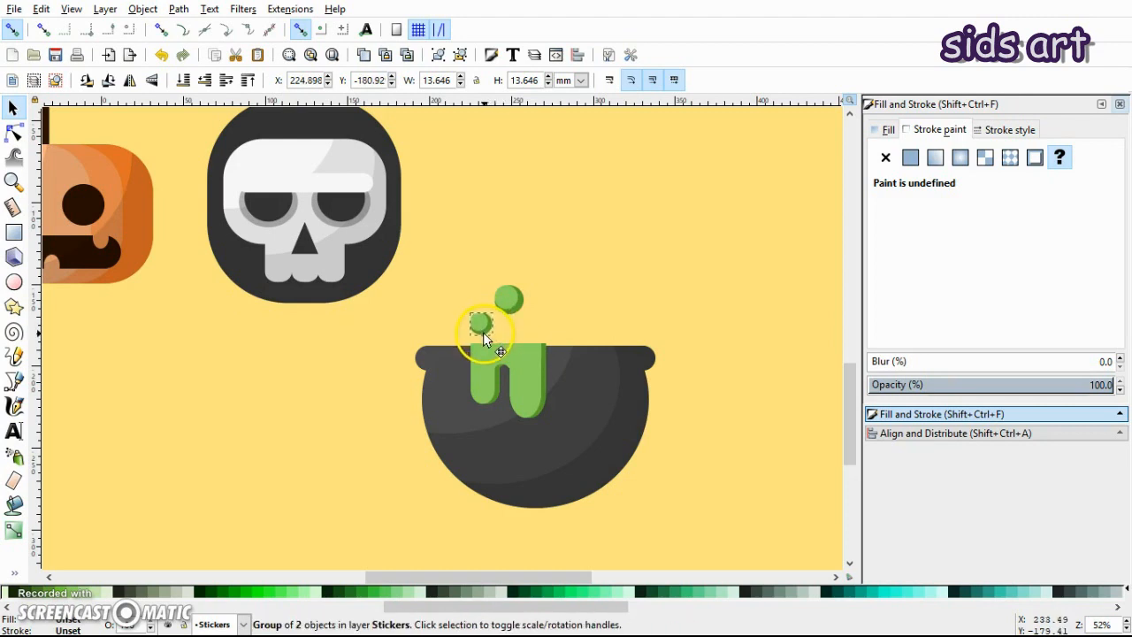
{"action": "key", "text": "ctrl+d"}
{"action": "left_click_drag", "start_coordinate": [485, 339], "coordinate": [480, 290]}
{"action": "left_click", "coordinate": [564, 284]}
{"action": "key", "text": "ctrl+s"}
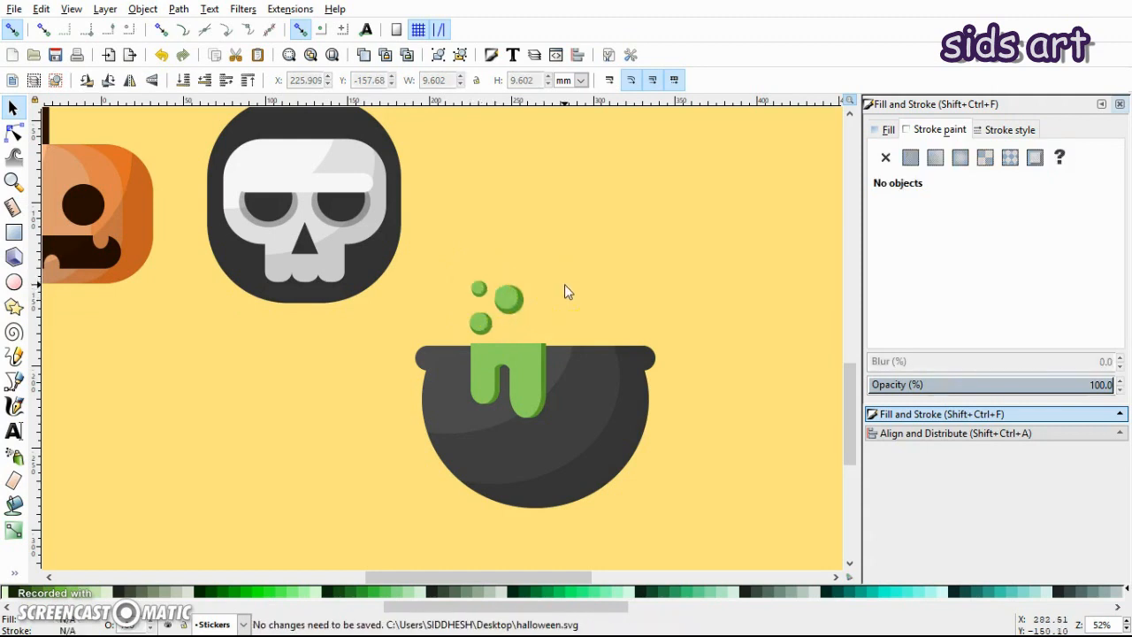
- Draw a rounded bar about 202 mm by 15 mm above the bubbles and fill it light brown
{"action": "left_click", "coordinate": [14, 231]}
{"action": "left_click_drag", "start_coordinate": [430, 253], "coordinate": [780, 266]}
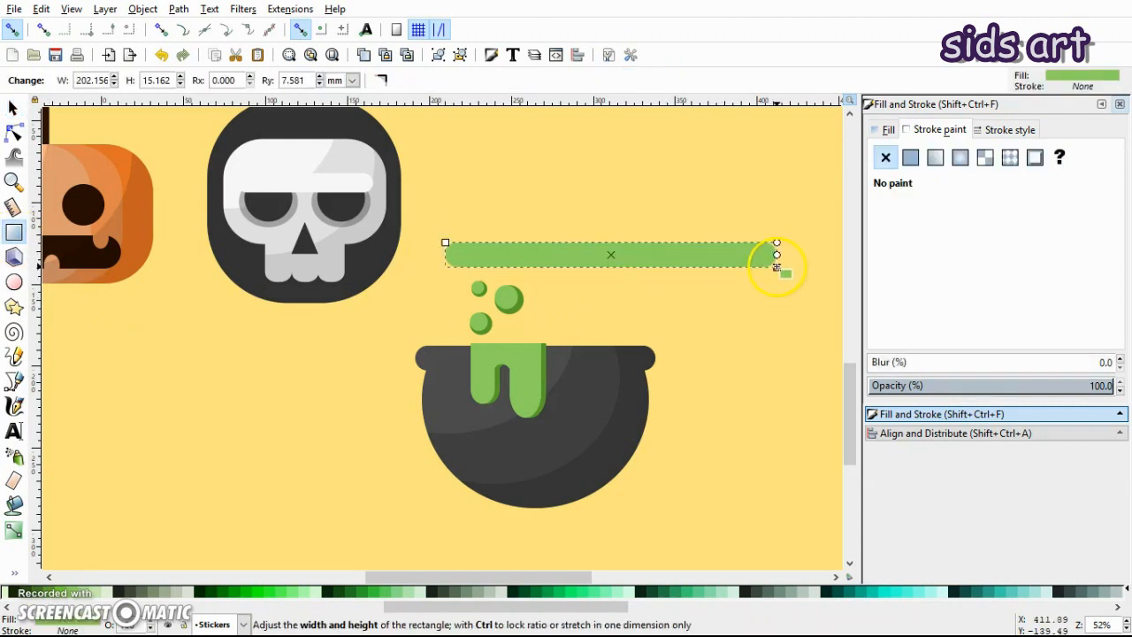
{"action": "scroll", "coordinate": [525, 607], "scroll_direction": "left", "scroll_amount": 5}
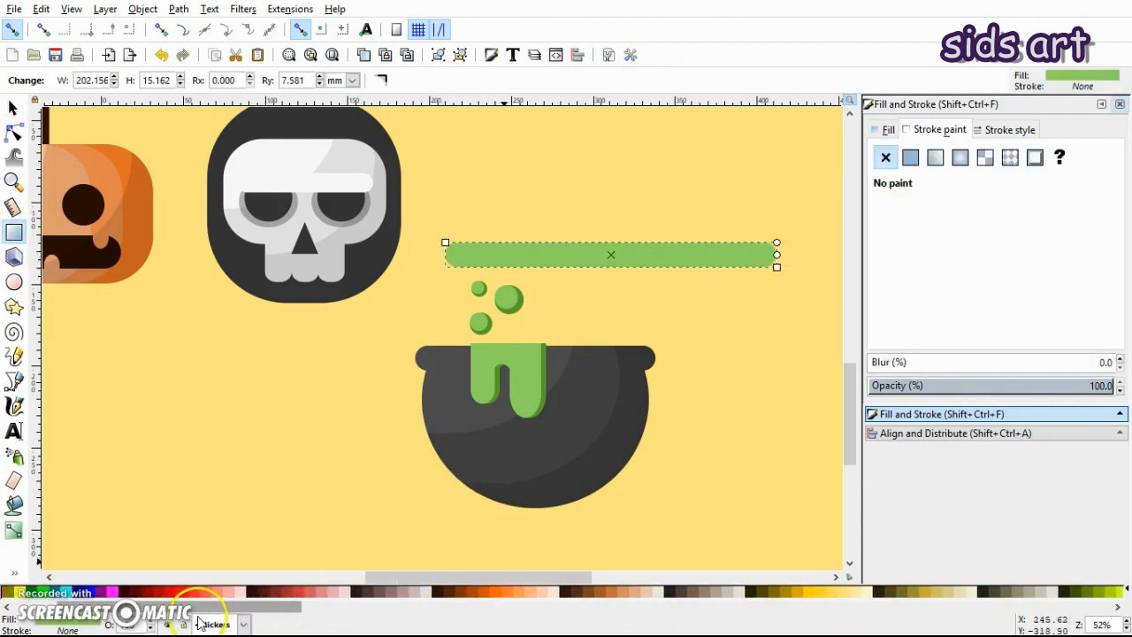
{"action": "left_click", "coordinate": [639, 594]}
{"action": "left_click", "coordinate": [642, 594]}
{"action": "left_click_drag", "start_coordinate": [642, 594], "coordinate": [546, 598]}
{"action": "left_click", "coordinate": [656, 592]}
{"action": "left_click_drag", "start_coordinate": [651, 593], "coordinate": [622, 514]}
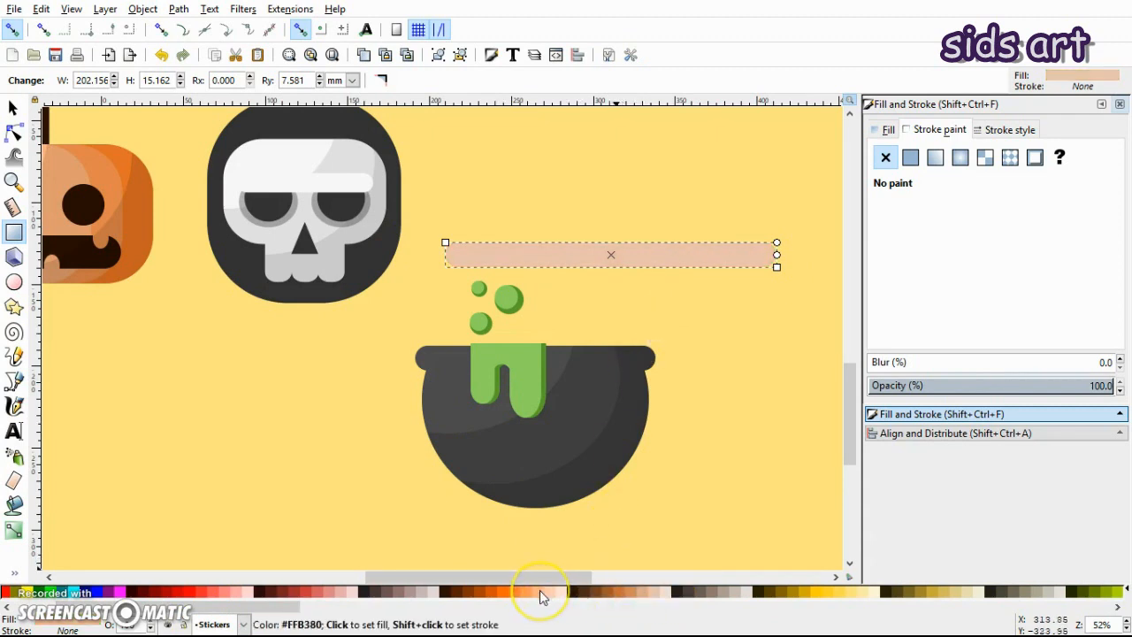
{"action": "left_click", "coordinate": [639, 594]}
- Reduce the light brown bar's height to about 12 mm
{"action": "key", "text": "s"}
{"action": "left_click", "coordinate": [627, 262]}
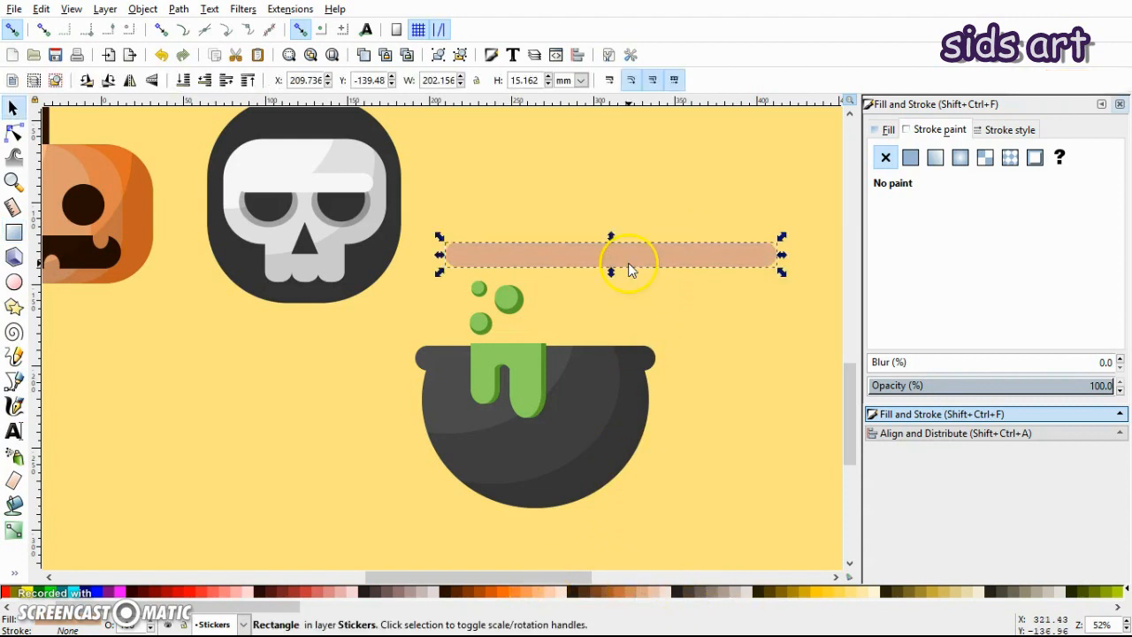
{"action": "left_click_drag", "start_coordinate": [616, 274], "coordinate": [613, 265]}
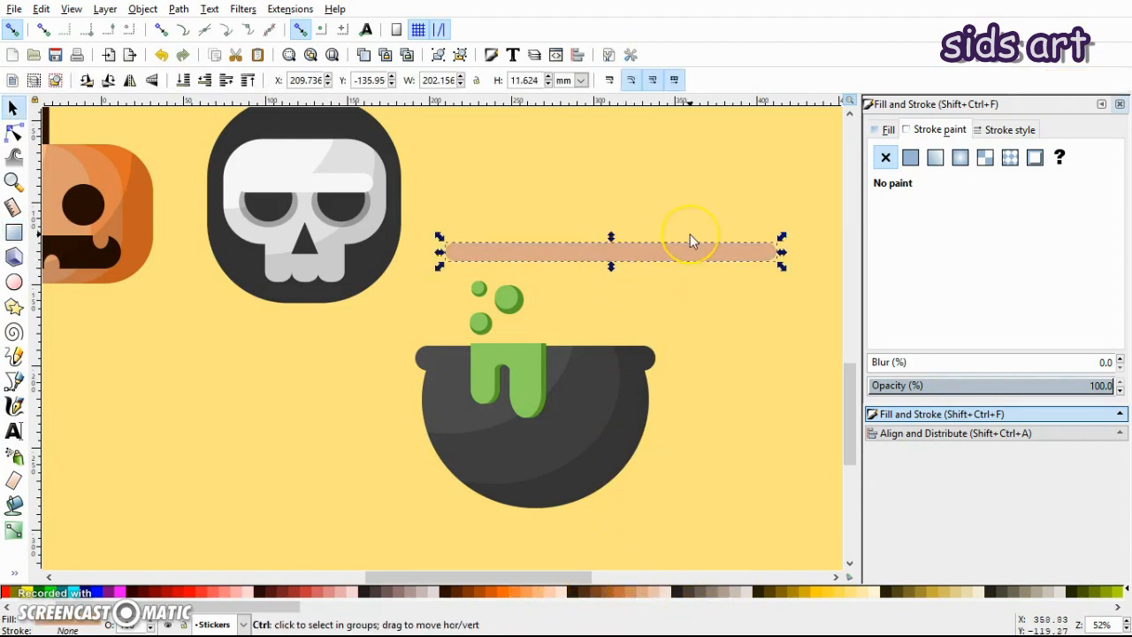
- Lay a dark brown copy over the bar and set its opacity to 20.6%
{"action": "left_click", "coordinate": [451, 591]}
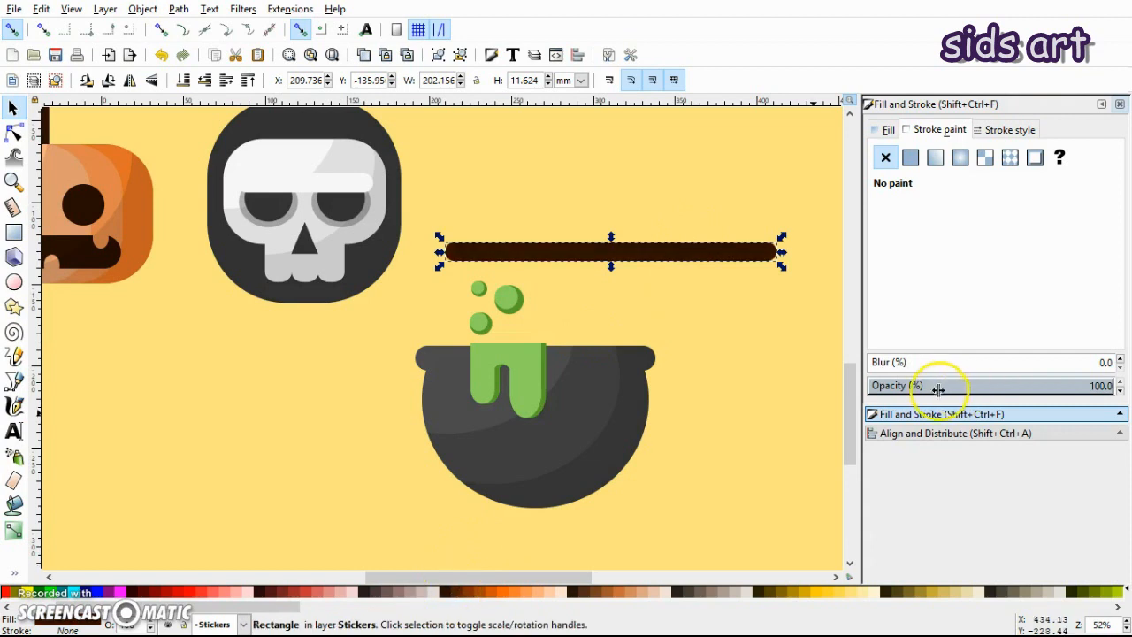
{"action": "left_click", "coordinate": [918, 386]}
{"action": "left_click", "coordinate": [681, 235]}
{"action": "left_click", "coordinate": [672, 256]}
- Subtract an upward-shifted copy from the transparent brown bar with a path Difference, leaving a shade along the bar's lower edge
{"action": "left_click_drag", "start_coordinate": [673, 257], "coordinate": [666, 237]}
{"action": "left_click", "coordinate": [678, 241], "text": "shift"}
{"action": "left_click", "coordinate": [679, 258], "text": "shift"}
{"action": "left_click", "coordinate": [681, 258], "text": "shift"}
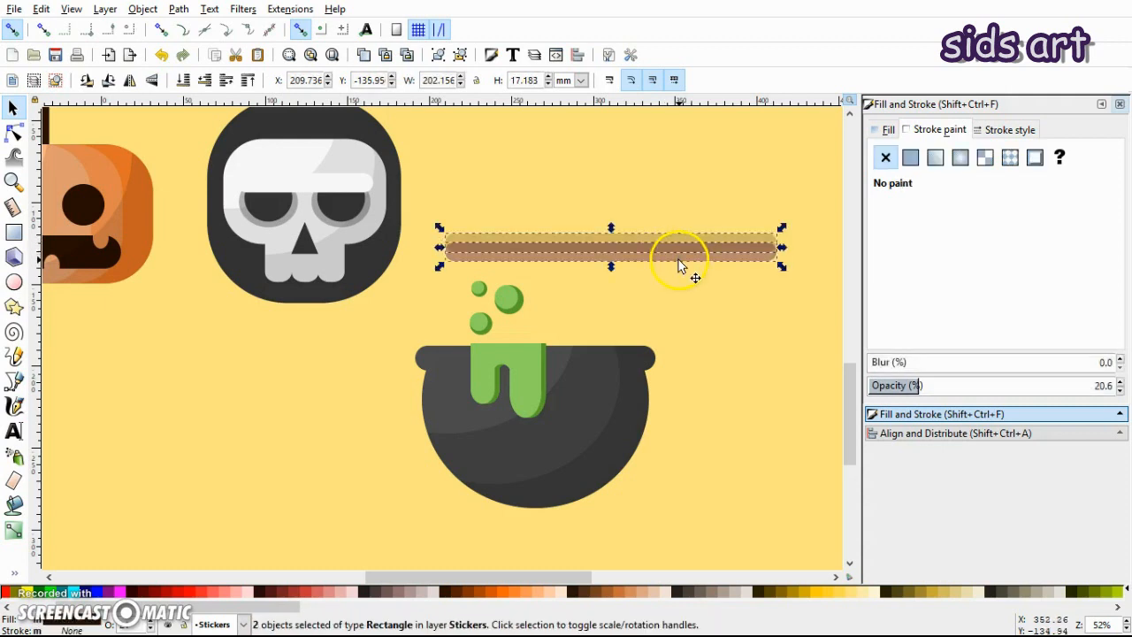
{"action": "left_click", "coordinate": [178, 9]}
{"action": "left_click", "coordinate": [215, 122]}
- Group the bar with its shade and shorten it to about 126 mm
{"action": "left_click", "coordinate": [391, 190]}
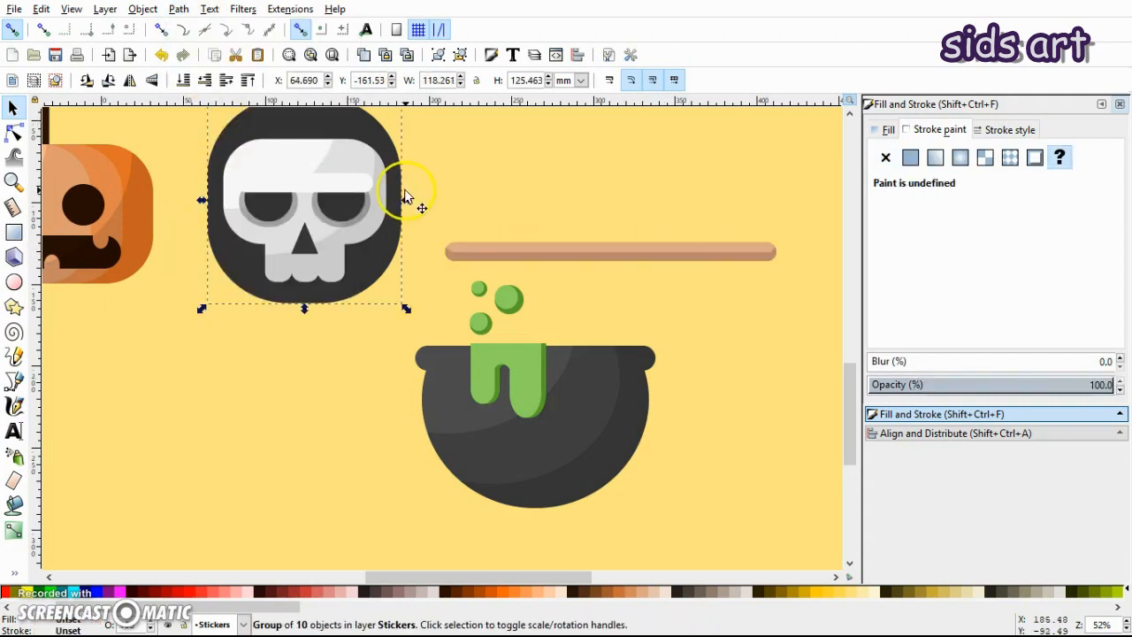
{"action": "left_click", "coordinate": [420, 204]}
{"action": "left_click_drag", "start_coordinate": [425, 209], "coordinate": [833, 284]}
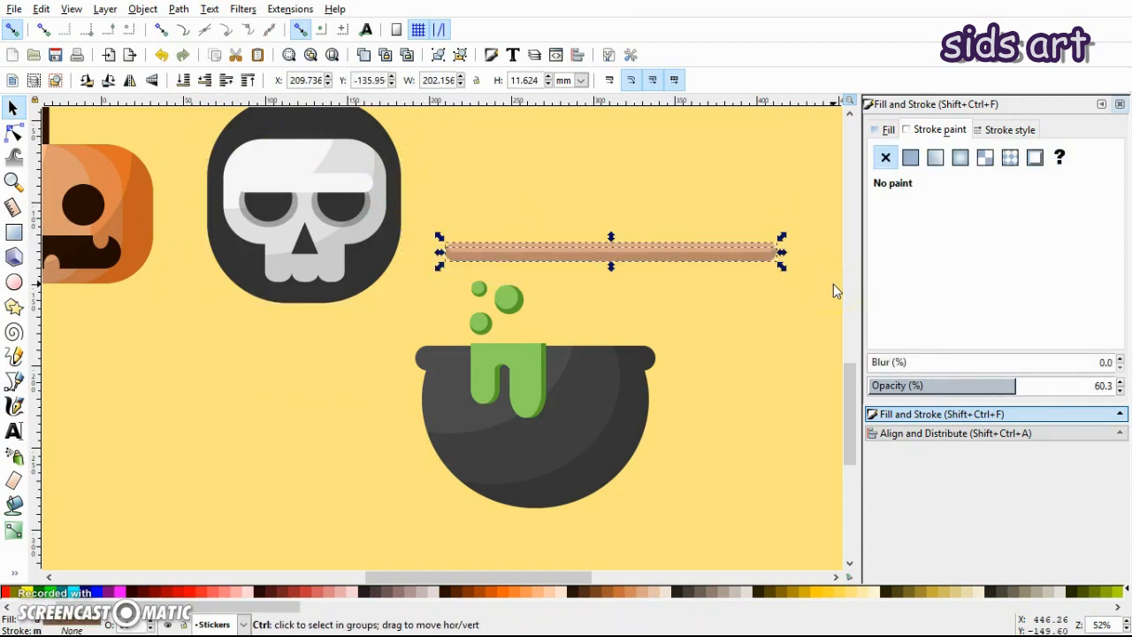
{"action": "left_click", "coordinate": [723, 255]}
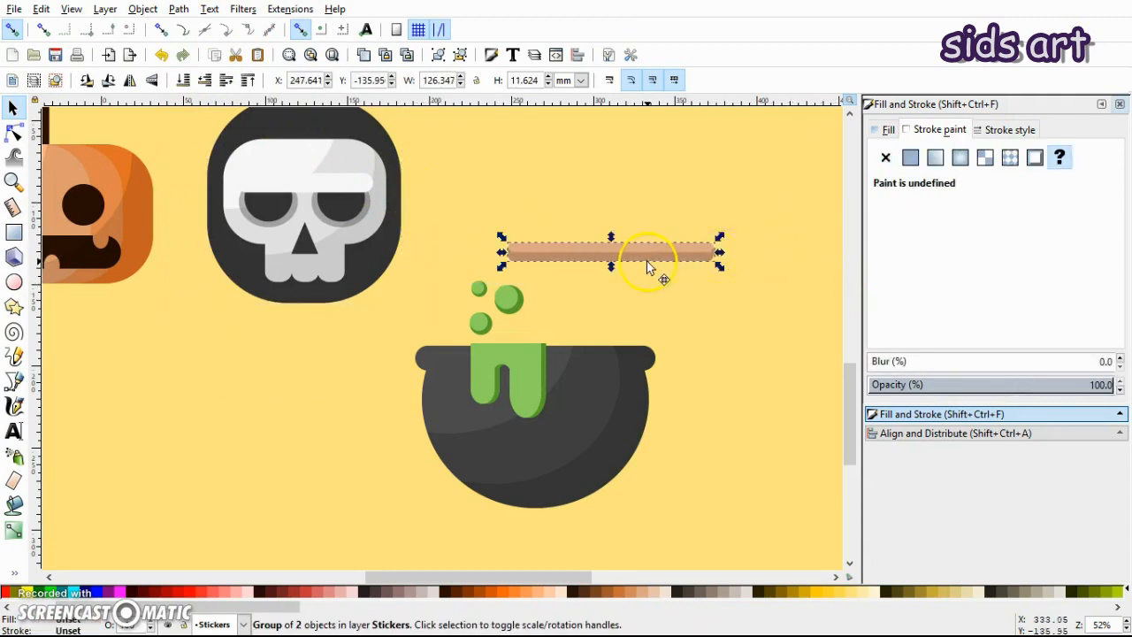
- Tilt the stick diagonally and lower it behind the cauldron so its upper end sticks out above the rim
{"action": "left_click_drag", "start_coordinate": [781, 237], "coordinate": [588, 318]}
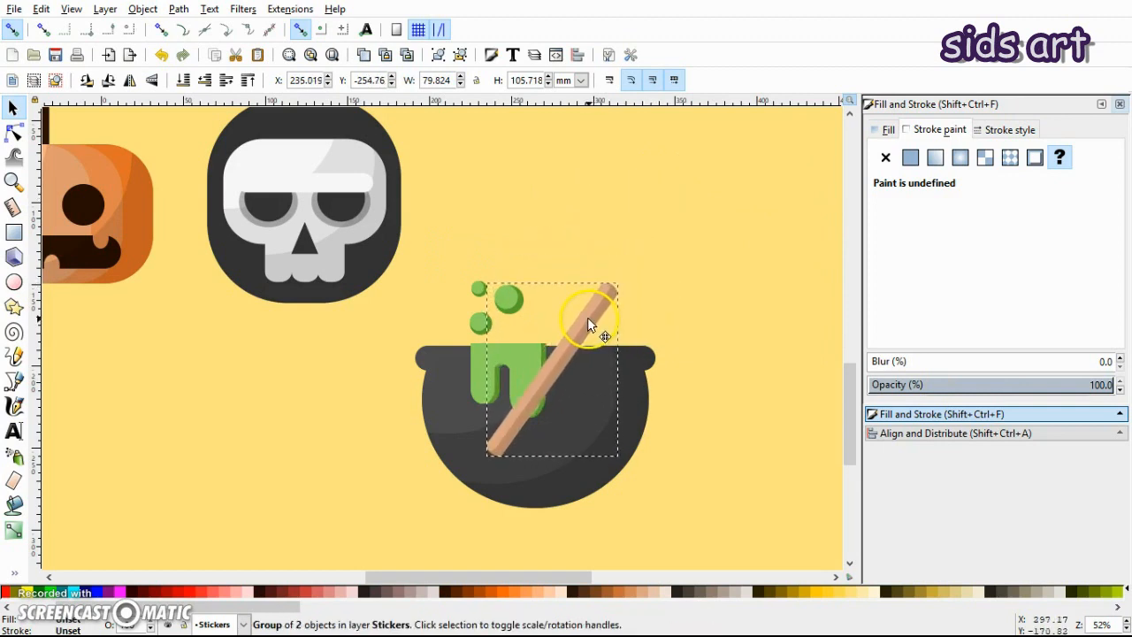
{"action": "left_click", "coordinate": [203, 80]}
{"action": "left_click", "coordinate": [533, 228]}
{"action": "left_click_drag", "start_coordinate": [597, 316], "coordinate": [600, 304]}
{"action": "left_click", "coordinate": [674, 296]}
- Draw a rounded leg about 13 mm by 25 mm below the cauldron, filled with the cauldron's dark grey at 100% opacity
{"action": "scroll", "coordinate": [673, 301], "scroll_direction": "down", "scroll_amount": 1}
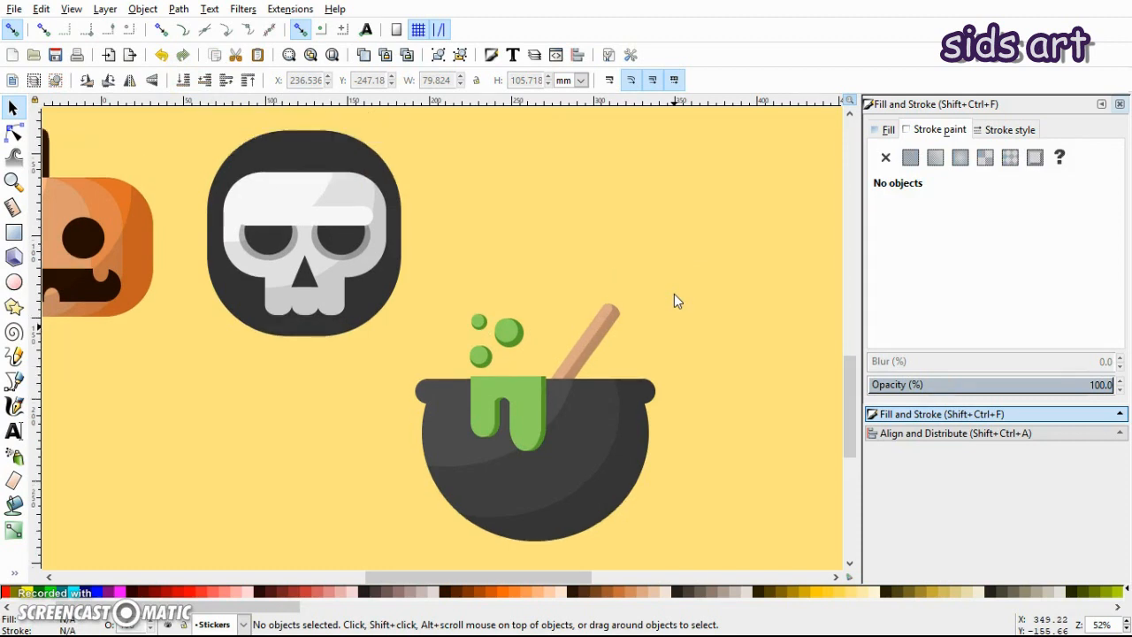
{"action": "left_click", "coordinate": [14, 234]}
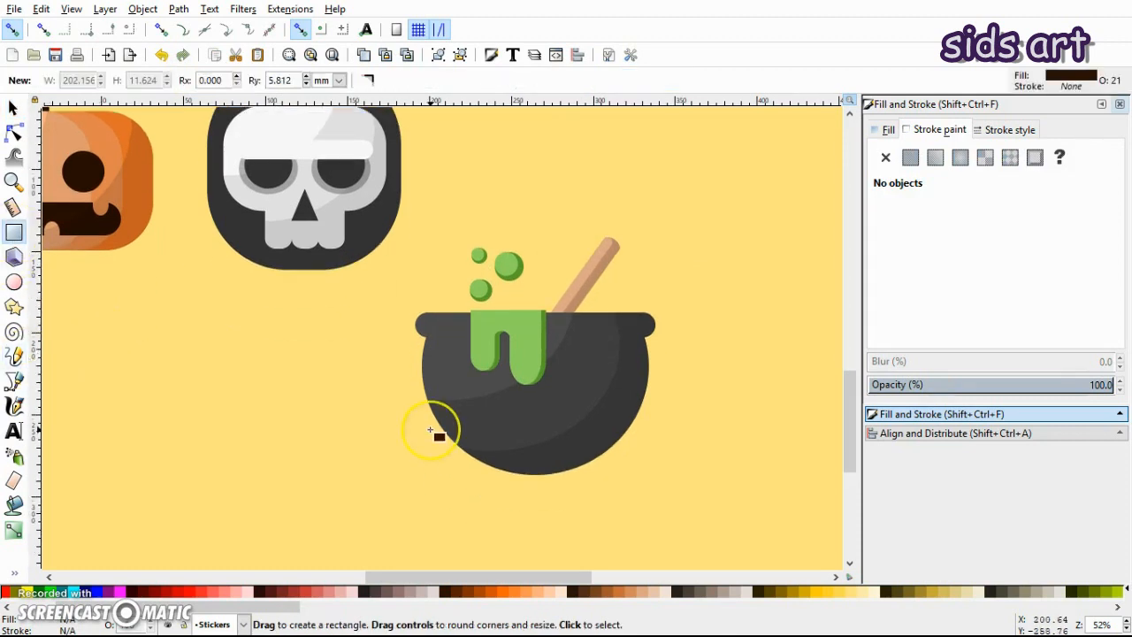
{"action": "left_click_drag", "start_coordinate": [439, 458], "coordinate": [459, 499]}
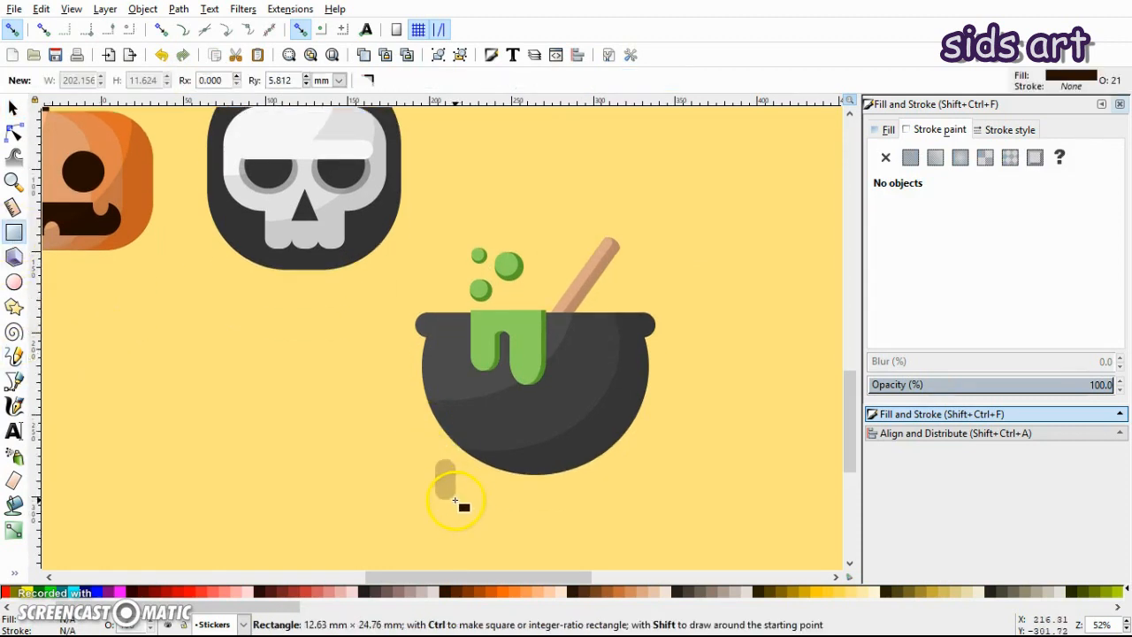
{"action": "key", "text": "d"}
{"action": "left_click_drag", "start_coordinate": [940, 380], "coordinate": [1122, 389]}
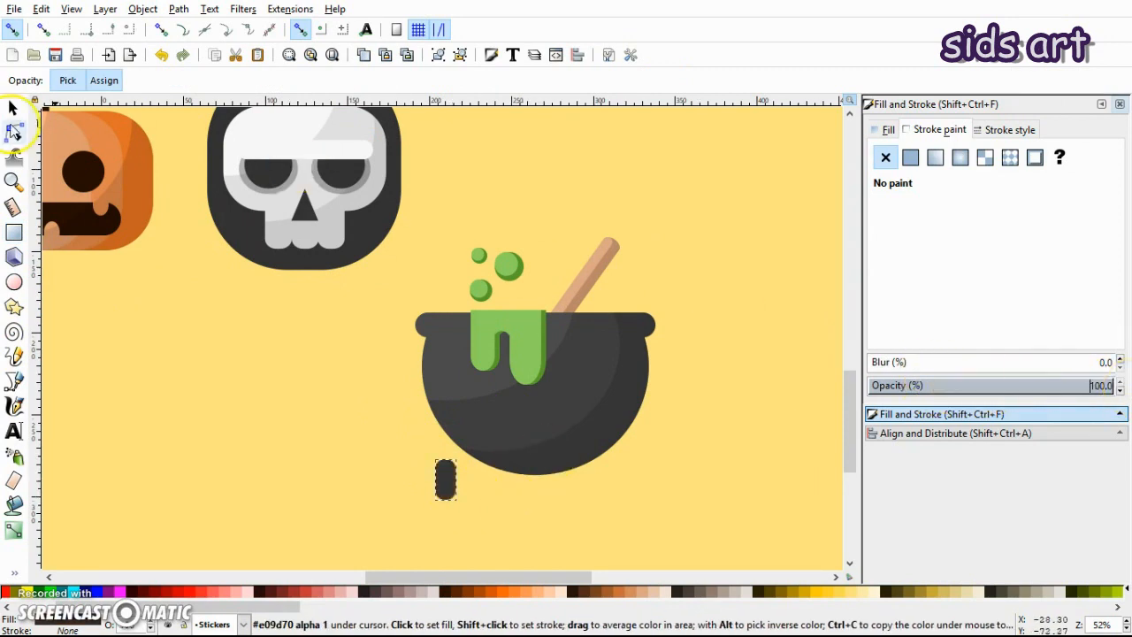
{"action": "double_click", "coordinate": [12, 109]}
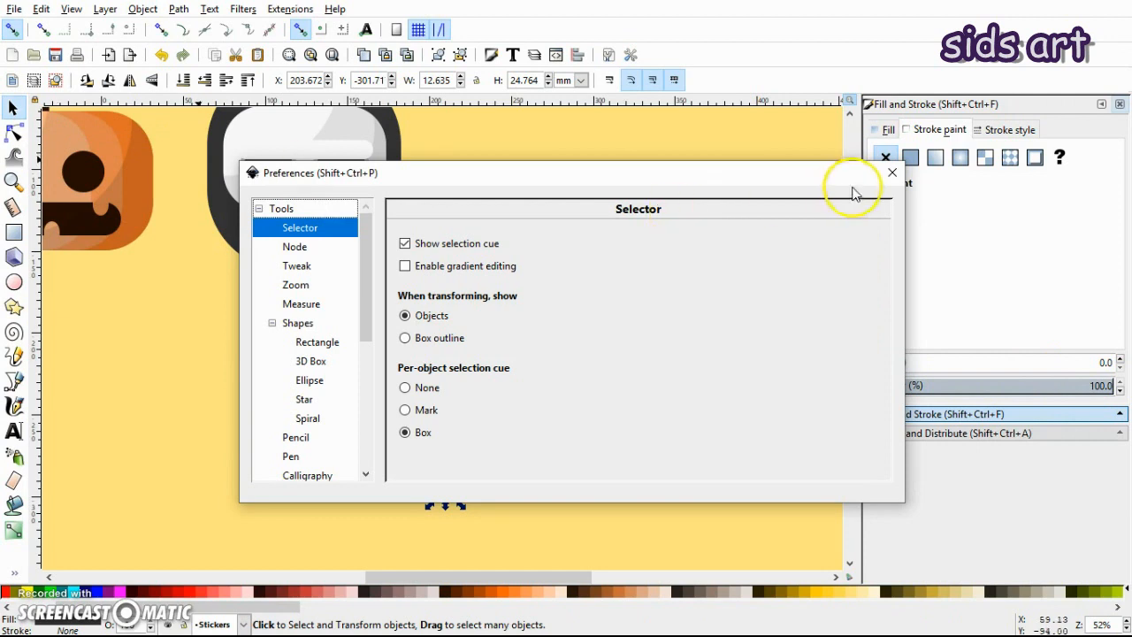
{"action": "left_click", "coordinate": [891, 174]}
- Attach the leg to the cauldron's underside and duplicate it so one leg stands on each side
{"action": "left_click_drag", "start_coordinate": [442, 482], "coordinate": [591, 462]}
{"action": "key", "text": "ctrl+d"}
{"action": "left_click", "coordinate": [641, 469]}
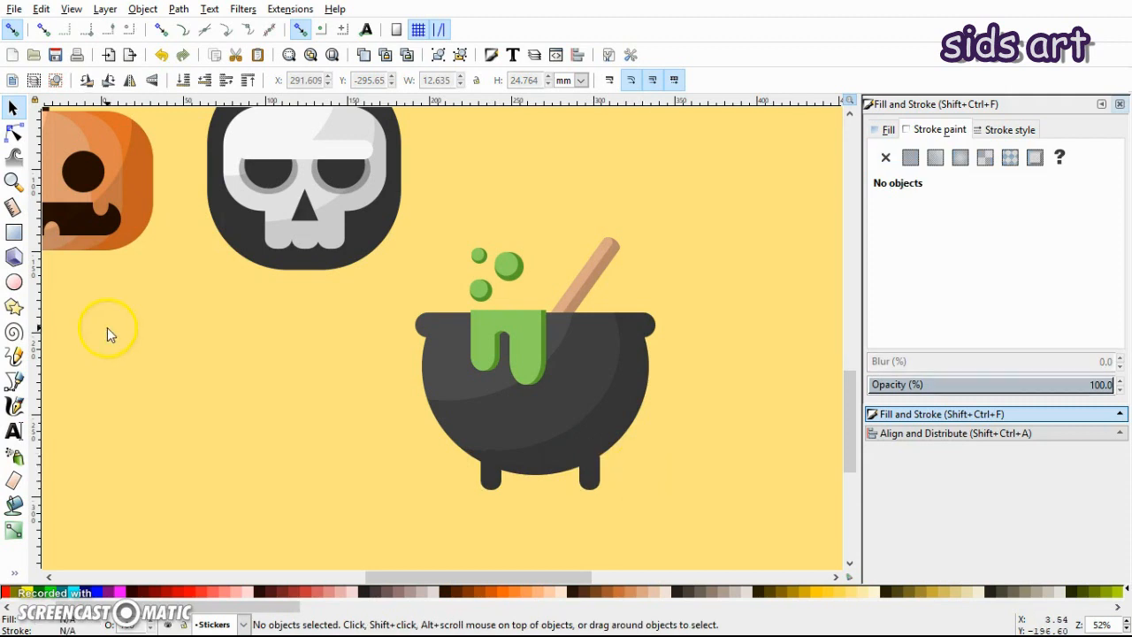
- Draw a rounded ground shadow about 126 mm by 11 mm across the cauldron's feet and set its opacity to 36.8%
{"action": "left_click", "coordinate": [14, 233]}
{"action": "mouse_move", "coordinate": [367, 483]}
{"action": "left_mouse_down"}
{"action": "mouse_move", "coordinate": [416, 499]}
{"action": "mouse_move", "coordinate": [632, 506]}
{"action": "mouse_move", "coordinate": [614, 497]}
{"action": "left_mouse_up"}
{"action": "key", "text": "s"}
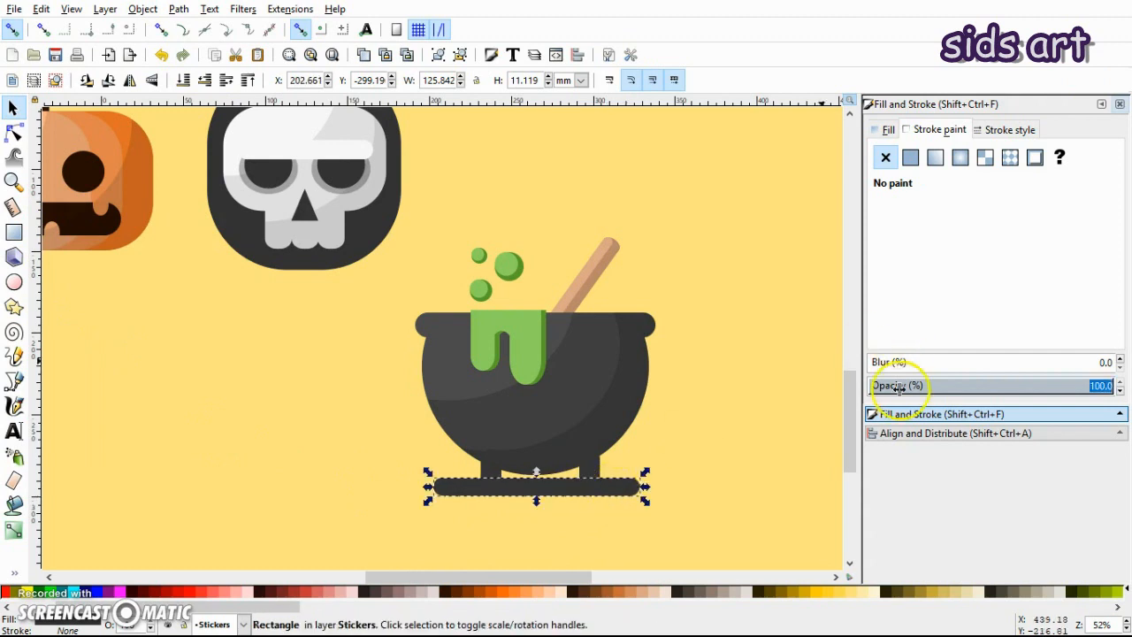
{"action": "left_click", "coordinate": [908, 390]}
{"action": "left_click_drag", "start_coordinate": [940, 389], "coordinate": [959, 385]}
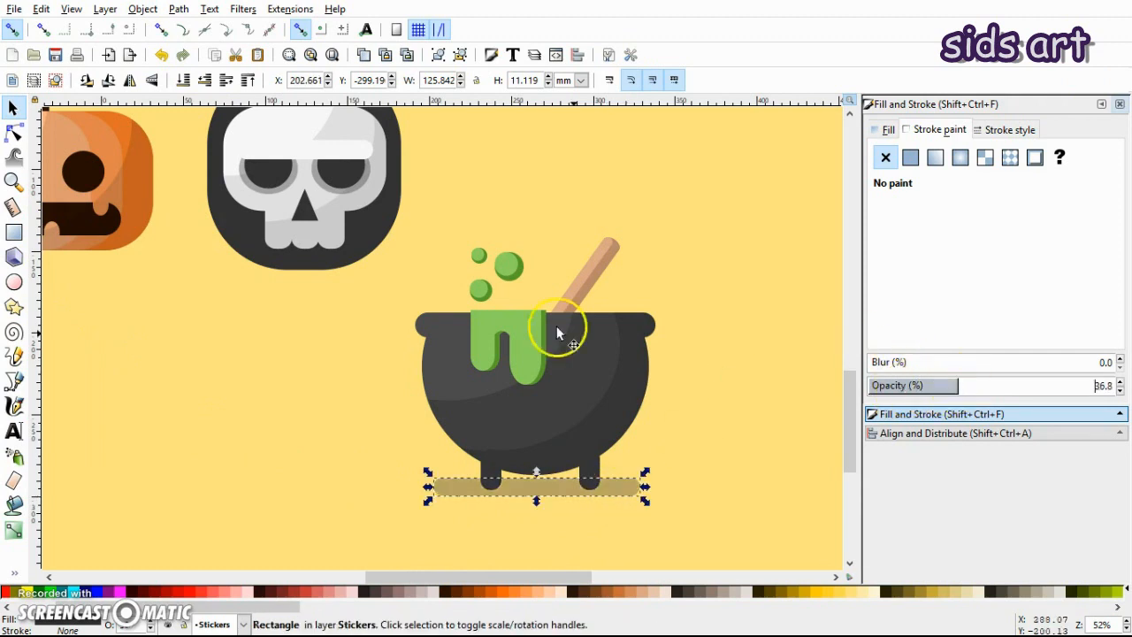
{"action": "left_click", "coordinate": [692, 437]}
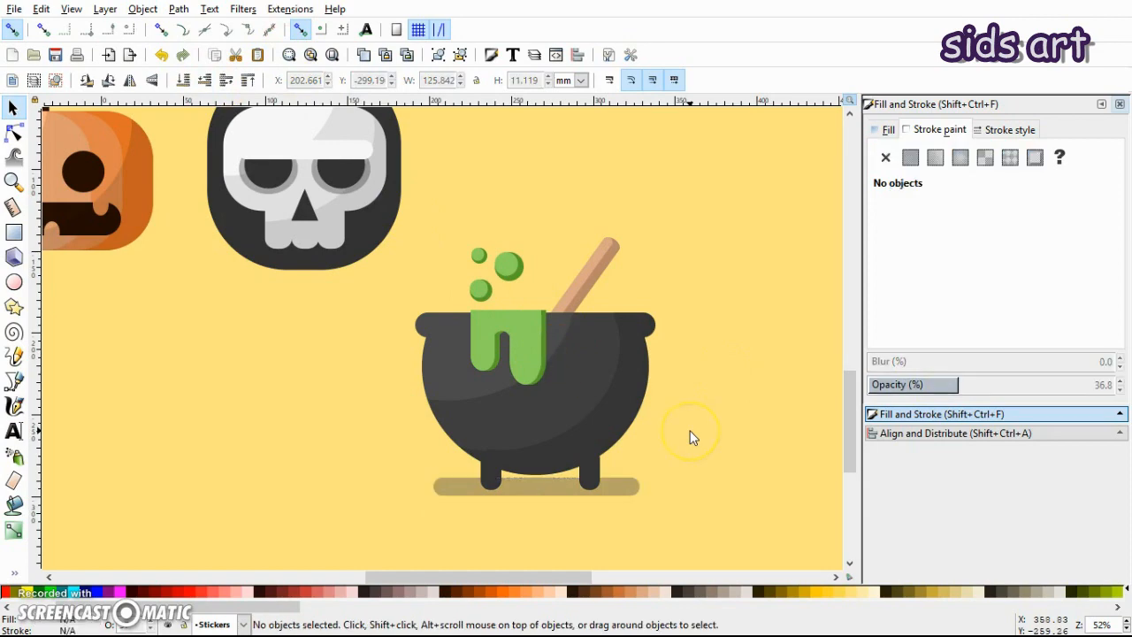
- Group all the cauldron pieces and move the group up beside the skull sticker
{"action": "left_click_drag", "start_coordinate": [715, 220], "coordinate": [382, 536]}
{"action": "key", "text": "ctrl+g"}
{"action": "left_click_drag", "start_coordinate": [501, 387], "coordinate": [627, 229]}
{"action": "key", "text": "minus"}
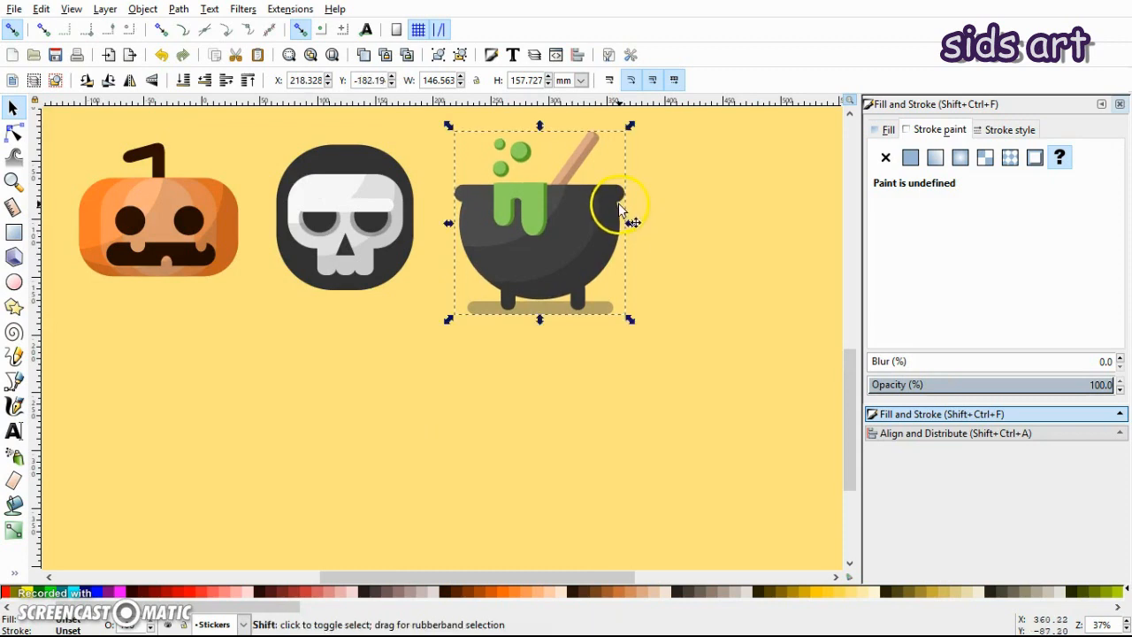
- Scale the cauldron group down to about 135 mm by 145 mm, align it with the other stickers and save the file
{"action": "left_click_drag", "start_coordinate": [635, 320], "coordinate": [628, 316]}
{"action": "left_click_drag", "start_coordinate": [549, 180], "coordinate": [542, 171]}
{"action": "left_click", "coordinate": [737, 230]}
{"action": "key", "text": "ctrl+s"}
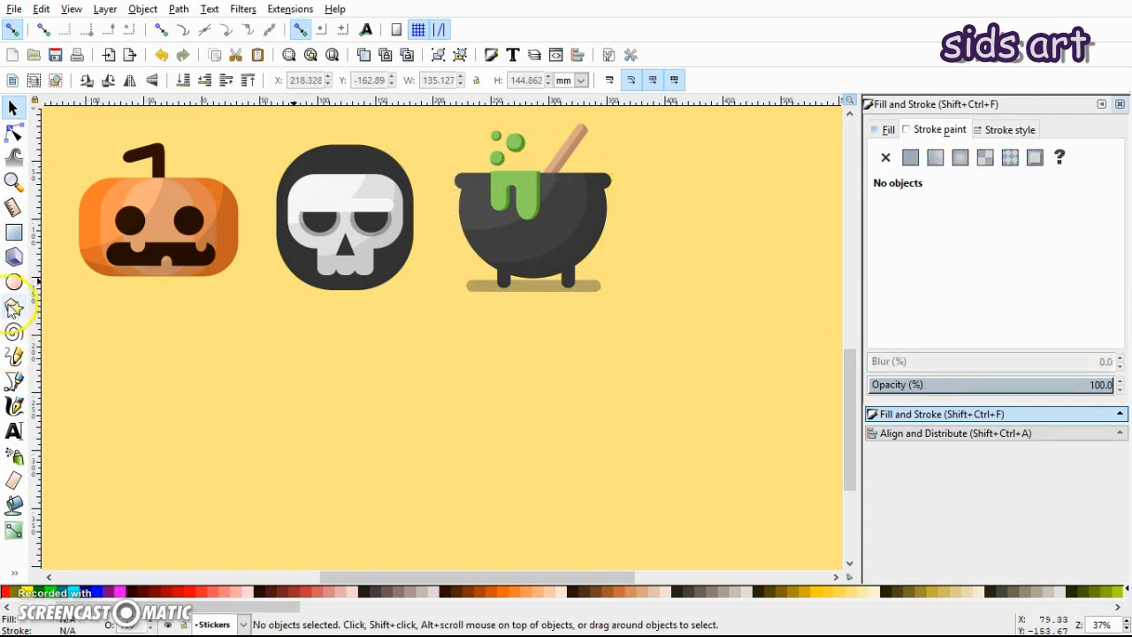
- Draw a triangle about 80 mm by 69 mm below the skull and set its opacity to 100%
{"action": "left_click", "coordinate": [13, 306]}
{"action": "left_click_drag", "start_coordinate": [215, 359], "coordinate": [316, 446]}
{"action": "key", "text": "space"}
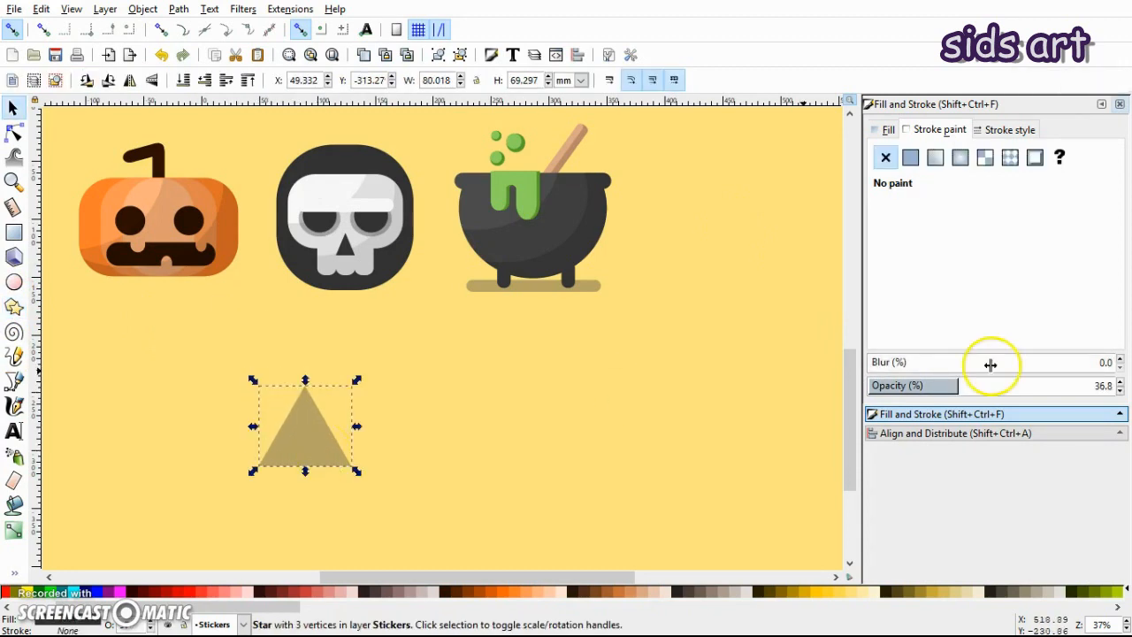
{"action": "left_click_drag", "start_coordinate": [978, 390], "coordinate": [1129, 398]}
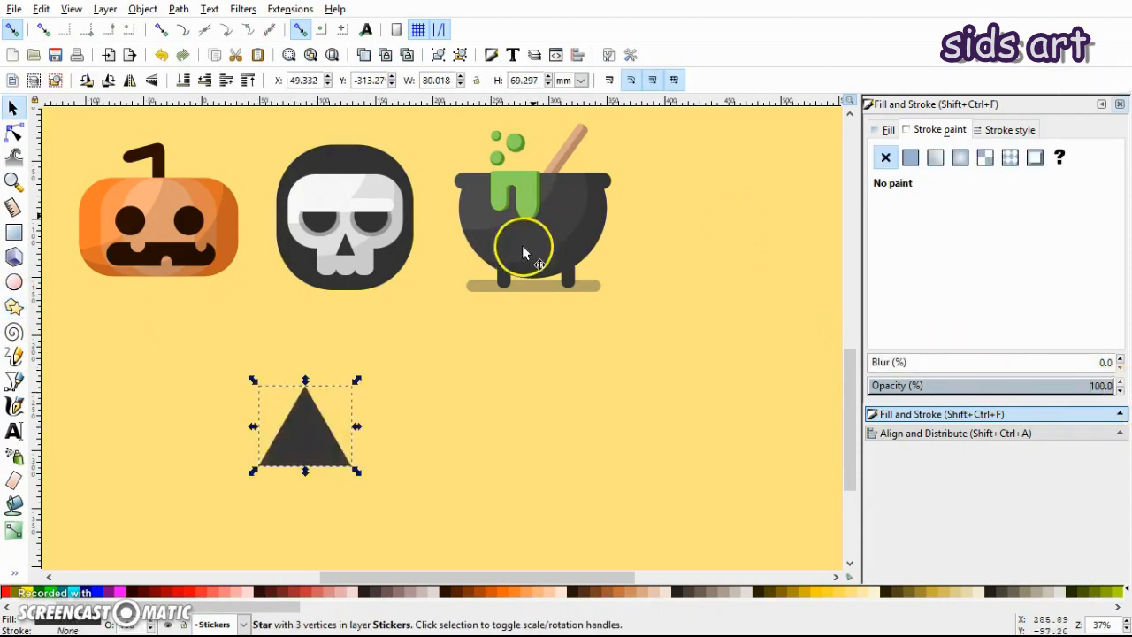
- Fill the triangle with the lighter grey sampled from the cauldron
{"action": "left_click", "coordinate": [424, 379]}
{"action": "left_click", "coordinate": [315, 432]}
{"action": "key", "text": "d"}
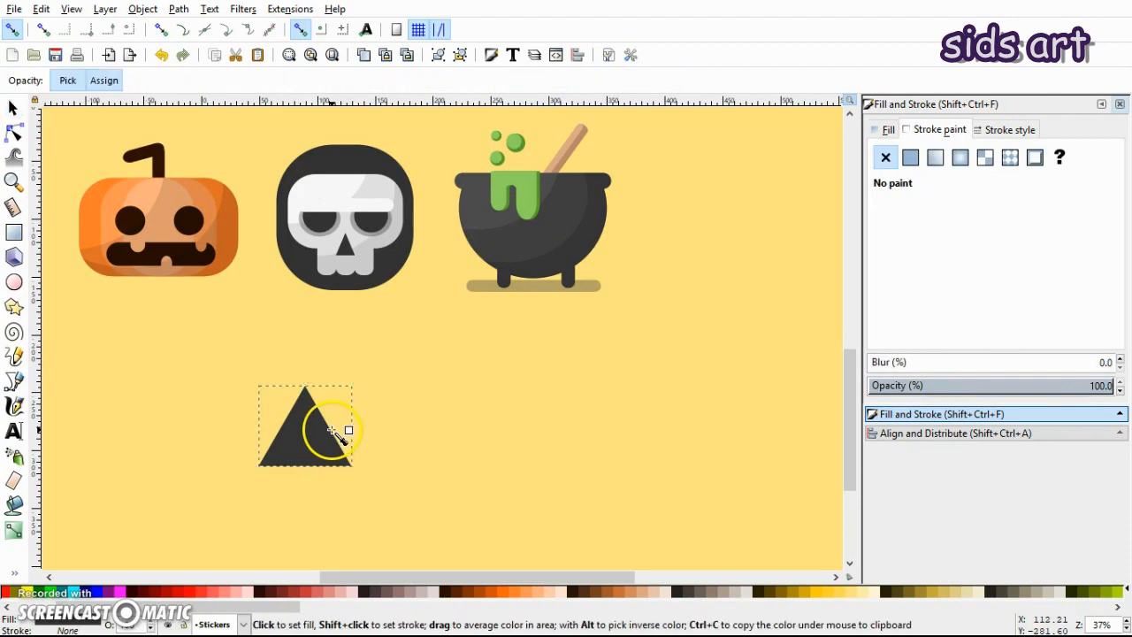
{"action": "left_click", "coordinate": [458, 191]}
{"action": "key", "text": "space"}
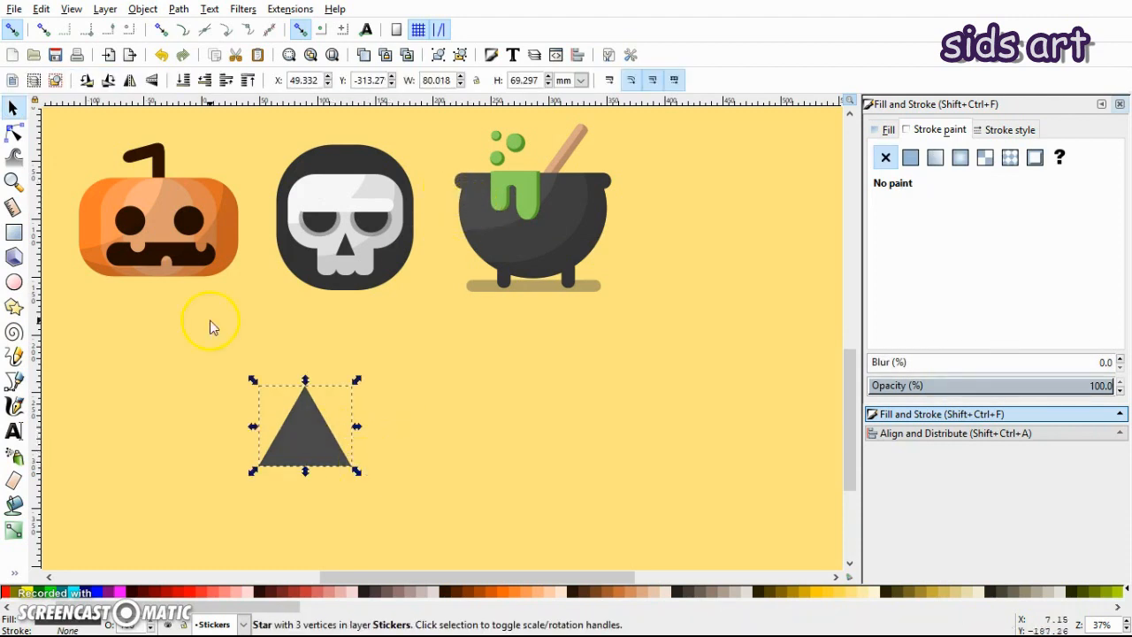
- Turn the triangle into a 29-point spiky star about 92 mm across
{"action": "left_click", "coordinate": [13, 307]}
{"action": "left_click_drag", "start_coordinate": [181, 78], "coordinate": [183, 76]}
{"action": "key", "text": "s"}
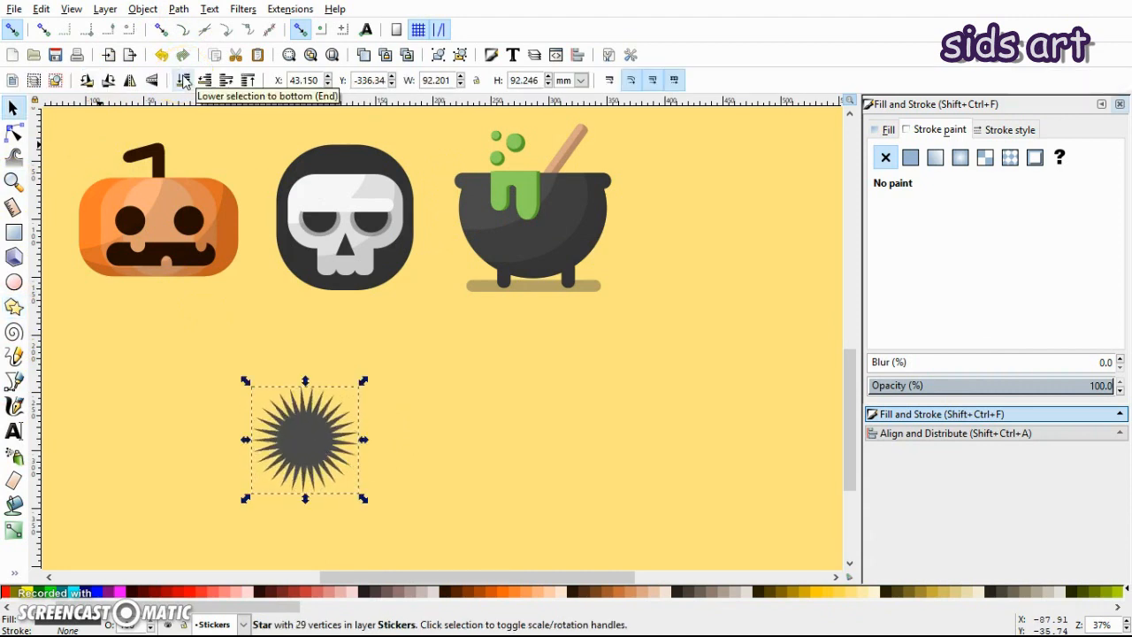
- Enlarge the spiky star to about 182 mm across with short, wide spikes and place it below the skull
{"action": "left_click_drag", "start_coordinate": [363, 501], "coordinate": [458, 542]}
{"action": "left_click", "coordinate": [13, 132]}
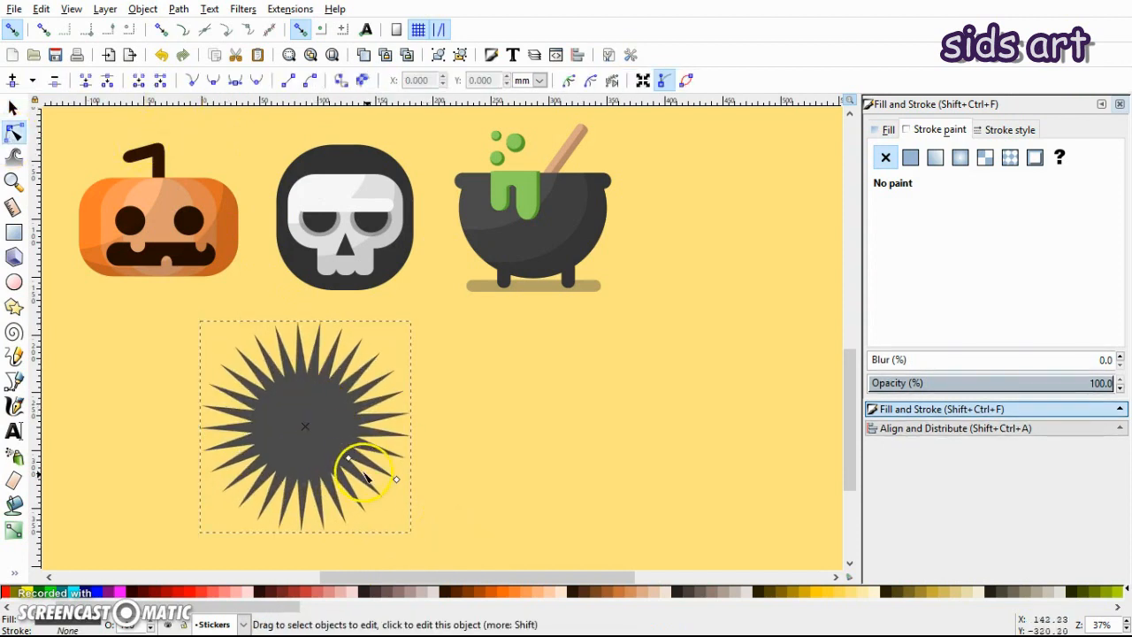
{"action": "left_click_drag", "start_coordinate": [354, 462], "coordinate": [374, 480]}
{"action": "key", "text": "s"}
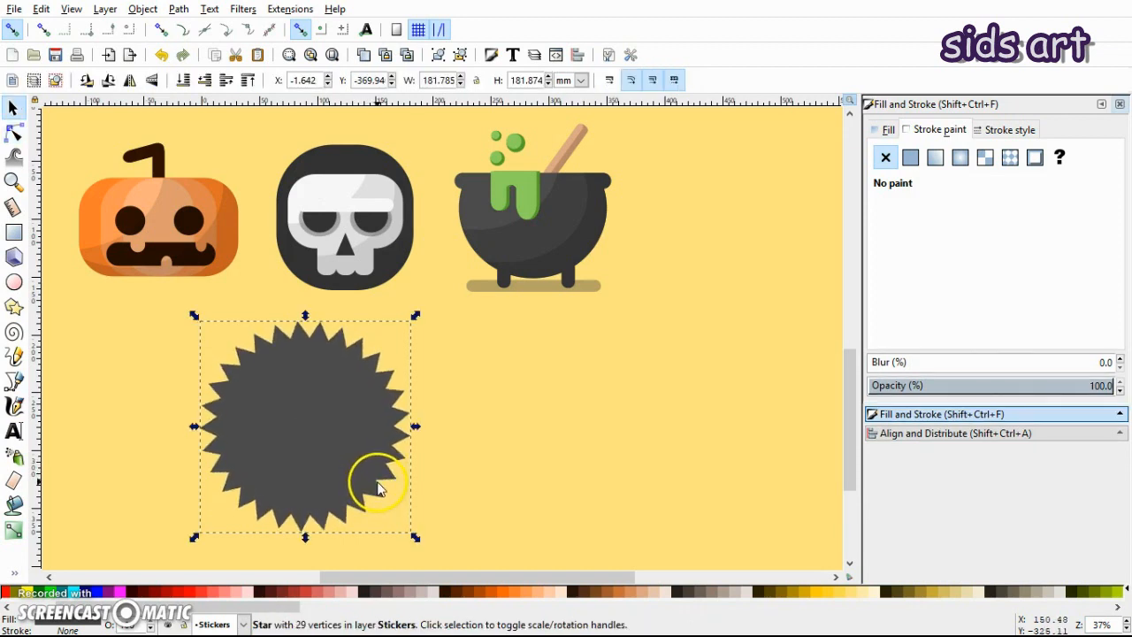
{"action": "left_click_drag", "start_coordinate": [297, 405], "coordinate": [374, 408]}
{"action": "key", "text": "ctrl+d"}
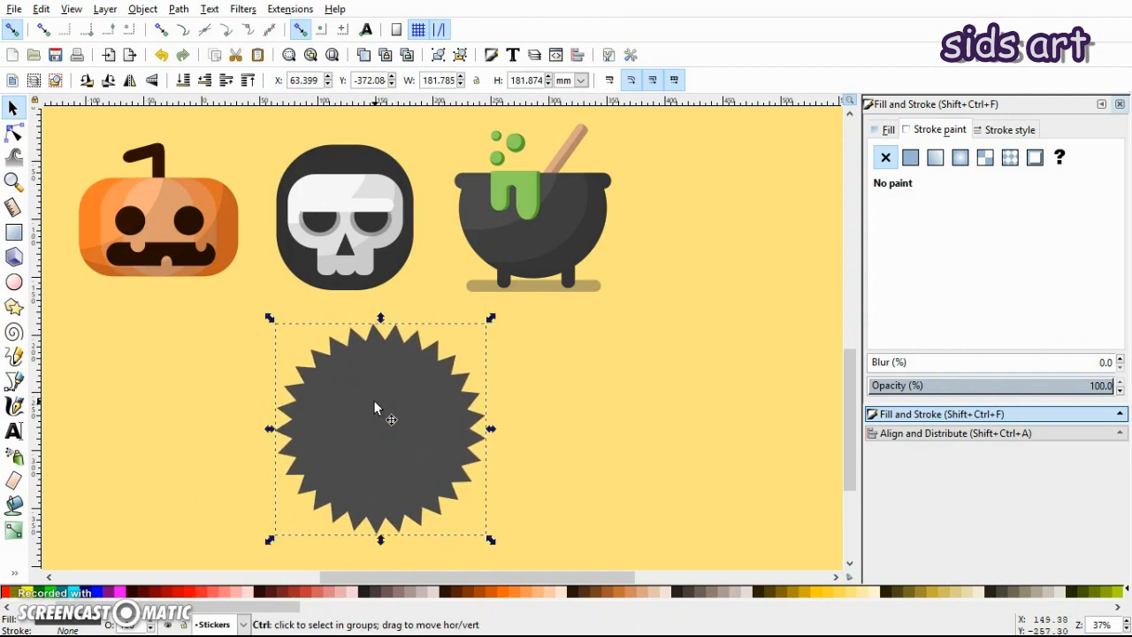
{"action": "left_click_drag", "start_coordinate": [391, 382], "coordinate": [620, 415]}
{"action": "key", "text": "Delete"}
- Duplicate the star in place, fill the copy black and set its opacity to about 34%
{"action": "left_click", "coordinate": [363, 448]}
{"action": "left_click_drag", "start_coordinate": [167, 605], "coordinate": [65, 606]}
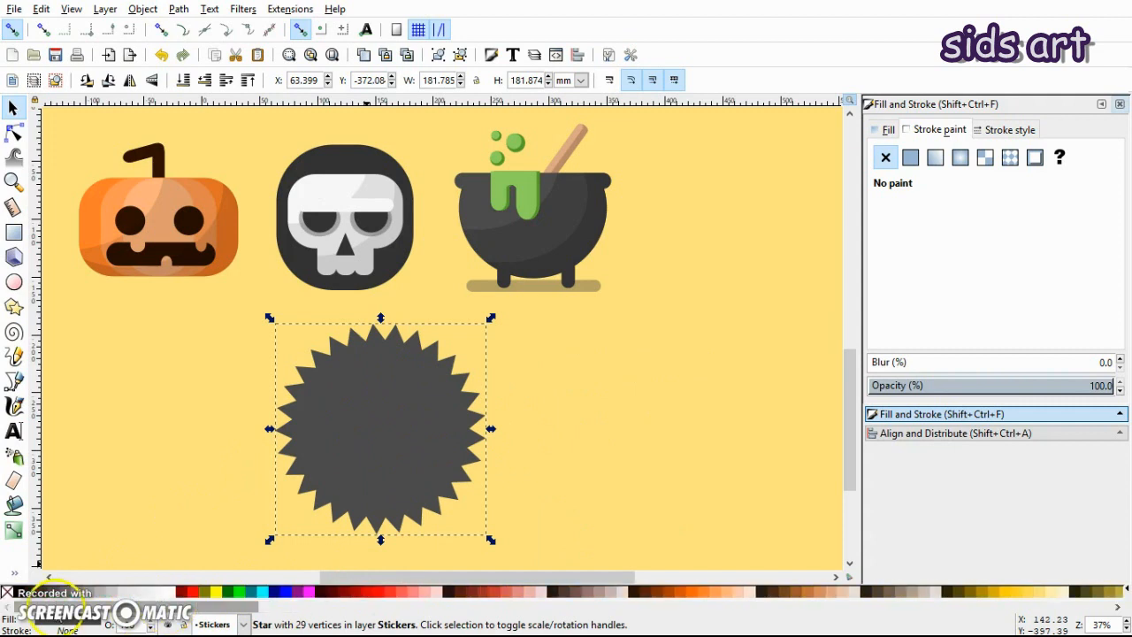
{"action": "key", "text": "ctrl+d"}
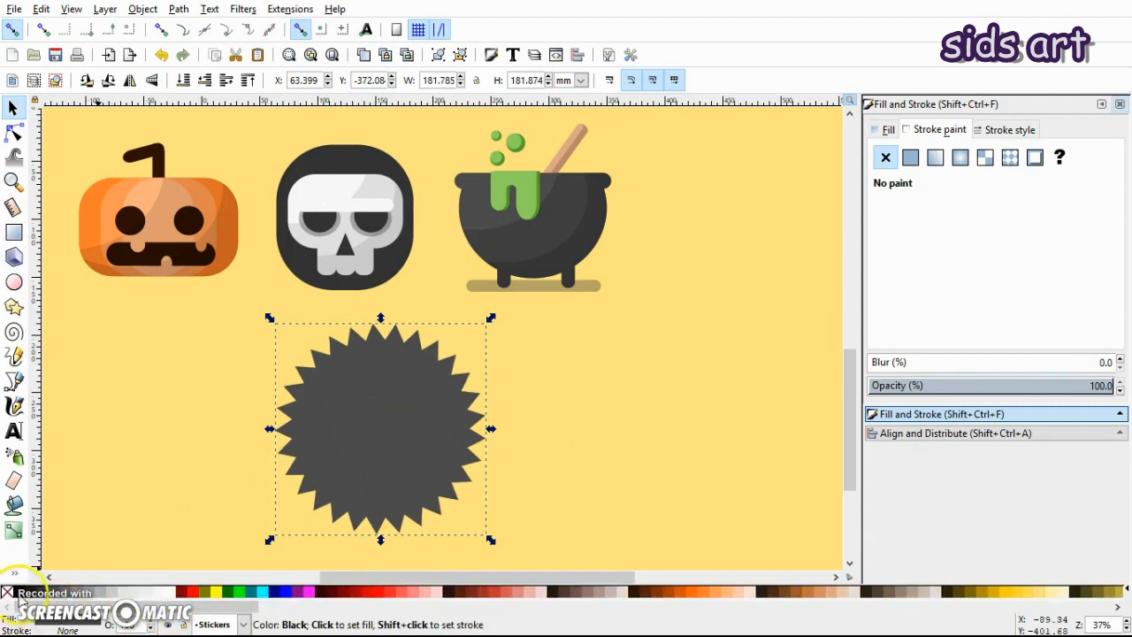
{"action": "left_click", "coordinate": [23, 590]}
{"action": "left_click", "coordinate": [952, 385]}
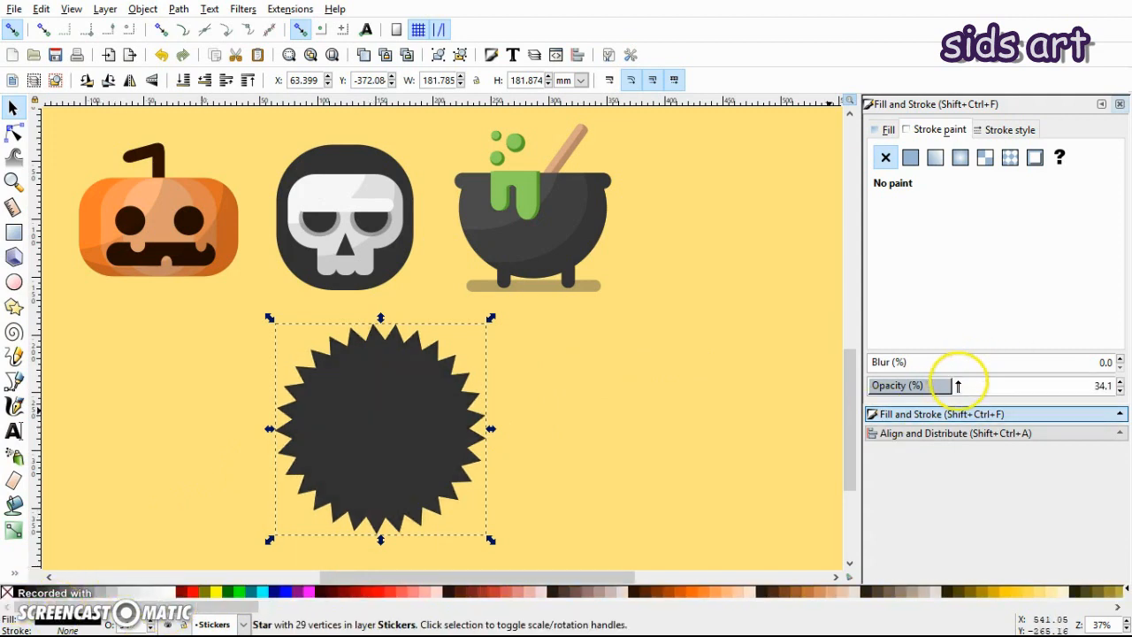
- Duplicate the translucent black star in place to stack a second shading copy
{"action": "left_click_drag", "start_coordinate": [436, 446], "coordinate": [555, 443]}
{"action": "key", "text": "ctrl+z"}
{"action": "key", "text": "ctrl+d"}
{"action": "left_click_drag", "start_coordinate": [417, 437], "coordinate": [558, 414]}
{"action": "key", "text": "ctrl+z"}
- Move all the stacked stars together down about 31 mm
{"action": "left_click", "coordinate": [206, 311]}
{"action": "left_click_drag", "start_coordinate": [231, 322], "coordinate": [526, 544]}
{"action": "key", "text": "shift+Down"}
{"action": "key", "text": "shift+Down"}
{"action": "key", "text": "shift+Down"}
{"action": "key", "text": "shift+Down"}
{"action": "key", "text": "shift+Down"}
{"action": "left_click", "coordinate": [66, 346]}
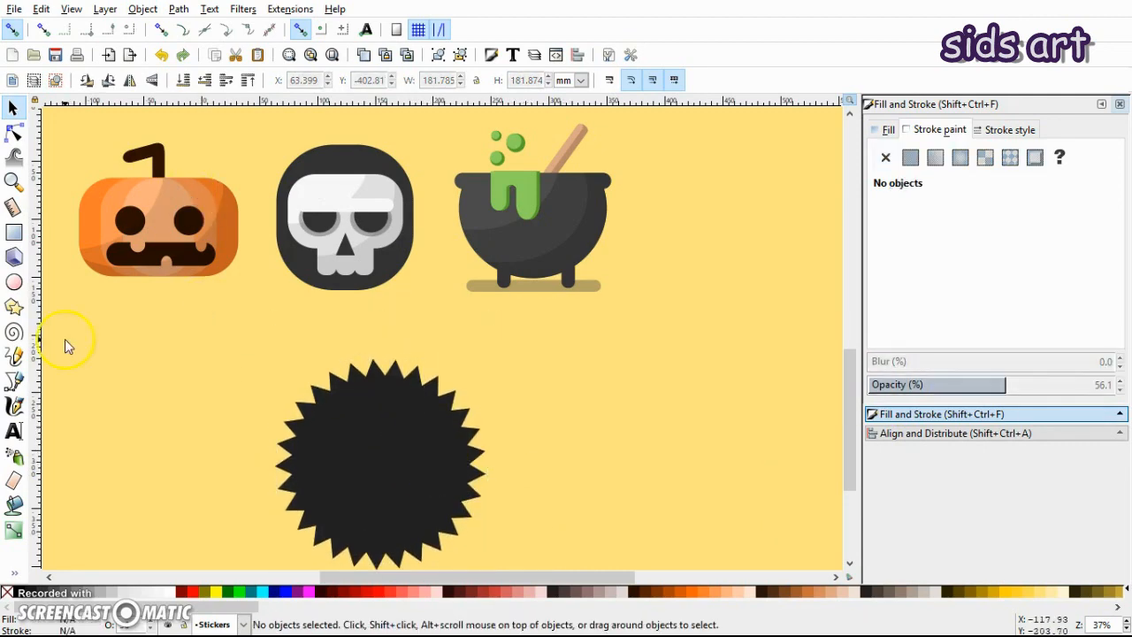
- Draw an ellipse about 196 mm by 192 mm over the star and place a duplicate offset up and to the left
{"action": "left_click", "coordinate": [15, 283]}
{"action": "left_click_drag", "start_coordinate": [227, 312], "coordinate": [455, 538]}
{"action": "key", "text": "s"}
{"action": "key", "text": "ctrl+d"}
{"action": "left_click_drag", "start_coordinate": [348, 453], "coordinate": [295, 426]}
- Subtract the lower-right ellipse from the top translucent star with Difference
{"action": "left_click", "coordinate": [586, 475]}
{"action": "left_click", "coordinate": [423, 364]}
{"action": "left_click", "coordinate": [467, 475], "text": "shift"}
{"action": "left_click", "coordinate": [178, 10]}
{"action": "left_click", "coordinate": [190, 119]}
- Subtract the remaining ellipse from the other translucent star with Difference and save the file
{"action": "left_click", "coordinate": [319, 308]}
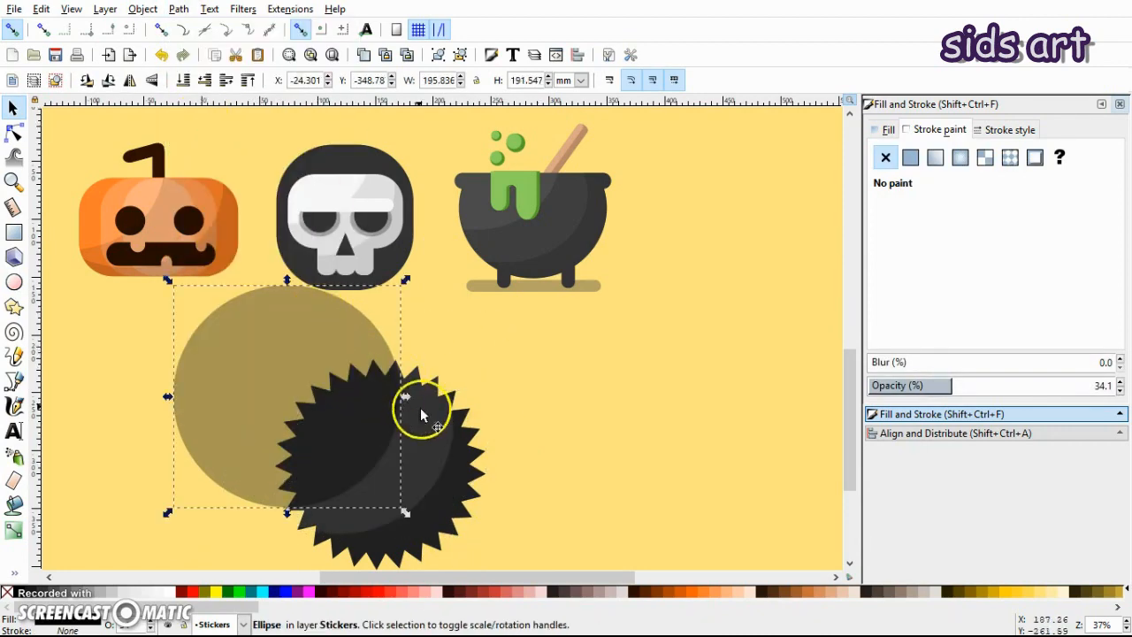
{"action": "left_click", "coordinate": [432, 437], "text": "shift"}
{"action": "left_click", "coordinate": [174, 10]}
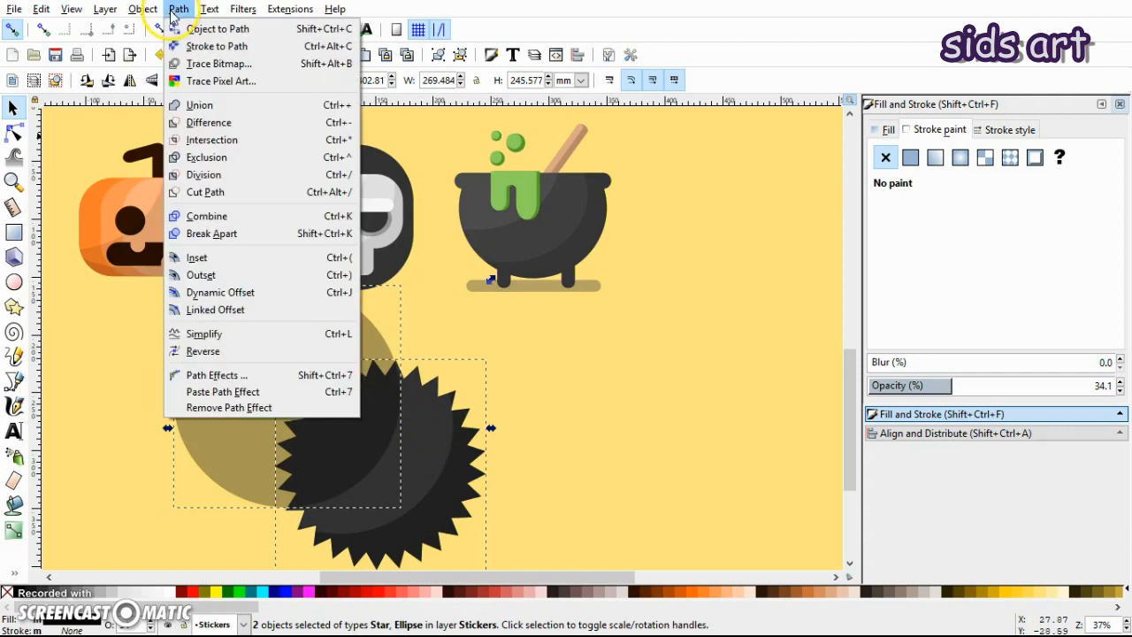
{"action": "left_click", "coordinate": [202, 122]}
{"action": "left_click", "coordinate": [525, 378]}
{"action": "key", "text": "ctrl+s"}
- Draw a circle about 75 mm across beside the star, fill it near-white and set its opacity to 100%
{"action": "scroll", "coordinate": [515, 343], "scroll_direction": "up", "scroll_amount": 1}
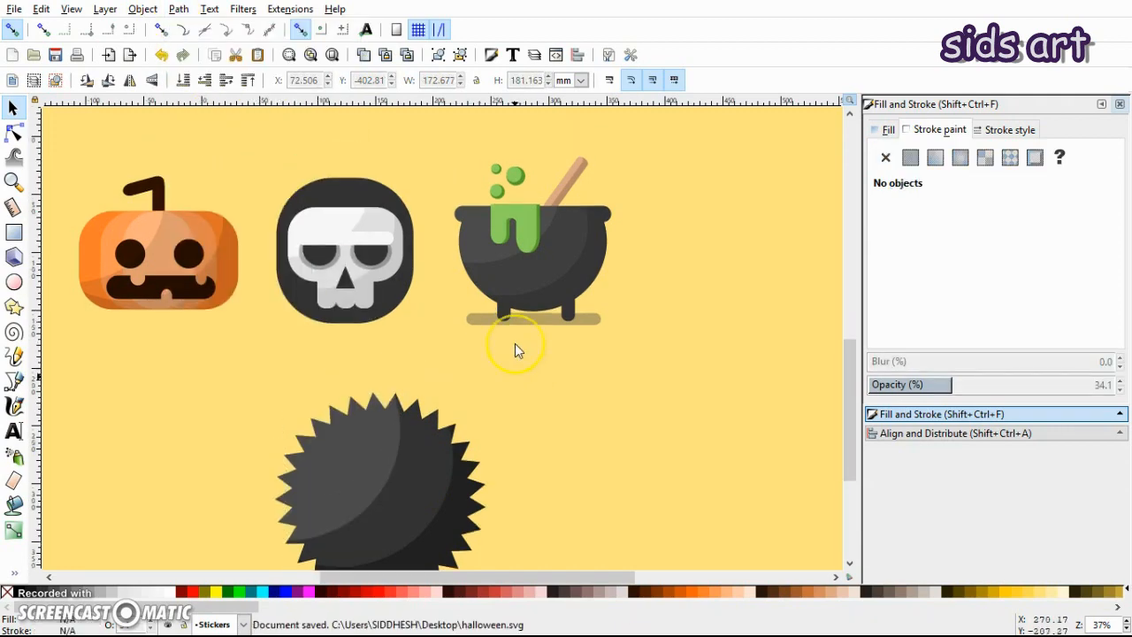
{"action": "scroll", "coordinate": [515, 343], "scroll_direction": "down", "scroll_amount": 2}
{"action": "left_click", "coordinate": [13, 282]}
{"action": "left_click_drag", "start_coordinate": [577, 314], "coordinate": [669, 404]}
{"action": "key", "text": "s"}
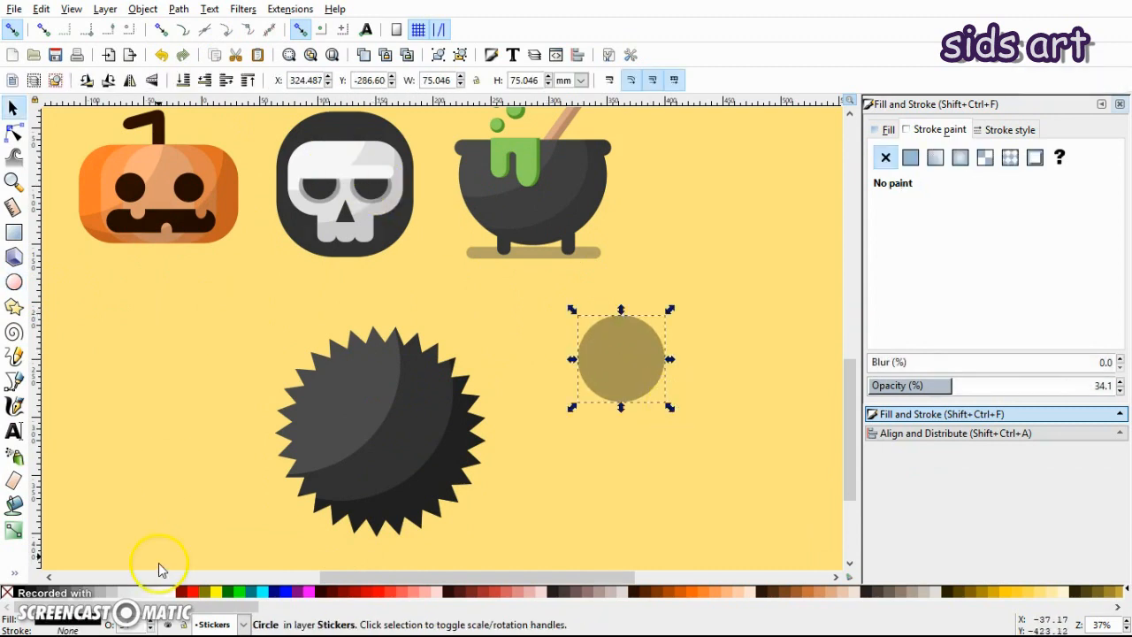
{"action": "left_click", "coordinate": [162, 591]}
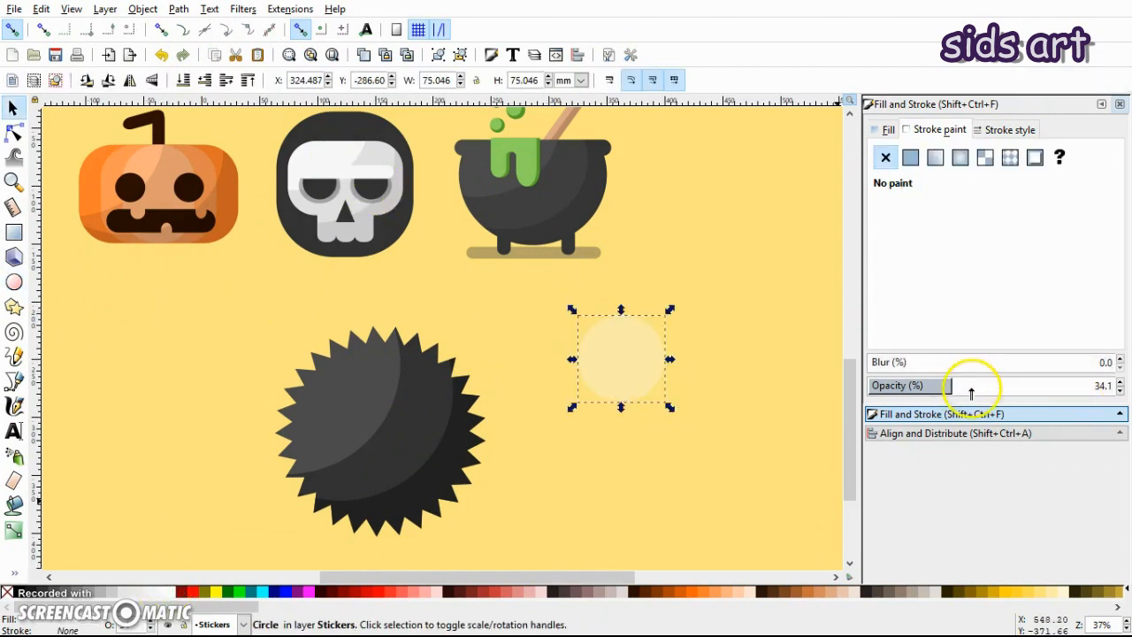
{"action": "left_click_drag", "start_coordinate": [971, 390], "coordinate": [1128, 408]}
- Scale the white circle to about 55 mm and place it with a duplicate side by side on the star as eyes
{"action": "left_click", "coordinate": [664, 357]}
{"action": "left_click_drag", "start_coordinate": [662, 357], "coordinate": [391, 430]}
{"action": "mouse_move", "coordinate": [404, 475]}
{"action": "left_mouse_down"}
{"action": "mouse_move", "coordinate": [399, 486]}
{"action": "mouse_move", "coordinate": [391, 472]}
{"action": "left_mouse_up"}
{"action": "left_click_drag", "start_coordinate": [331, 414], "coordinate": [333, 420]}
{"action": "left_click_drag", "start_coordinate": [380, 466], "coordinate": [425, 455]}
{"action": "key", "text": "ctrl+d"}
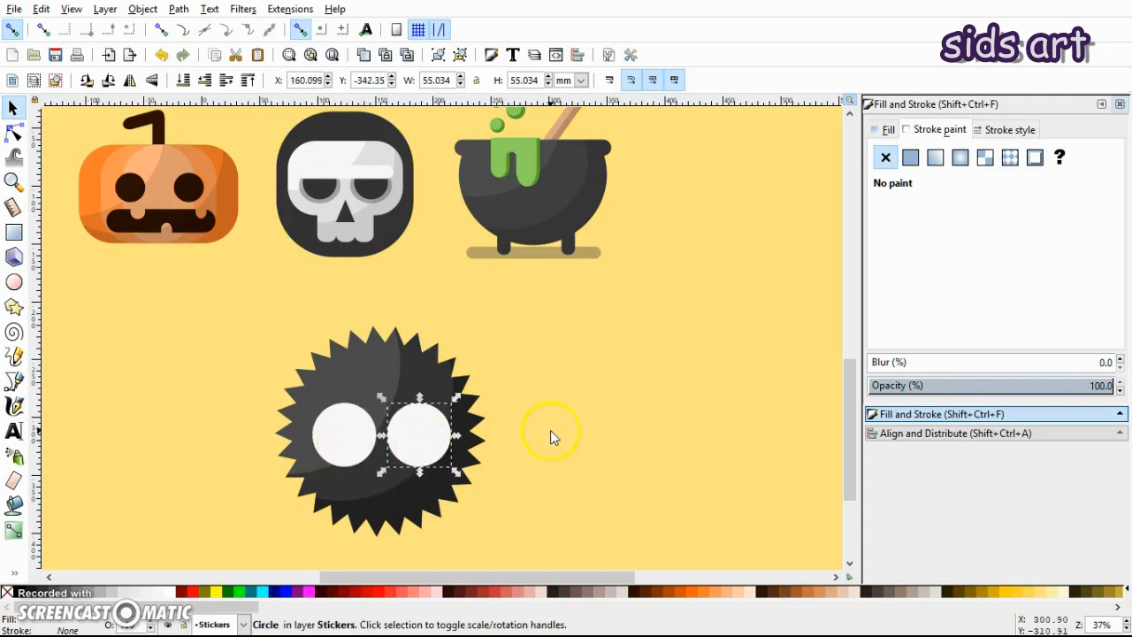
{"action": "left_click", "coordinate": [535, 439]}
- Draw a pupil circle about 21 mm across and fill it with the dark shade sampled from the star's edge
{"action": "left_click", "coordinate": [13, 281]}
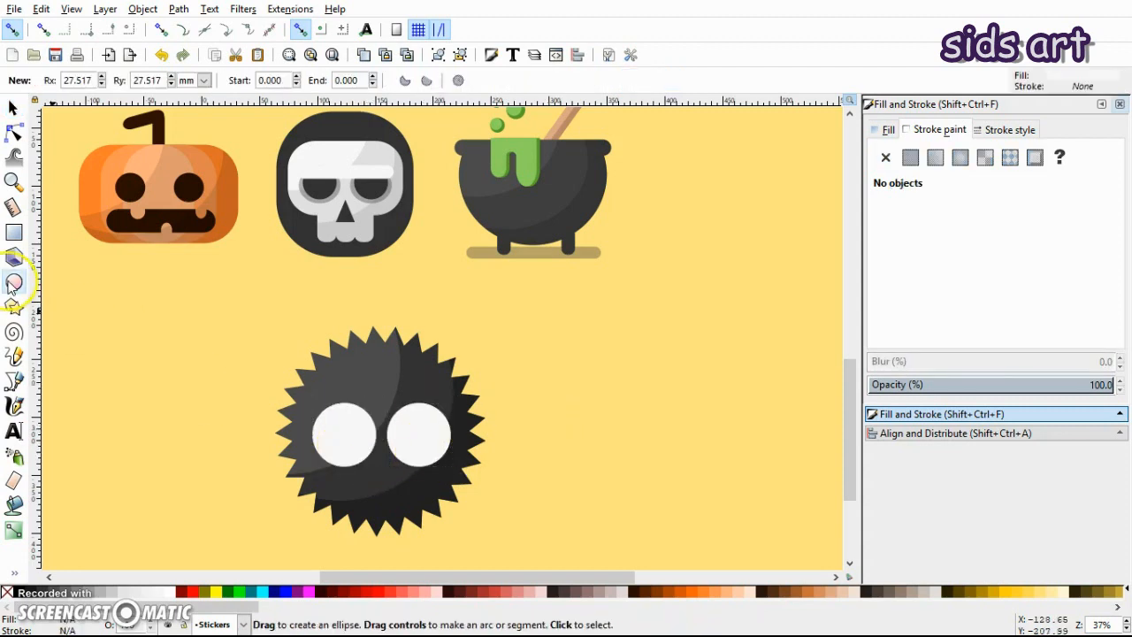
{"action": "left_click_drag", "start_coordinate": [126, 347], "coordinate": [149, 370]}
{"action": "key", "text": "d"}
{"action": "left_click", "coordinate": [467, 433]}
{"action": "key", "text": "s"}
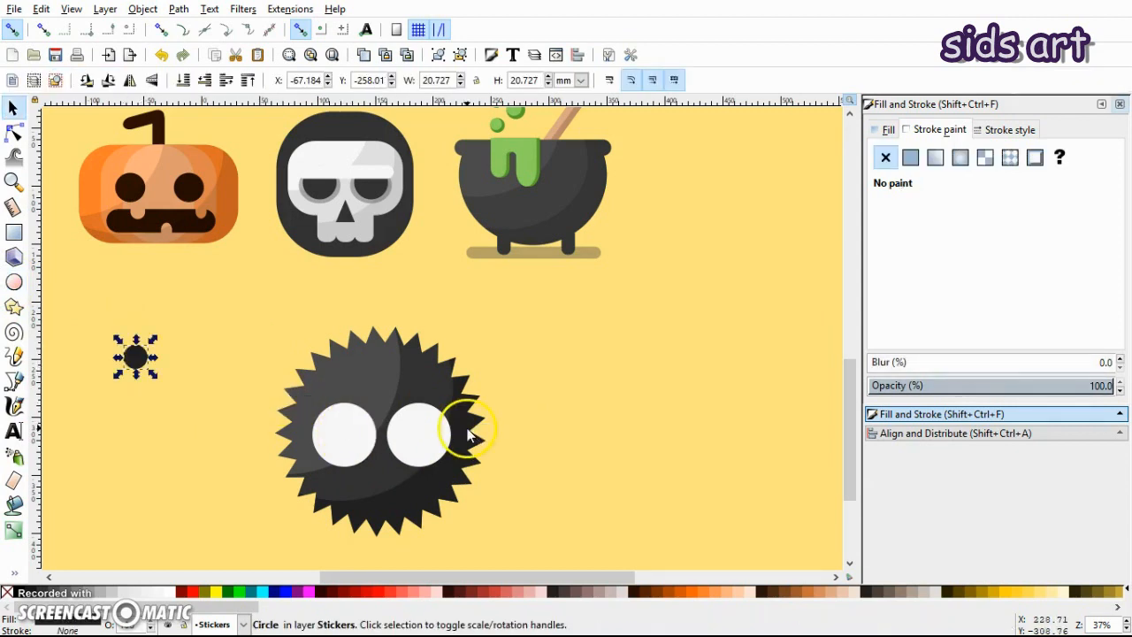
- Place the pupil and a duplicate of it at the centres of the two white eyes
{"action": "left_click_drag", "start_coordinate": [137, 360], "coordinate": [419, 445]}
{"action": "key", "text": "ctrl+d"}
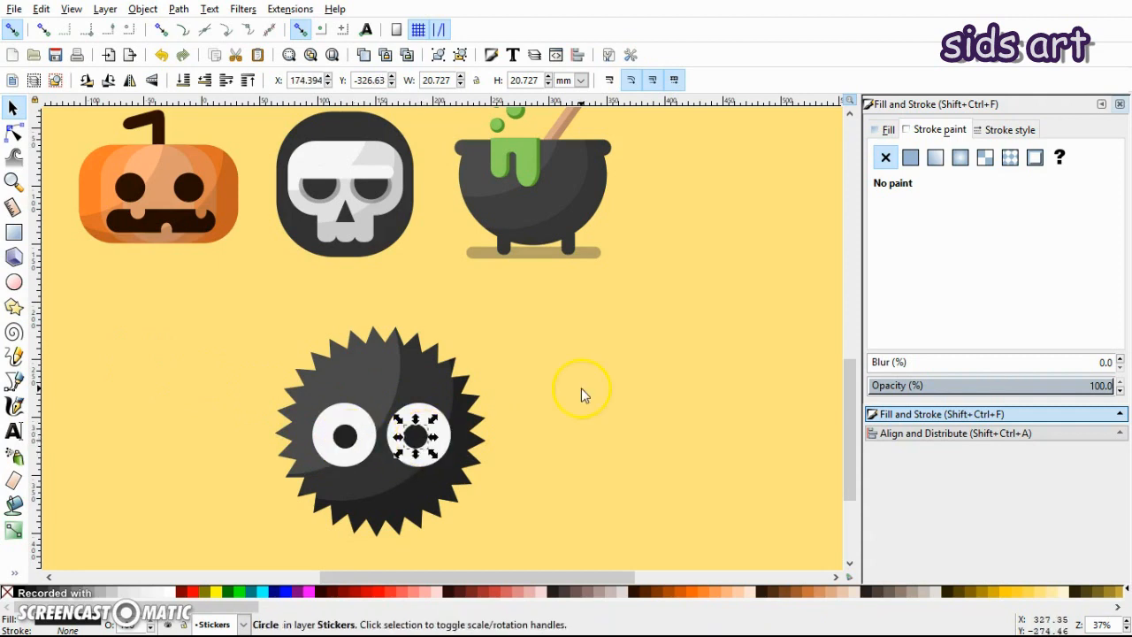
{"action": "left_click", "coordinate": [581, 394]}
- Scale the whole spiky creature with its eyes down to about 153 mm across
{"action": "mouse_move", "coordinate": [254, 316]}
{"action": "left_mouse_down"}
{"action": "mouse_move", "coordinate": [394, 397]}
{"action": "mouse_move", "coordinate": [519, 548]}
{"action": "mouse_move", "coordinate": [482, 534]}
{"action": "left_mouse_up"}
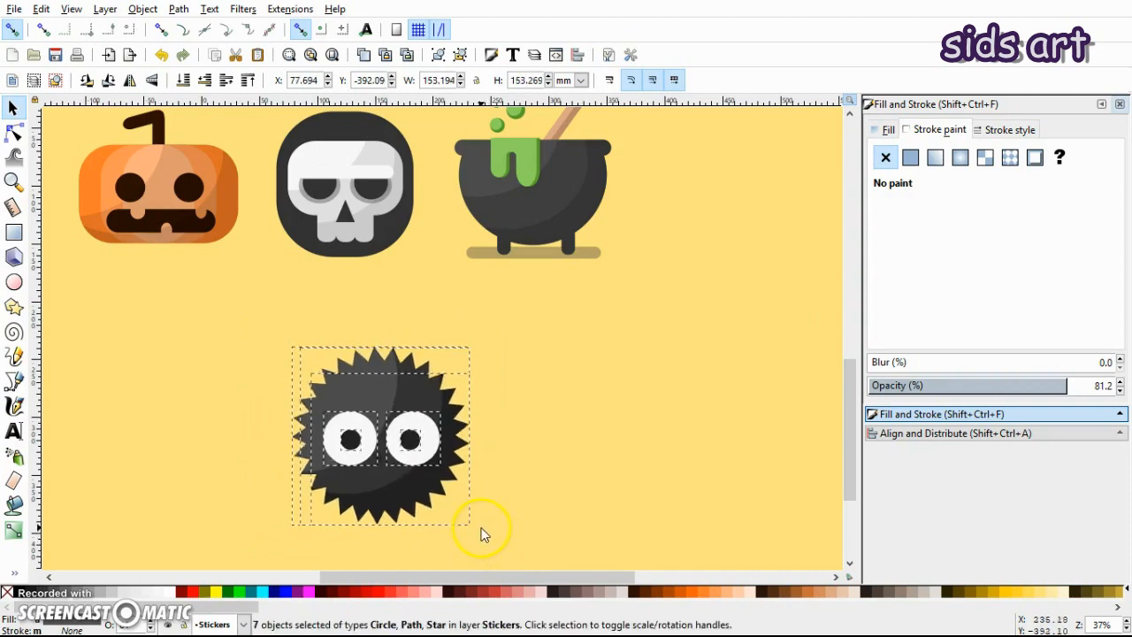
{"action": "left_click", "coordinate": [579, 430]}
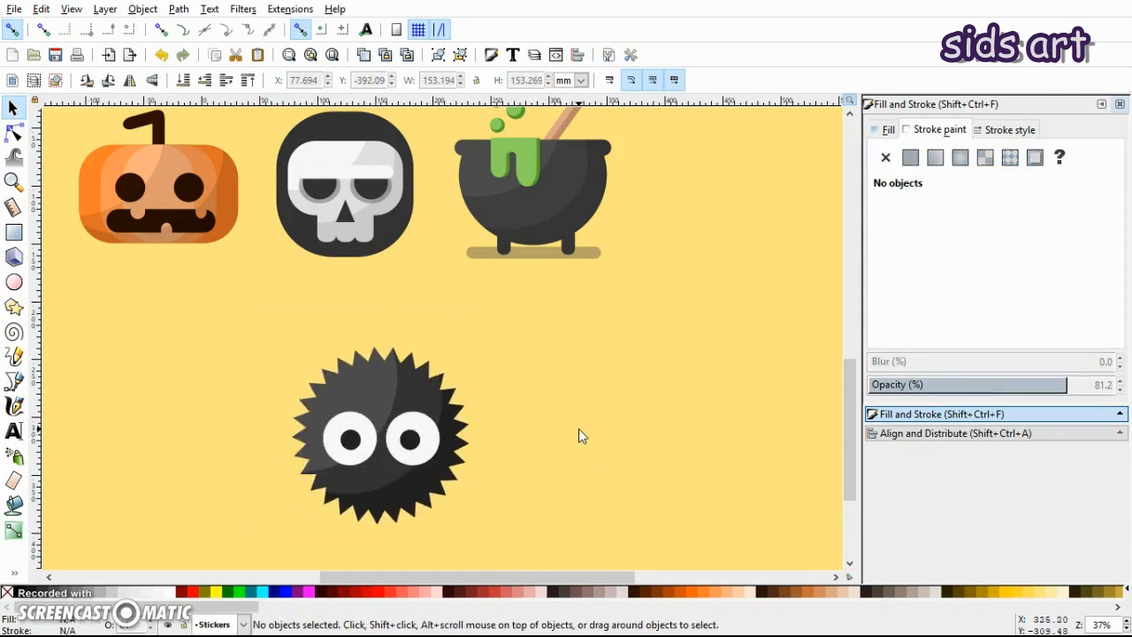
{"action": "left_click_drag", "start_coordinate": [252, 323], "coordinate": [517, 539]}
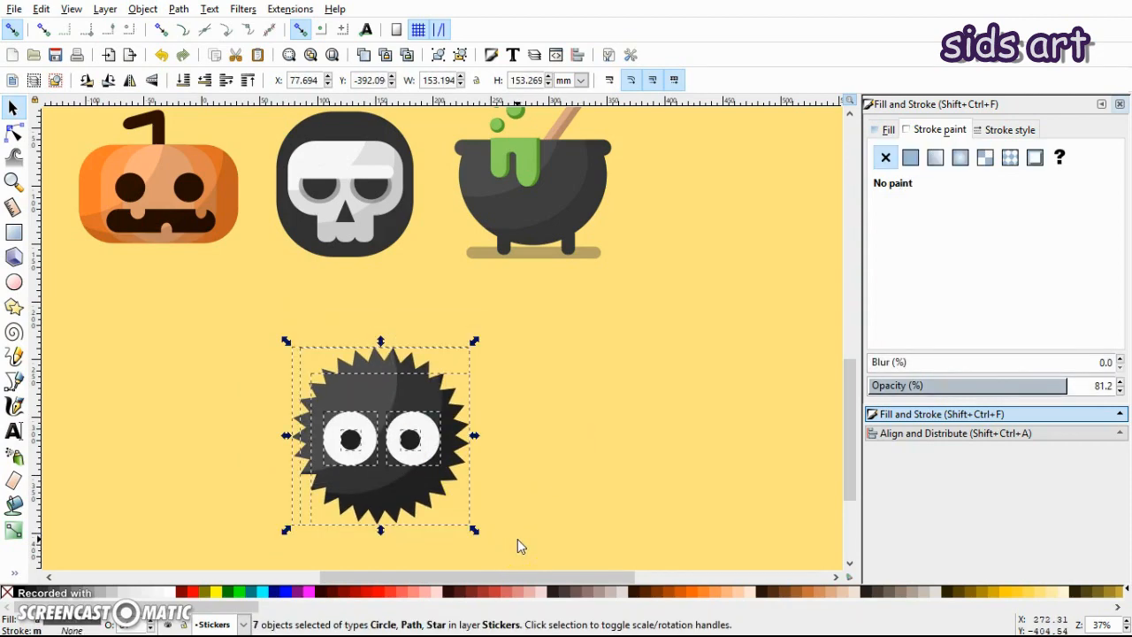
{"action": "left_click", "coordinate": [517, 539]}
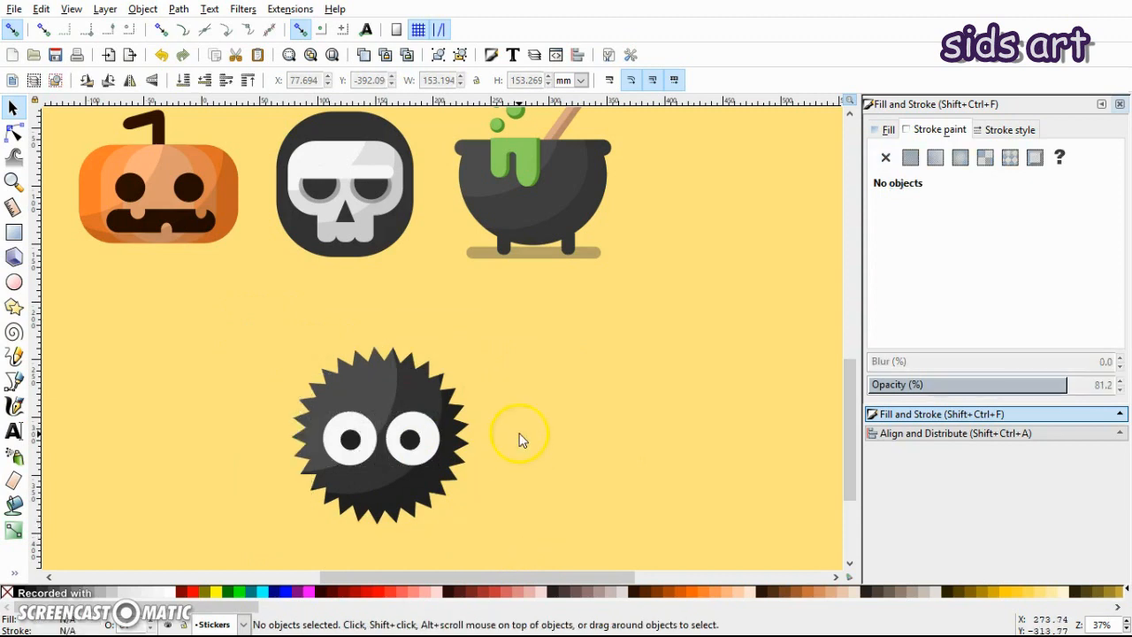
- Draw a three-node open path above the creature's right side and set its stroke width to 50 px
{"action": "left_click", "coordinate": [13, 382]}
{"action": "left_click", "coordinate": [498, 373]}
{"action": "left_click_drag", "start_coordinate": [503, 341], "coordinate": [569, 341]}
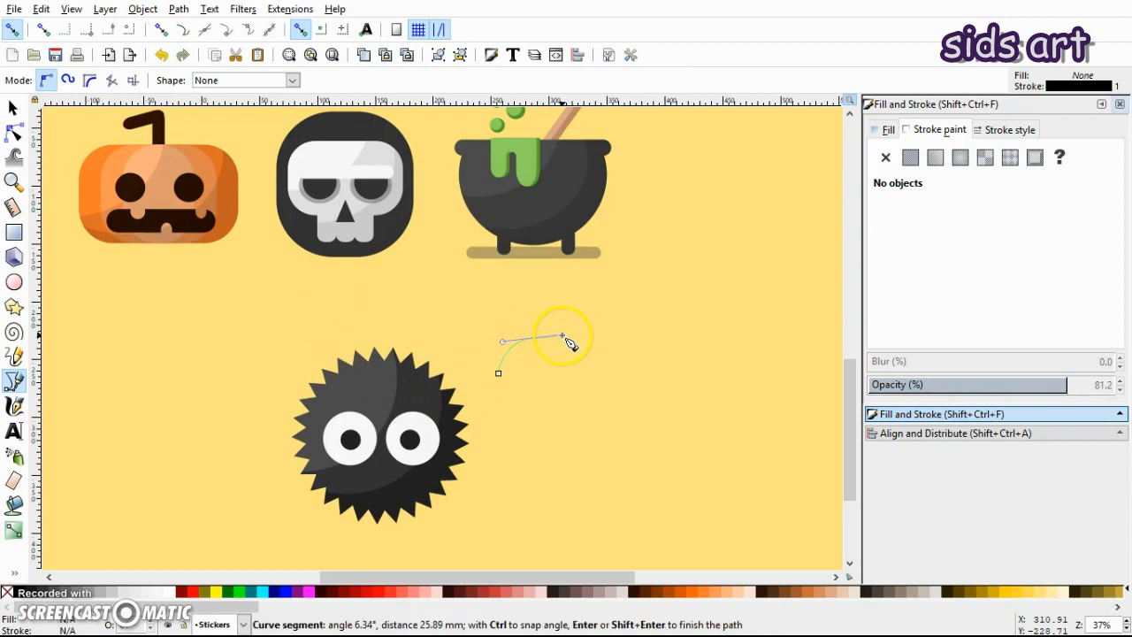
{"action": "key", "text": "Return"}
{"action": "left_click", "coordinate": [1005, 130]}
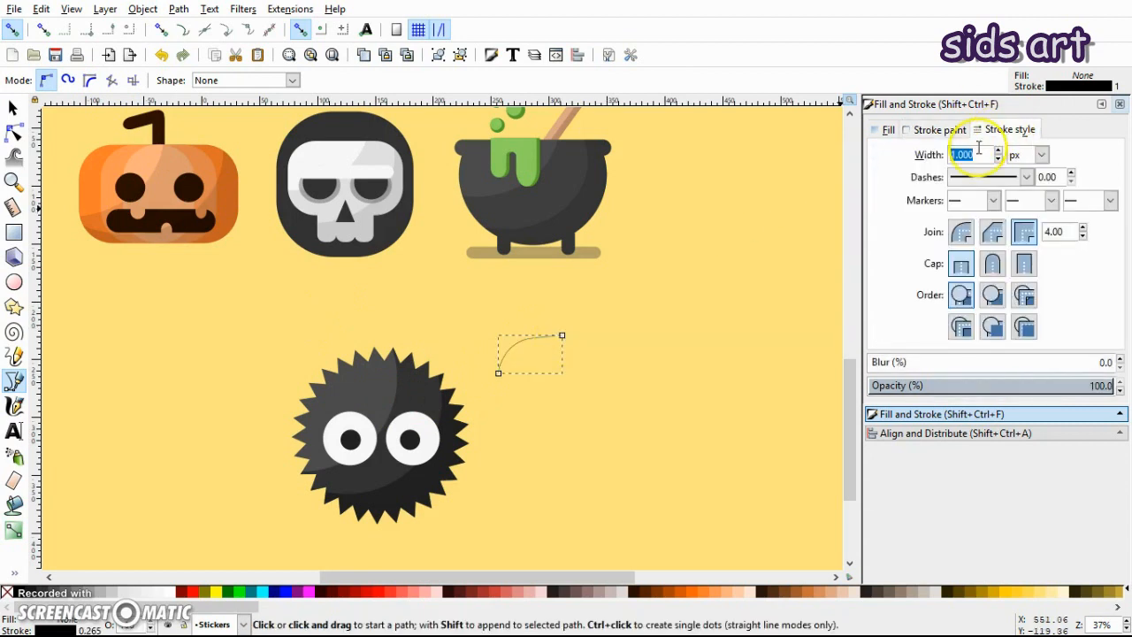
{"action": "type", "text": "50"}
{"action": "key", "text": "Return"}
- Reshape the path into a smooth arch by adjusting its nodes and handles, and give it round caps
{"action": "left_click", "coordinate": [13, 132]}
{"action": "left_click_drag", "start_coordinate": [532, 341], "coordinate": [486, 334]}
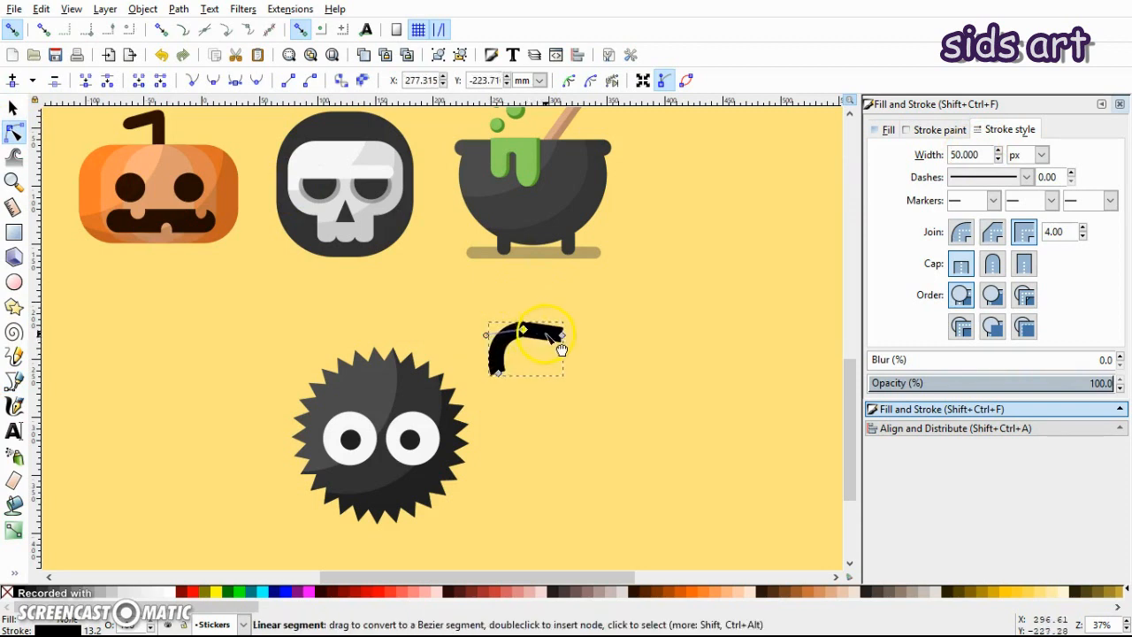
{"action": "left_click", "coordinate": [195, 81]}
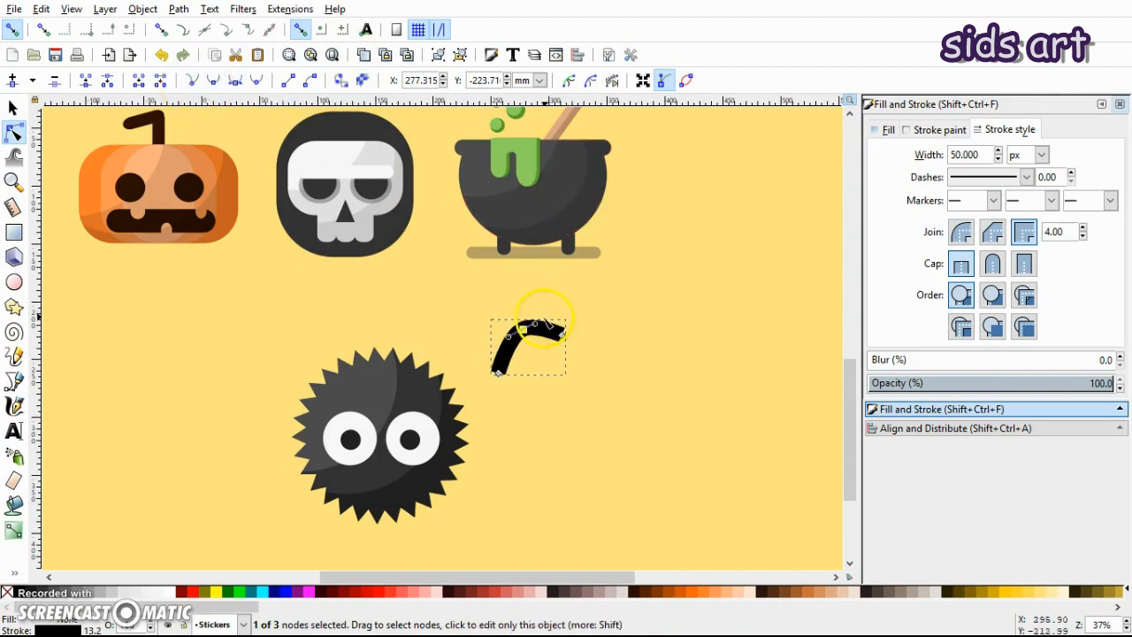
{"action": "mouse_move", "coordinate": [535, 324]}
{"action": "left_mouse_down"}
{"action": "mouse_move", "coordinate": [488, 343]}
{"action": "mouse_move", "coordinate": [541, 322]}
{"action": "mouse_move", "coordinate": [522, 336]}
{"action": "left_mouse_up"}
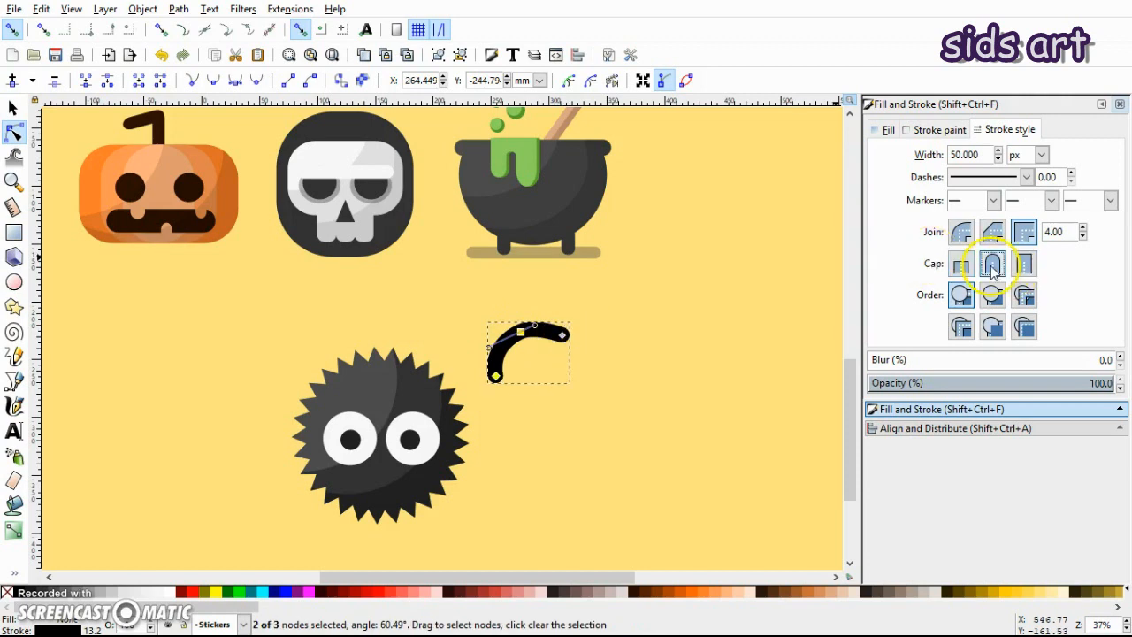
{"action": "left_click_drag", "start_coordinate": [533, 328], "coordinate": [544, 325]}
- Set the arch's stroke width to 80 px and move it against the body's right side as a leg
{"action": "left_click", "coordinate": [924, 116]}
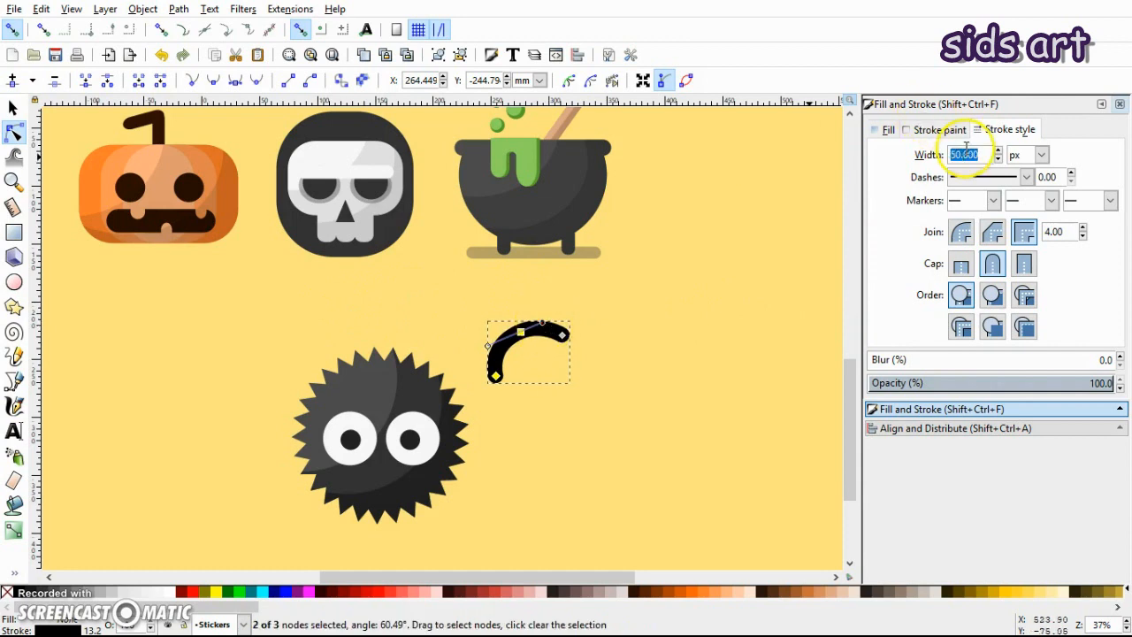
{"action": "key", "text": "Return"}
{"action": "left_click", "coordinate": [11, 107]}
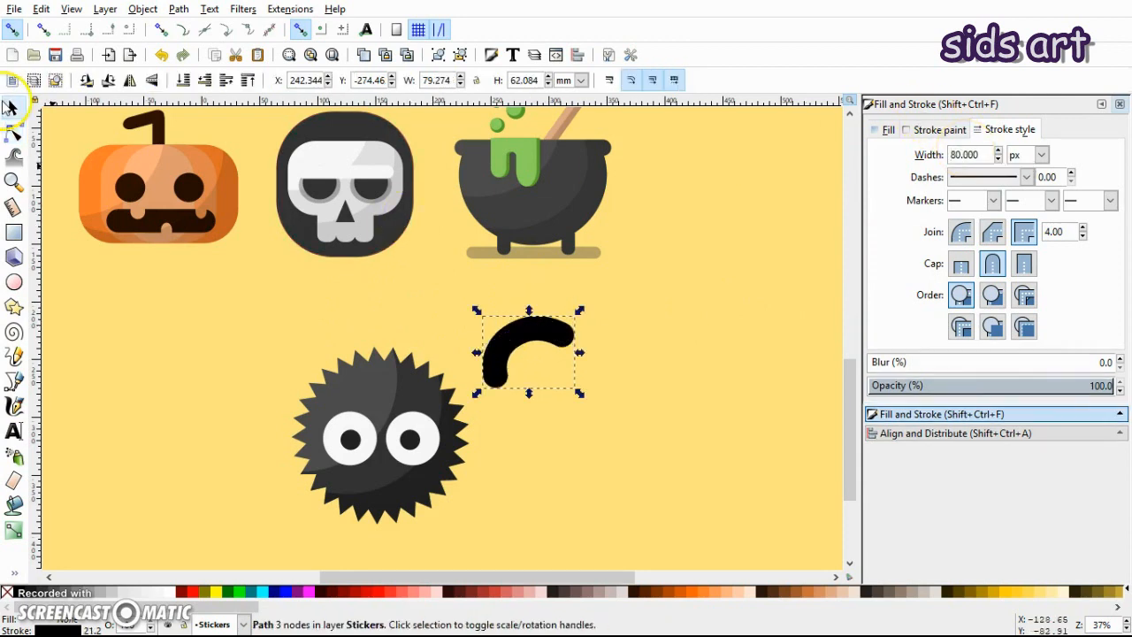
{"action": "left_click_drag", "start_coordinate": [565, 337], "coordinate": [530, 423]}
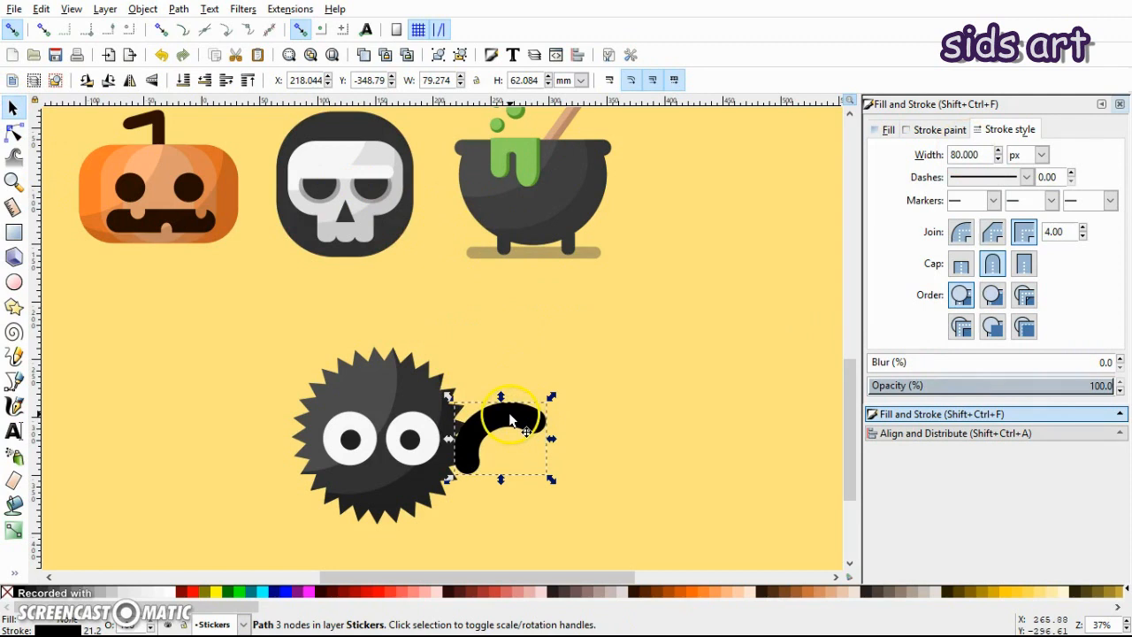
- Set the leg's stroke to a dark grey from the palette
{"action": "key", "text": "d"}
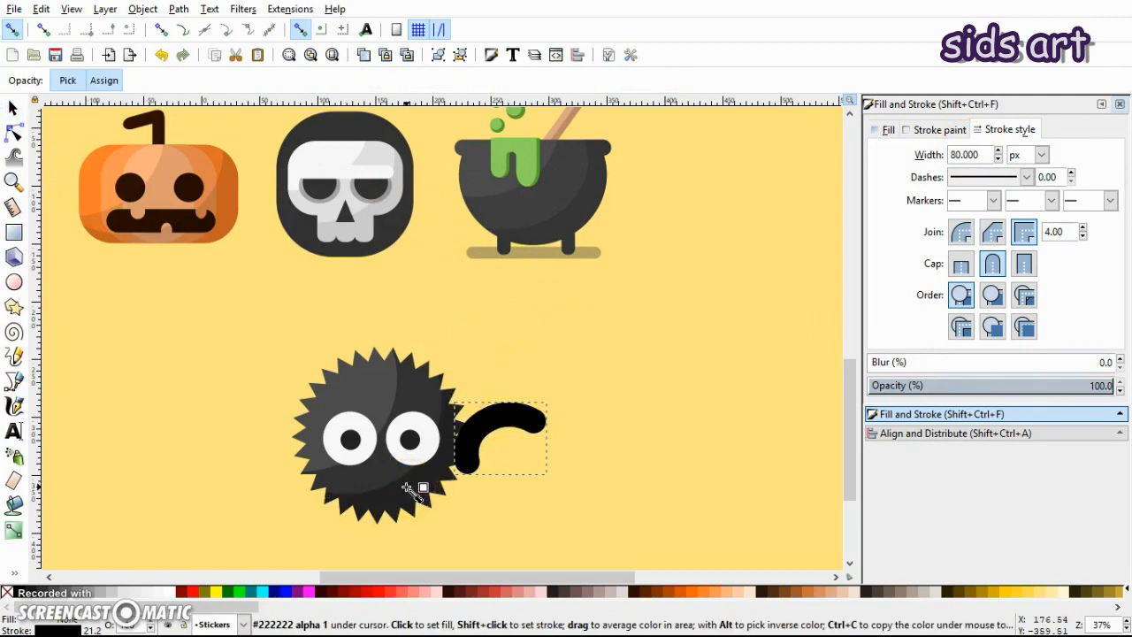
{"action": "left_click", "coordinate": [562, 389]}
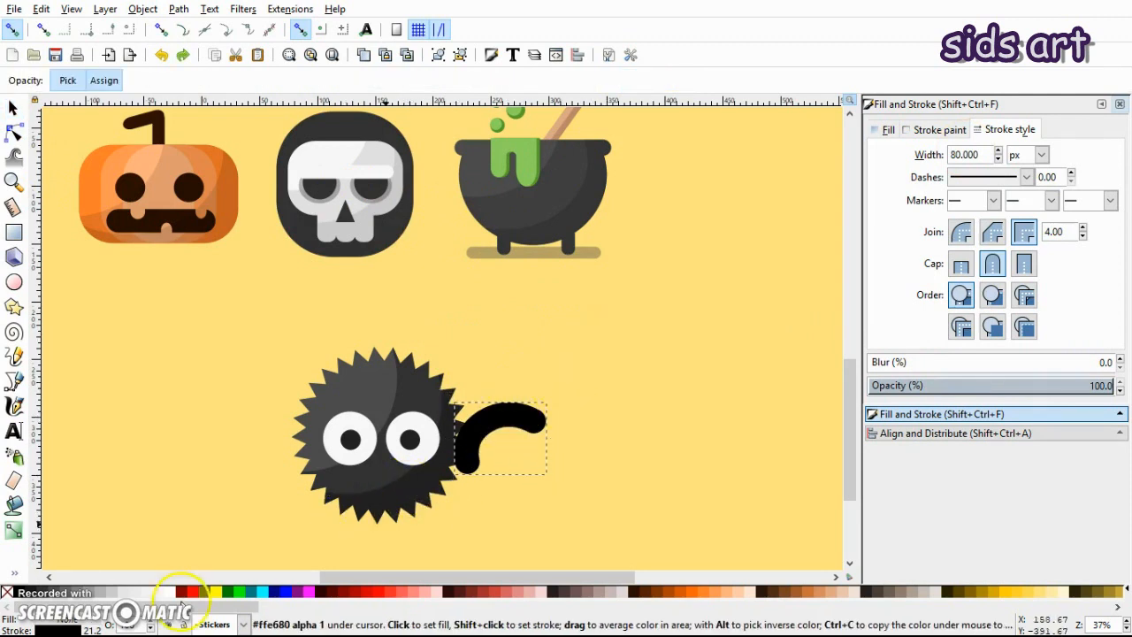
{"action": "right_click", "coordinate": [49, 600]}
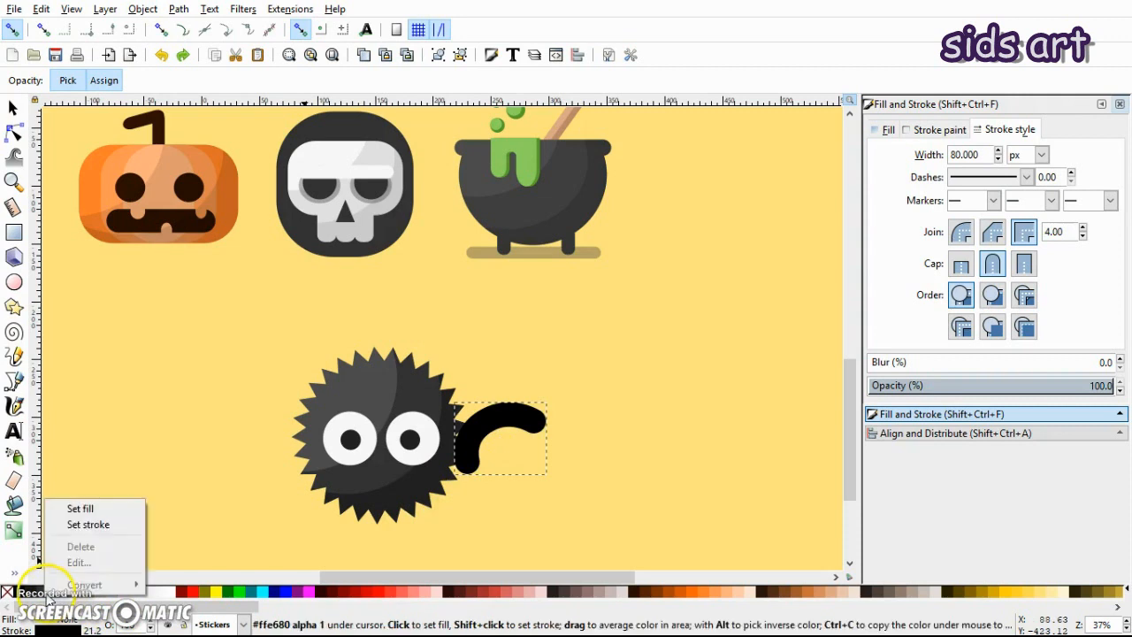
{"action": "left_click", "coordinate": [81, 522]}
{"action": "key", "text": "s"}
- Duplicate the leg twice and arrange the three legs at different angles along the body's right side
{"action": "left_click", "coordinate": [505, 447]}
{"action": "left_click_drag", "start_coordinate": [554, 391], "coordinate": [529, 454]}
{"action": "left_click_drag", "start_coordinate": [507, 489], "coordinate": [495, 369]}
{"action": "key", "text": "ctrl+d"}
{"action": "key", "text": "ctrl+d"}
{"action": "left_click", "coordinate": [495, 392]}
{"action": "left_click", "coordinate": [507, 417], "text": "shift"}
{"action": "left_click", "coordinate": [490, 484]}
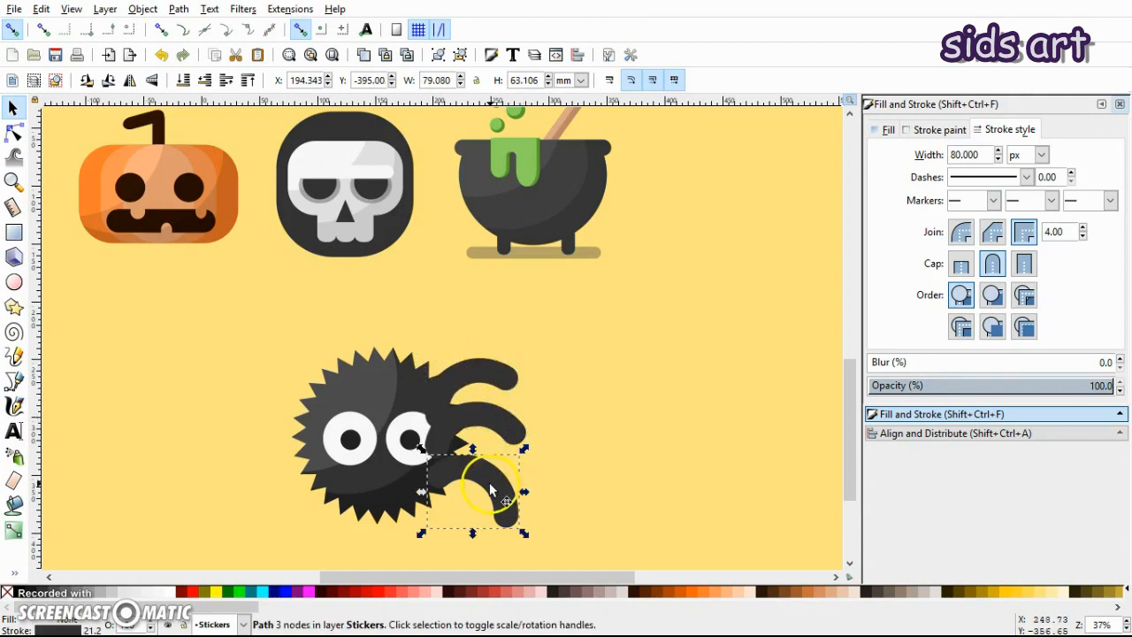
{"action": "left_click_drag", "start_coordinate": [459, 469], "coordinate": [457, 454]}
- Apply the dark grey palette colour to the strokes of all three right-side legs and group the legs
{"action": "left_click", "coordinate": [480, 420], "text": "shift"}
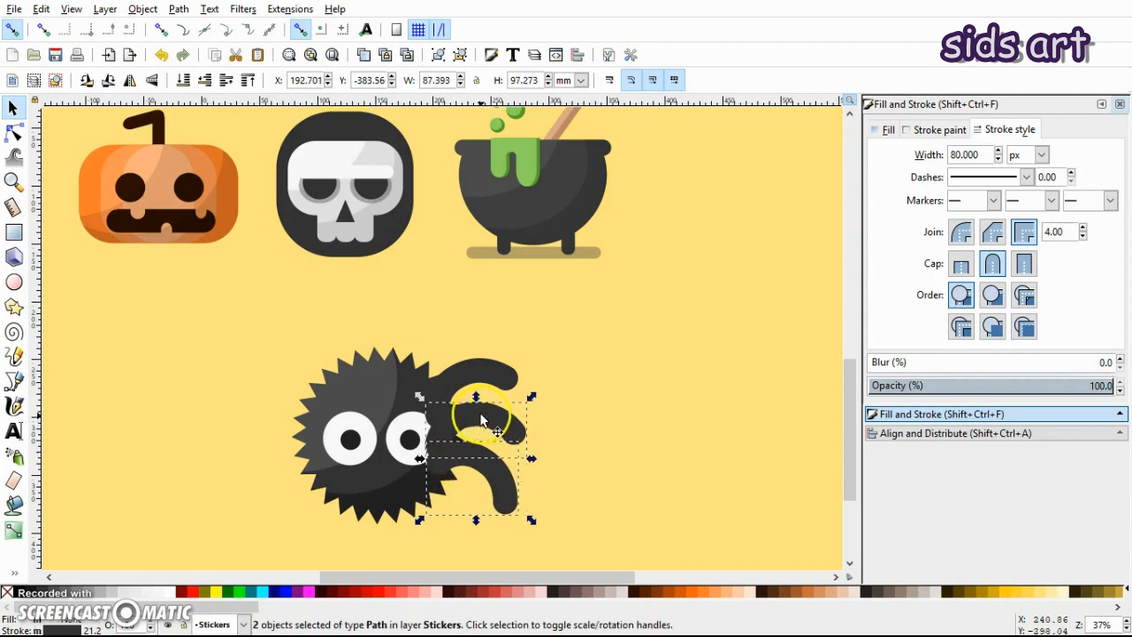
{"action": "right_click", "coordinate": [43, 598]}
{"action": "left_click", "coordinate": [80, 527]}
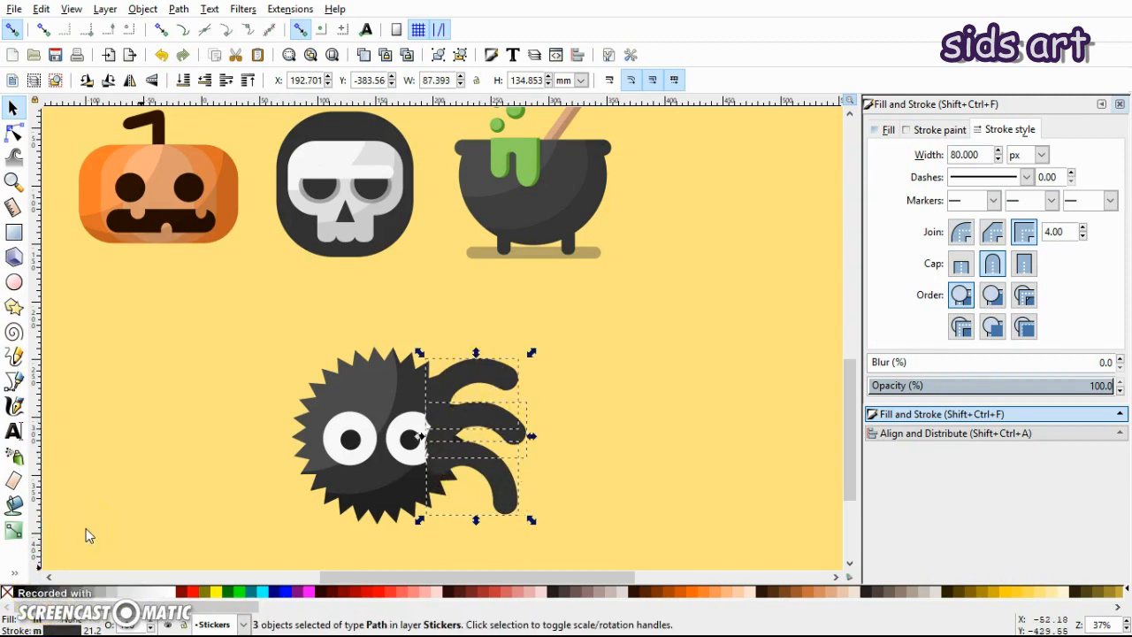
{"action": "right_click", "coordinate": [46, 597]}
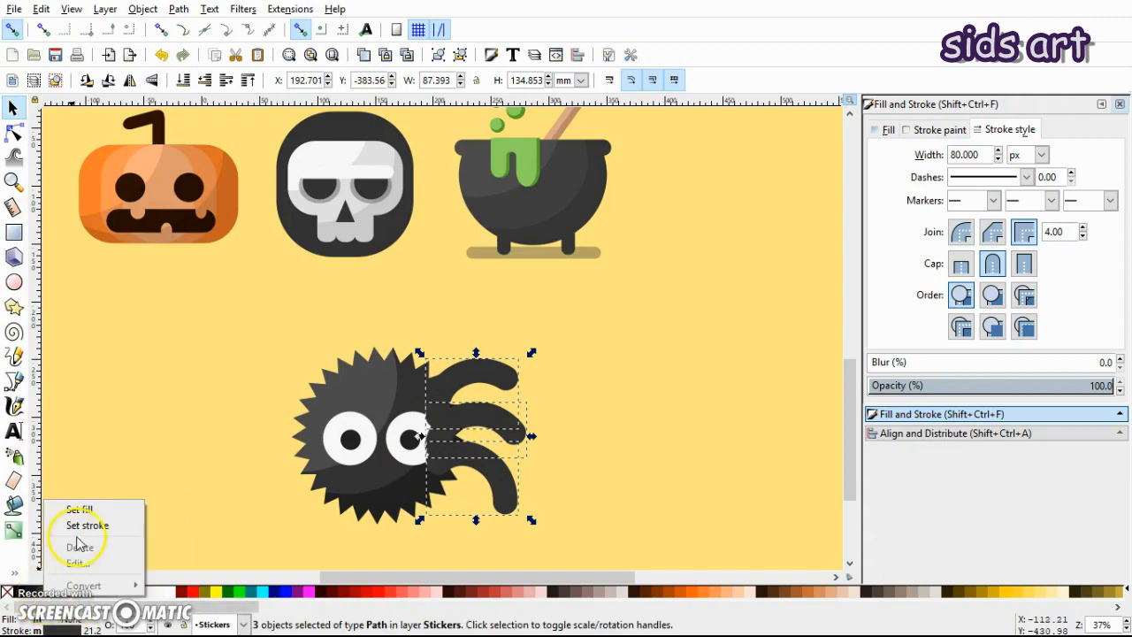
{"action": "left_click", "coordinate": [84, 527]}
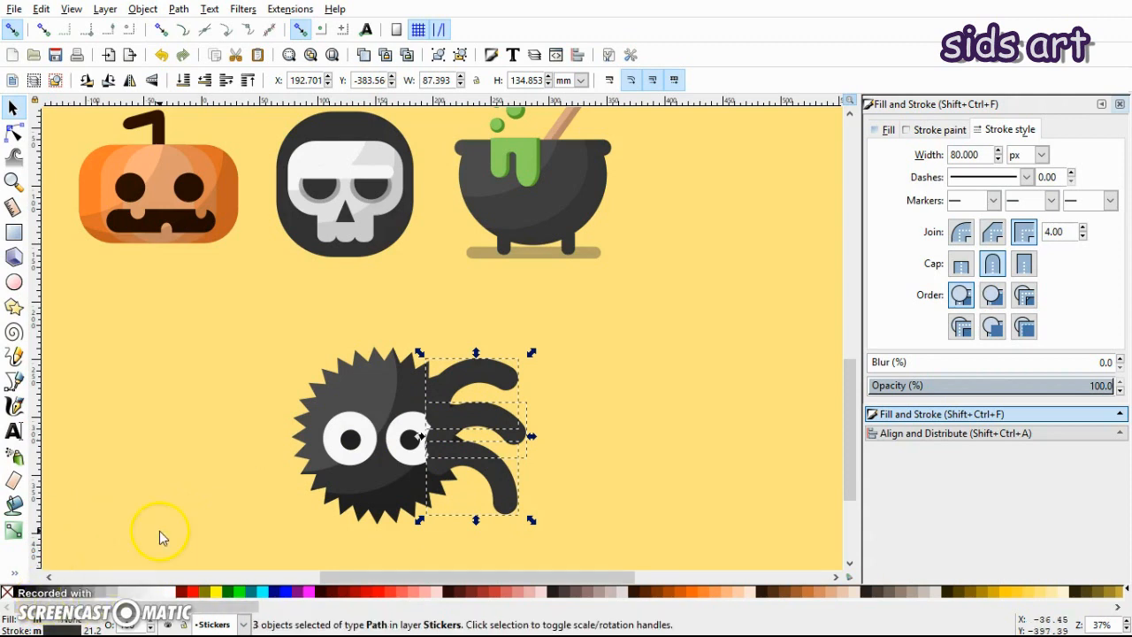
{"action": "key", "text": "ctrl+g"}
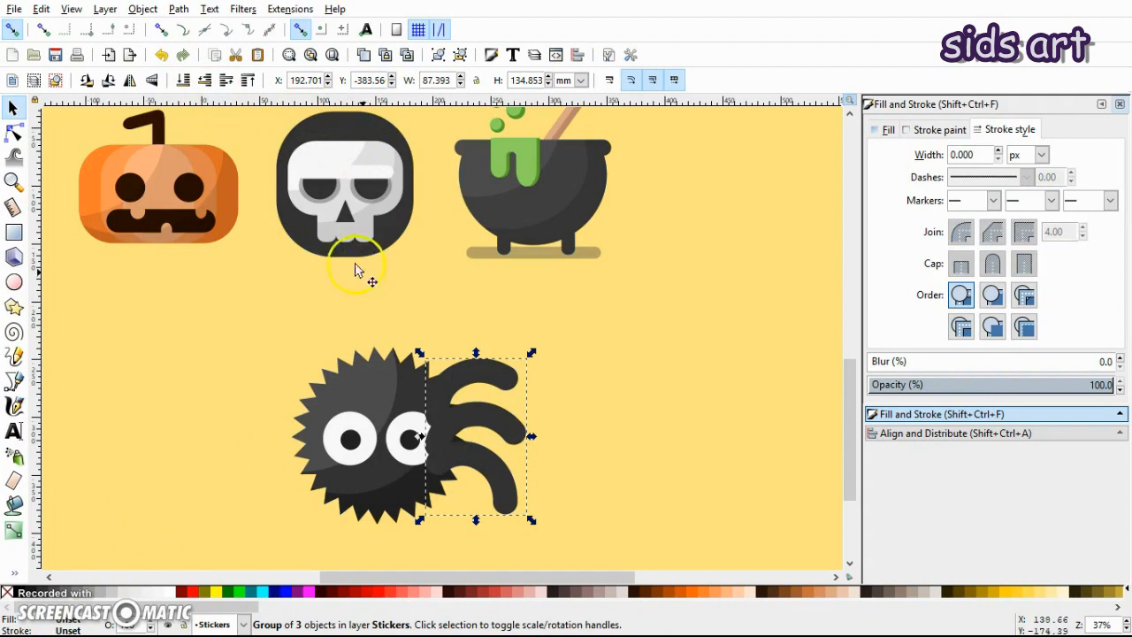
- Mirror a copy of the leg group horizontally onto the body's left side and place both leg groups behind the body
{"action": "left_click_drag", "start_coordinate": [518, 367], "coordinate": [281, 383]}
{"action": "left_click", "coordinate": [626, 374]}
{"action": "left_click", "coordinate": [487, 373]}
{"action": "key", "text": "ctrl+d"}
{"action": "left_click", "coordinate": [129, 81]}
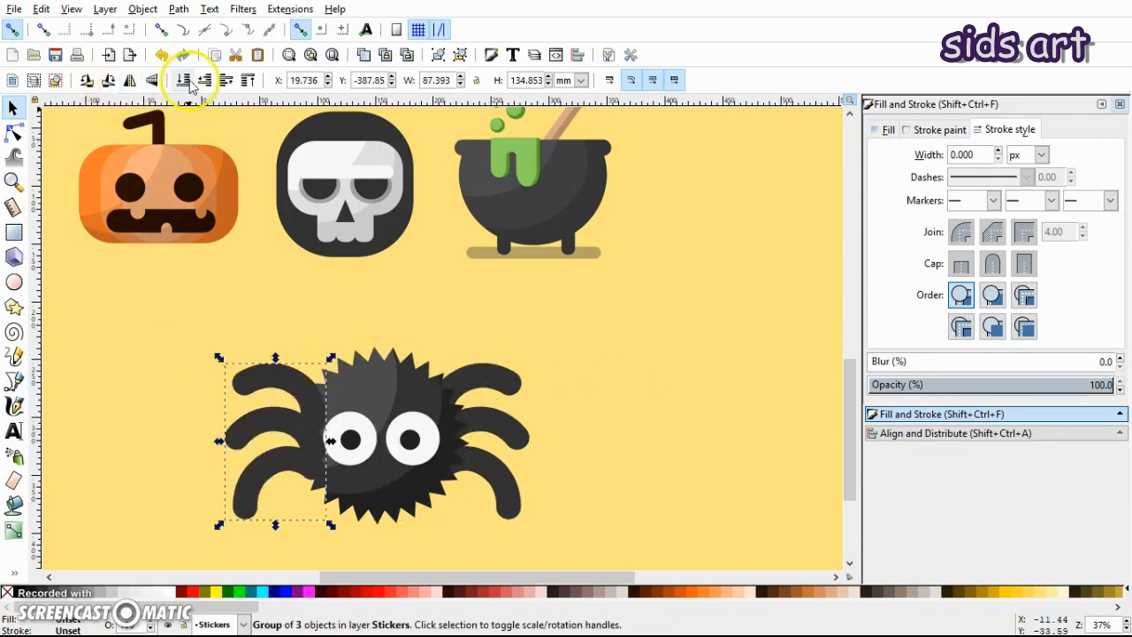
{"action": "left_click", "coordinate": [477, 281]}
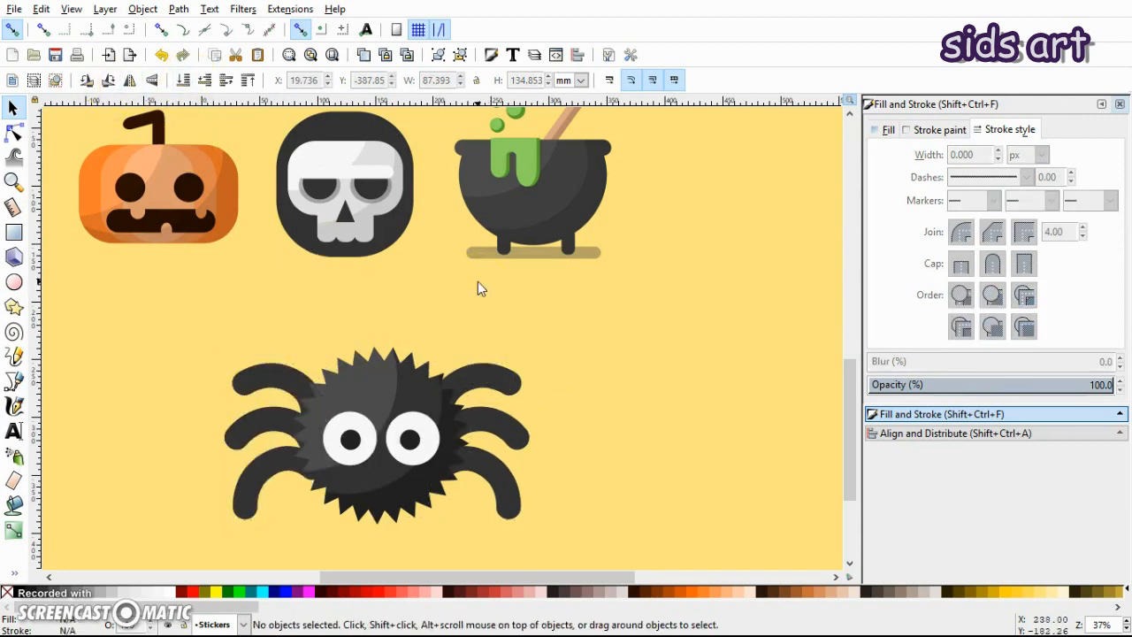
- Add a reduced copy of the spiky body shape, about 78 mm wide, centred on the body and stacked behind the eyes
{"action": "left_click", "coordinate": [368, 361]}
{"action": "key", "text": "ctrl+d"}
{"action": "left_click_drag", "start_coordinate": [477, 533], "coordinate": [446, 516]}
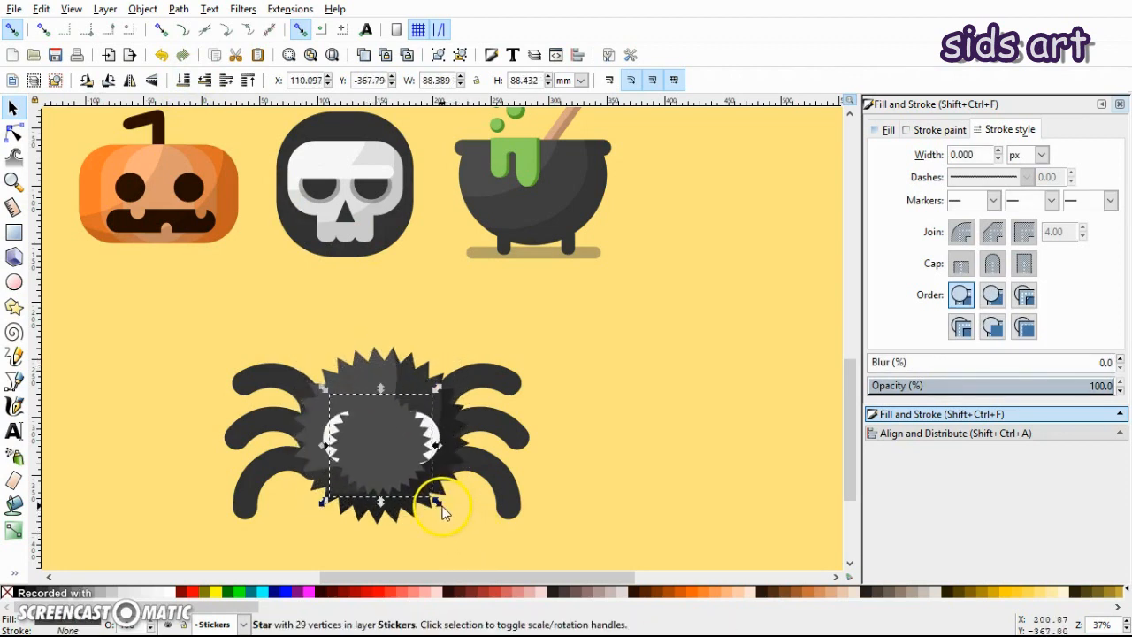
{"action": "left_click", "coordinate": [202, 81]}
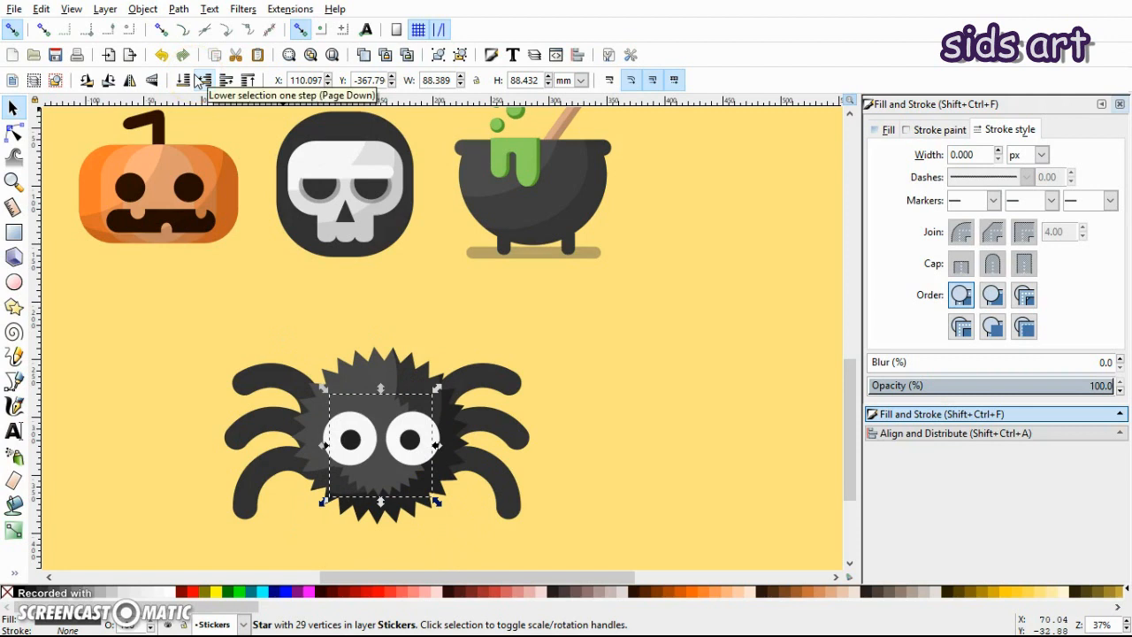
{"action": "left_click_drag", "start_coordinate": [436, 502], "coordinate": [430, 500]}
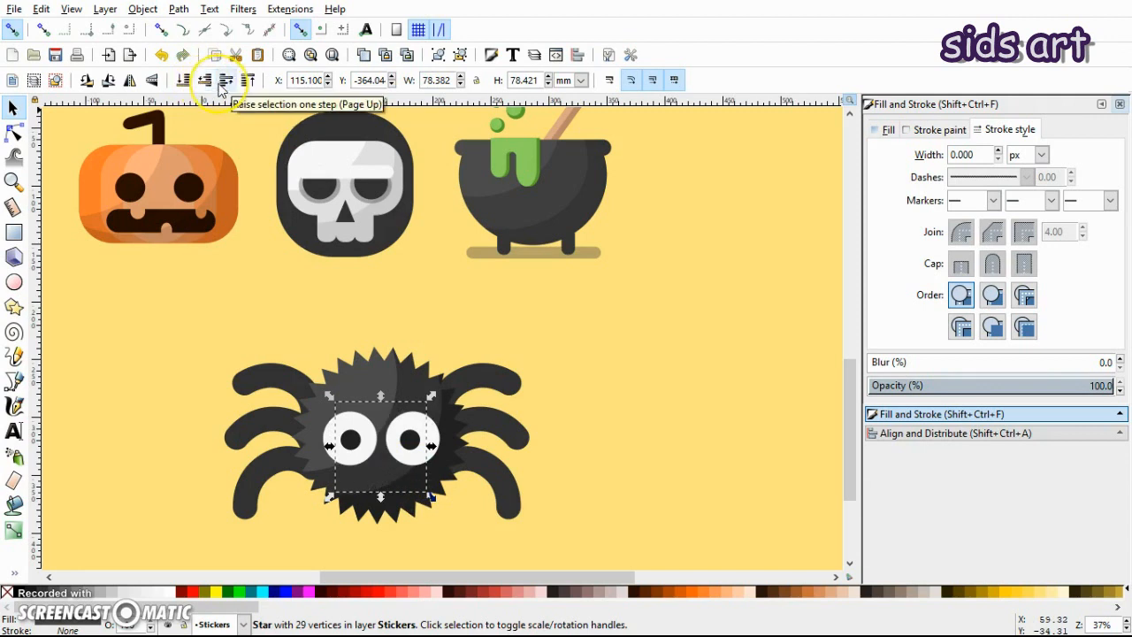
{"action": "left_click", "coordinate": [582, 256]}
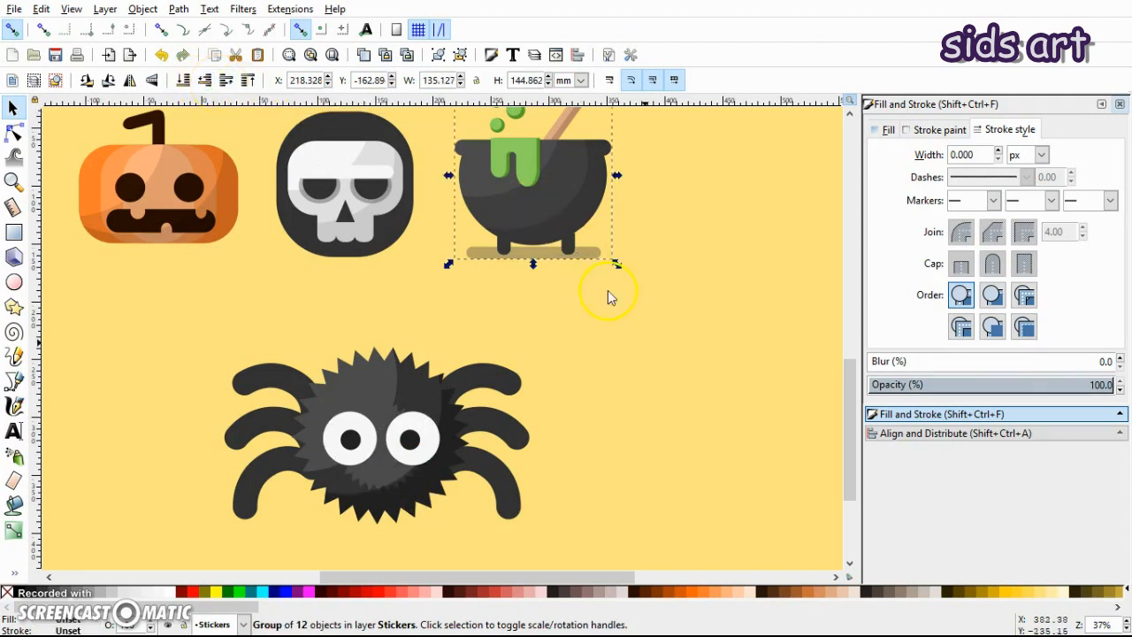
- Group all parts of the spider into one object
{"action": "left_click_drag", "start_coordinate": [182, 313], "coordinate": [588, 563]}
{"action": "key", "text": "minus"}
{"action": "key", "text": "ctrl+g"}
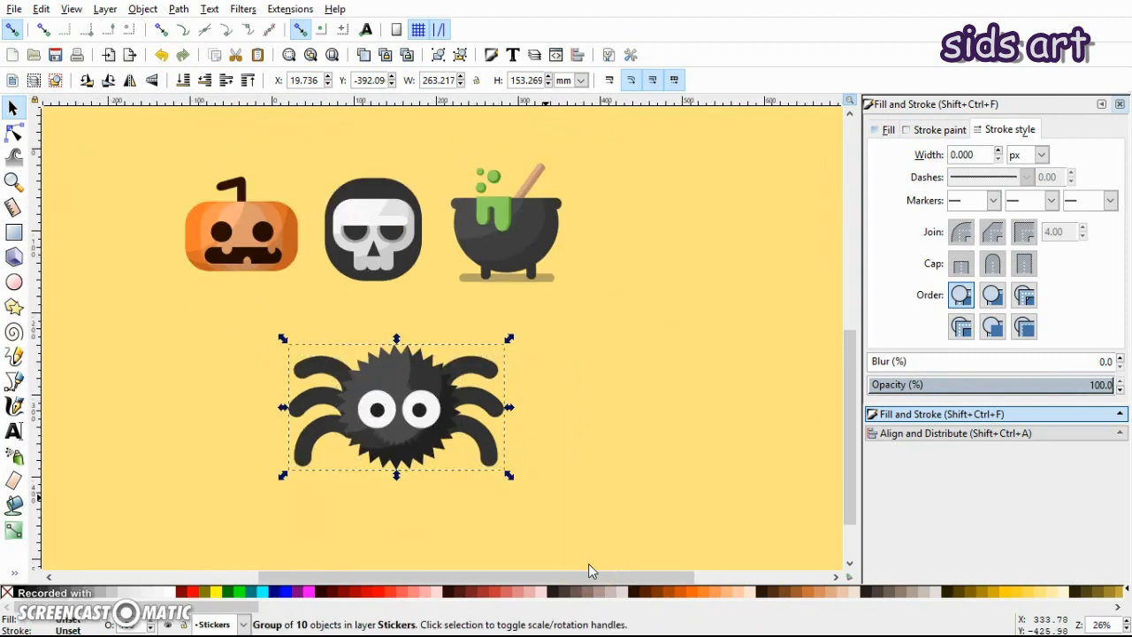
- Shrink the spider to about 189 mm wide, tilt it slightly clockwise below the pumpkin and skull, and save the document
{"action": "left_click_drag", "start_coordinate": [508, 478], "coordinate": [480, 456]}
{"action": "left_click", "coordinate": [464, 438]}
{"action": "left_click_drag", "start_coordinate": [478, 361], "coordinate": [483, 374]}
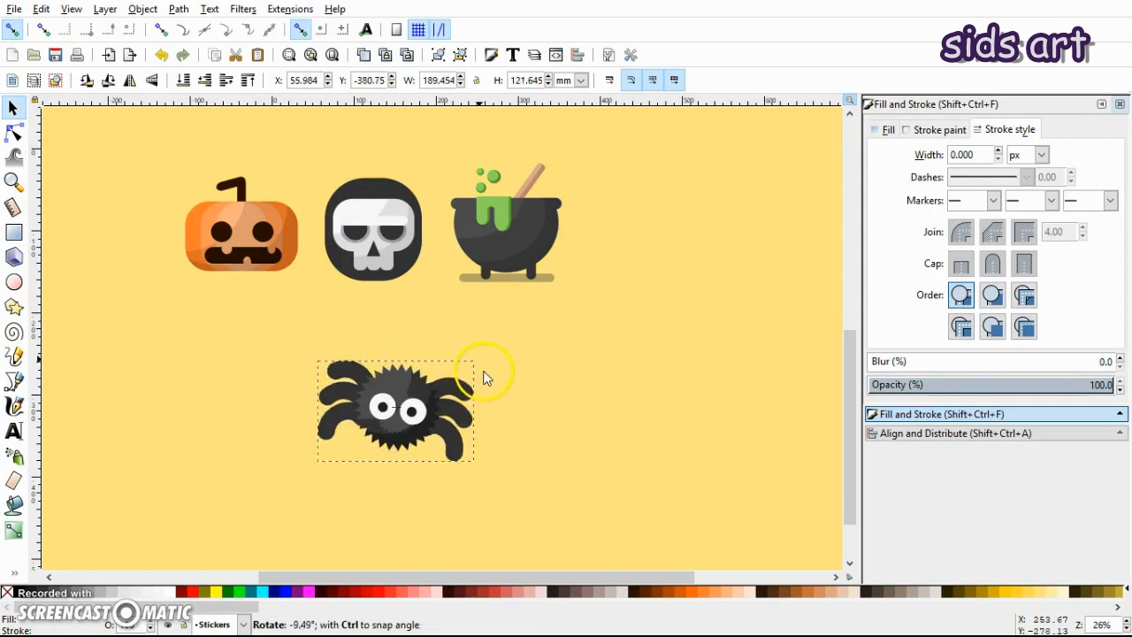
{"action": "left_click_drag", "start_coordinate": [320, 429], "coordinate": [239, 398]}
{"action": "left_click", "coordinate": [541, 420]}
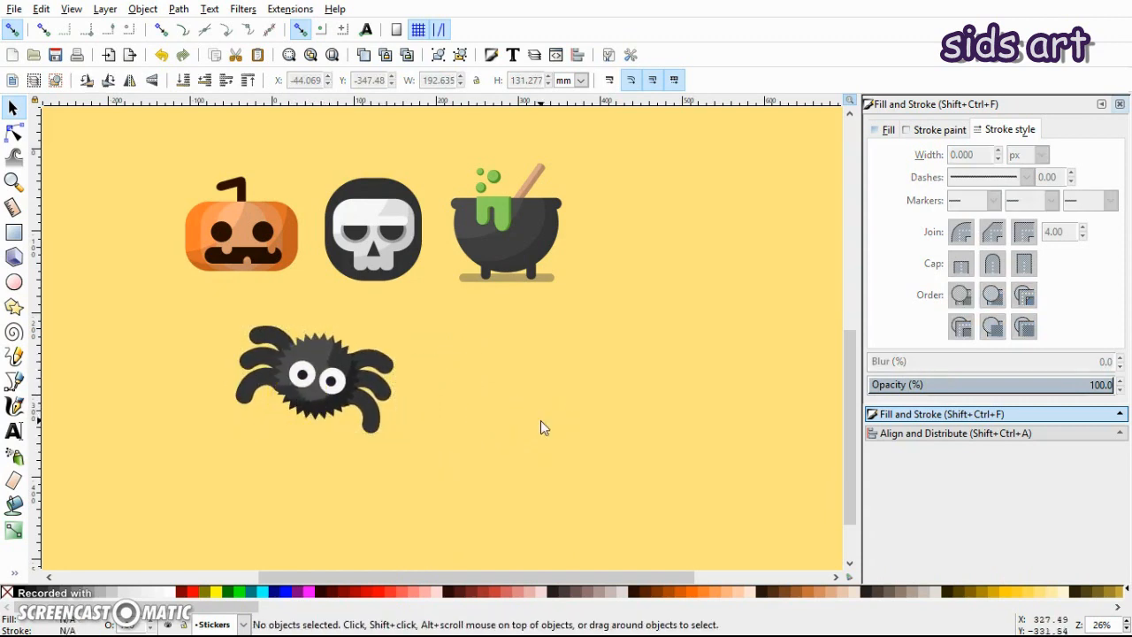
{"action": "key", "text": "ctrl+s"}
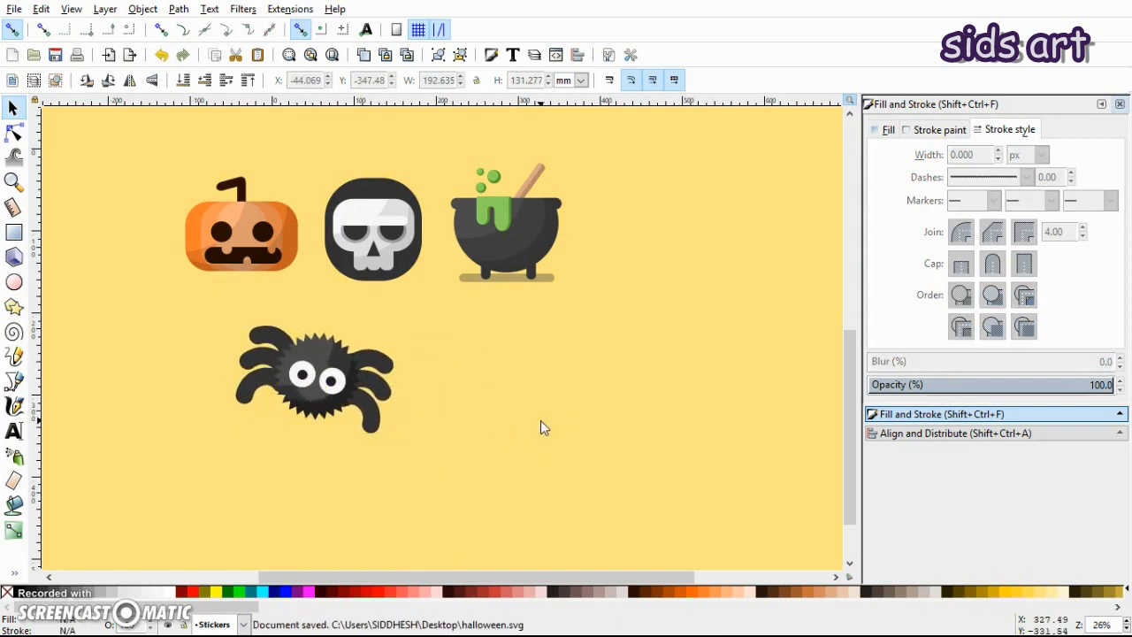
- Draw a circle about 175 mm in diameter below the cauldron and remove its stroke
{"action": "left_click", "coordinate": [14, 281]}
{"action": "left_click_drag", "start_coordinate": [495, 313], "coordinate": [668, 466]}
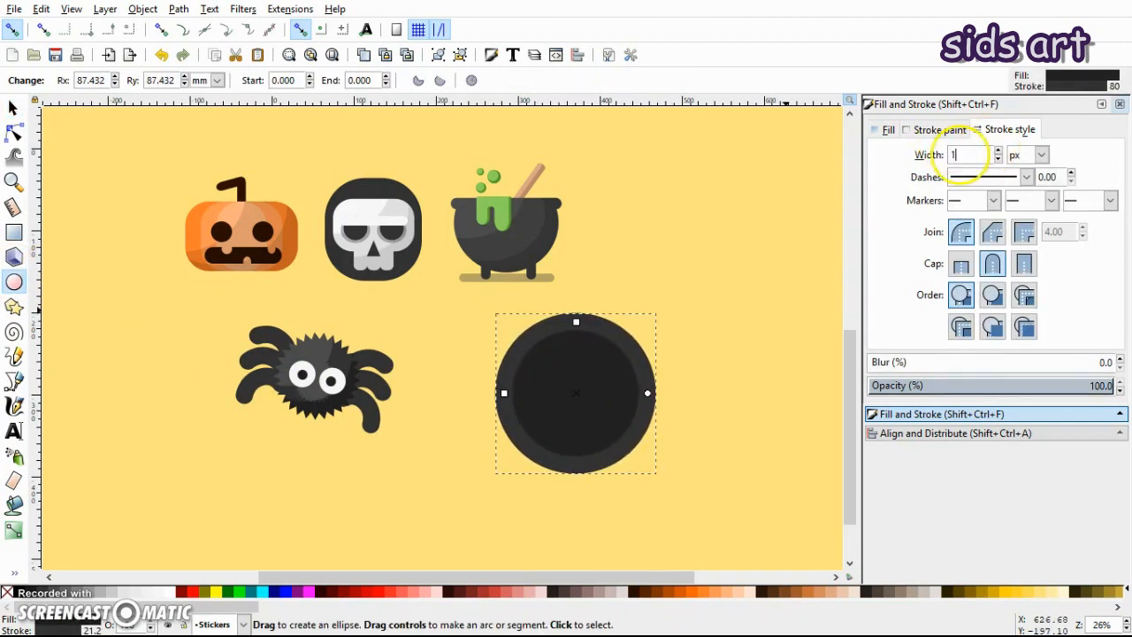
{"action": "key", "text": "Return"}
{"action": "left_click", "coordinate": [937, 129]}
{"action": "left_click", "coordinate": [885, 158]}
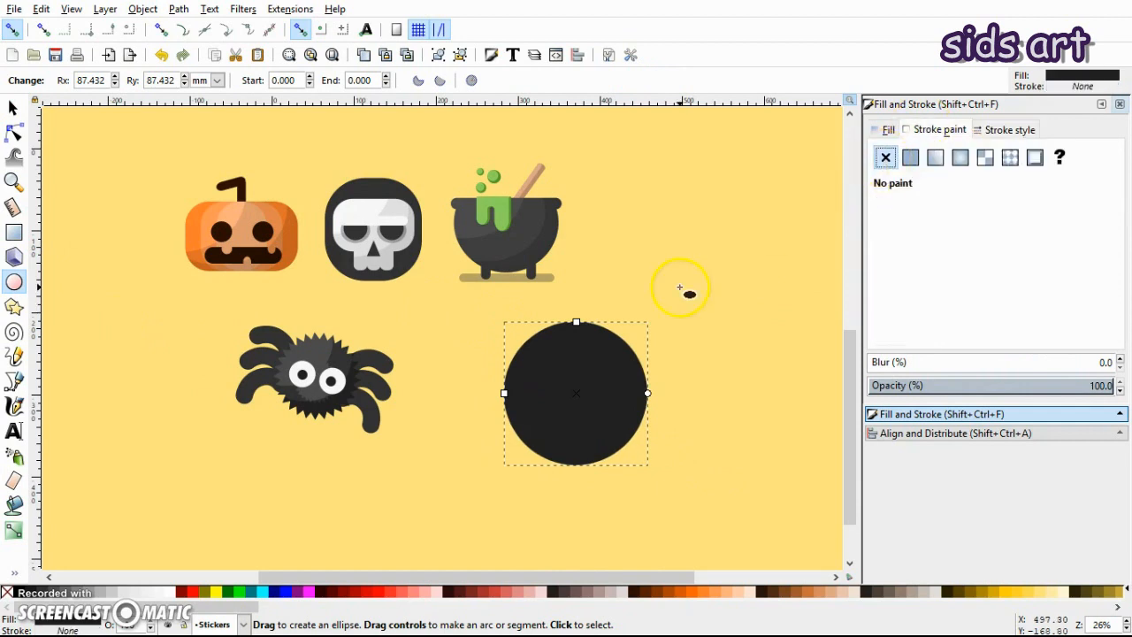
- Move the circle closer to the spider, fill it with white and scale it down to about 149 mm
{"action": "key", "text": "s"}
{"action": "left_click_drag", "start_coordinate": [607, 416], "coordinate": [567, 435]}
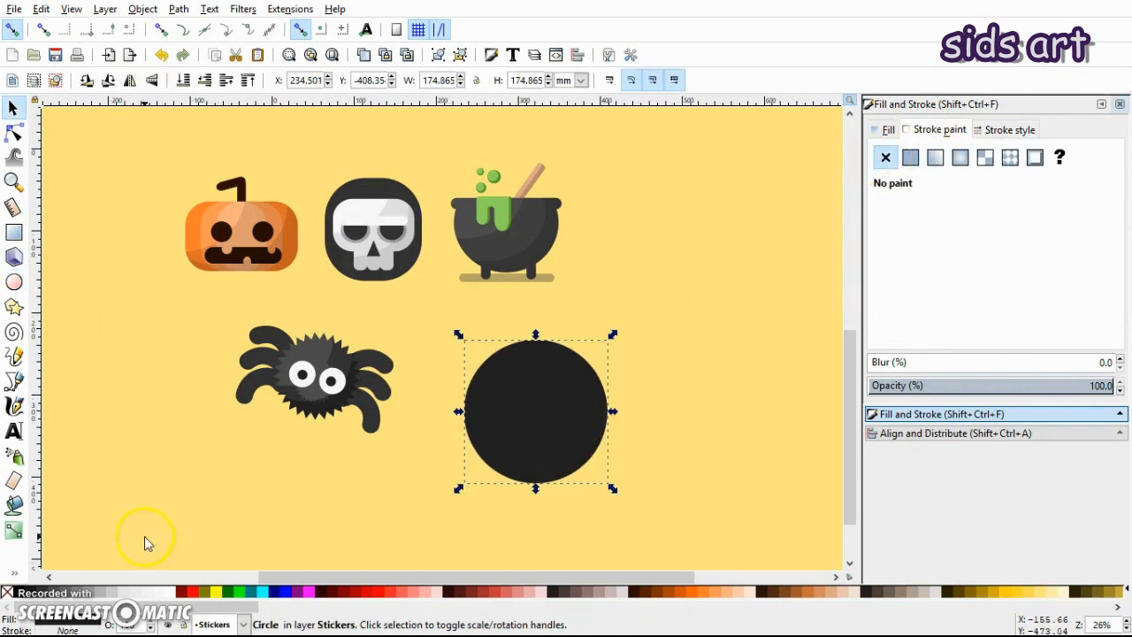
{"action": "left_click", "coordinate": [165, 591]}
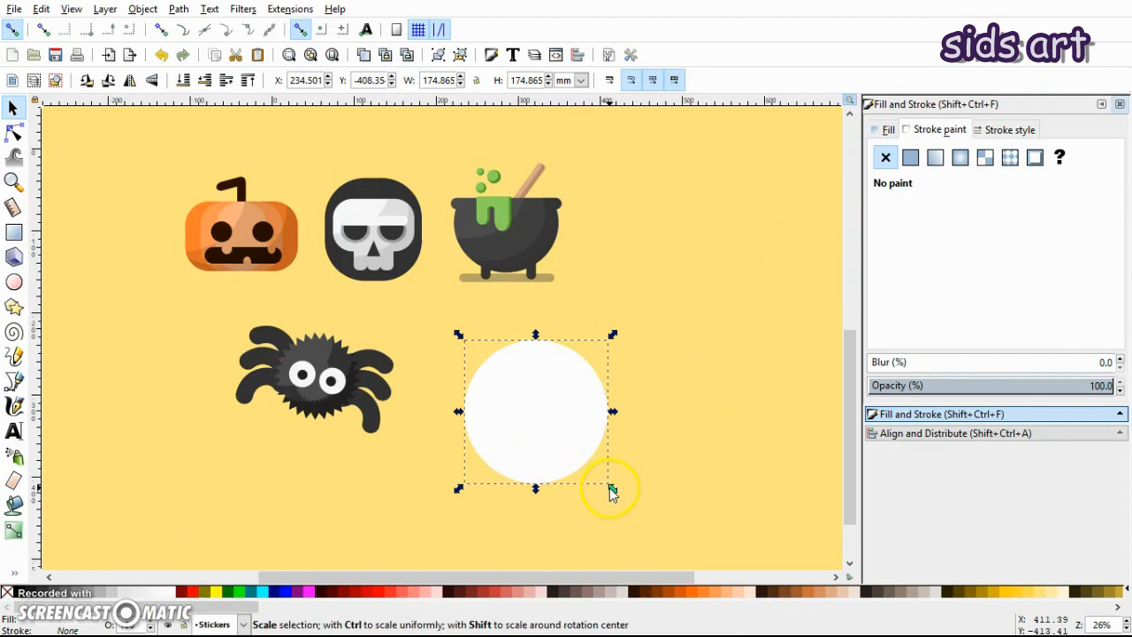
{"action": "left_click_drag", "start_coordinate": [610, 488], "coordinate": [602, 478]}
{"action": "key", "text": "ctrl+d"}
{"action": "mouse_move", "coordinate": [550, 422]}
{"action": "left_mouse_down"}
{"action": "mouse_move", "coordinate": [639, 425]}
{"action": "mouse_move", "coordinate": [548, 422]}
{"action": "left_mouse_up"}
{"action": "left_click", "coordinate": [397, 592]}
{"action": "key", "text": "ctrl+z"}
{"action": "left_click", "coordinate": [528, 426]}
{"action": "left_click", "coordinate": [623, 422]}
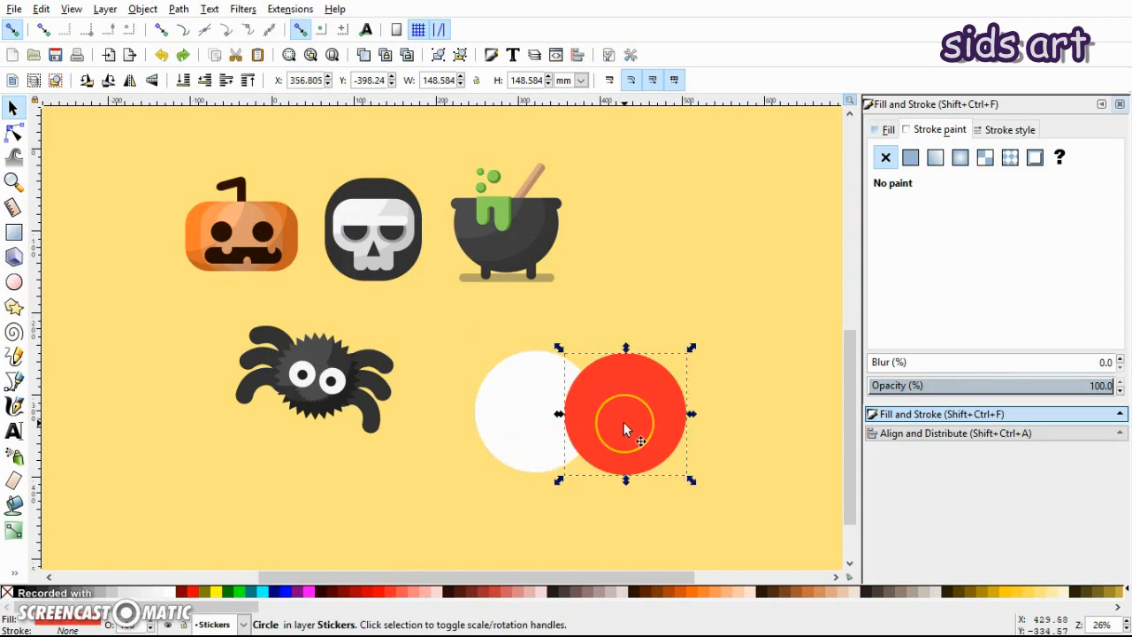
{"action": "key", "text": "Delete"}
- Create the iris by filling a copy of the white circle with light red and shrinking it to about 74 mm around its centre
{"action": "left_click", "coordinate": [546, 430]}
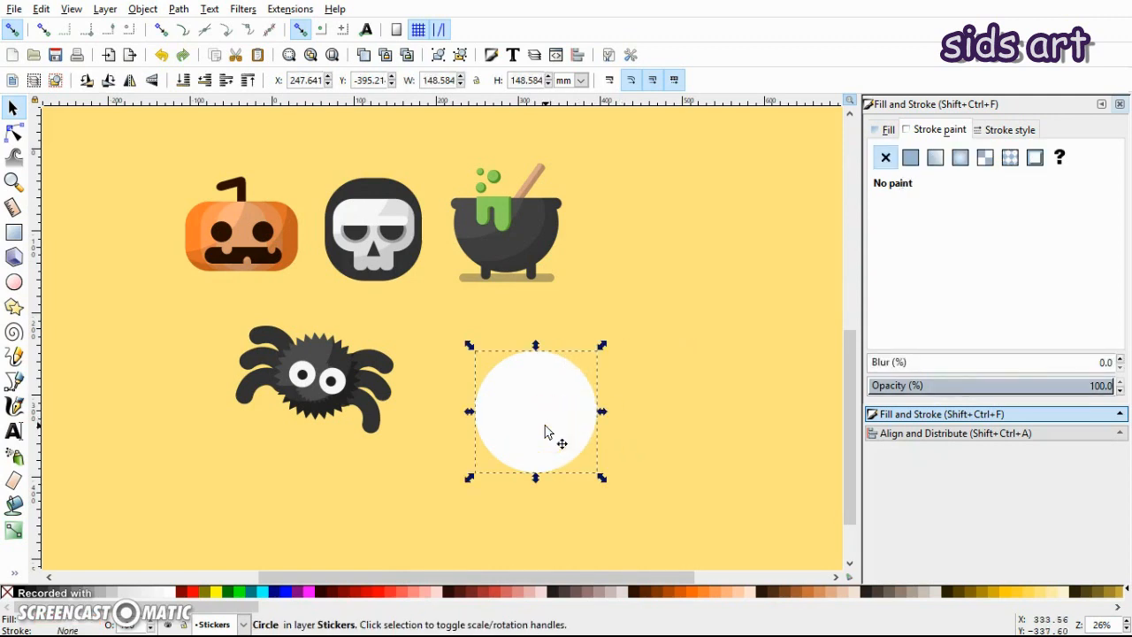
{"action": "left_click", "coordinate": [402, 598]}
{"action": "left_click_drag", "start_coordinate": [604, 479], "coordinate": [572, 454]}
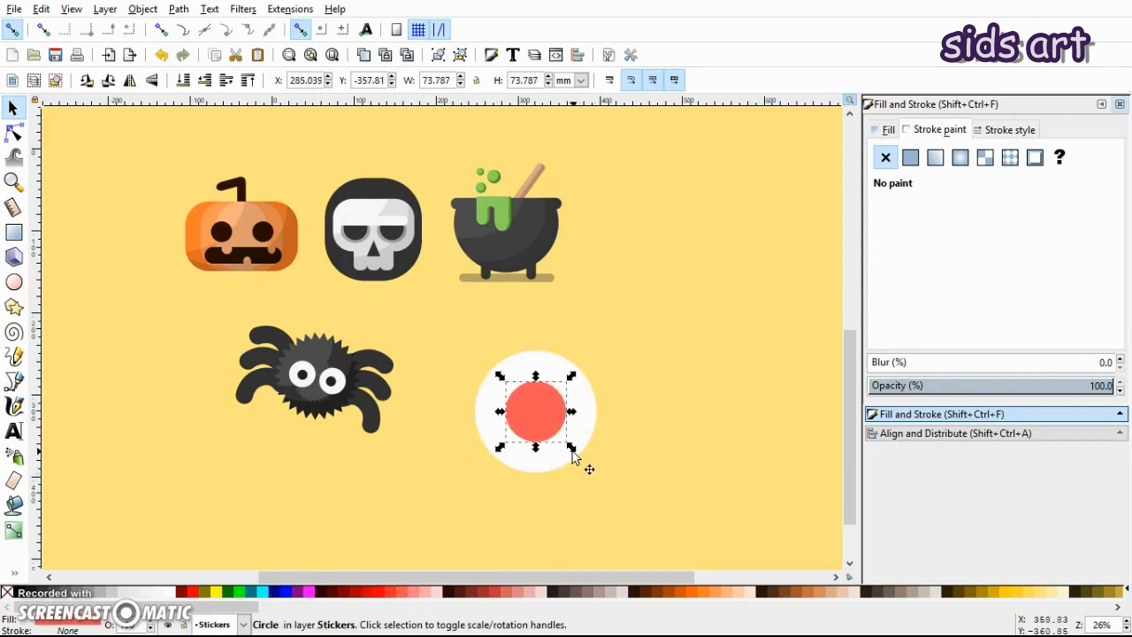
- Create the pupil as a dark red concentric copy of the iris, scaled down to about 43 mm
{"action": "left_click", "coordinate": [336, 592]}
{"action": "left_click_drag", "start_coordinate": [571, 451], "coordinate": [559, 439]}
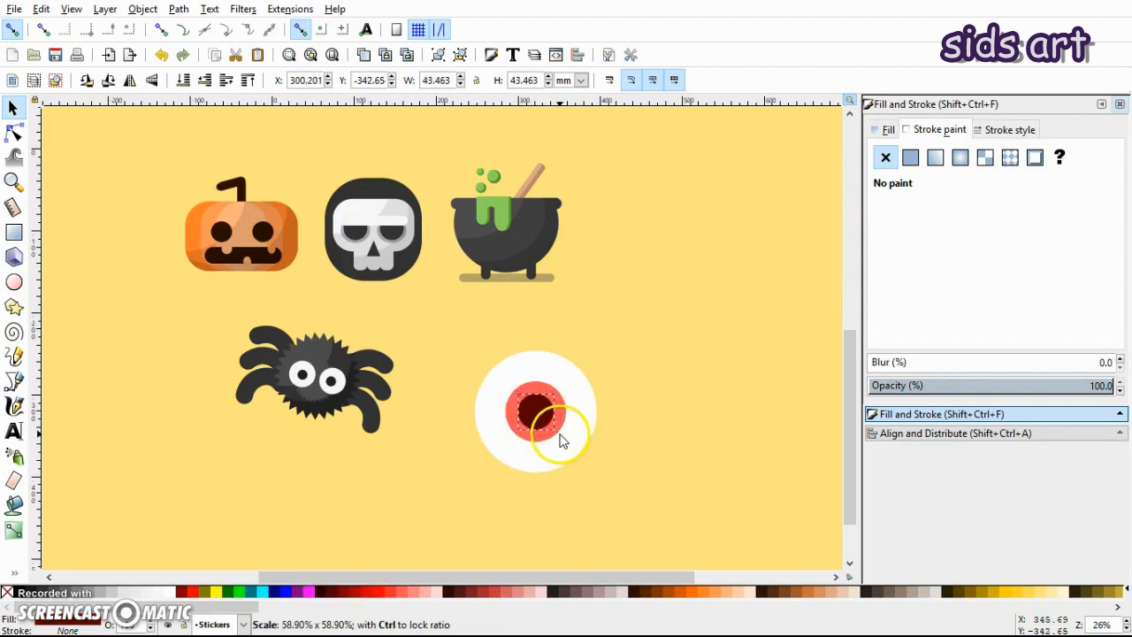
{"action": "left_click", "coordinate": [625, 446]}
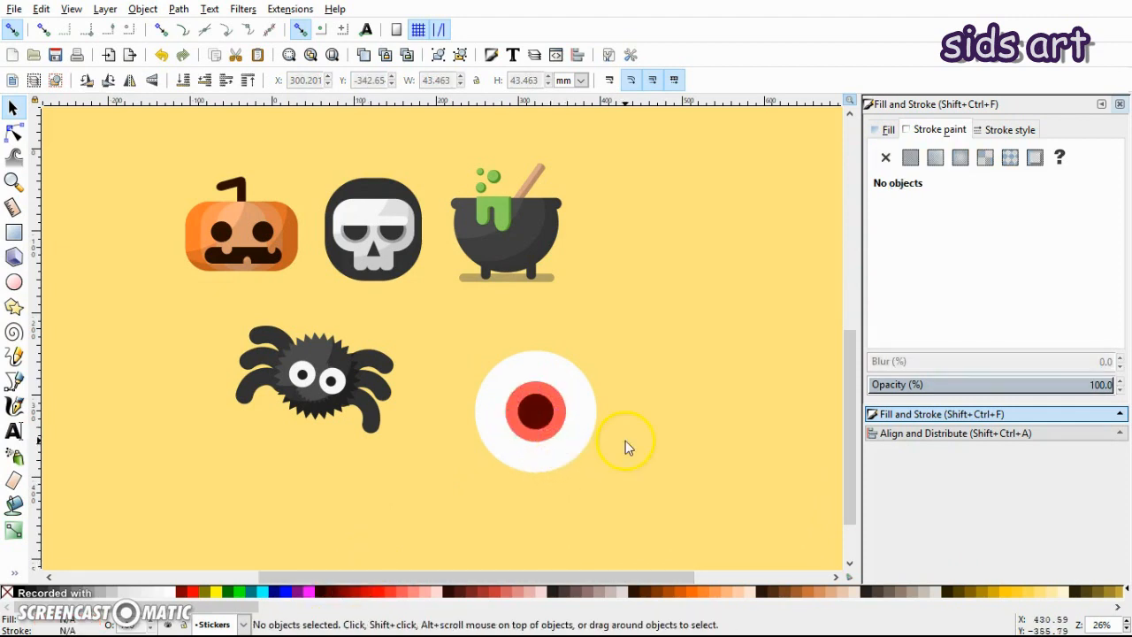
- Draw a small ellipse about 30 by 34 mm over the iris's right edge as a highlight
{"action": "left_click", "coordinate": [13, 281]}
{"action": "mouse_move", "coordinate": [551, 386]}
{"action": "left_mouse_down"}
{"action": "mouse_move", "coordinate": [576, 412]}
{"action": "mouse_move", "coordinate": [559, 404]}
{"action": "left_mouse_up"}
{"action": "key", "text": "s"}
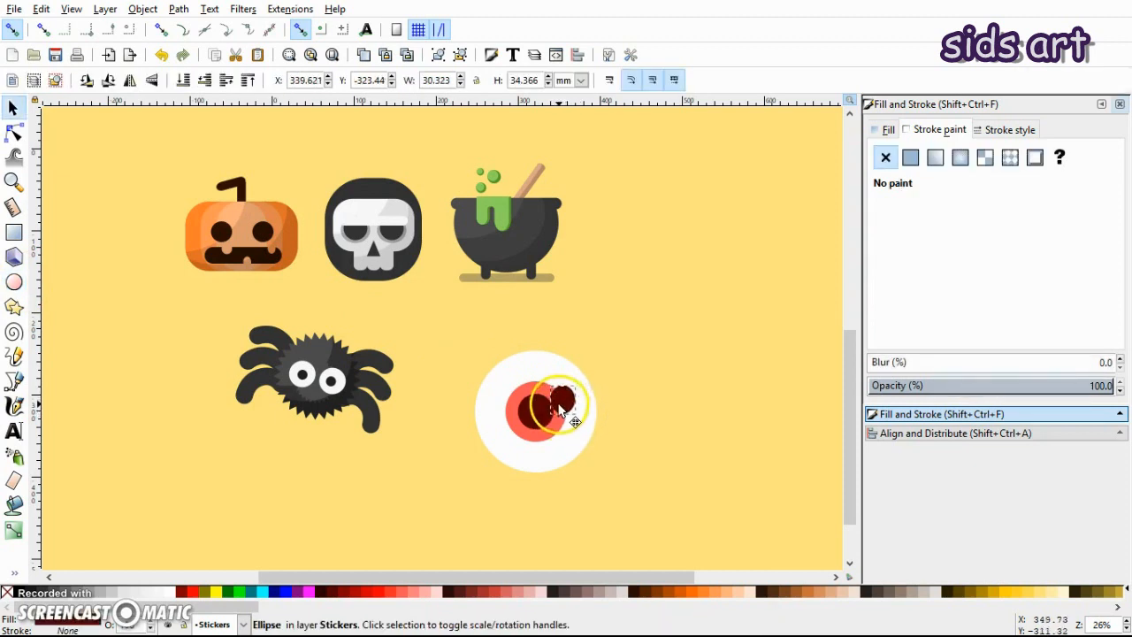
{"action": "key", "text": "d"}
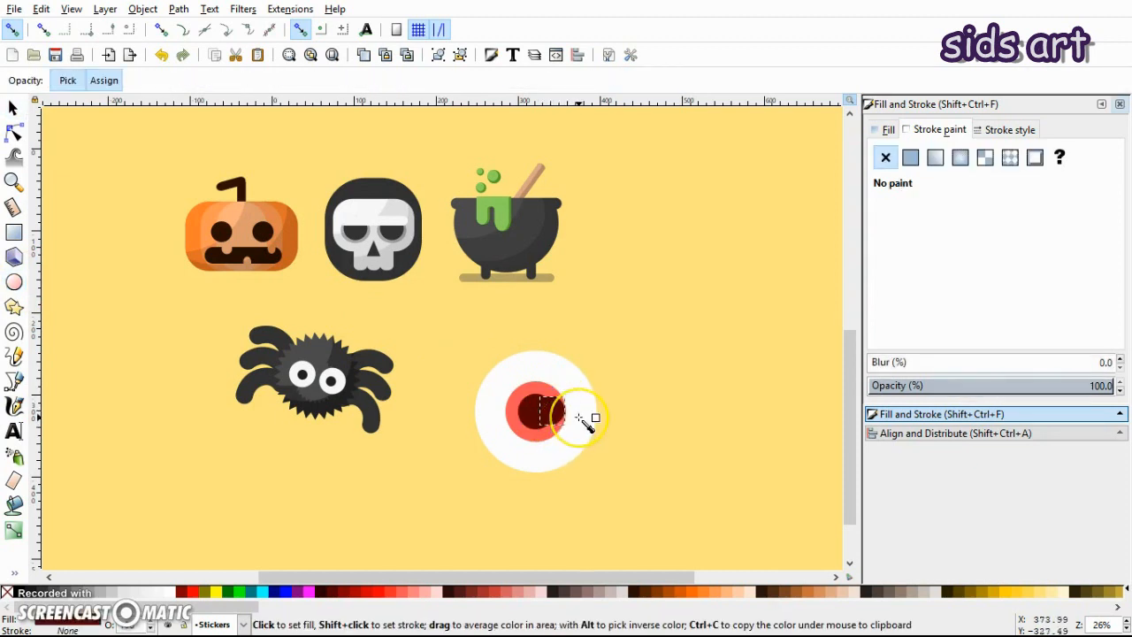
{"action": "key", "text": "space"}
{"action": "key", "text": "space"}
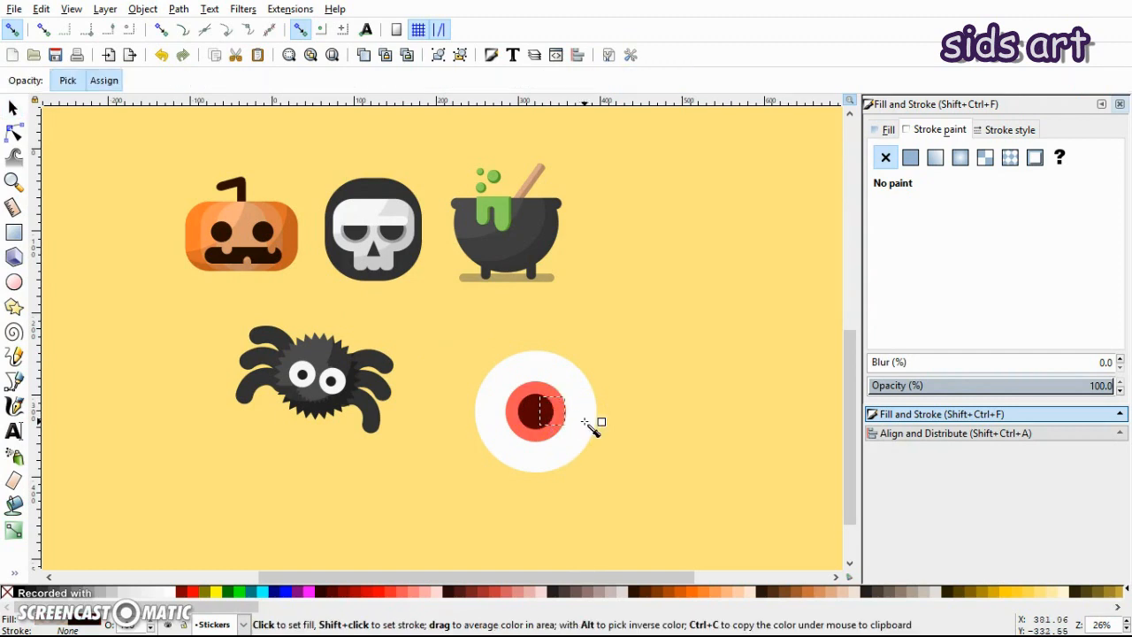
{"action": "key", "text": "space"}
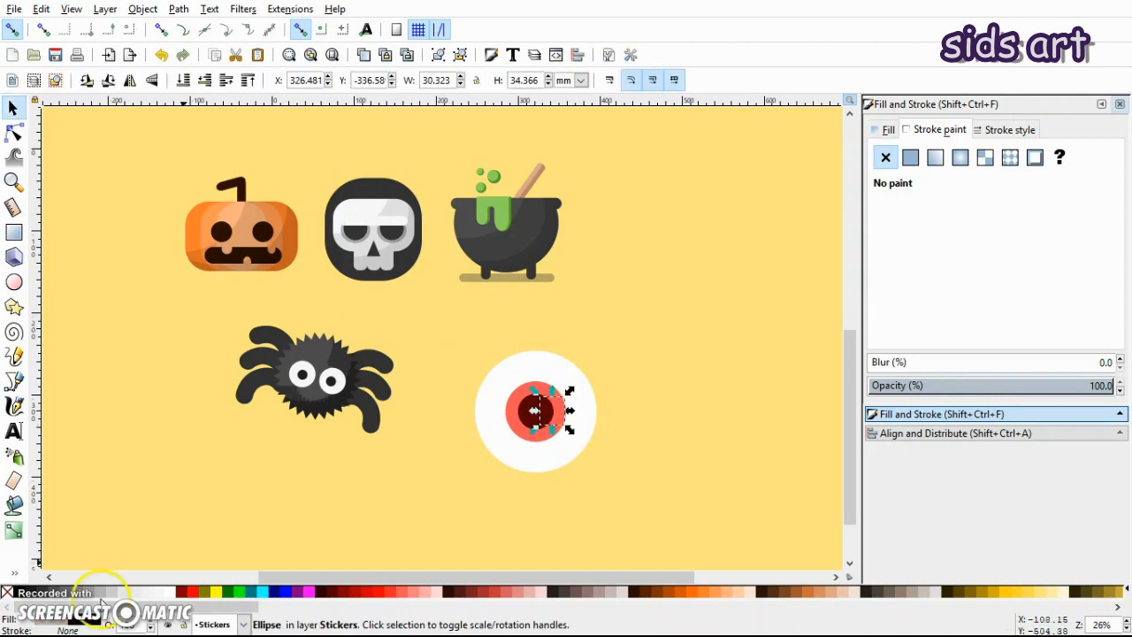
{"action": "right_click", "coordinate": [172, 593]}
{"action": "left_click", "coordinate": [222, 513]}
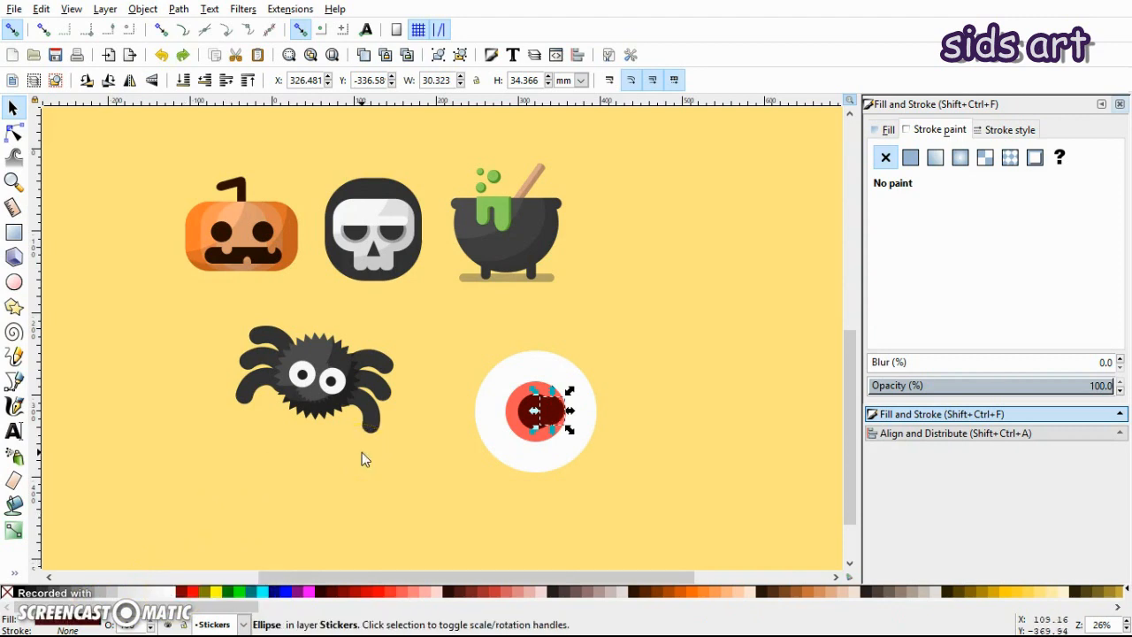
- Fill the highlight ellipse with white and make it slightly smaller at the pupil's right edge
{"action": "left_click", "coordinate": [167, 593]}
{"action": "left_click", "coordinate": [409, 462]}
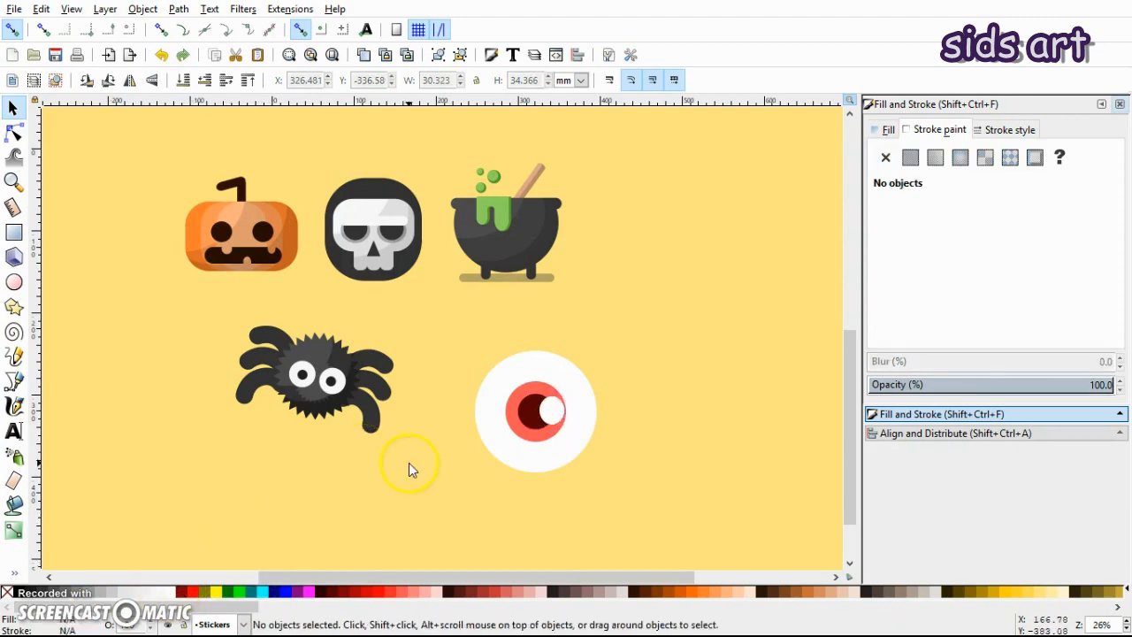
{"action": "left_click_drag", "start_coordinate": [548, 421], "coordinate": [564, 432]}
- Scale the eyeball's white circle down to about 134 mm around its centre
{"action": "left_click", "coordinate": [585, 430]}
{"action": "left_click_drag", "start_coordinate": [604, 479], "coordinate": [600, 474]}
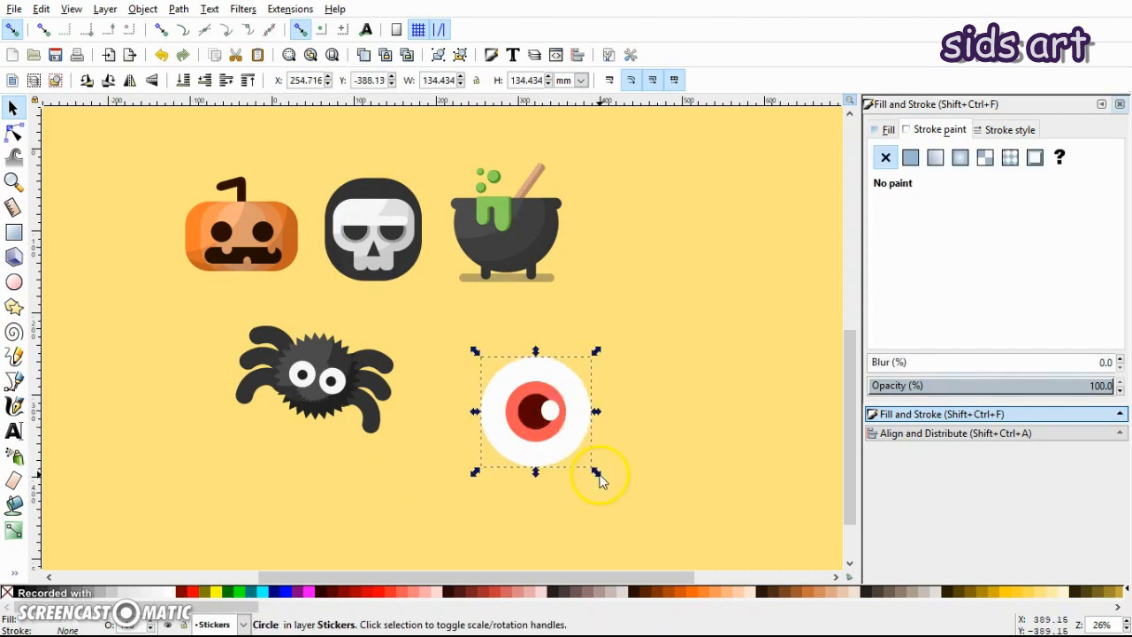
{"action": "left_click", "coordinate": [657, 433]}
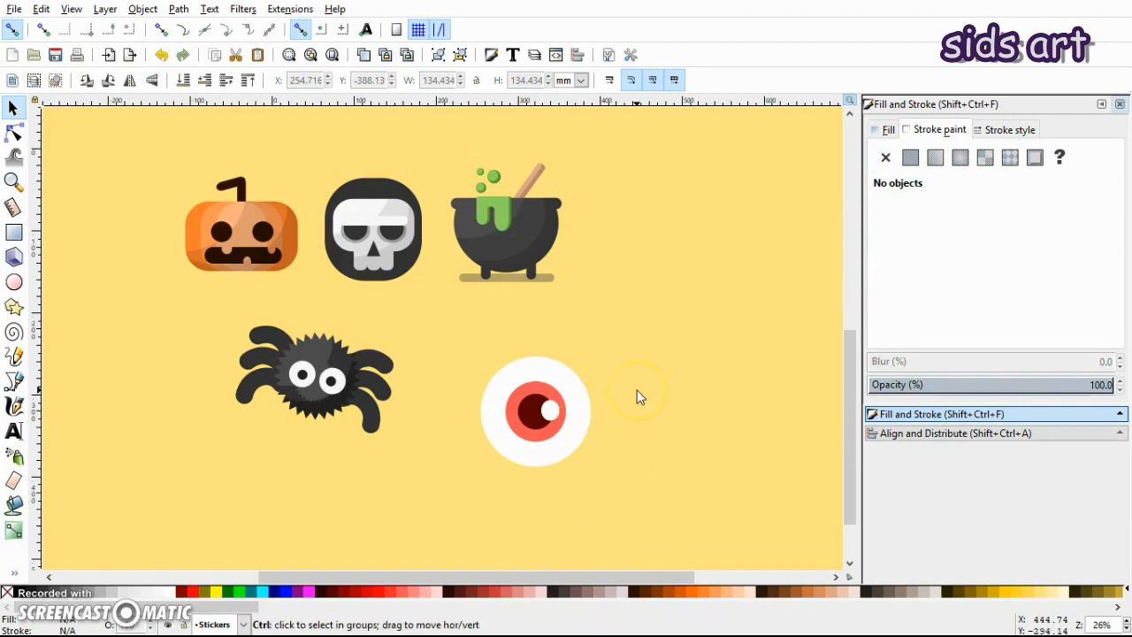
{"action": "left_click", "coordinate": [503, 222]}
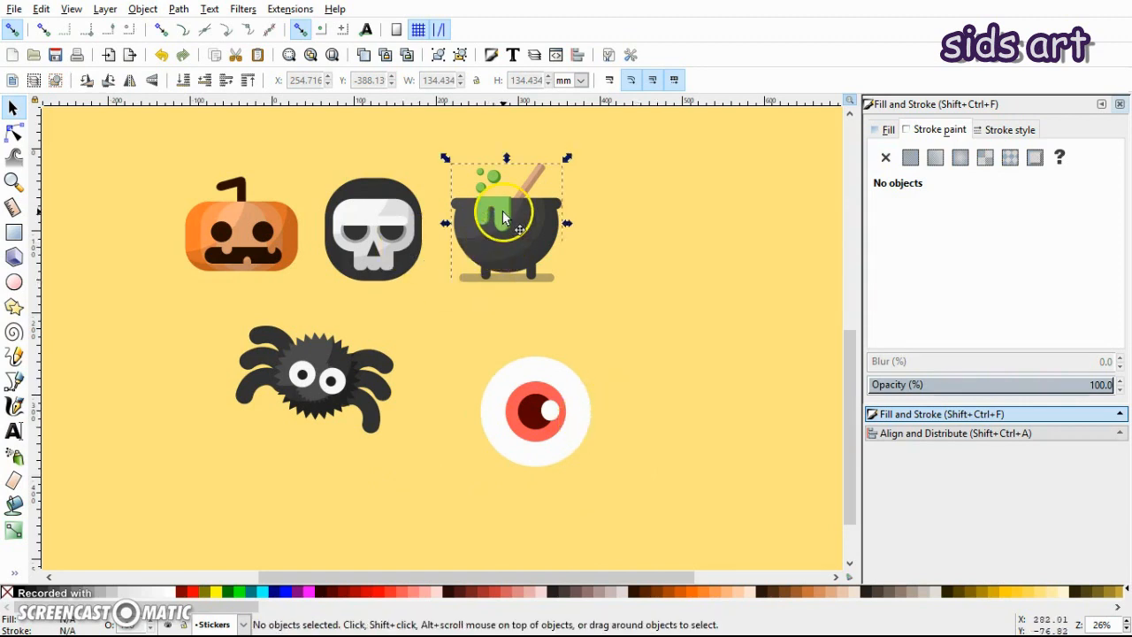
{"action": "left_click", "coordinate": [607, 334]}
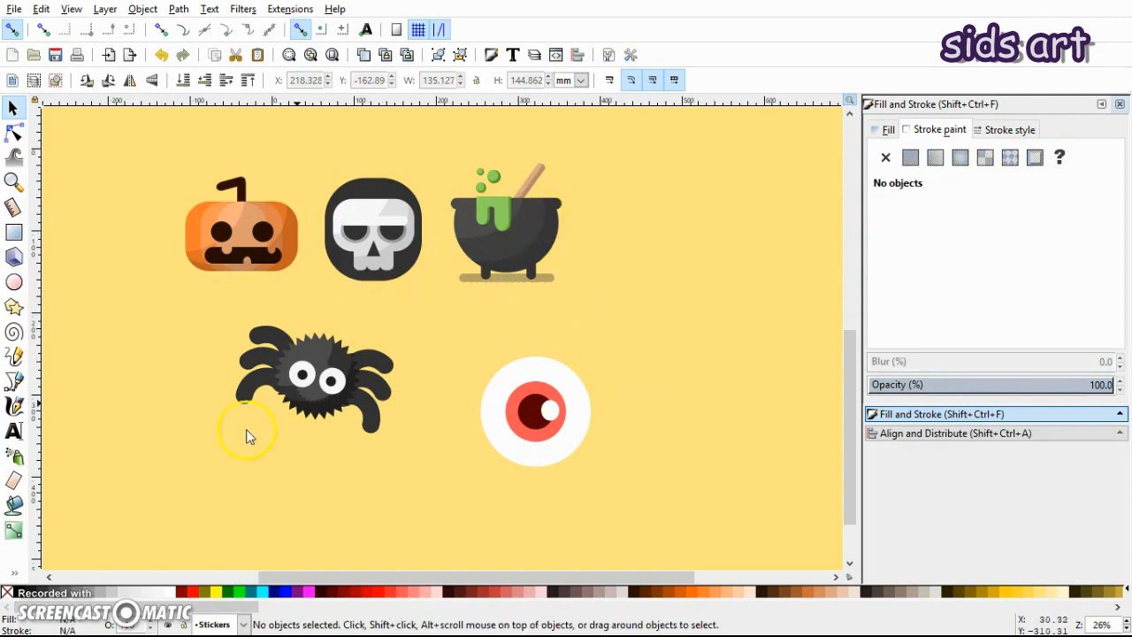
- Draw a rectangle about 52 by 106 mm beside the eyeball and fill it with the pupil's dark red
{"action": "left_click", "coordinate": [14, 234]}
{"action": "left_click_drag", "start_coordinate": [611, 403], "coordinate": [654, 489]}
{"action": "key", "text": "d"}
{"action": "left_click", "coordinate": [551, 413]}
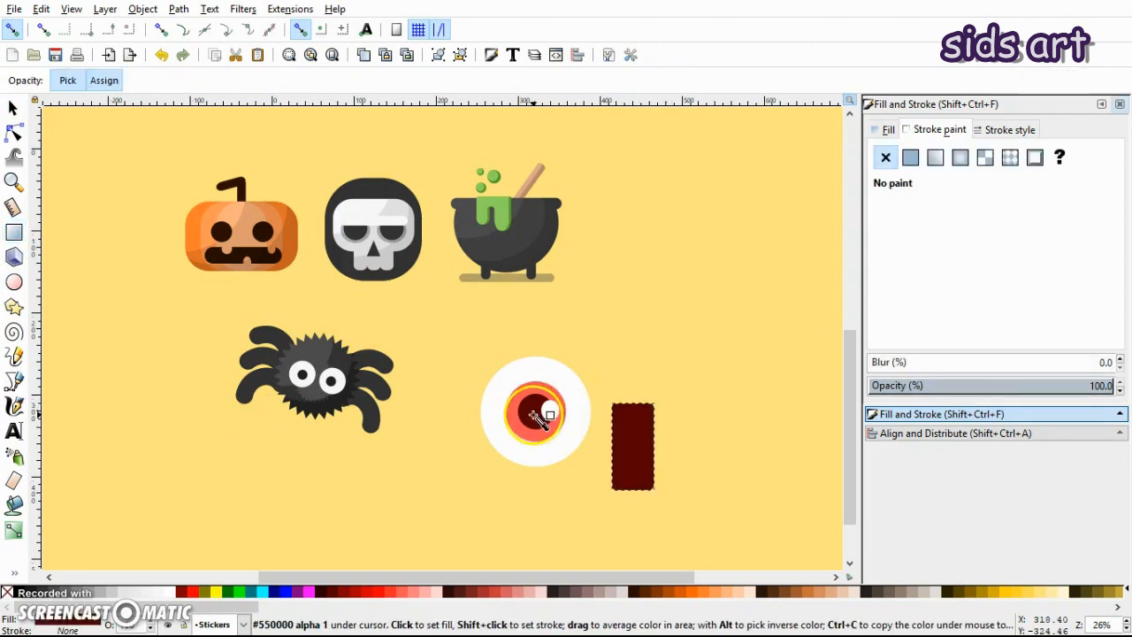
{"action": "key", "text": "s"}
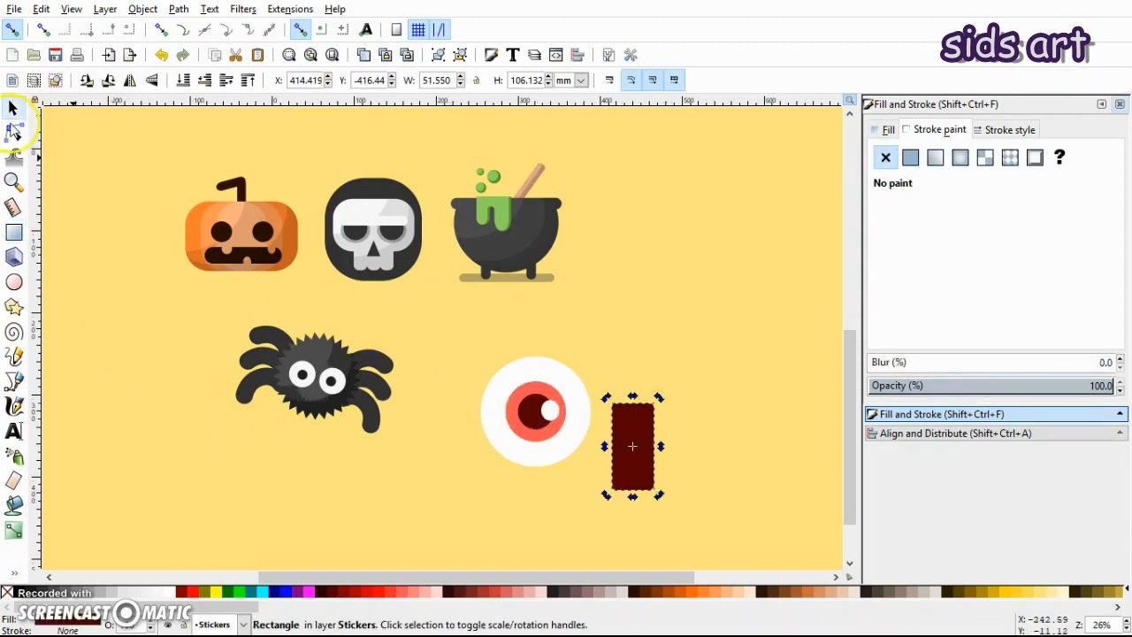
- Fully round the dark red rectangle's ends and place it upright over the eyeball's lower edge
{"action": "left_click", "coordinate": [13, 131]}
{"action": "left_click_drag", "start_coordinate": [654, 404], "coordinate": [571, 484]}
{"action": "key", "text": "s"}
{"action": "key", "text": "Escape"}
{"action": "left_click", "coordinate": [570, 483]}
{"action": "left_click", "coordinate": [570, 483]}
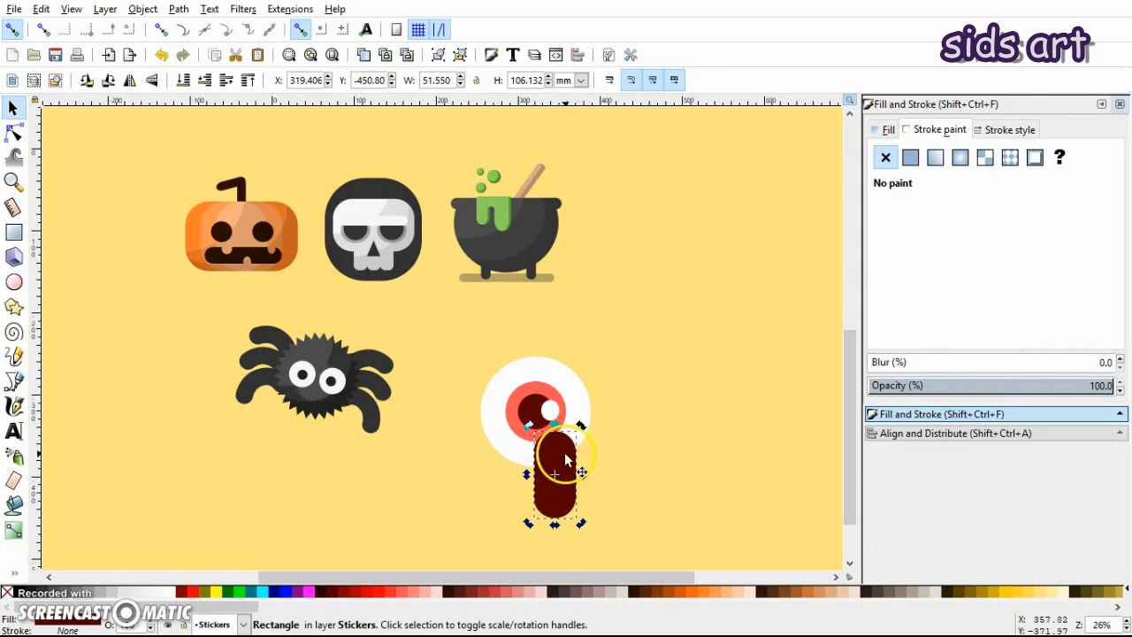
- Narrow the dark red bar to about 29 mm wide and restore its evenly rounded ends
{"action": "left_click", "coordinate": [561, 456]}
{"action": "left_click_drag", "start_coordinate": [583, 474], "coordinate": [577, 474]}
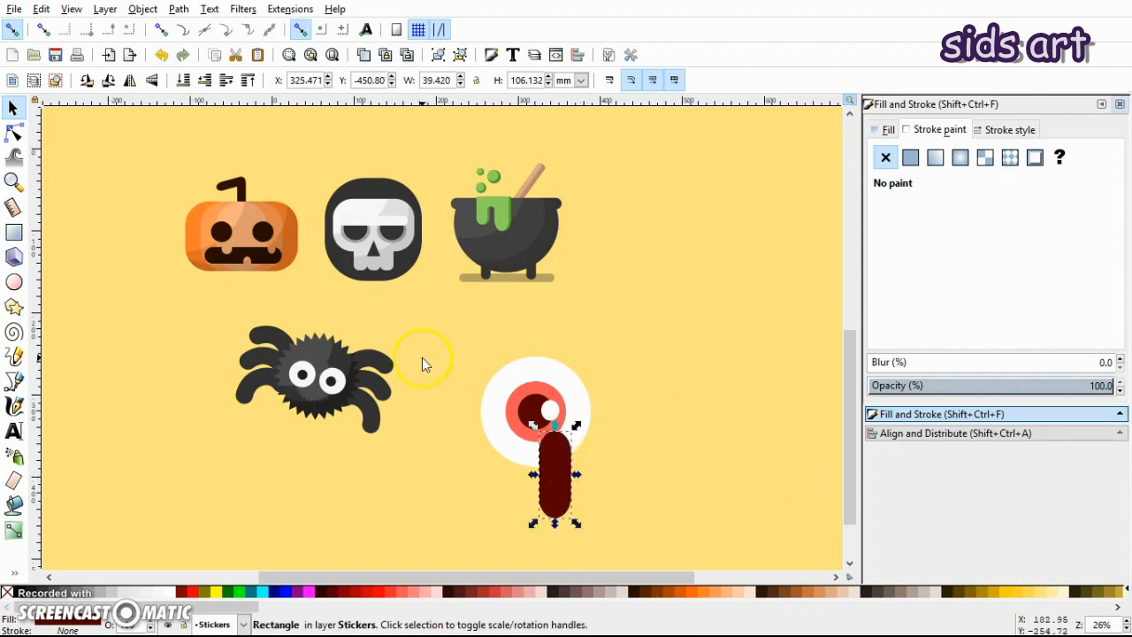
{"action": "left_click", "coordinate": [13, 131]}
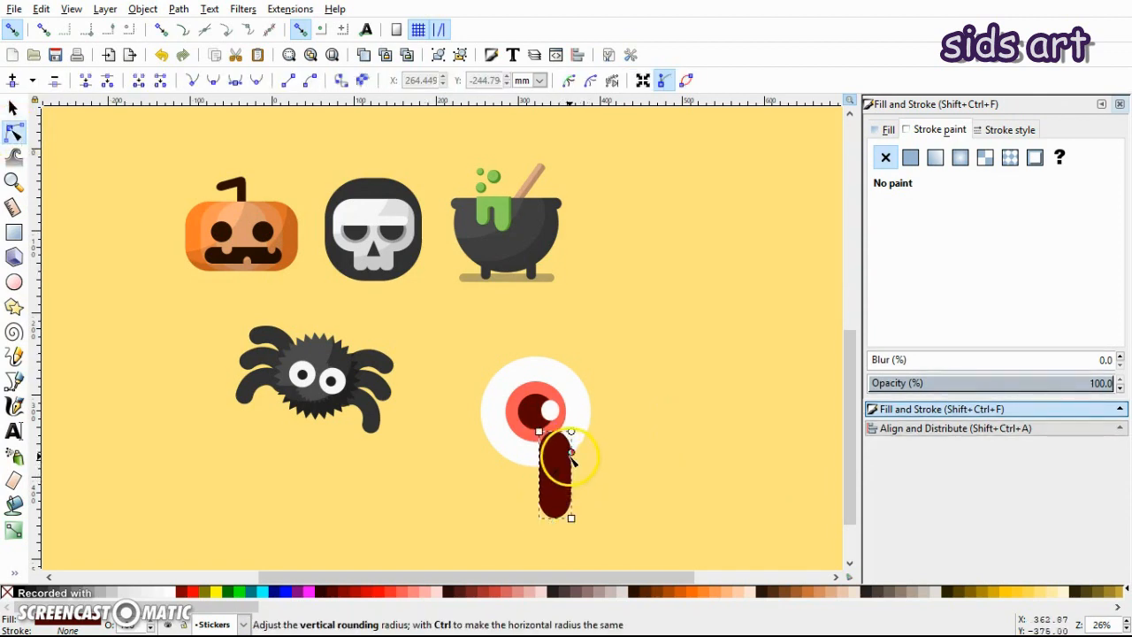
{"action": "key", "text": "s"}
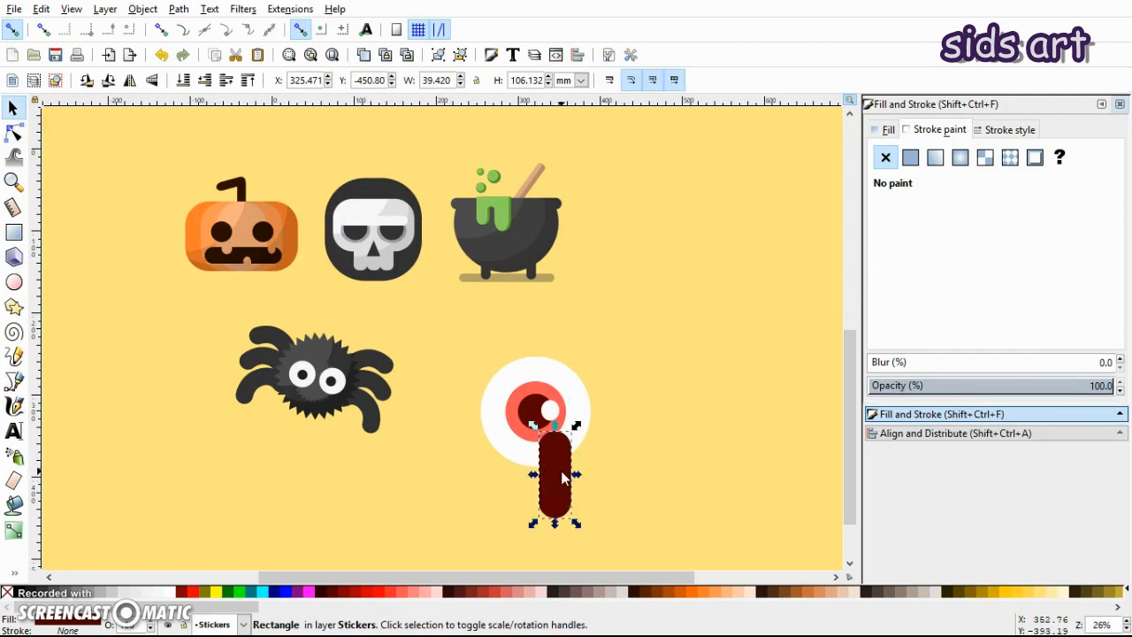
{"action": "left_click_drag", "start_coordinate": [576, 474], "coordinate": [568, 474]}
{"action": "left_click", "coordinate": [13, 131]}
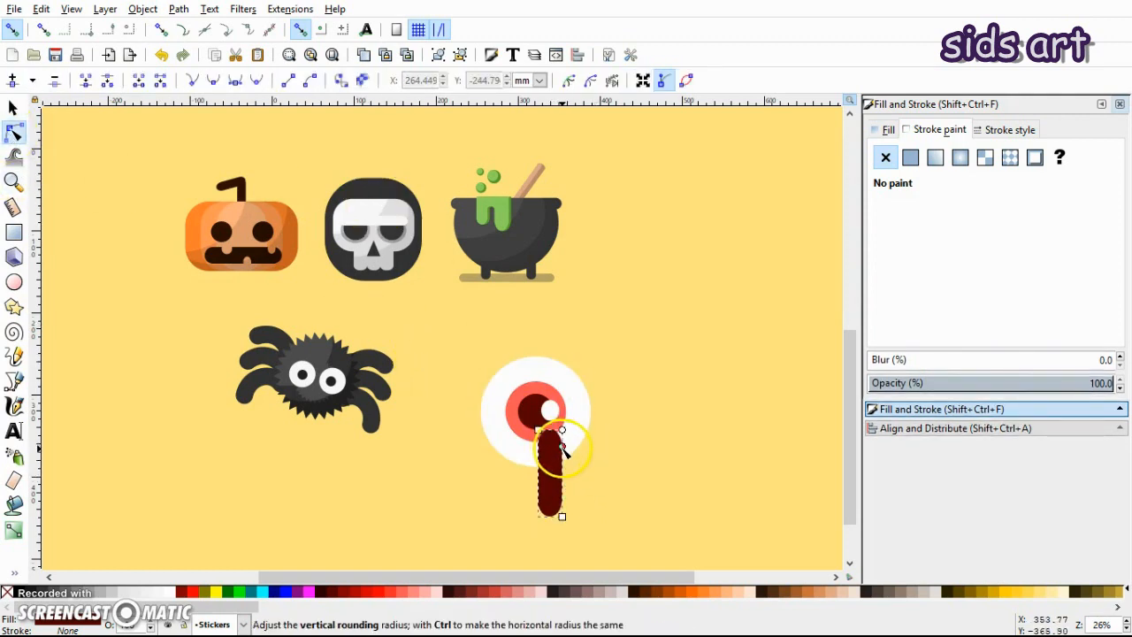
{"action": "key", "text": "s"}
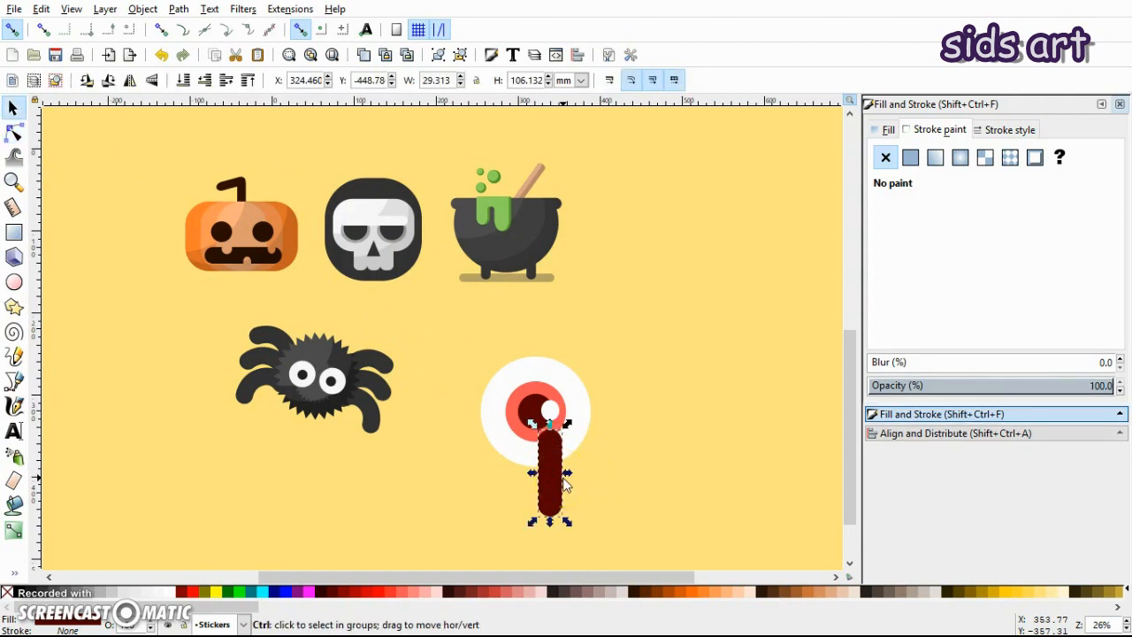
- Add a narrower copy at the bar's left, then move both off the eyeball and enlarge them together to about 75 by 231 mm
{"action": "left_click_drag", "start_coordinate": [566, 478], "coordinate": [541, 460]}
{"action": "left_click", "coordinate": [557, 482], "text": "shift"}
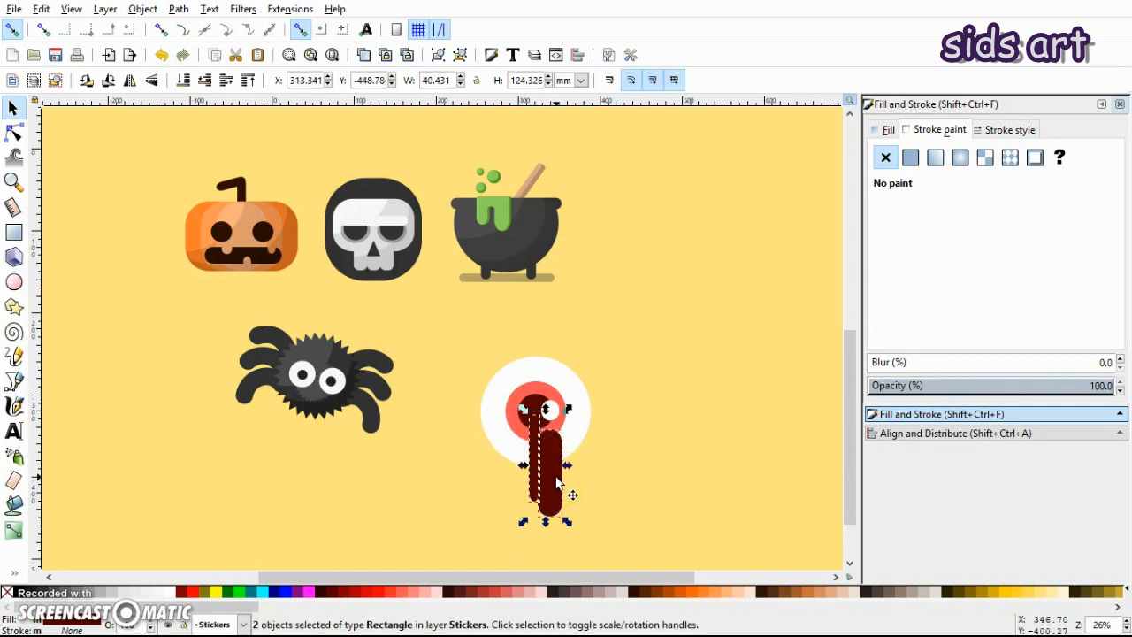
{"action": "left_click_drag", "start_coordinate": [569, 495], "coordinate": [695, 379]}
{"action": "left_click_drag", "start_coordinate": [690, 434], "coordinate": [768, 487]}
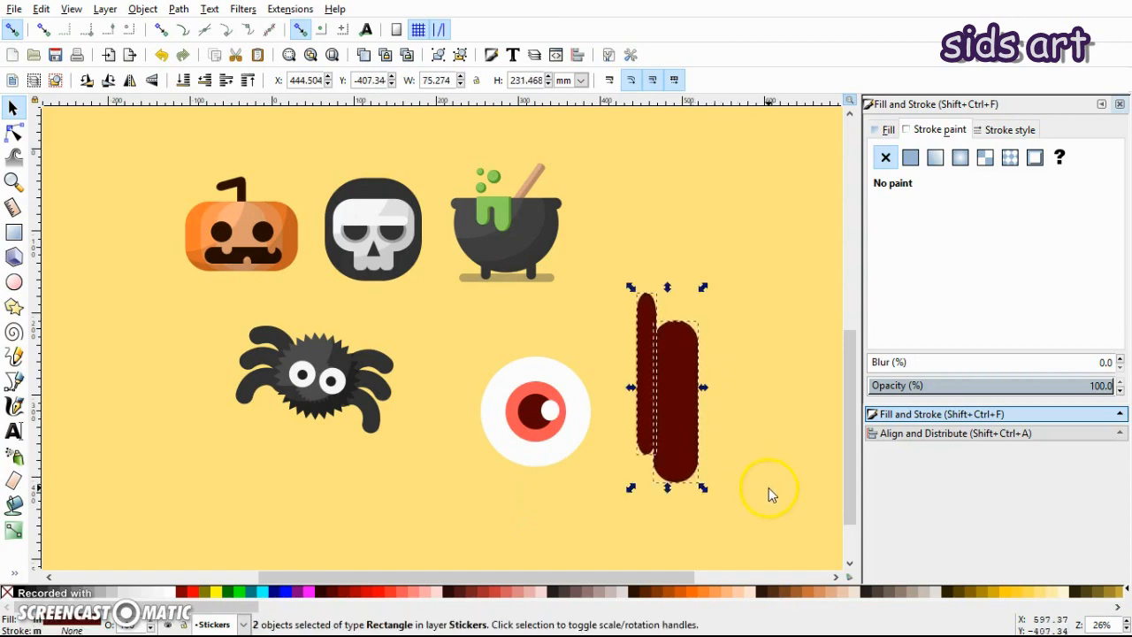
{"action": "left_click", "coordinate": [641, 284]}
{"action": "left_click_drag", "start_coordinate": [614, 274], "coordinate": [740, 494]}
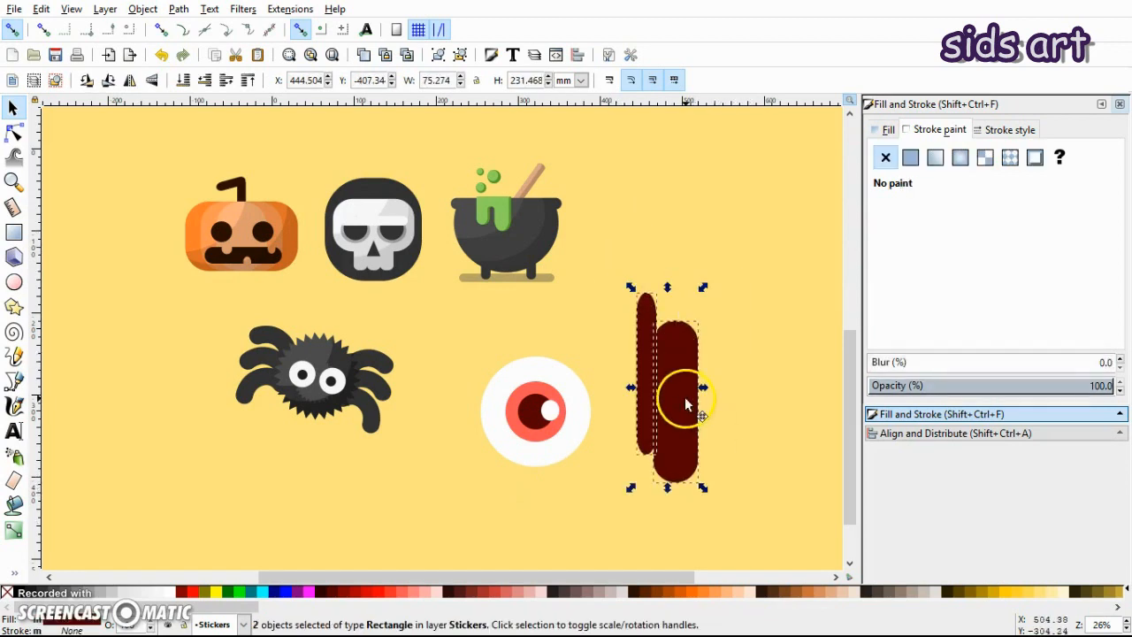
- Shift both bars farther from the eyeball and place a copy of the wide bar, set higher, left of the narrow one
{"action": "left_click_drag", "start_coordinate": [685, 400], "coordinate": [751, 399]}
{"action": "left_click", "coordinate": [723, 283]}
{"action": "left_click", "coordinate": [737, 391]}
{"action": "key", "text": "ctrl+d"}
{"action": "left_click_drag", "start_coordinate": [737, 391], "coordinate": [673, 345]}
- Place a dark brown copy of the narrow middle bar lower down, overlapping the original, and round its ends
{"action": "left_click", "coordinate": [708, 300], "text": "ctrl"}
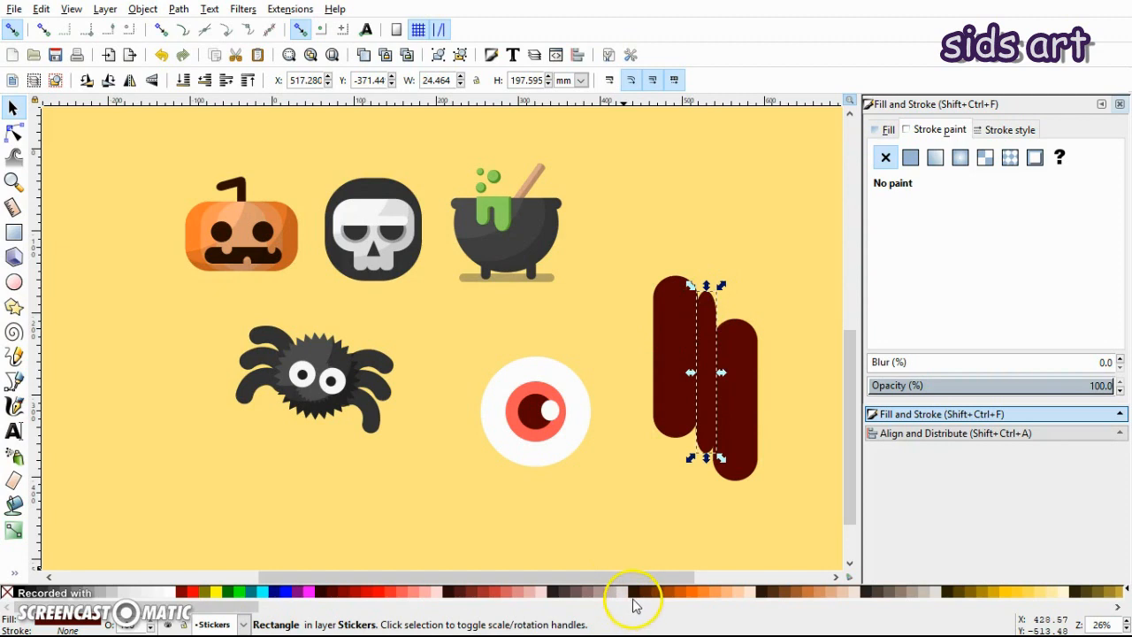
{"action": "left_click_drag", "start_coordinate": [705, 354], "coordinate": [720, 451]}
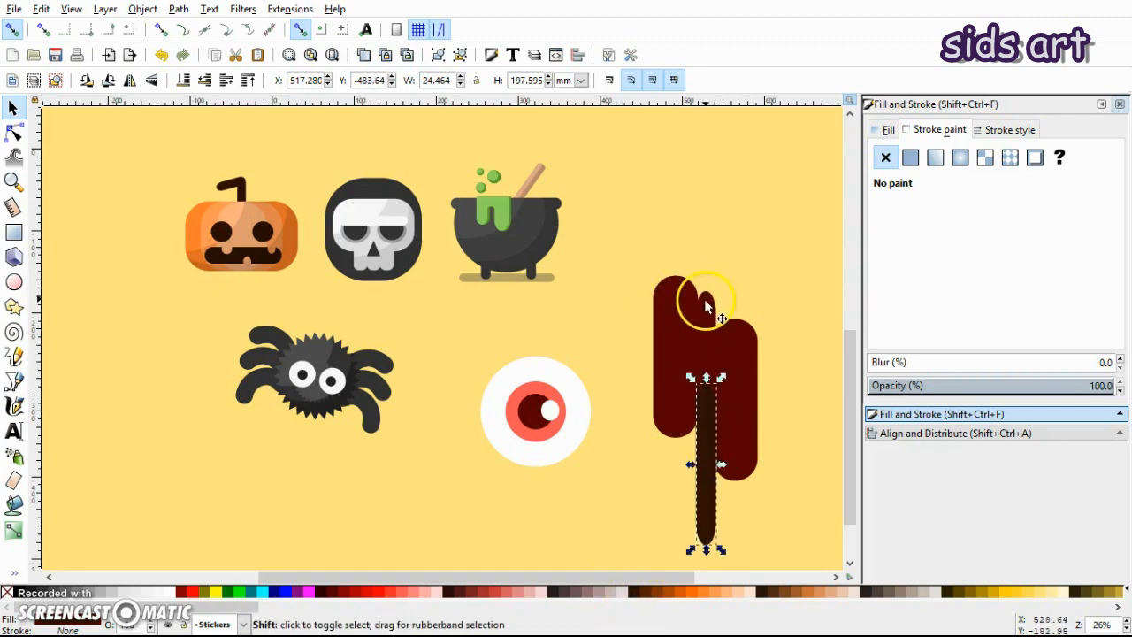
{"action": "left_click", "coordinate": [13, 131]}
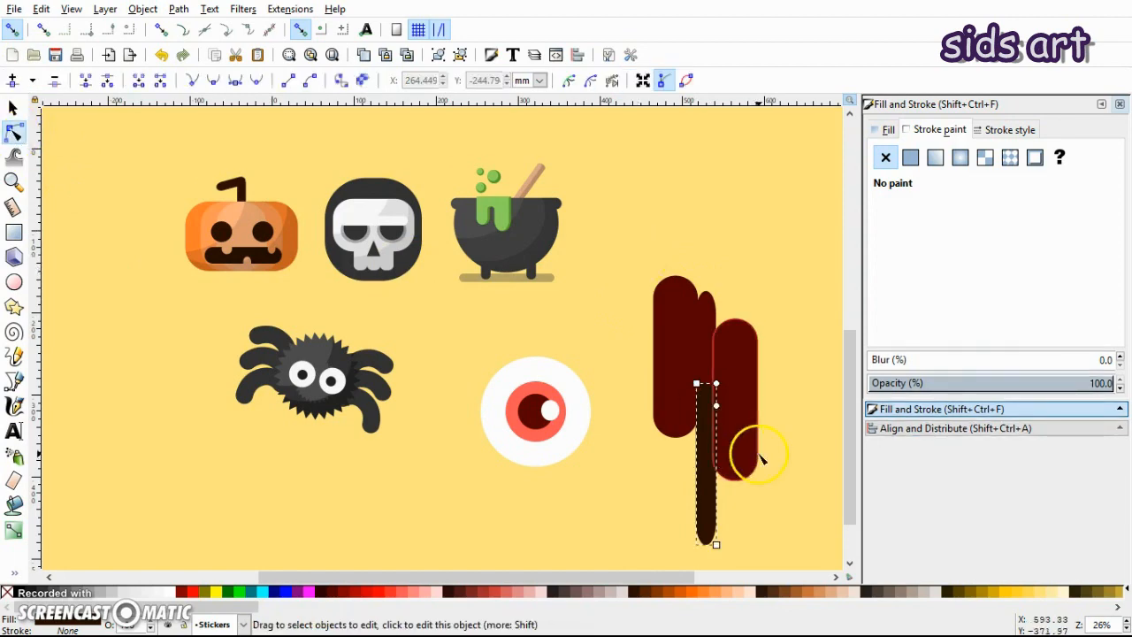
{"action": "key", "text": "s"}
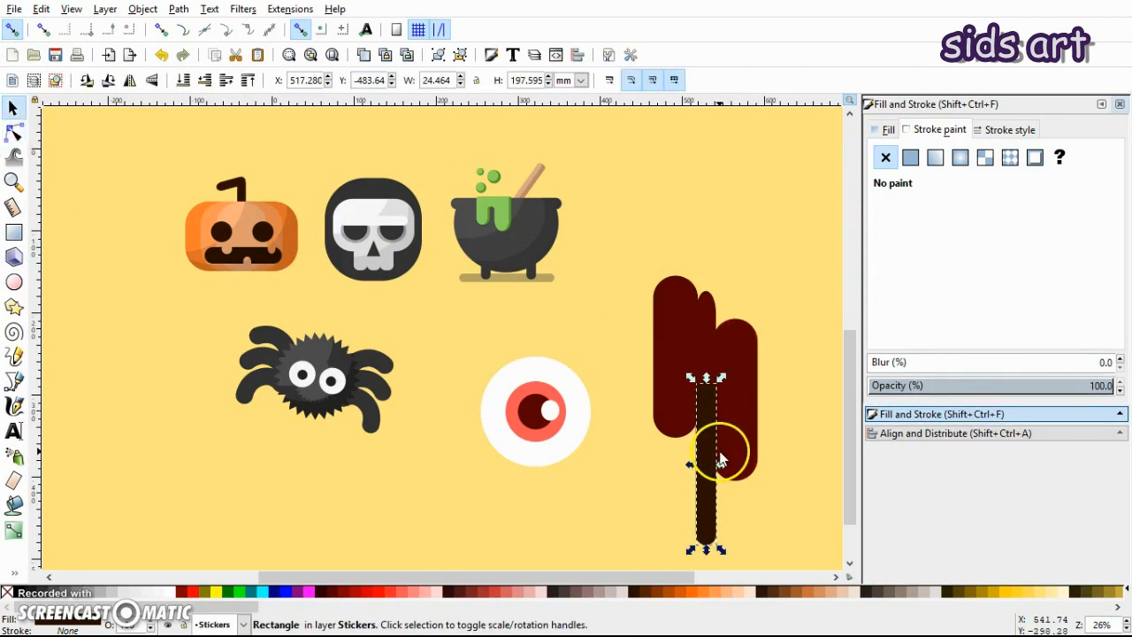
- Subtract the dark brown bar from the narrow dark red bar with Difference to form a curved gap between the drips
{"action": "left_click", "coordinate": [707, 310], "text": "shift"}
{"action": "left_click", "coordinate": [144, 9]}
{"action": "left_click", "coordinate": [179, 9]}
{"action": "left_click", "coordinate": [208, 139]}
{"action": "left_click", "coordinate": [745, 276]}
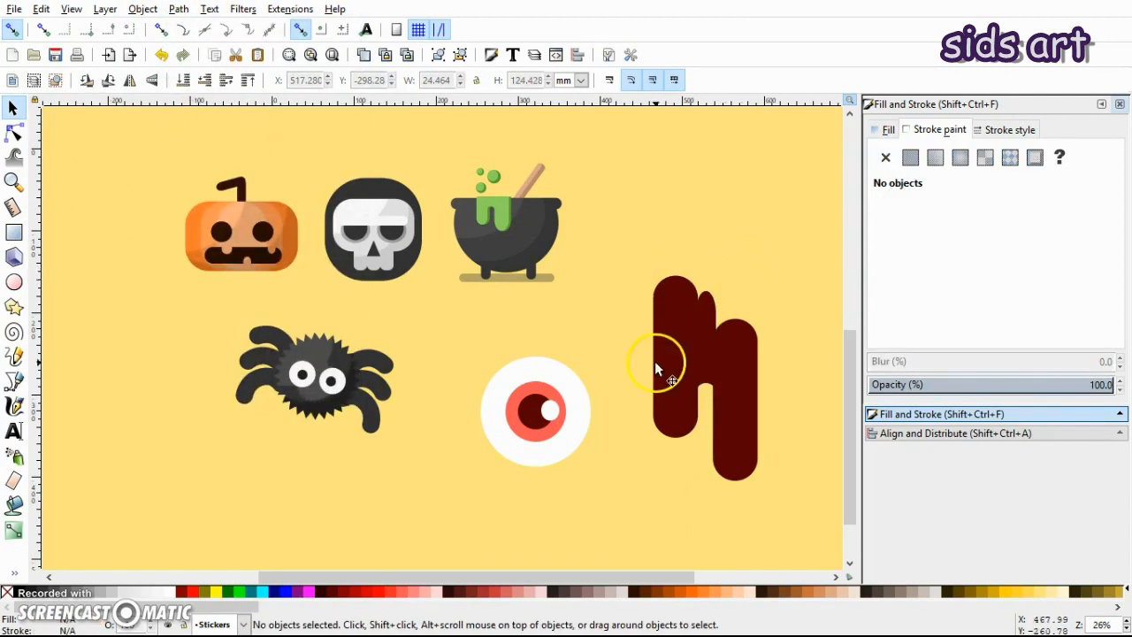
- Narrow the left bar to about 27 mm and round the ends of the left and right bars evenly
{"action": "left_click_drag", "start_coordinate": [723, 387], "coordinate": [678, 397]}
{"action": "left_click_drag", "start_coordinate": [647, 357], "coordinate": [671, 358]}
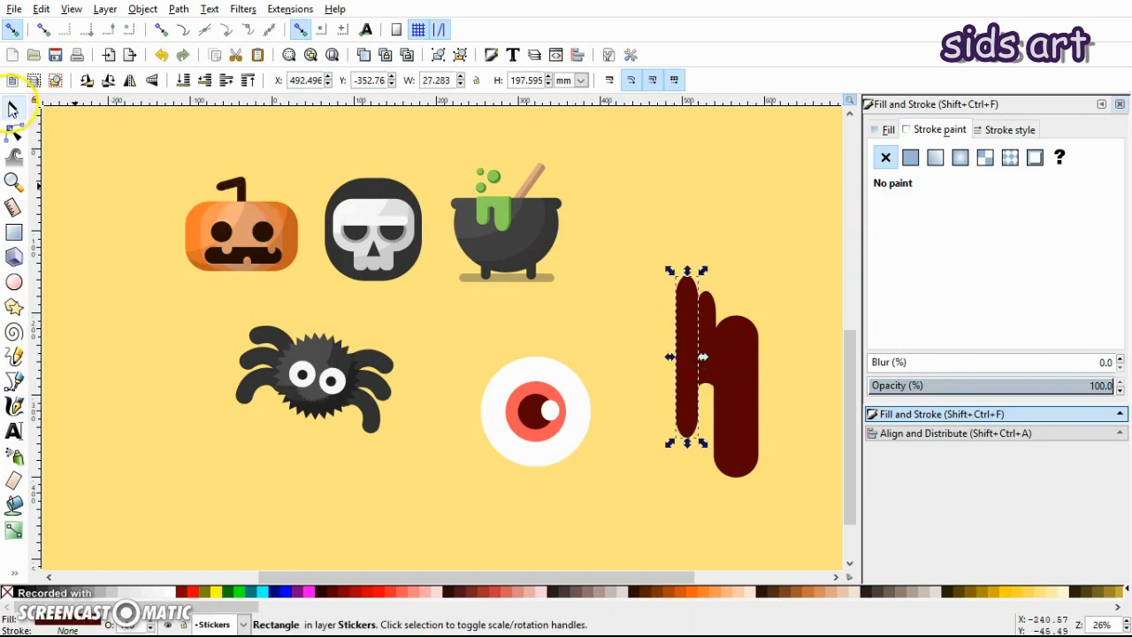
{"action": "left_click", "coordinate": [14, 133]}
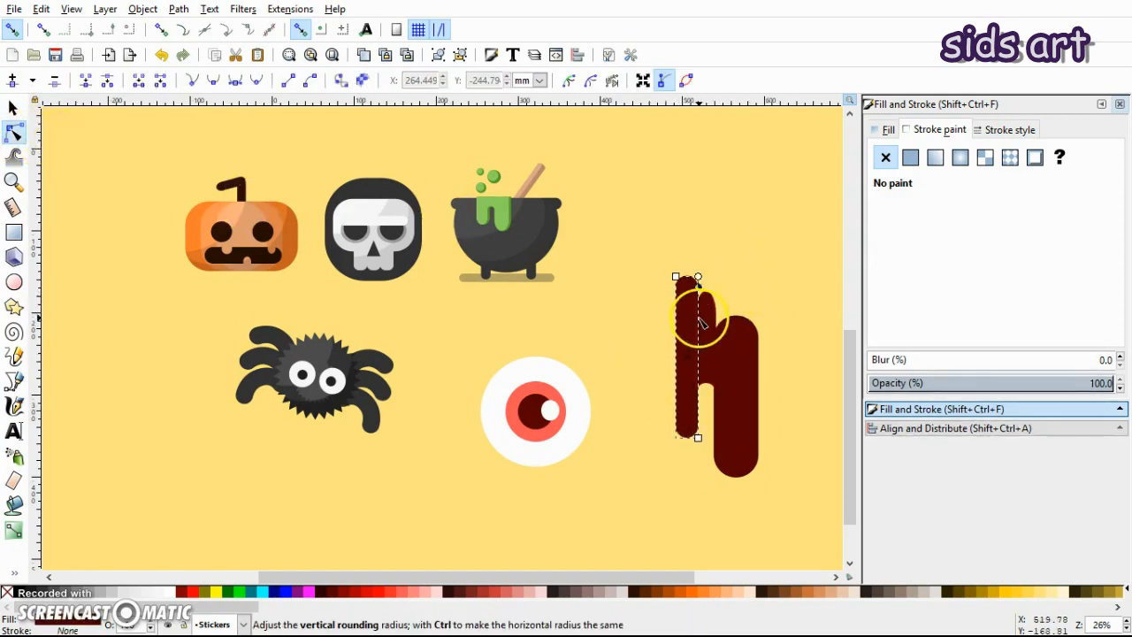
{"action": "left_click", "coordinate": [764, 396]}
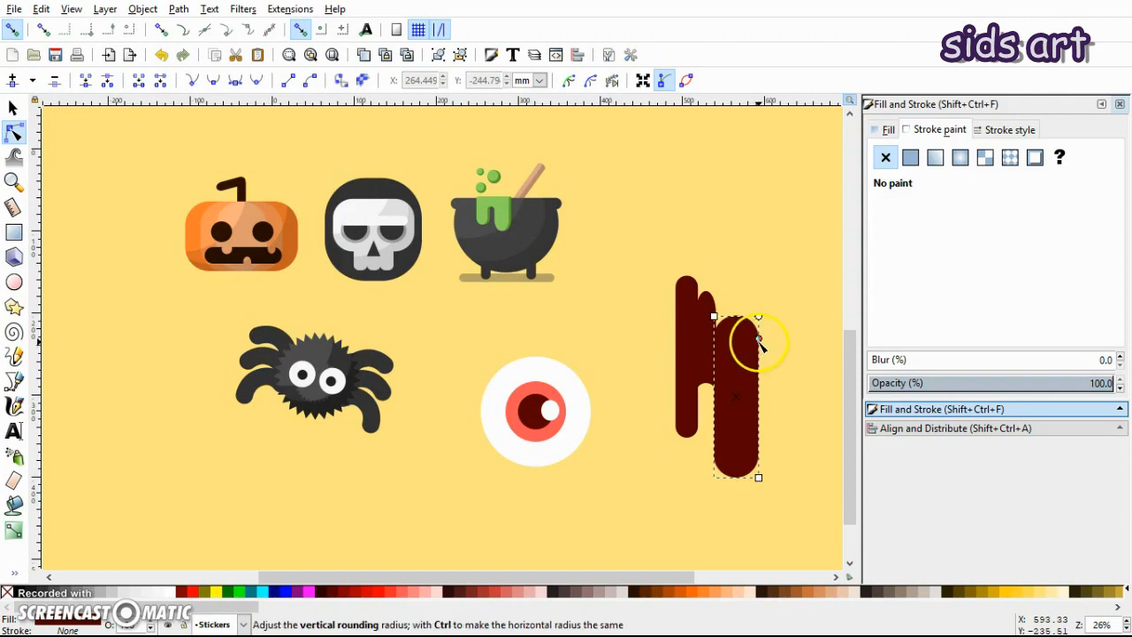
{"action": "key", "text": "s"}
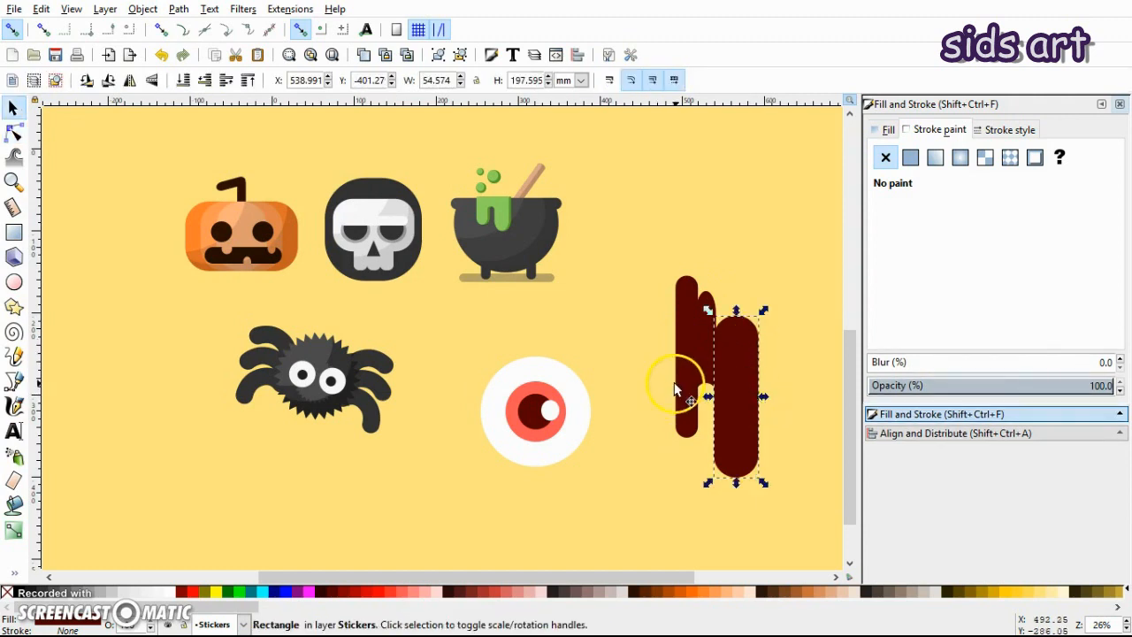
- Raise the left bar slightly and narrow the right bar to about 46 mm
{"action": "left_click", "coordinate": [680, 389]}
{"action": "left_click", "coordinate": [715, 384]}
{"action": "left_click", "coordinate": [725, 397]}
{"action": "mouse_move", "coordinate": [711, 398]}
{"action": "left_mouse_down"}
{"action": "mouse_move", "coordinate": [716, 407]}
{"action": "mouse_move", "coordinate": [712, 398]}
{"action": "left_mouse_up"}
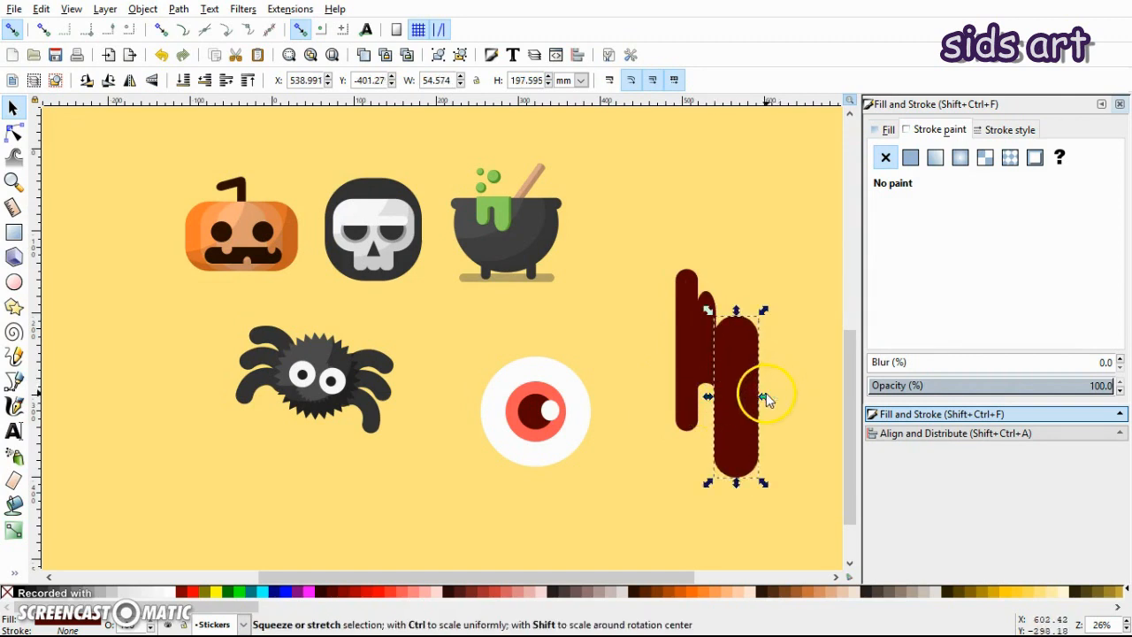
{"action": "left_click_drag", "start_coordinate": [764, 396], "coordinate": [757, 399]}
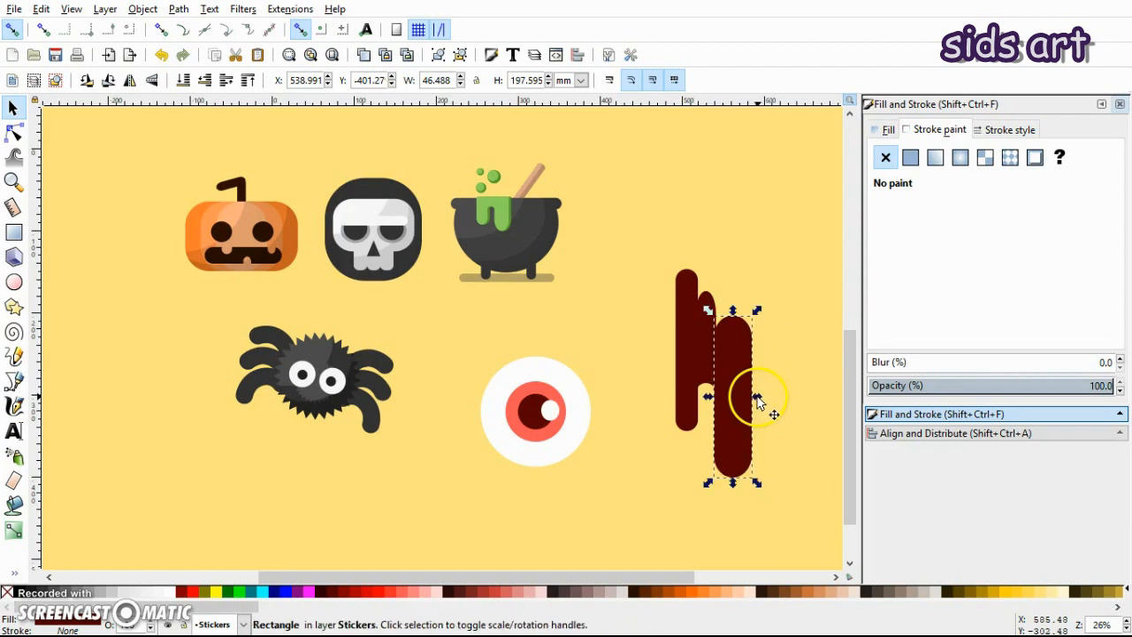
- Unite the three bars into one drip shape and fill it with the iris's light red
{"action": "left_click_drag", "start_coordinate": [799, 512], "coordinate": [802, 524]}
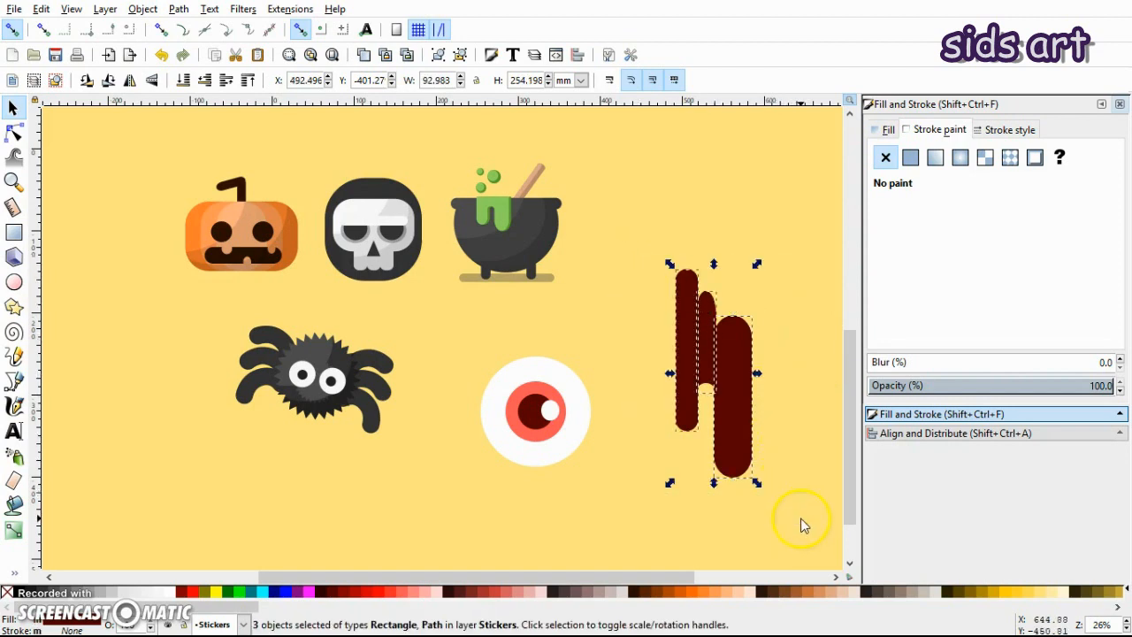
{"action": "left_click", "coordinate": [178, 9]}
{"action": "left_click", "coordinate": [199, 103]}
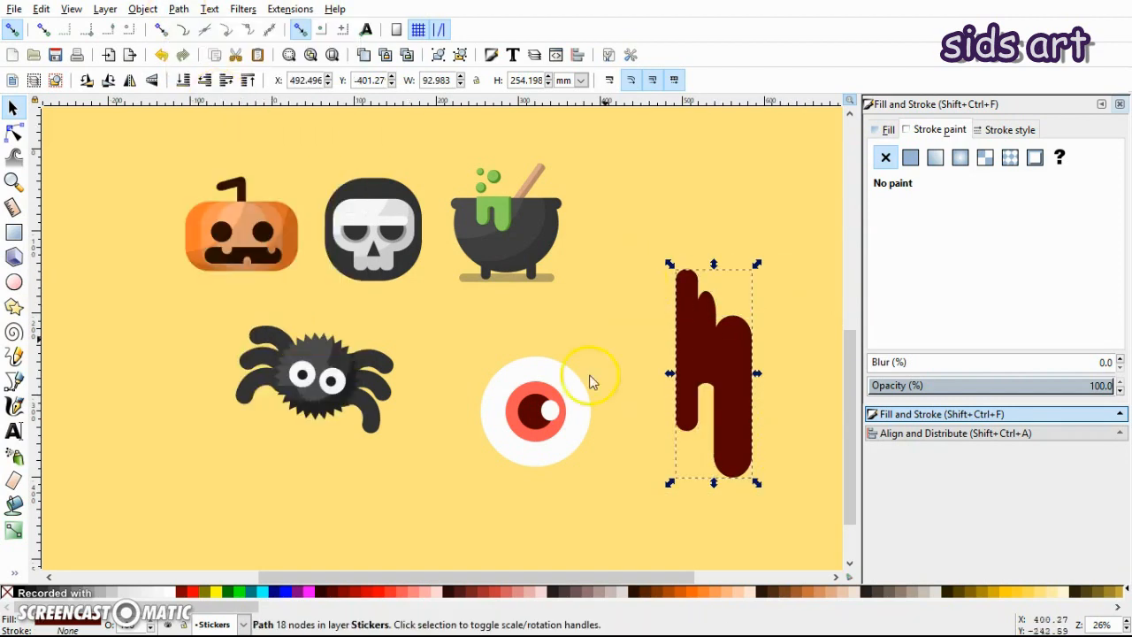
{"action": "key", "text": "d"}
{"action": "left_click", "coordinate": [550, 389]}
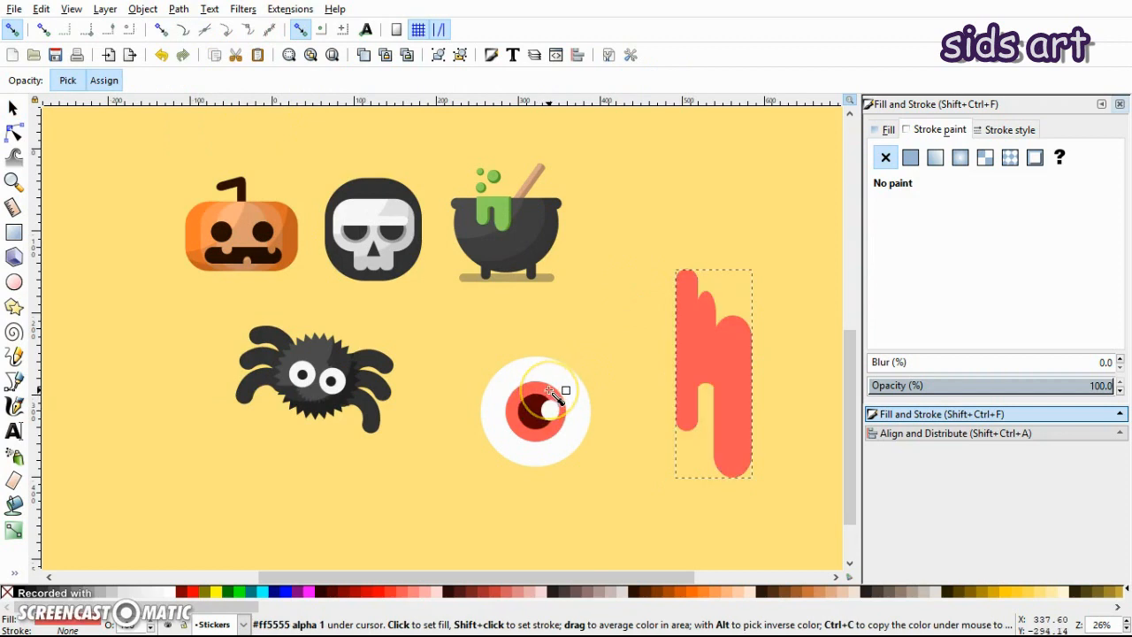
{"action": "key", "text": "s"}
- Send the drip shape behind the eyeball and scale it to about 59 by 160 mm, hanging from the lower edge
{"action": "left_click_drag", "start_coordinate": [757, 371], "coordinate": [551, 435]}
{"action": "left_click", "coordinate": [185, 82]}
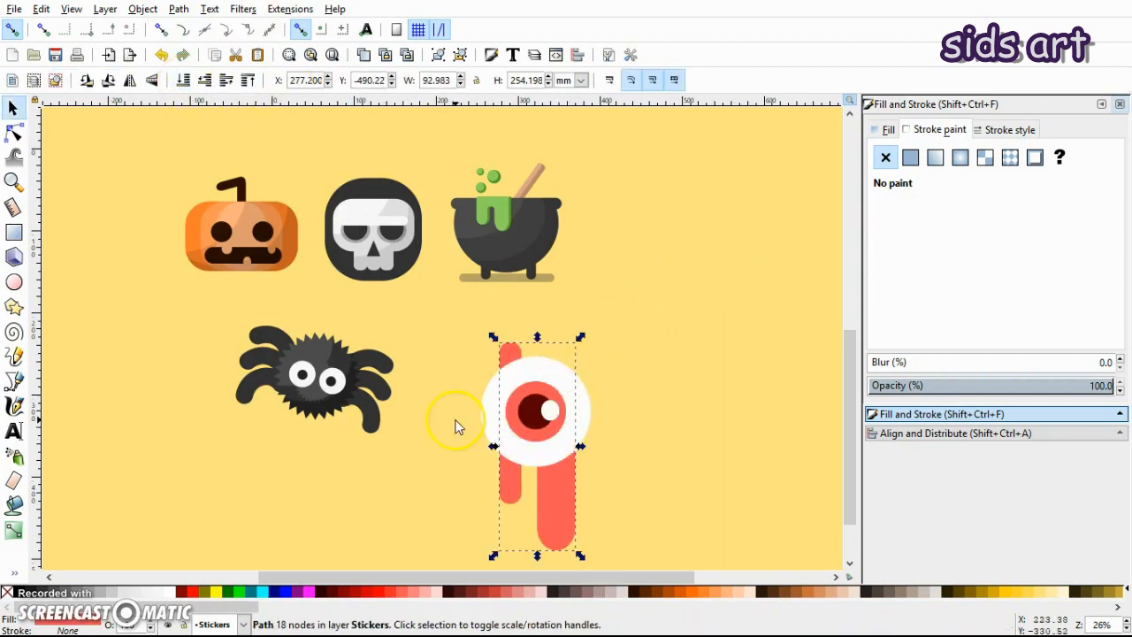
{"action": "left_click_drag", "start_coordinate": [579, 555], "coordinate": [568, 550]}
{"action": "left_click_drag", "start_coordinate": [561, 497], "coordinate": [558, 502]}
{"action": "left_click", "coordinate": [626, 493]}
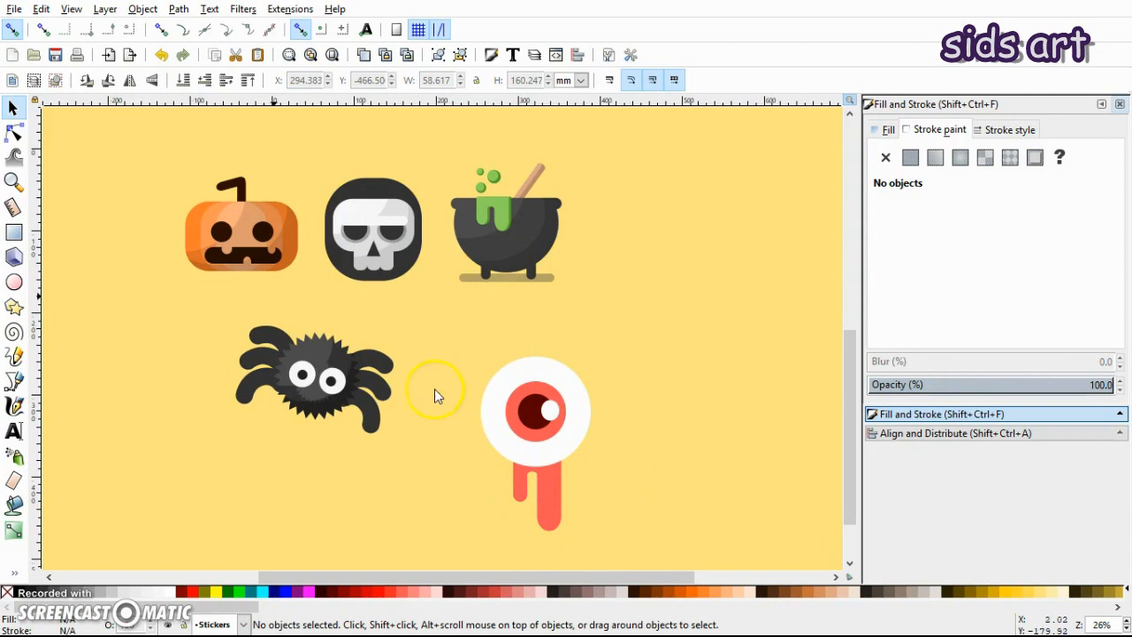
- Draw a light red ellipse about 20 by 22 mm at the eyeball's lower right edge
{"action": "left_click", "coordinate": [14, 282]}
{"action": "left_click_drag", "start_coordinate": [569, 465], "coordinate": [583, 483]}
{"action": "key", "text": "s"}
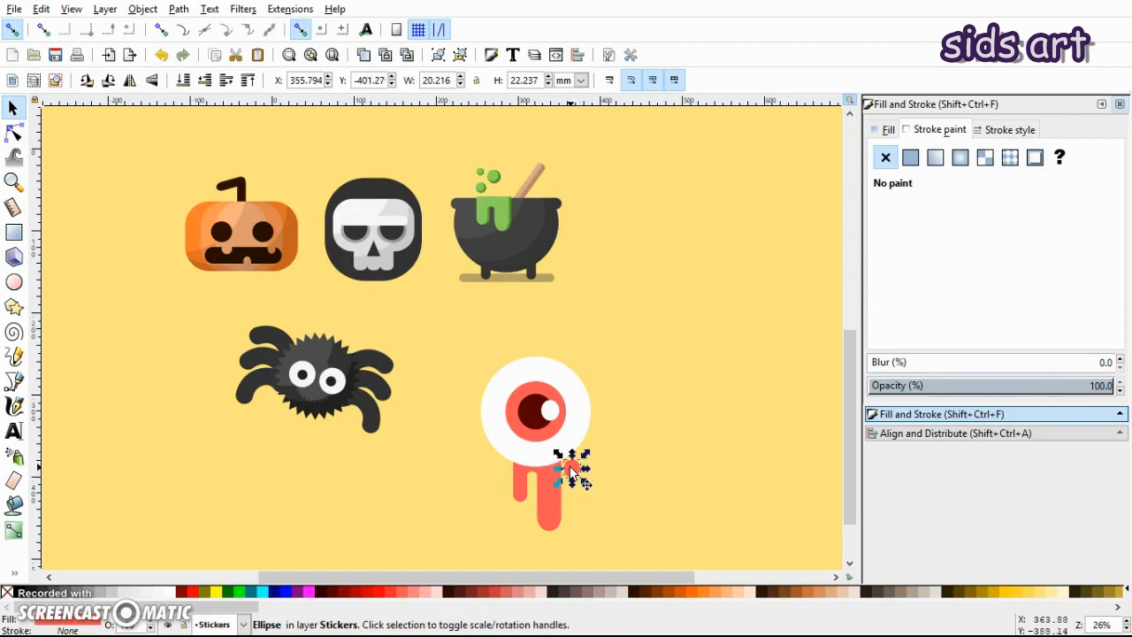
- Add a copy of the ellipse at the eyeball's lower left edge, stretched to about 14 by 39 mm and sent behind the eyeball
{"action": "left_click_drag", "start_coordinate": [571, 468], "coordinate": [500, 482]}
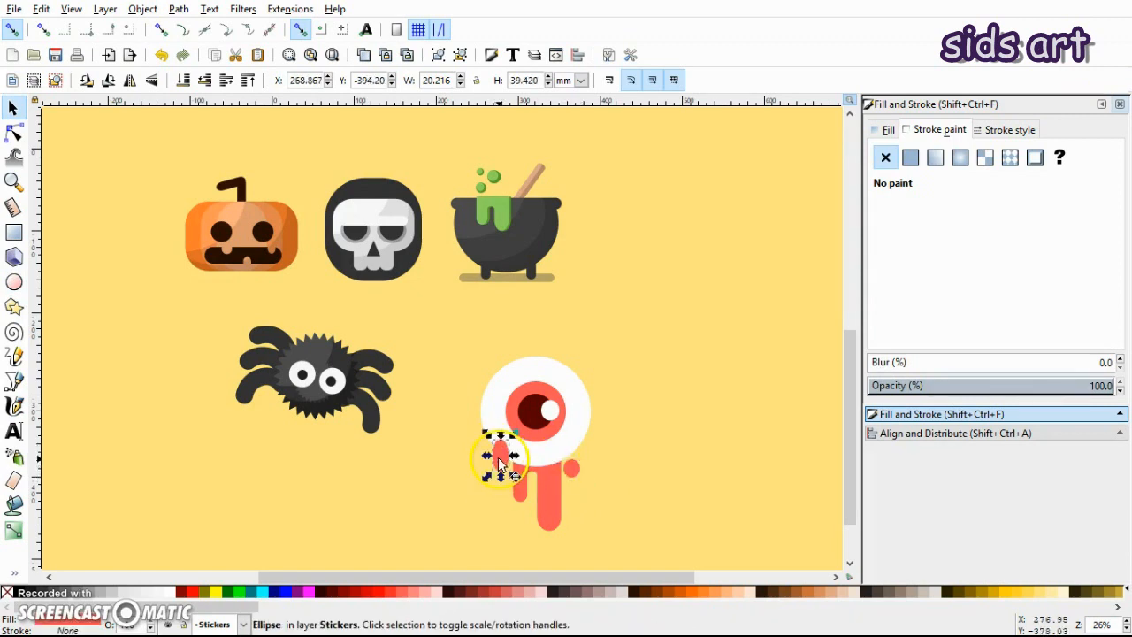
{"action": "left_click", "coordinate": [226, 80]}
{"action": "left_click", "coordinate": [651, 386]}
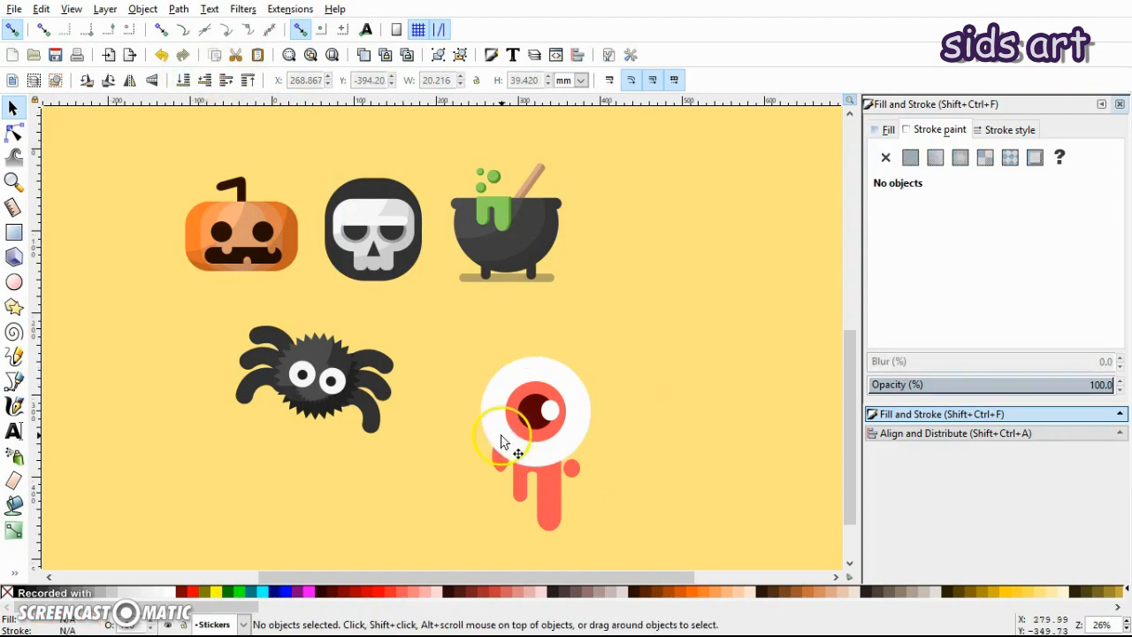
{"action": "left_click", "coordinate": [501, 462]}
{"action": "left_click_drag", "start_coordinate": [513, 456], "coordinate": [508, 456]}
- Draw a light red circle about 12 mm across just below the elongated left drop
{"action": "left_click", "coordinate": [15, 283]}
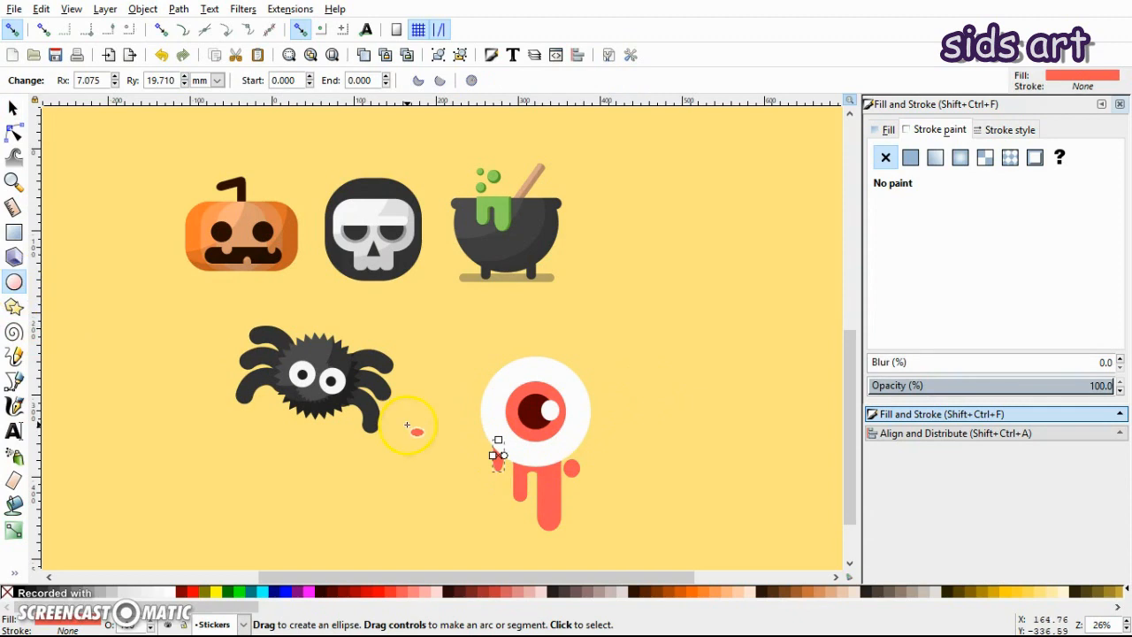
{"action": "left_click_drag", "start_coordinate": [503, 496], "coordinate": [492, 468]}
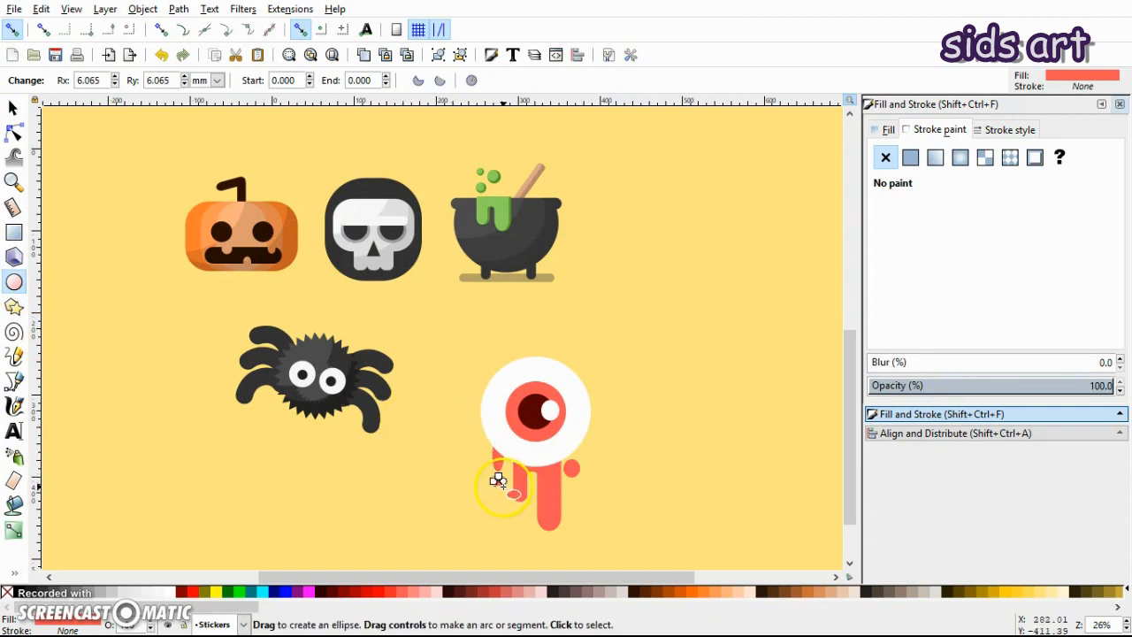
{"action": "key", "text": "s"}
{"action": "left_click", "coordinate": [682, 482]}
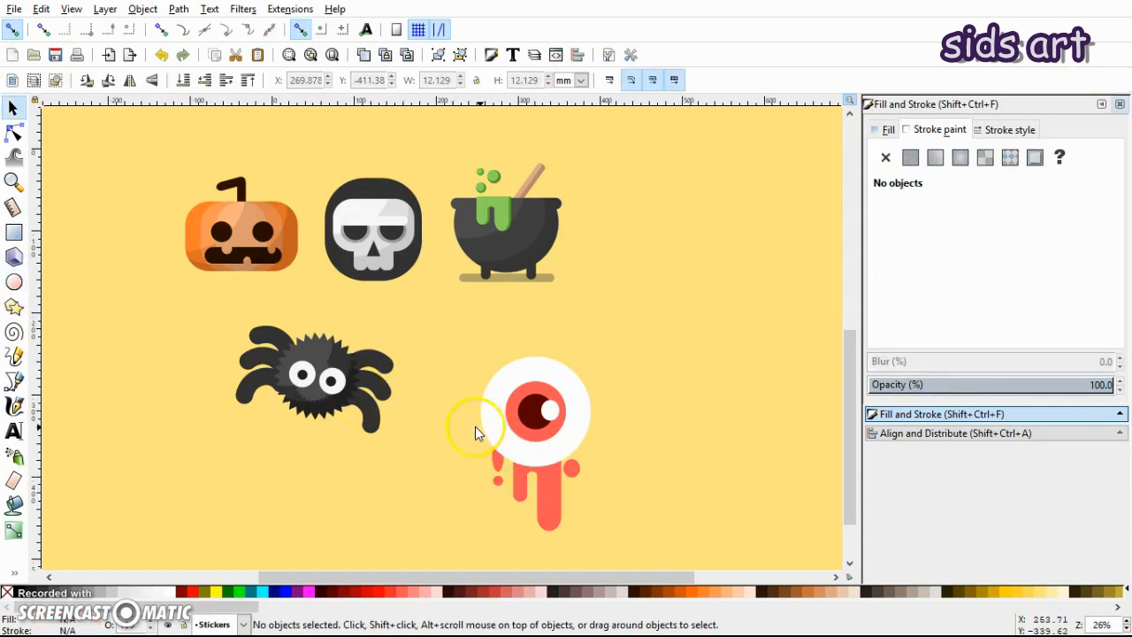
- Unite the drip shape and the three drops under the eyeball into a single path
{"action": "left_click_drag", "start_coordinate": [469, 399], "coordinate": [616, 552]}
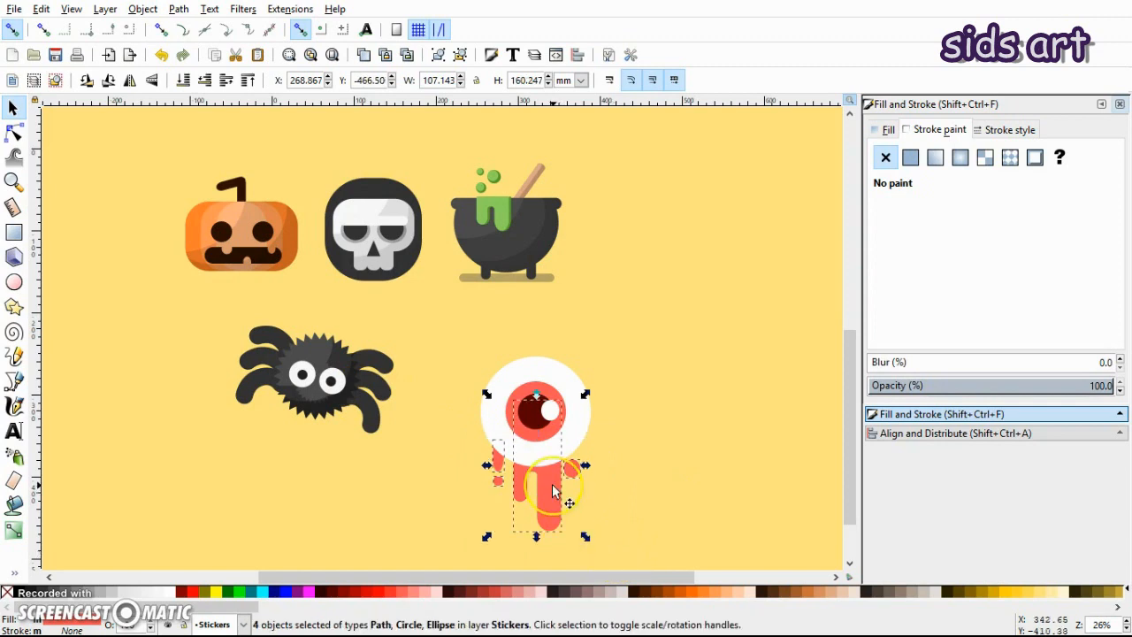
{"action": "left_click", "coordinate": [179, 9]}
{"action": "left_click", "coordinate": [212, 107]}
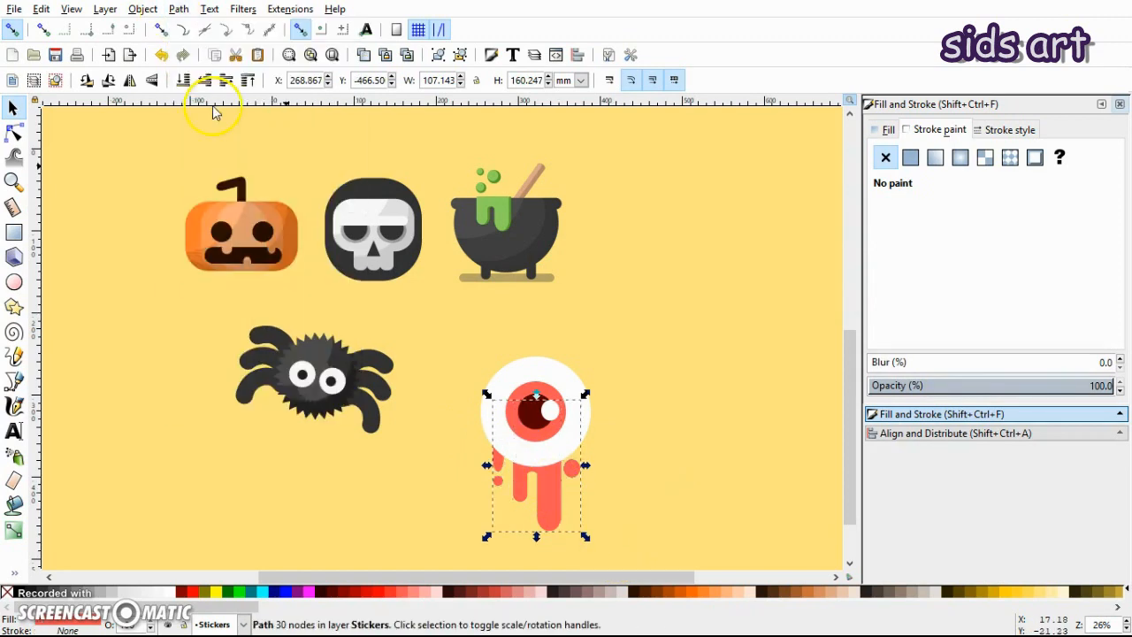
- Duplicate the united drip path, fill the copy with deeper red, offset it about 4 mm right and send it behind everything
{"action": "key", "text": "ctrl+d"}
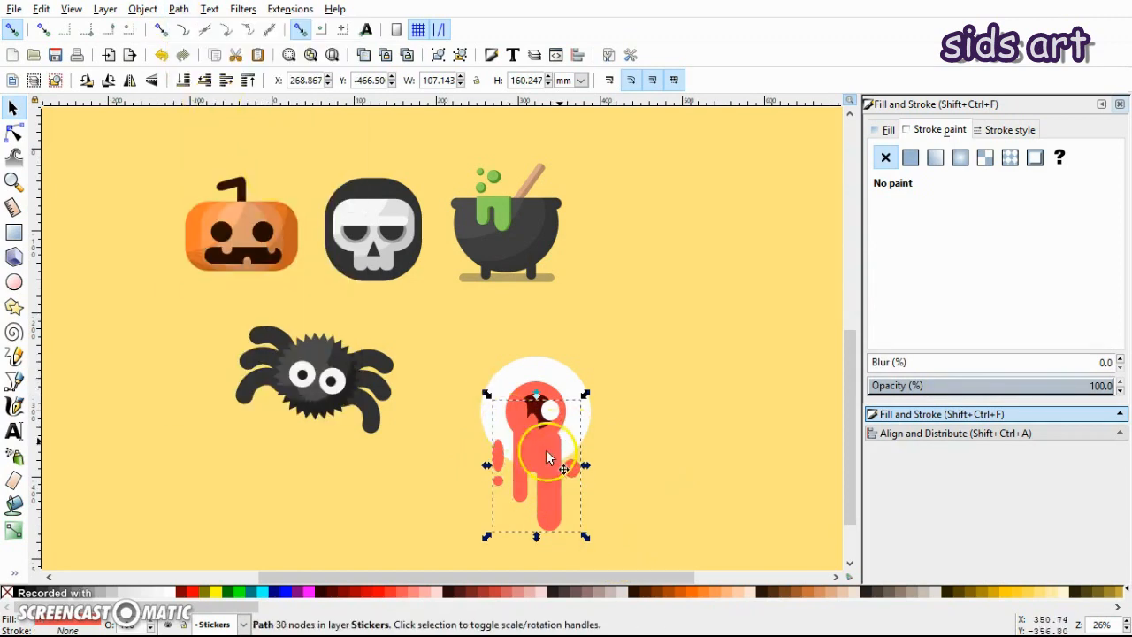
{"action": "left_click", "coordinate": [389, 591]}
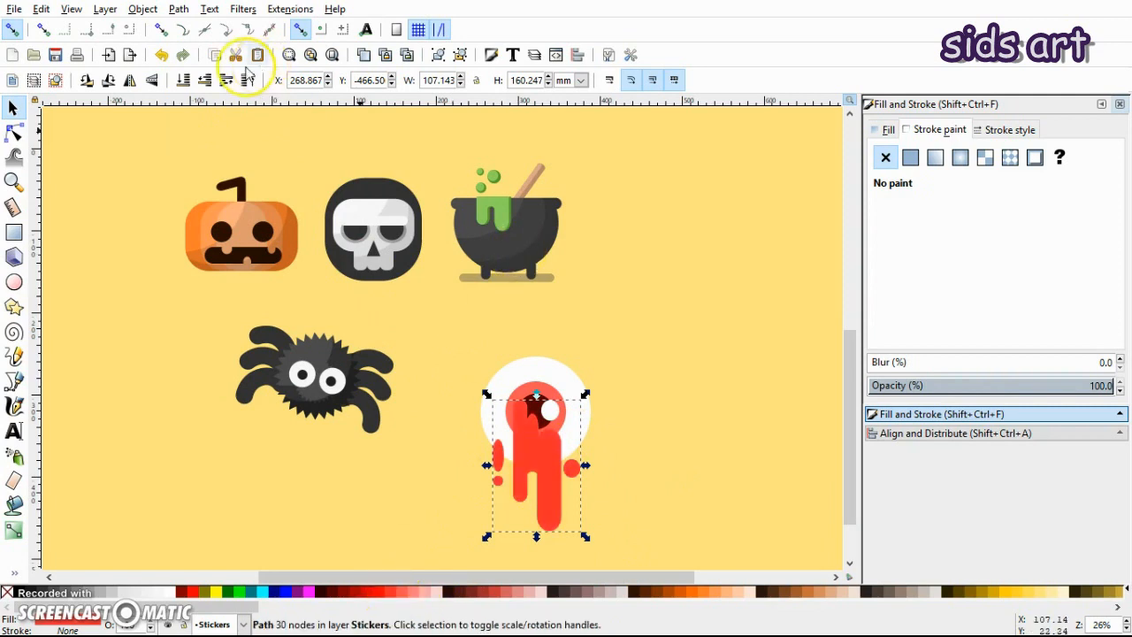
{"action": "key", "text": "Right"}
{"action": "key", "text": "Right"}
{"action": "key", "text": "Right"}
{"action": "key", "text": "Right"}
{"action": "key", "text": "Right"}
{"action": "key", "text": "Right"}
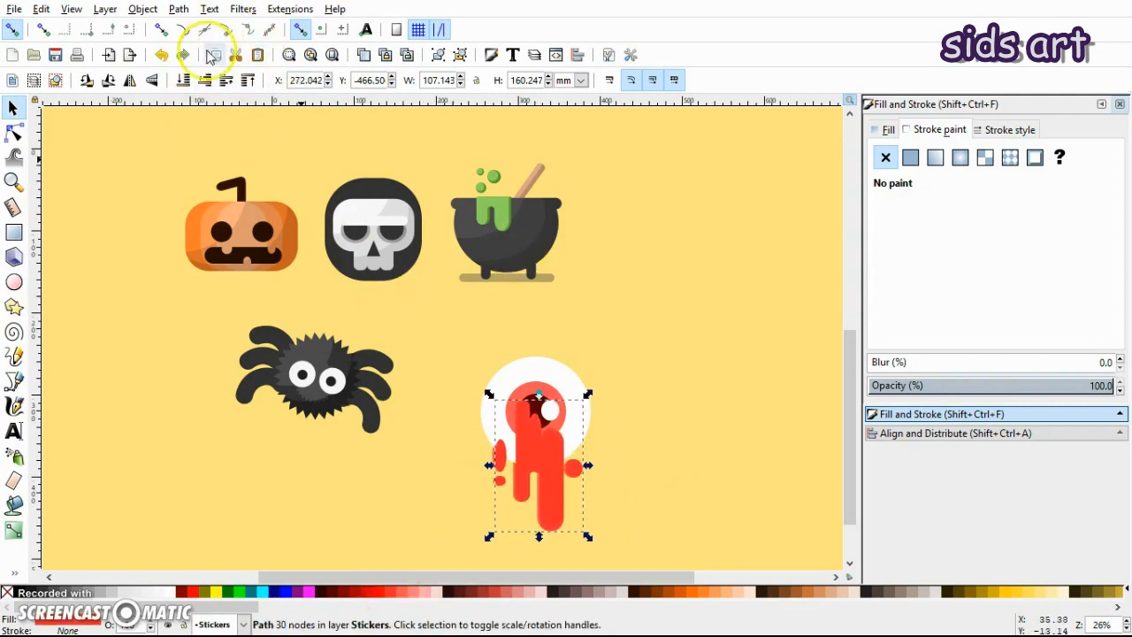
{"action": "left_click", "coordinate": [183, 80]}
{"action": "key", "text": "Right"}
{"action": "key", "text": "Right"}
{"action": "key", "text": "Right"}
{"action": "key", "text": "Right"}
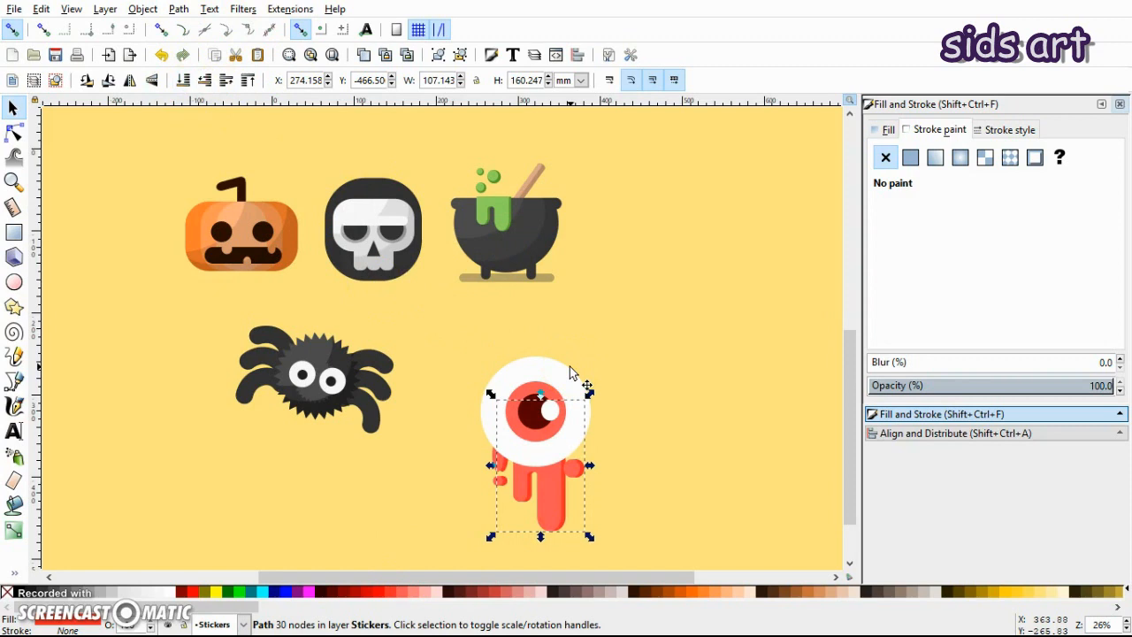
{"action": "left_click", "coordinate": [610, 419]}
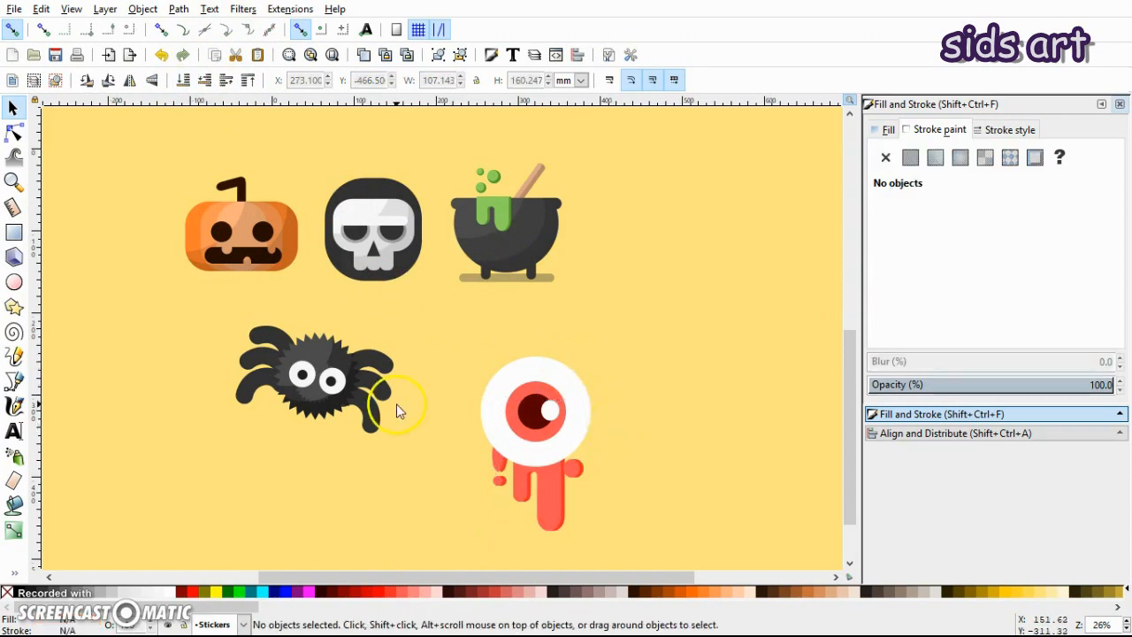
- Group the eyeball with its drips, scale the group down to about 94 by 149 mm and place it beside the spider
{"action": "left_click_drag", "start_coordinate": [431, 347], "coordinate": [685, 549]}
{"action": "key", "text": "ctrl+g"}
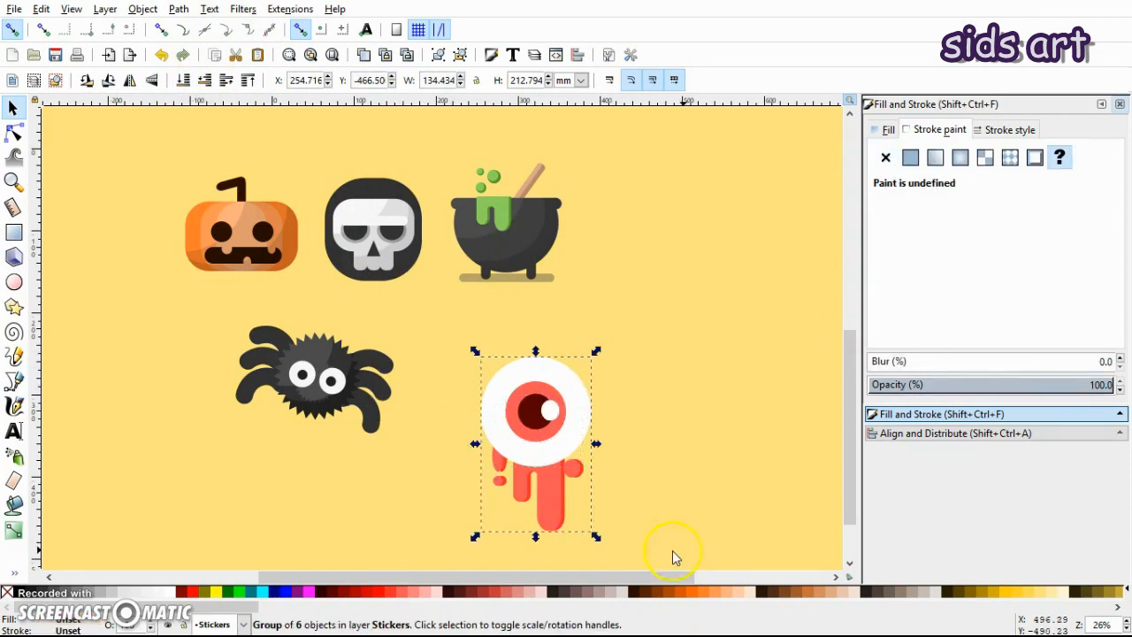
{"action": "left_click_drag", "start_coordinate": [595, 542], "coordinate": [558, 485]}
{"action": "left_click_drag", "start_coordinate": [539, 411], "coordinate": [474, 344]}
{"action": "left_click", "coordinate": [633, 390]}
{"action": "left_click", "coordinate": [474, 345]}
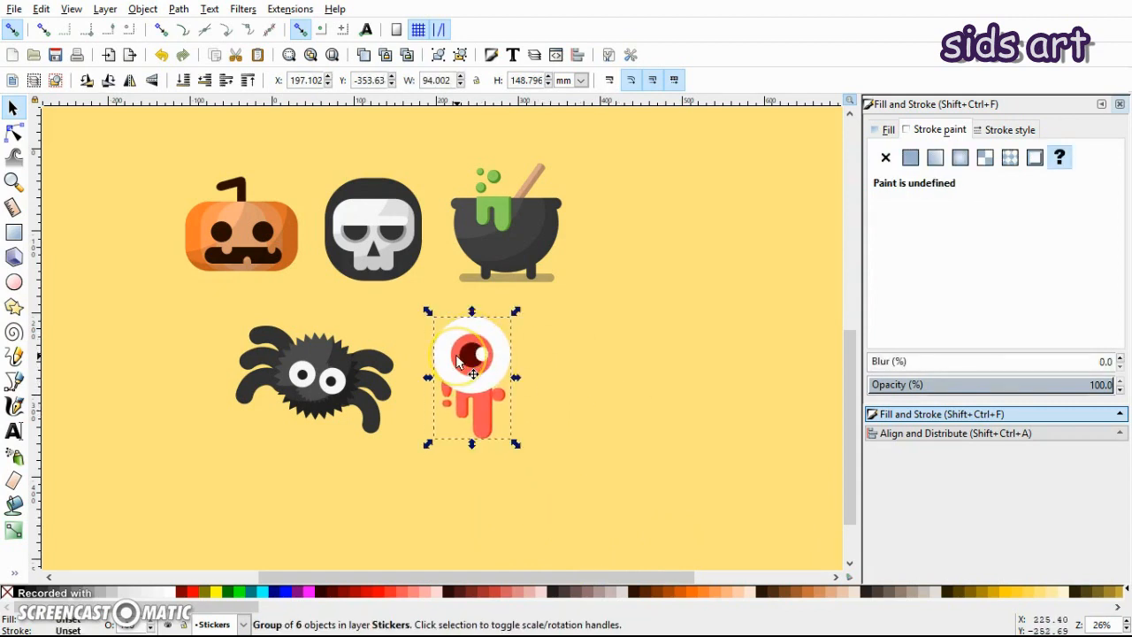
- Ungroup the scaled eyeball sticker
{"action": "left_click", "coordinate": [567, 355]}
{"action": "left_click", "coordinate": [492, 349]}
{"action": "key", "text": "ctrl+shift+g"}
{"action": "left_click", "coordinate": [534, 348]}
- Stack two dark grey copies of the white eyeball circle on top of the eye, each at 19.9% opacity
{"action": "left_click", "coordinate": [501, 354]}
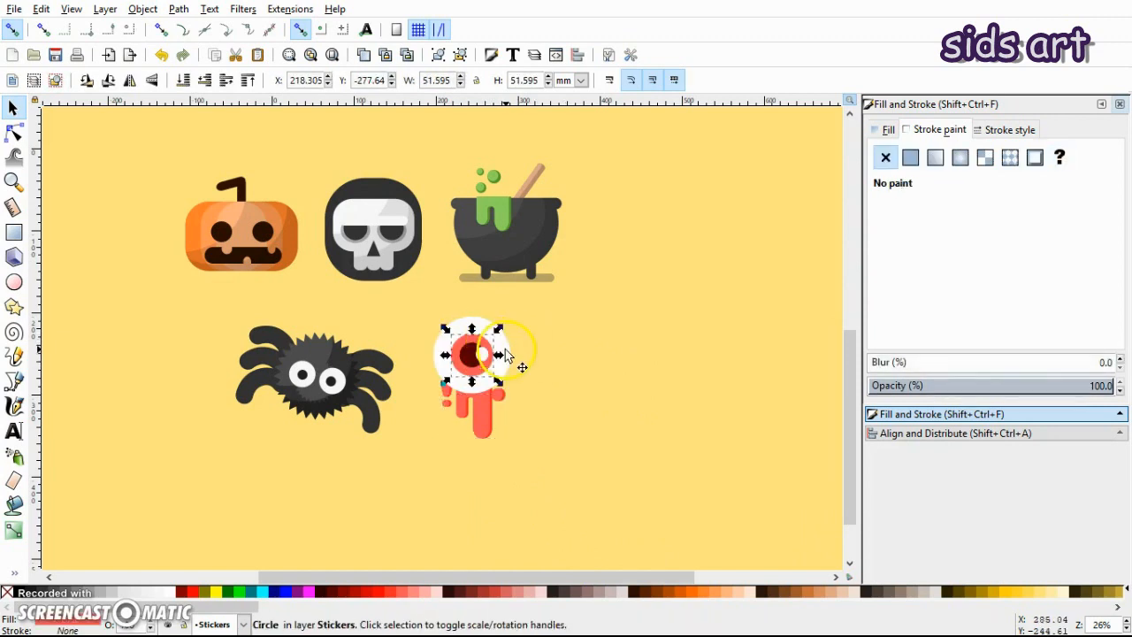
{"action": "key", "text": "Home"}
{"action": "left_click", "coordinate": [35, 592]}
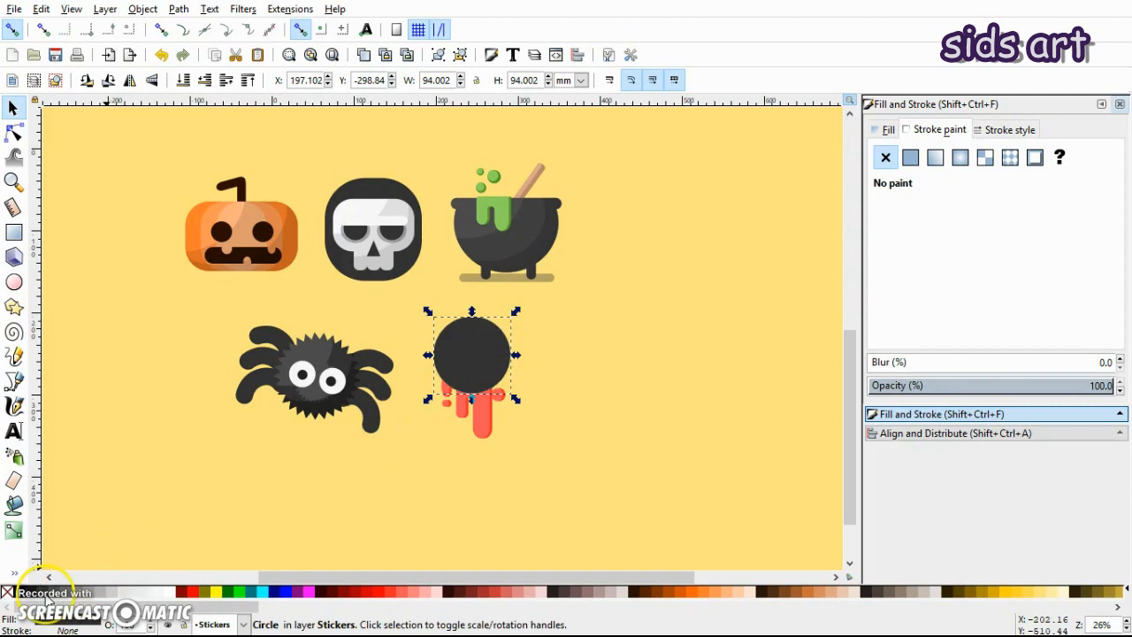
{"action": "left_click", "coordinate": [933, 387]}
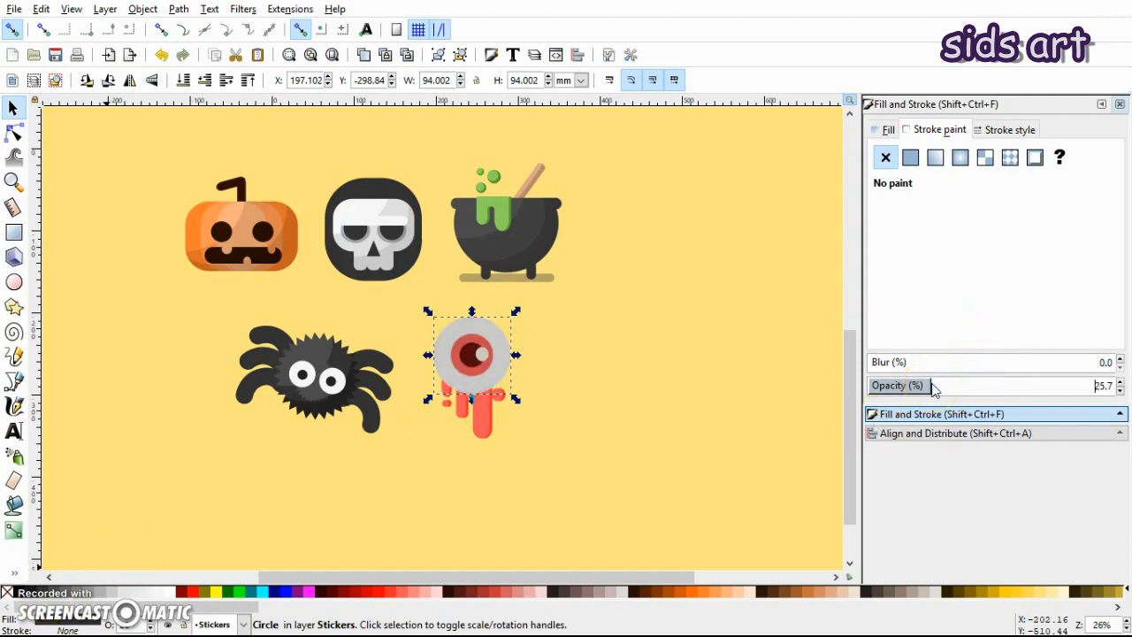
{"action": "left_click", "coordinate": [917, 389]}
{"action": "left_click", "coordinate": [518, 354]}
{"action": "left_click", "coordinate": [511, 352]}
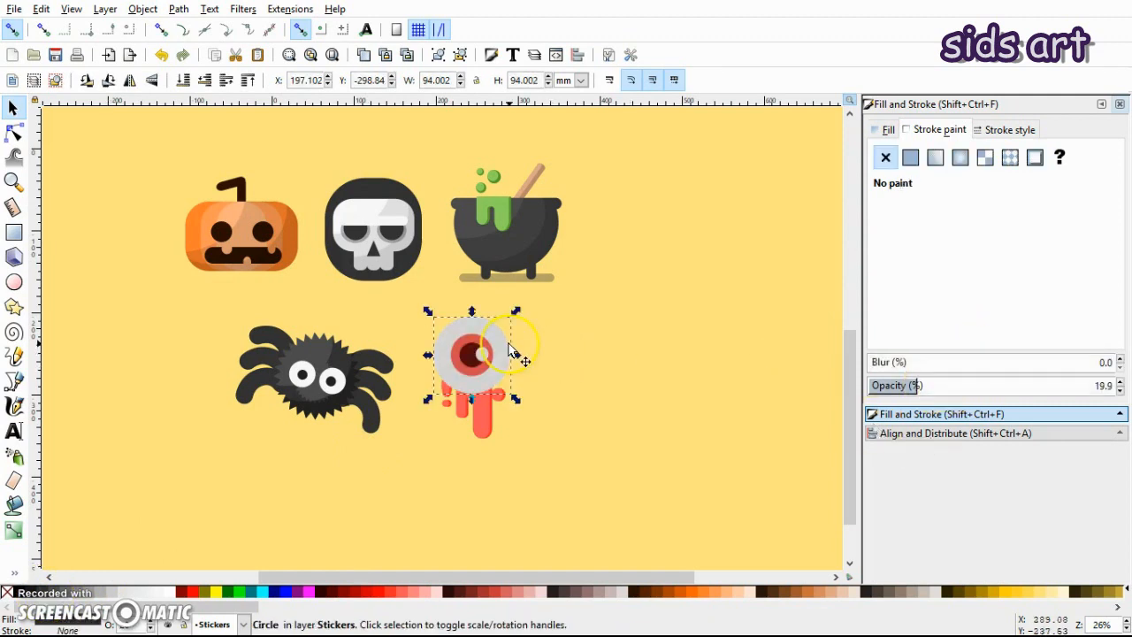
{"action": "left_click", "coordinate": [568, 340]}
- Draw an ellipse about 116 by 109 mm over the eyeball's upper left and offset a duplicate of it further up and left
{"action": "left_click", "coordinate": [13, 281]}
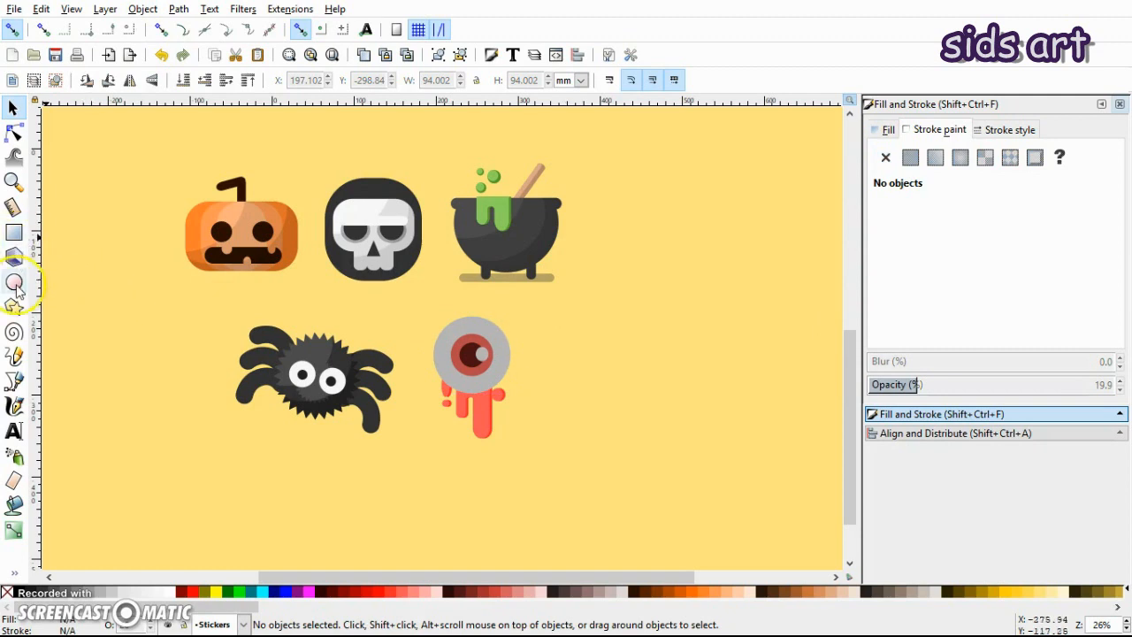
{"action": "left_click_drag", "start_coordinate": [406, 292], "coordinate": [503, 382]}
{"action": "key", "text": "s"}
{"action": "key", "text": "ctrl+d"}
{"action": "left_click_drag", "start_coordinate": [463, 333], "coordinate": [447, 312]}
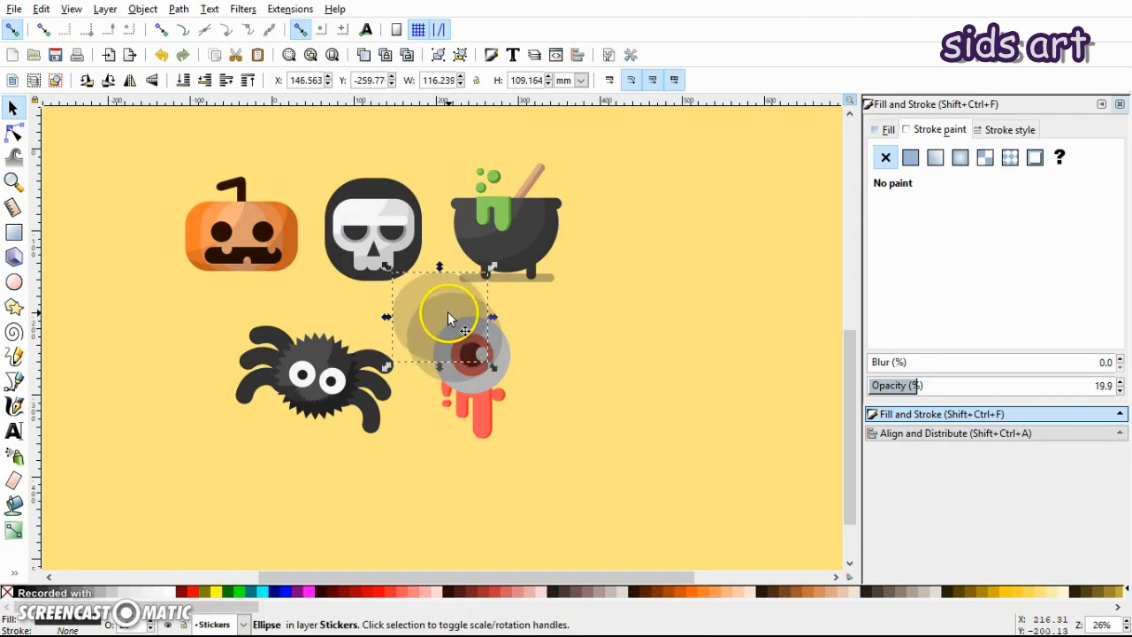
- Subtract the lower ellipse from one of the dark overlay circles on the eyeball
{"action": "left_click", "coordinate": [490, 371], "text": "shift"}
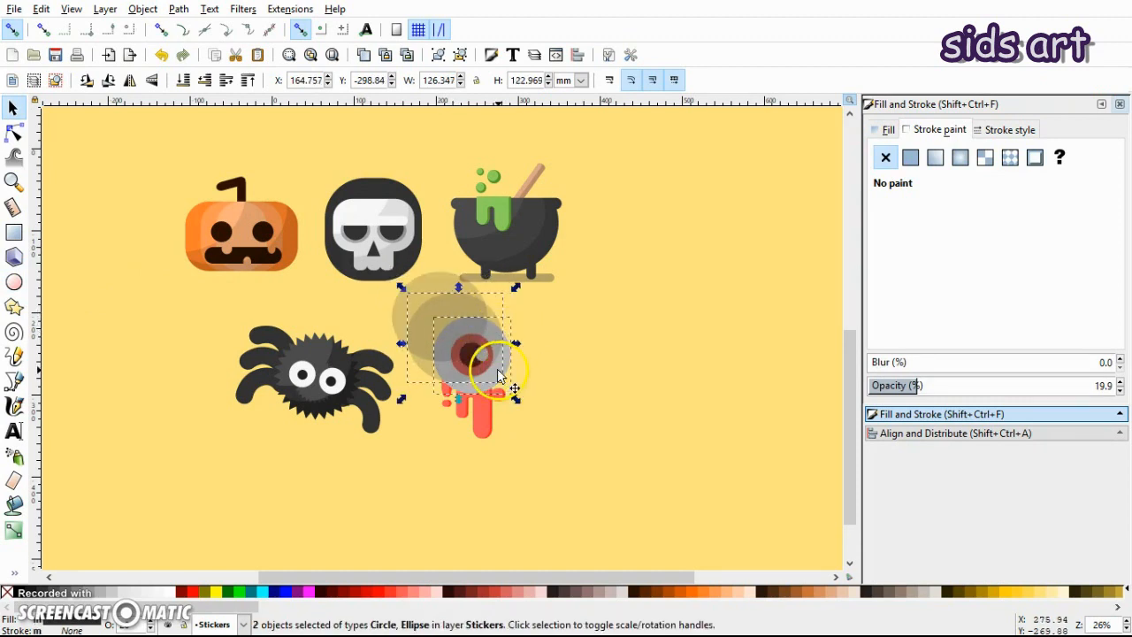
{"action": "left_click", "coordinate": [177, 9]}
{"action": "left_click", "coordinate": [209, 118]}
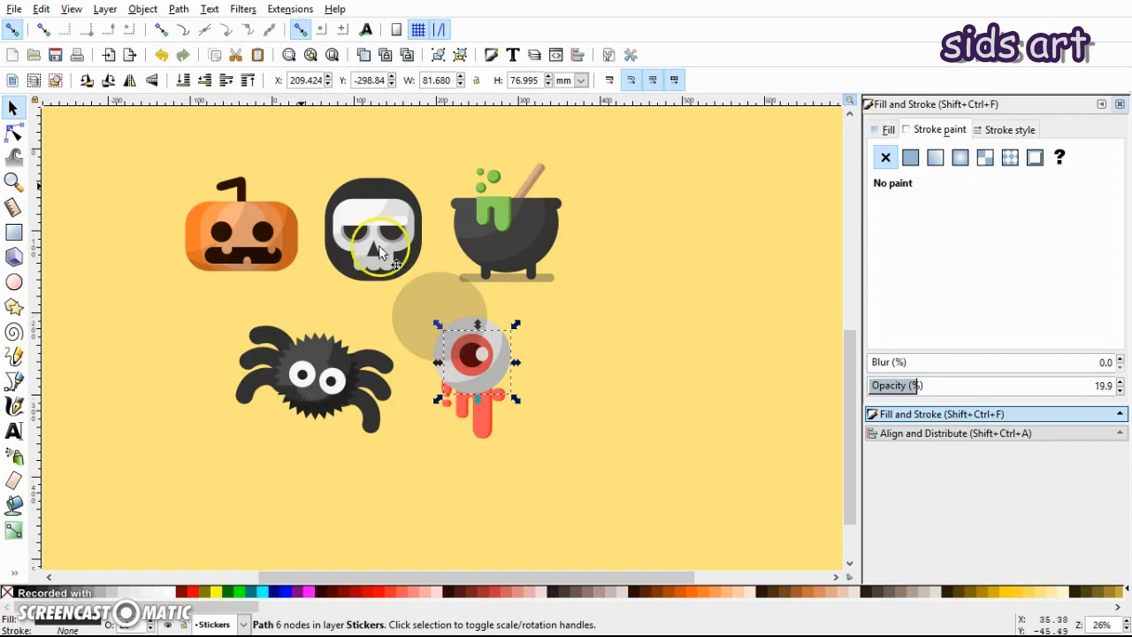
- Subtract the remaining ellipse from the other full dark overlay circle using Difference
{"action": "left_click", "coordinate": [416, 285]}
{"action": "left_click", "coordinate": [496, 341], "text": "shift"}
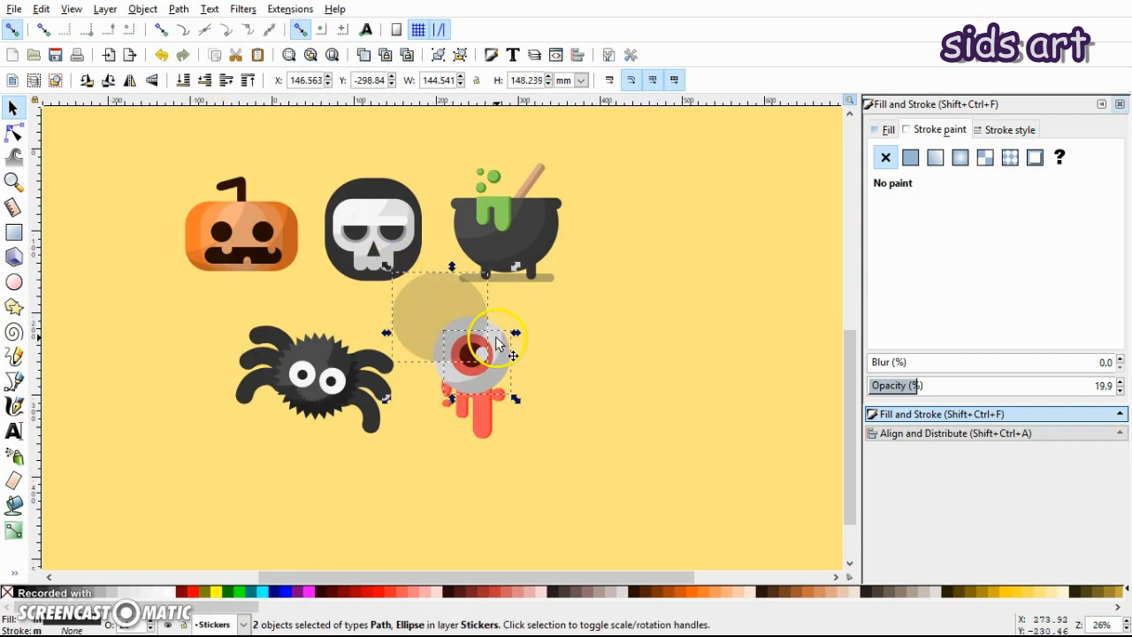
{"action": "left_click", "coordinate": [563, 341]}
{"action": "key", "text": "plus"}
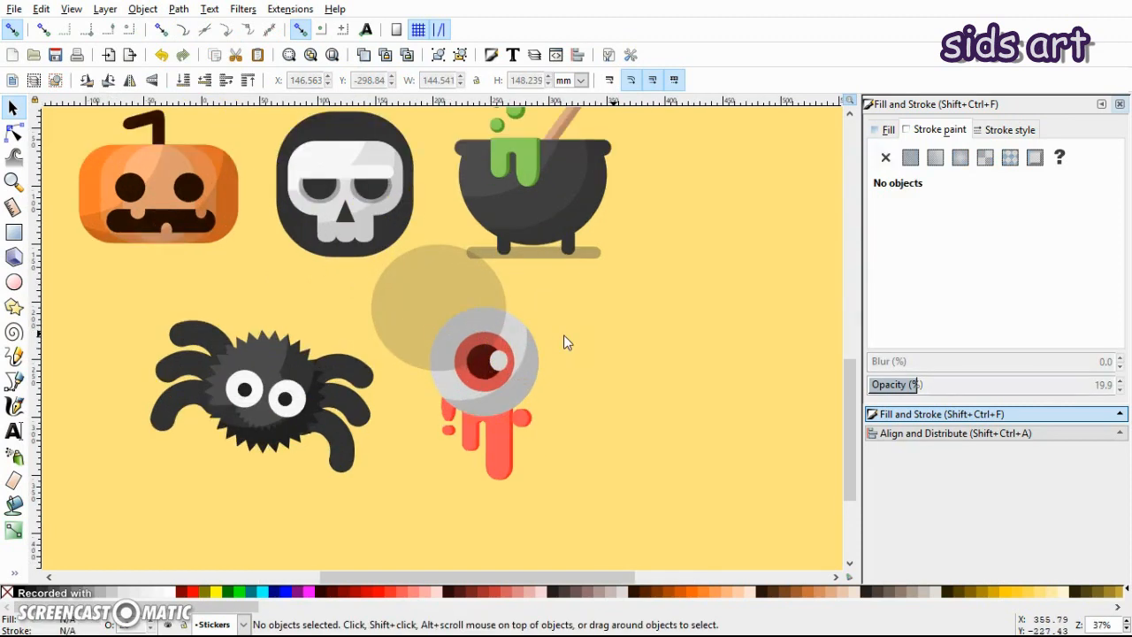
{"action": "left_click", "coordinate": [449, 280]}
{"action": "left_click", "coordinate": [499, 343], "text": "shift"}
{"action": "left_click", "coordinate": [177, 9]}
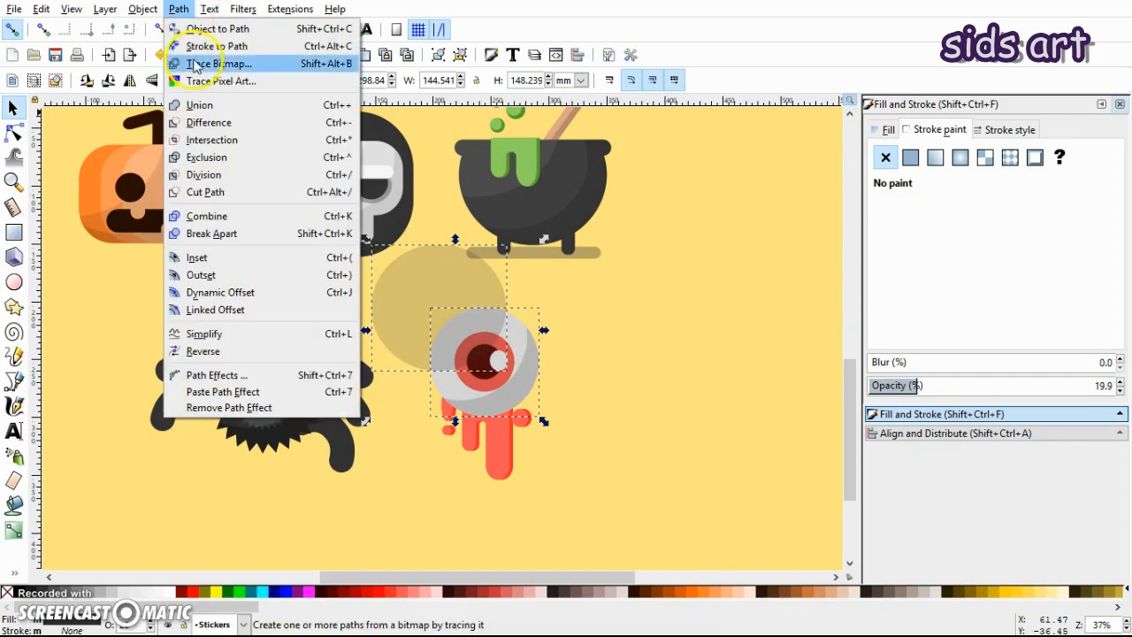
{"action": "left_click", "coordinate": [209, 122]}
{"action": "left_click", "coordinate": [569, 342]}
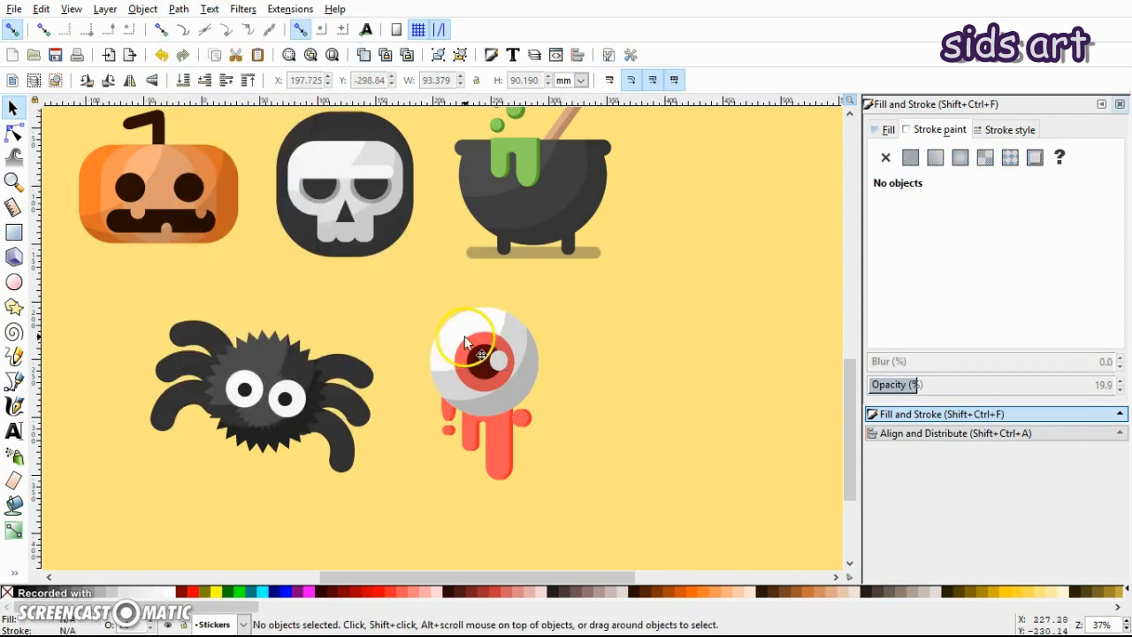
- Try raising the iris, pupil and highlight above the eyeball's shading, and undo the change
{"action": "mouse_move", "coordinate": [417, 324]}
{"action": "left_mouse_down"}
{"action": "mouse_move", "coordinate": [505, 399]}
{"action": "mouse_move", "coordinate": [525, 392]}
{"action": "left_mouse_up"}
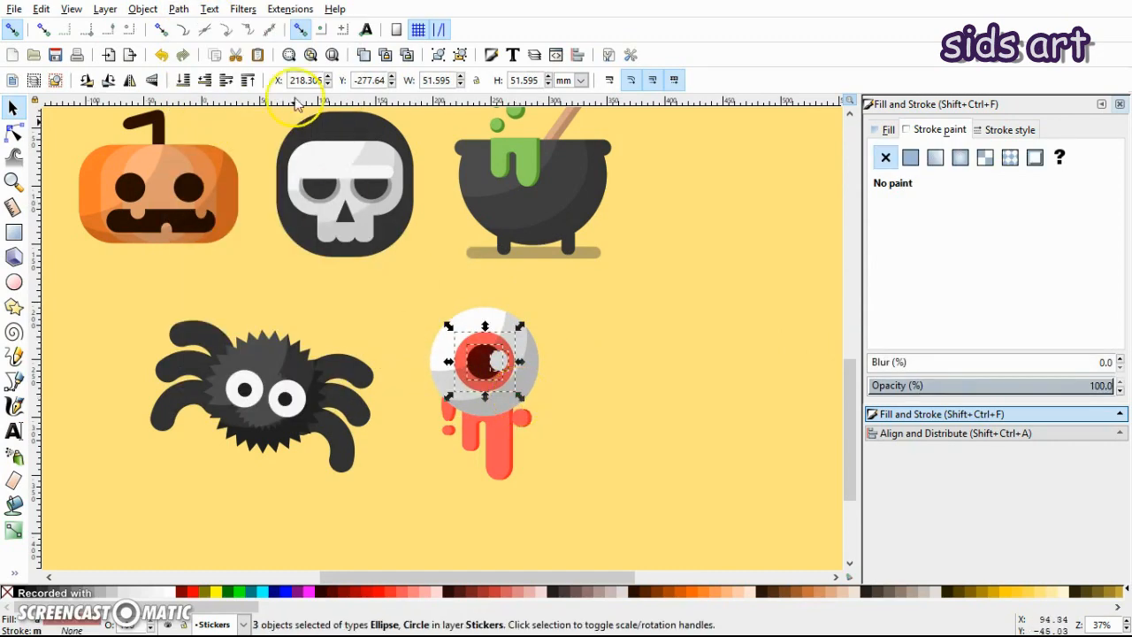
{"action": "left_click", "coordinate": [602, 348]}
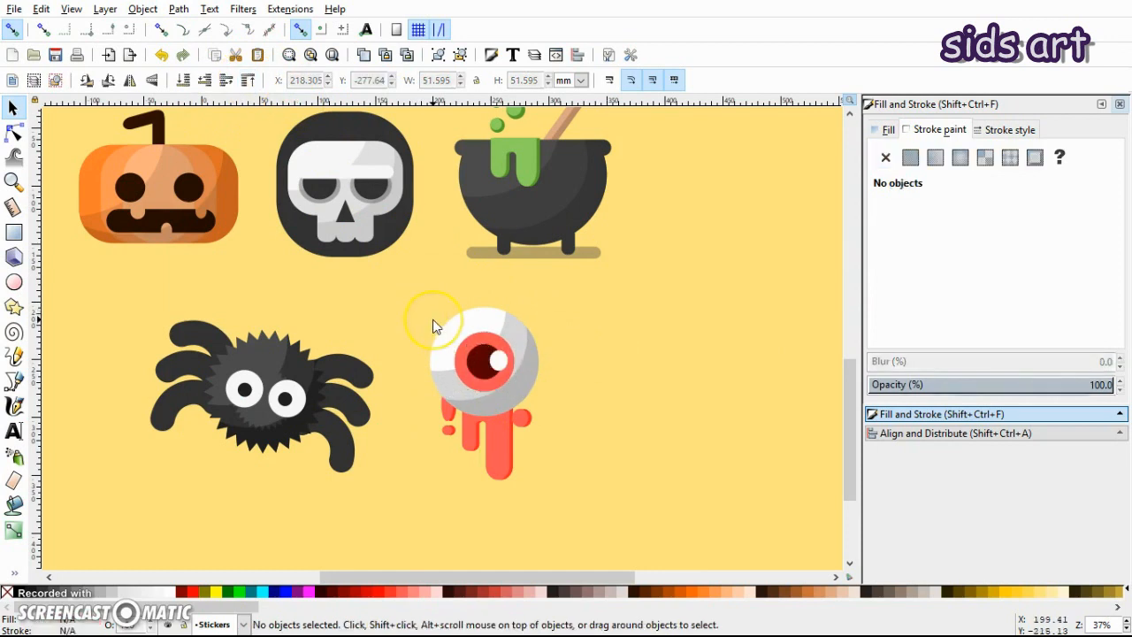
{"action": "key", "text": "ctrl+z"}
{"action": "key", "text": "ctrl+z"}
{"action": "key", "text": "ctrl+y"}
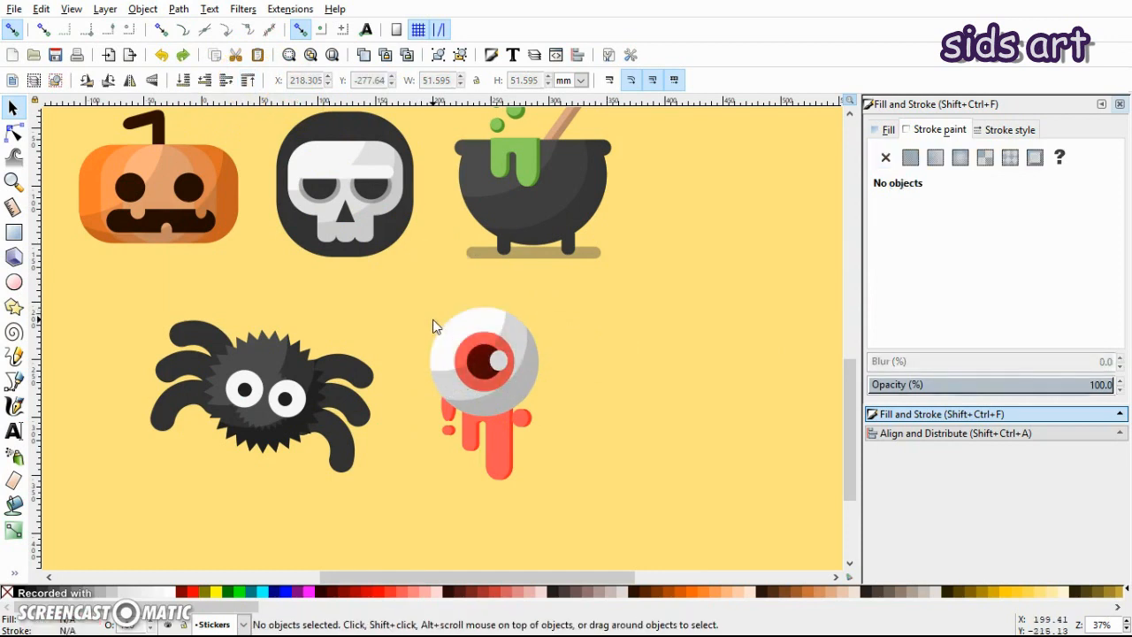
- Select the whole eyeball sticker with its drips and enlarge it to about 101 by 159 mm
{"action": "left_click_drag", "start_coordinate": [397, 285], "coordinate": [545, 480]}
{"action": "mouse_move", "coordinate": [491, 341]}
{"action": "left_mouse_down"}
{"action": "mouse_move", "coordinate": [500, 346]}
{"action": "mouse_move", "coordinate": [493, 339]}
{"action": "left_mouse_up"}
{"action": "left_click_drag", "start_coordinate": [542, 392], "coordinate": [555, 397]}
{"action": "left_click", "coordinate": [606, 393]}
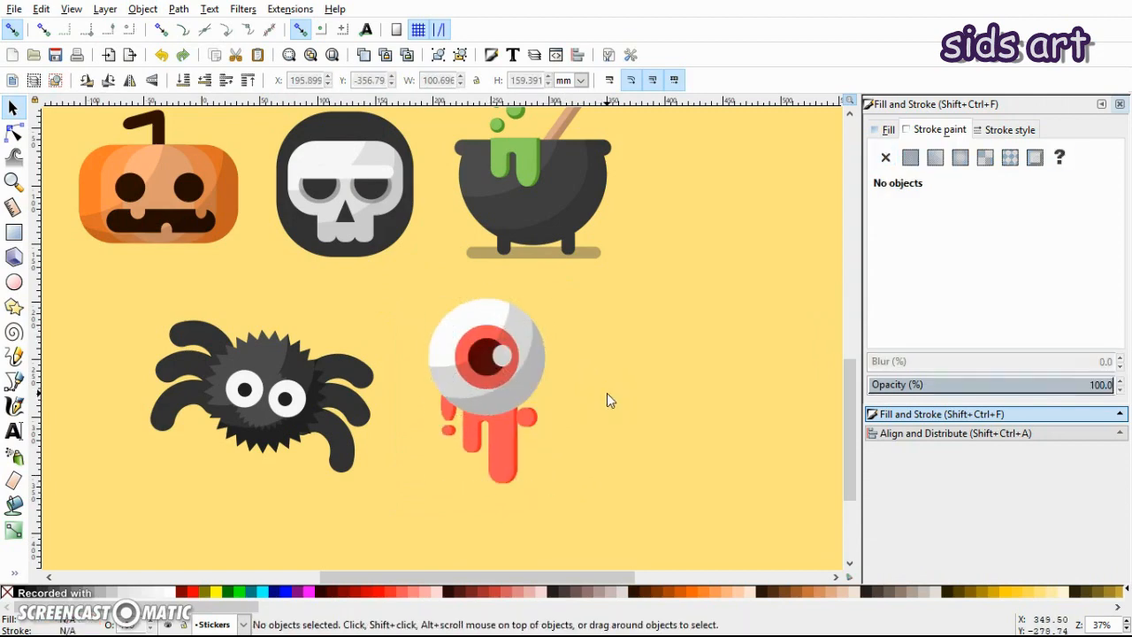
{"action": "key", "text": "minus"}
{"action": "left_click_drag", "start_coordinate": [152, 132], "coordinate": [677, 540]}
{"action": "key", "text": "3"}
{"action": "left_click", "coordinate": [734, 518]}
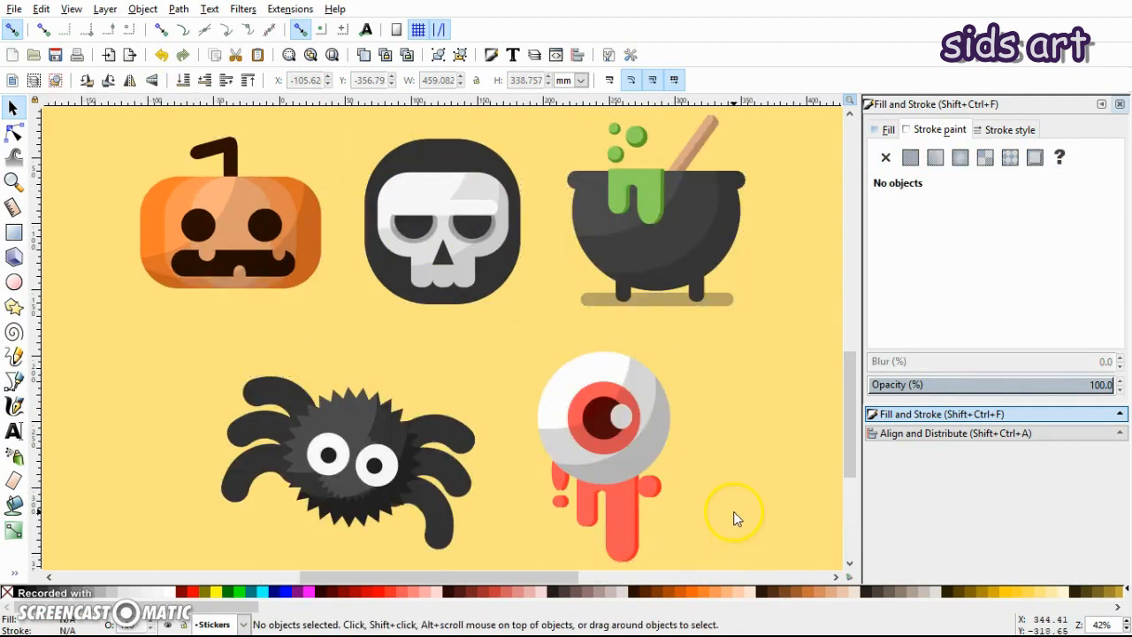